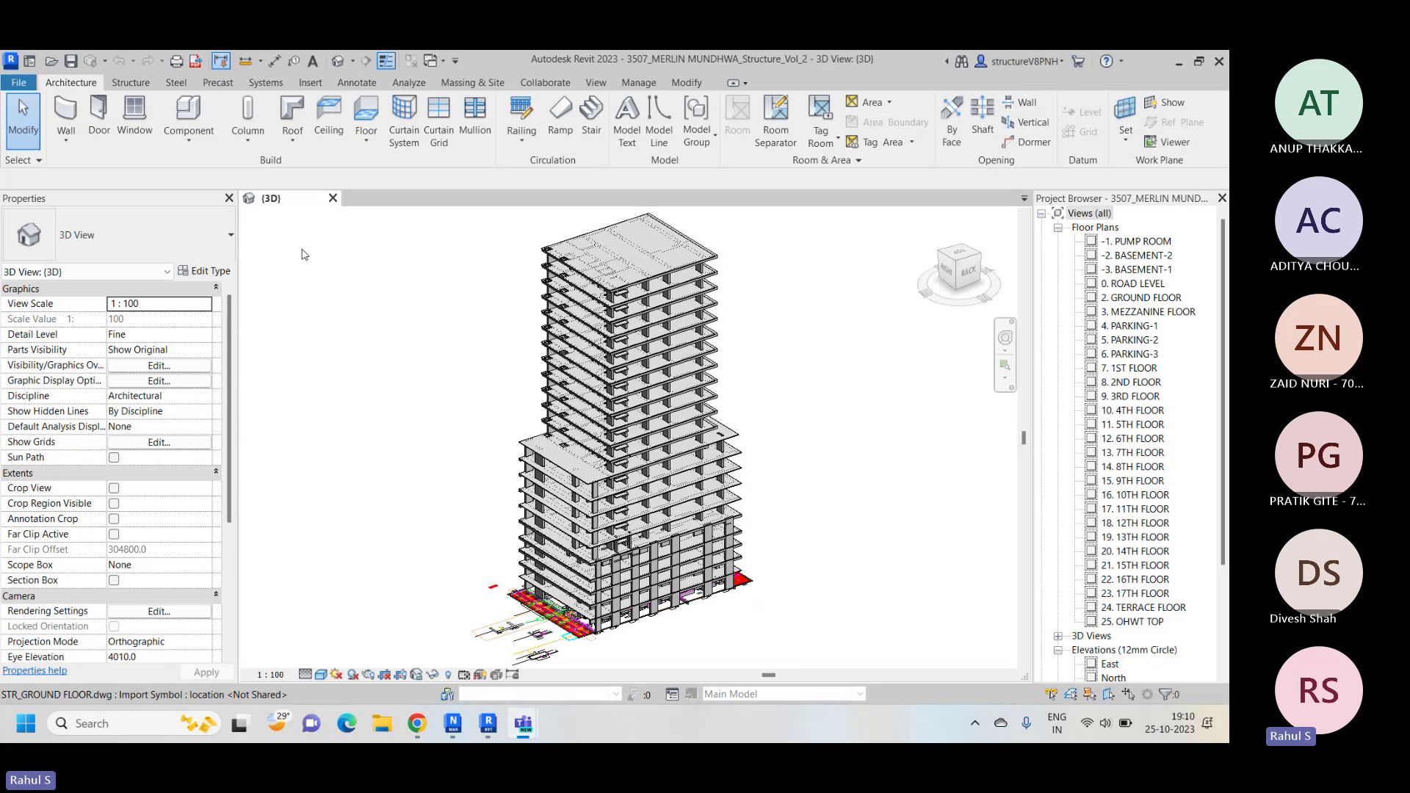
left_click(24, 84)
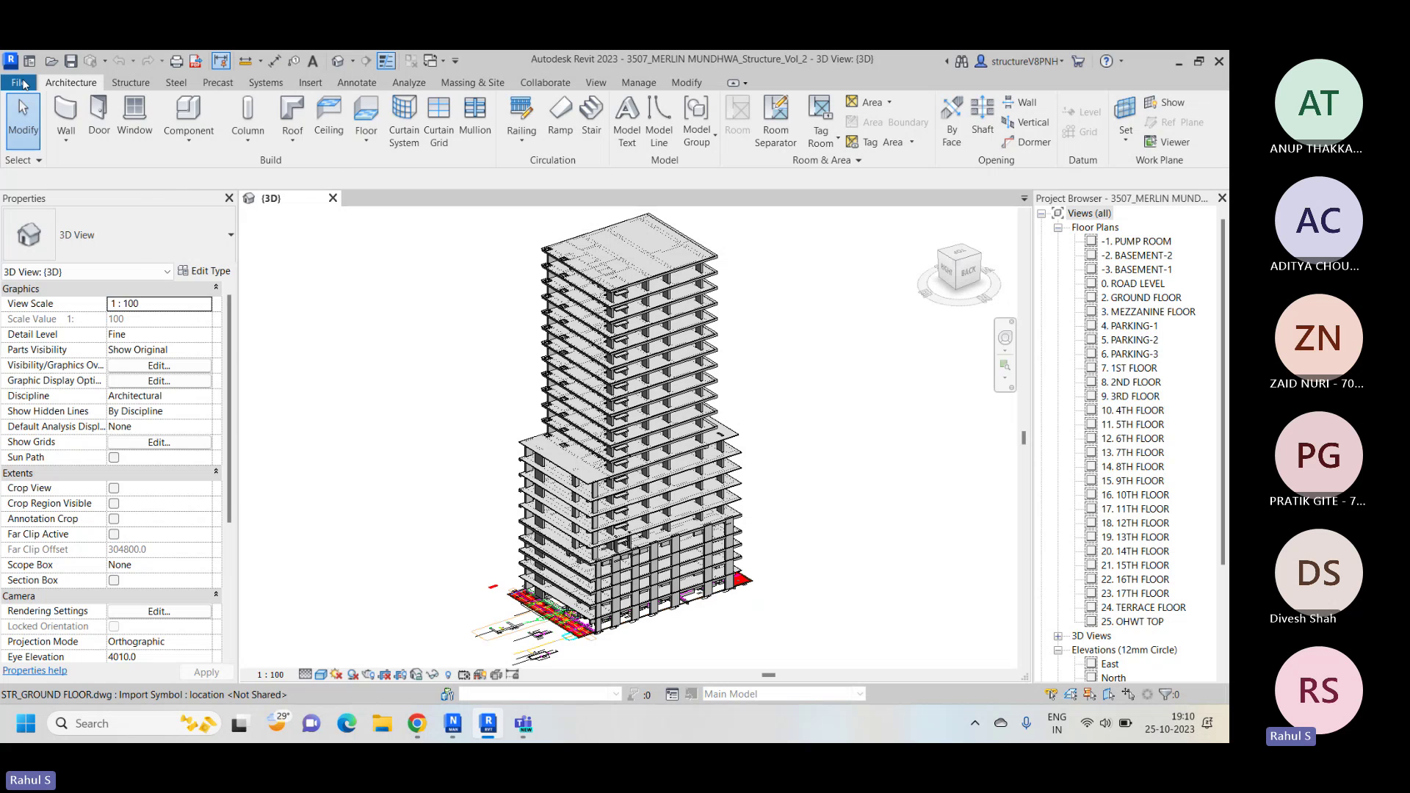
left_click(23, 84)
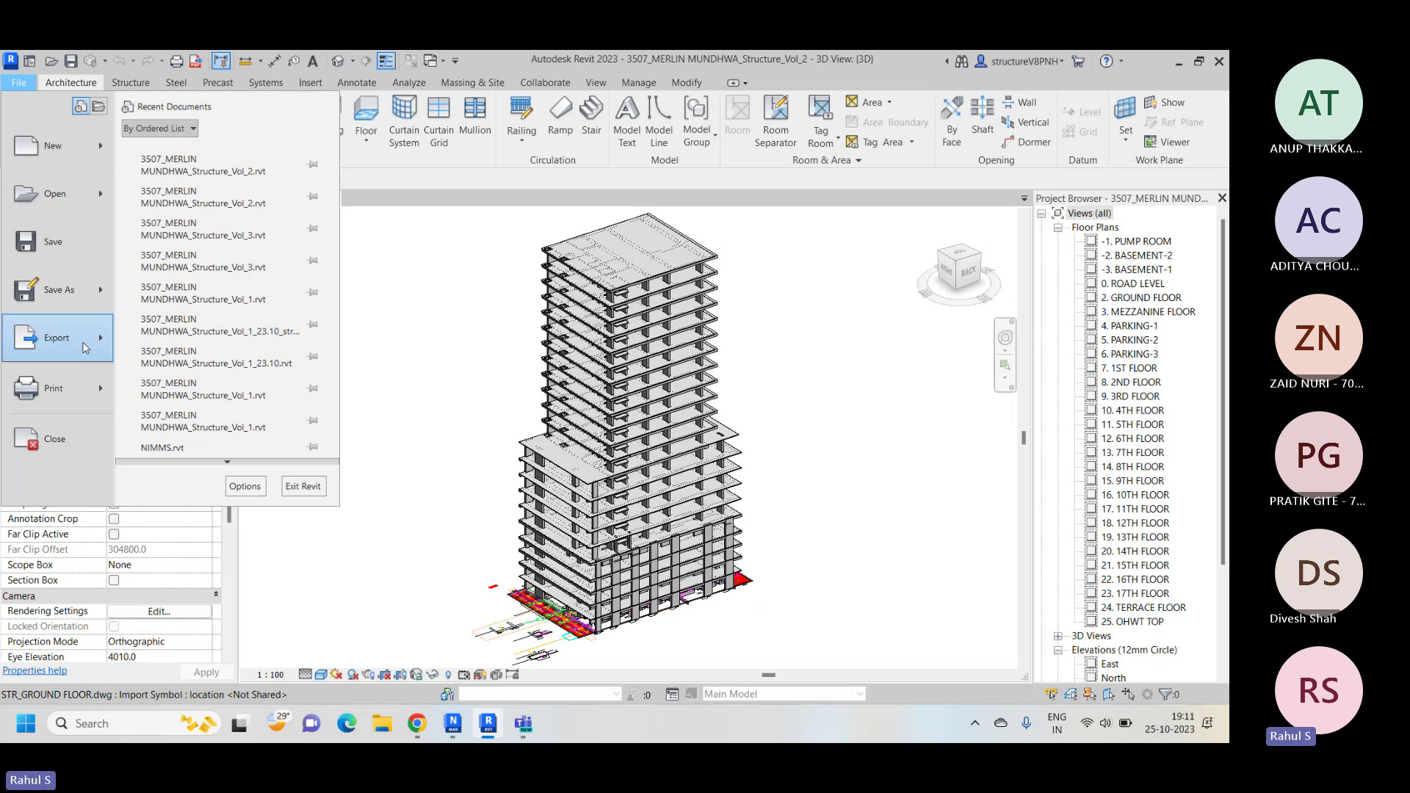
mouse_move(83, 341)
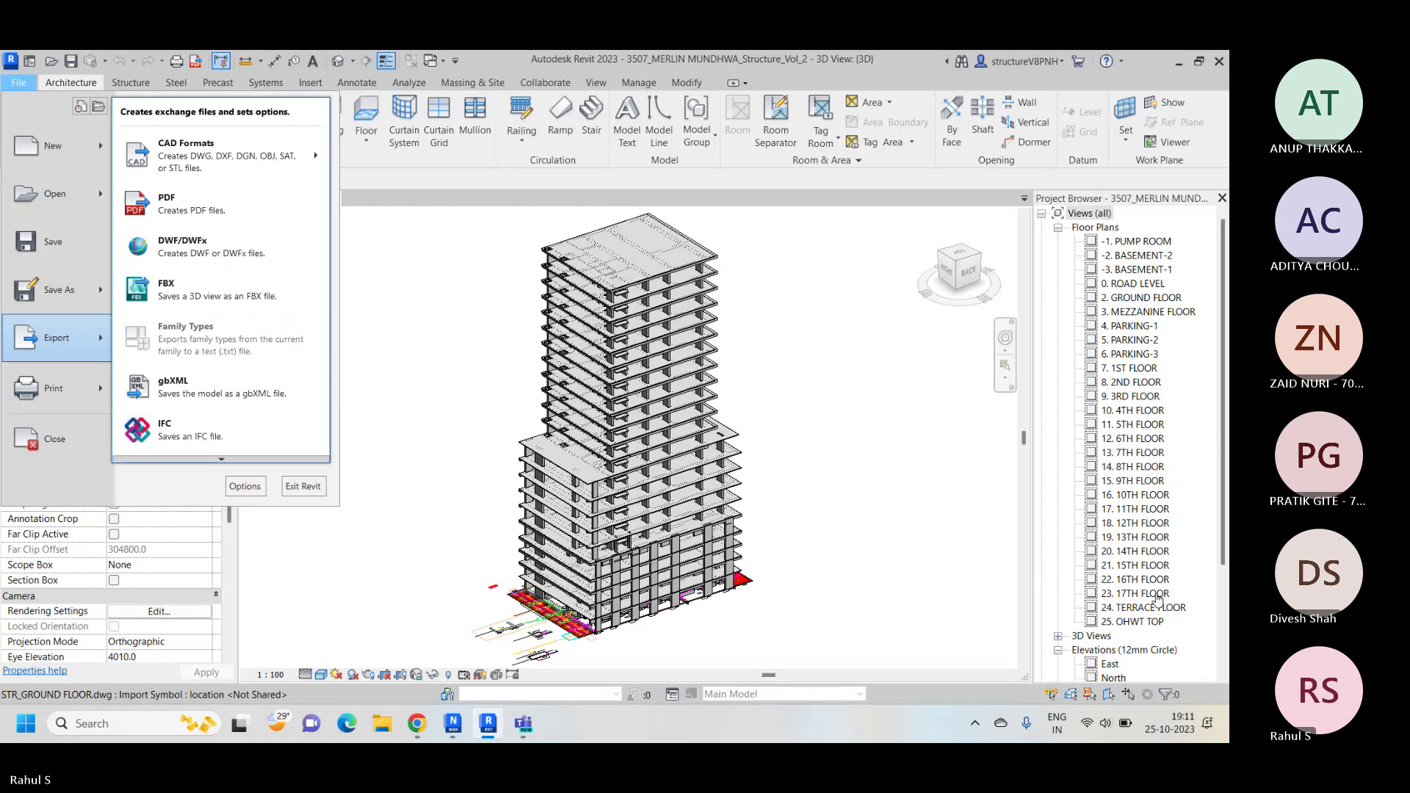
key("Escape")
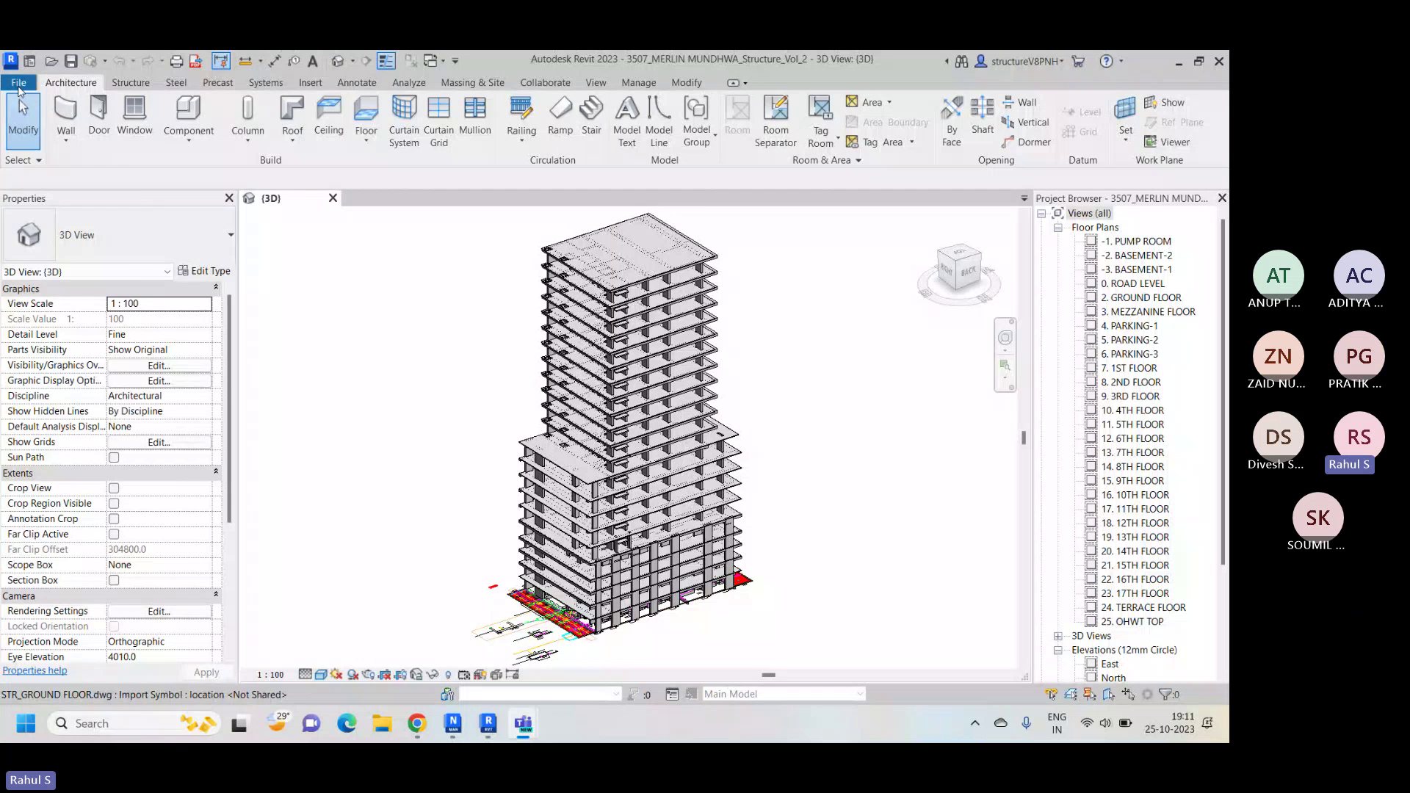
Step: Start an IFC export of the structural model and select the IFC 2x3 Coordination View 2.0 setup
left_click(19, 86)
left_click(64, 342)
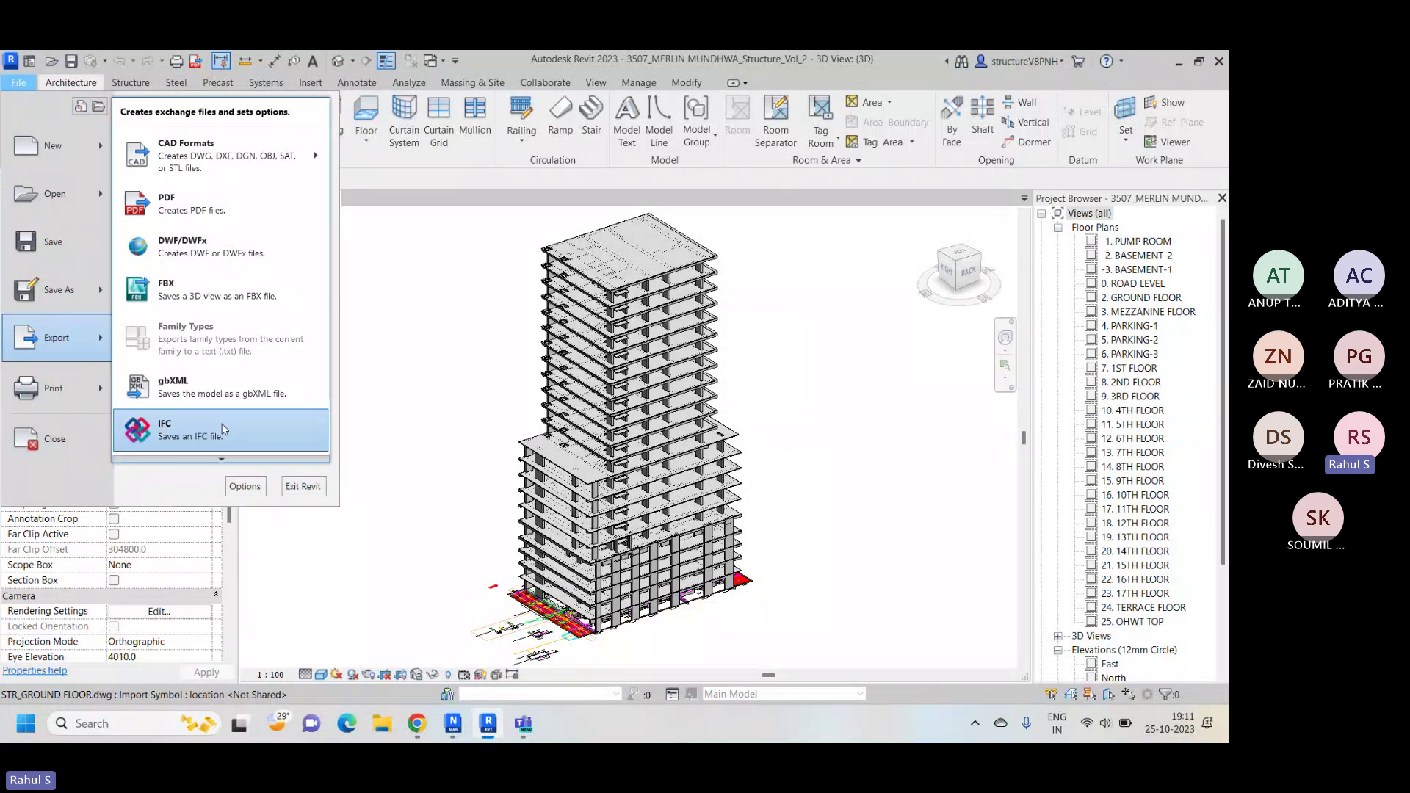
left_click(224, 429)
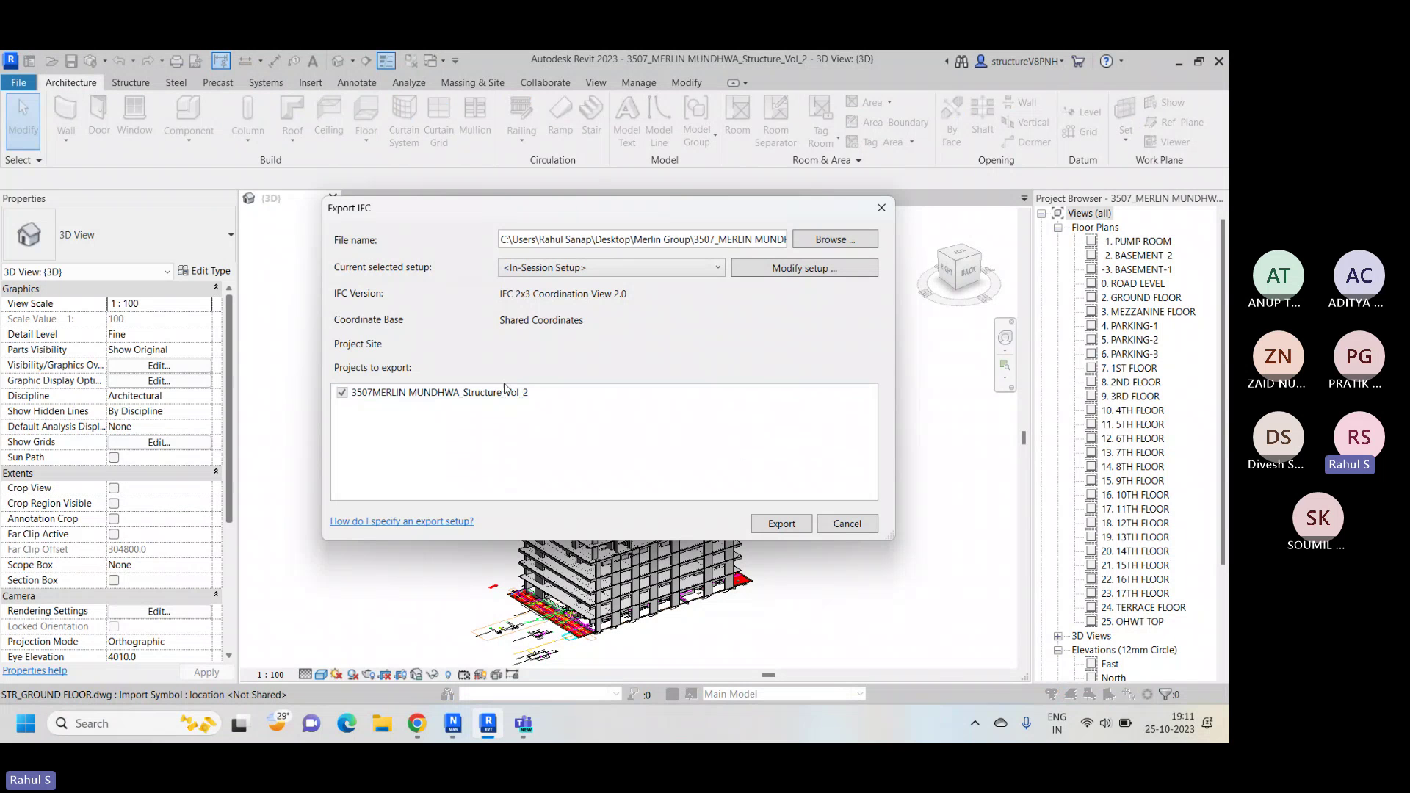
left_click(621, 280)
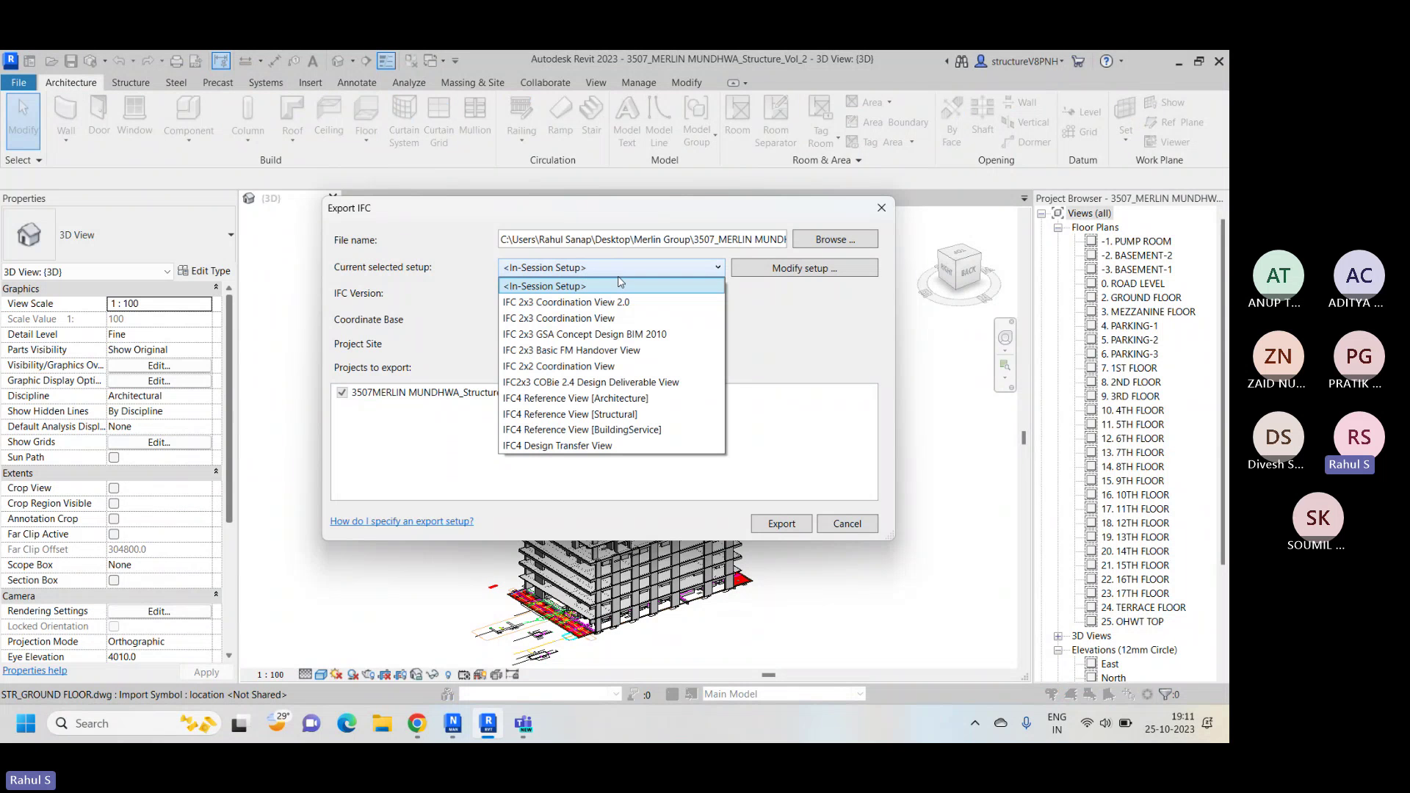
left_click(608, 302)
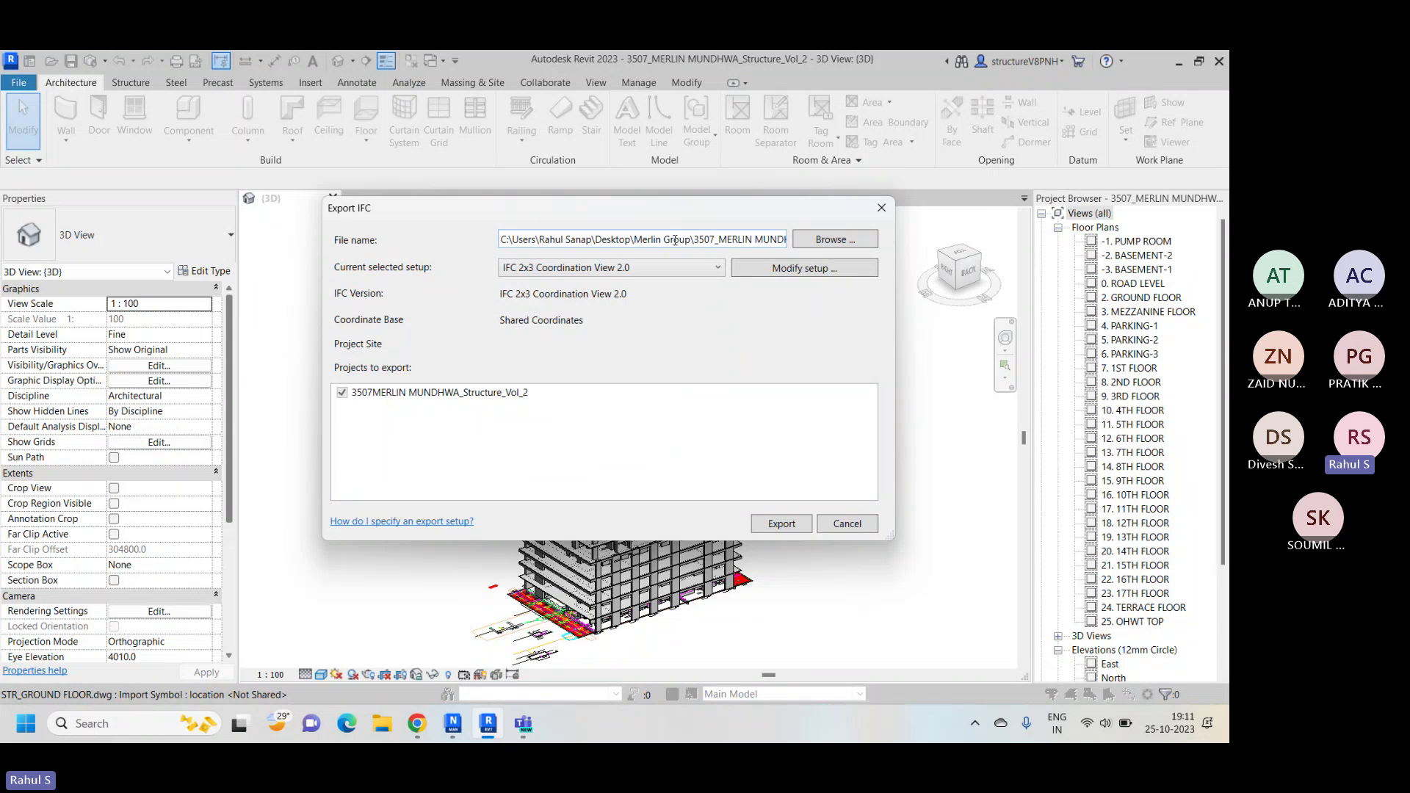
Step: Set the IFC file's save location to the Desktop as 3507_MERLIN MUNDHWA_Structure_Vol_2 and run the export
left_click(828, 243)
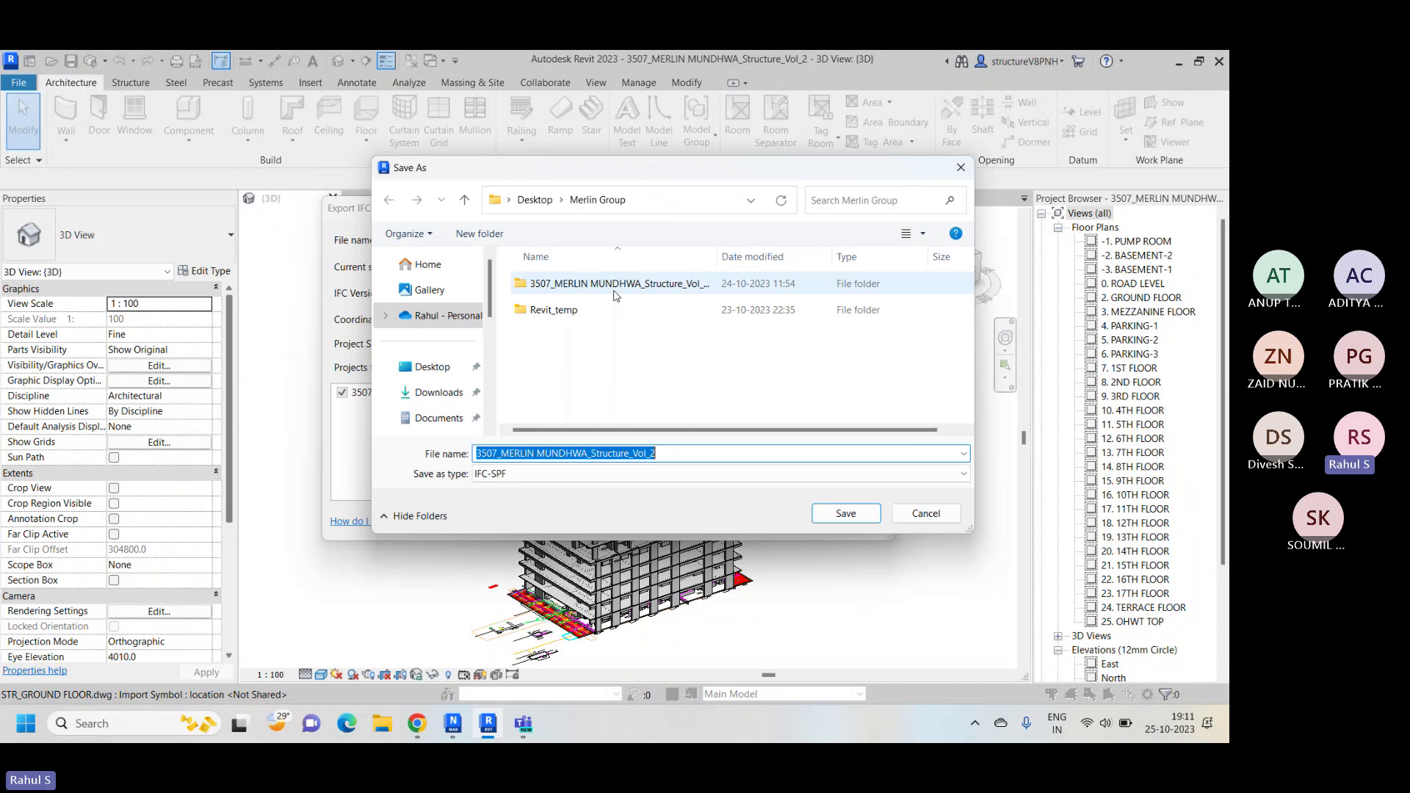
left_click(432, 360)
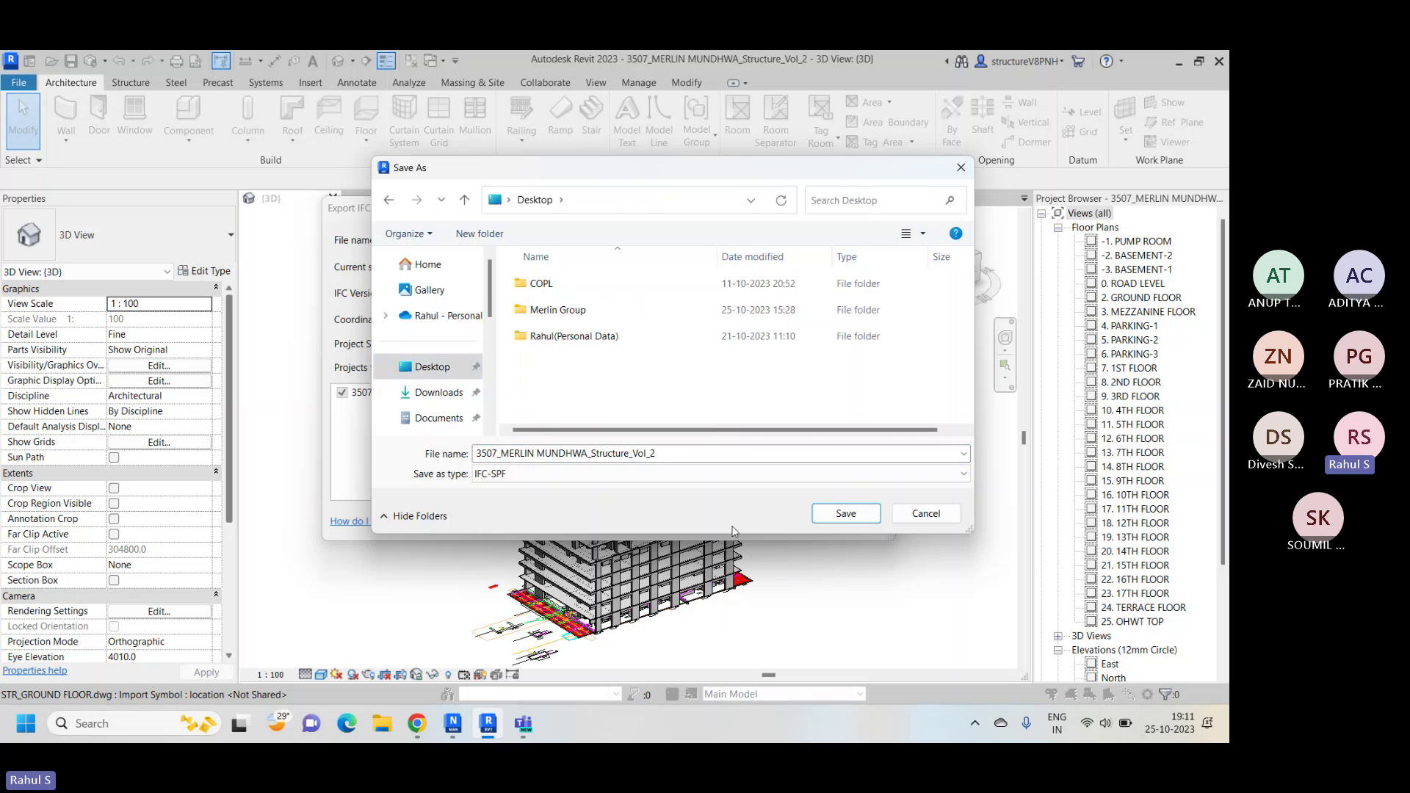
left_click(846, 513)
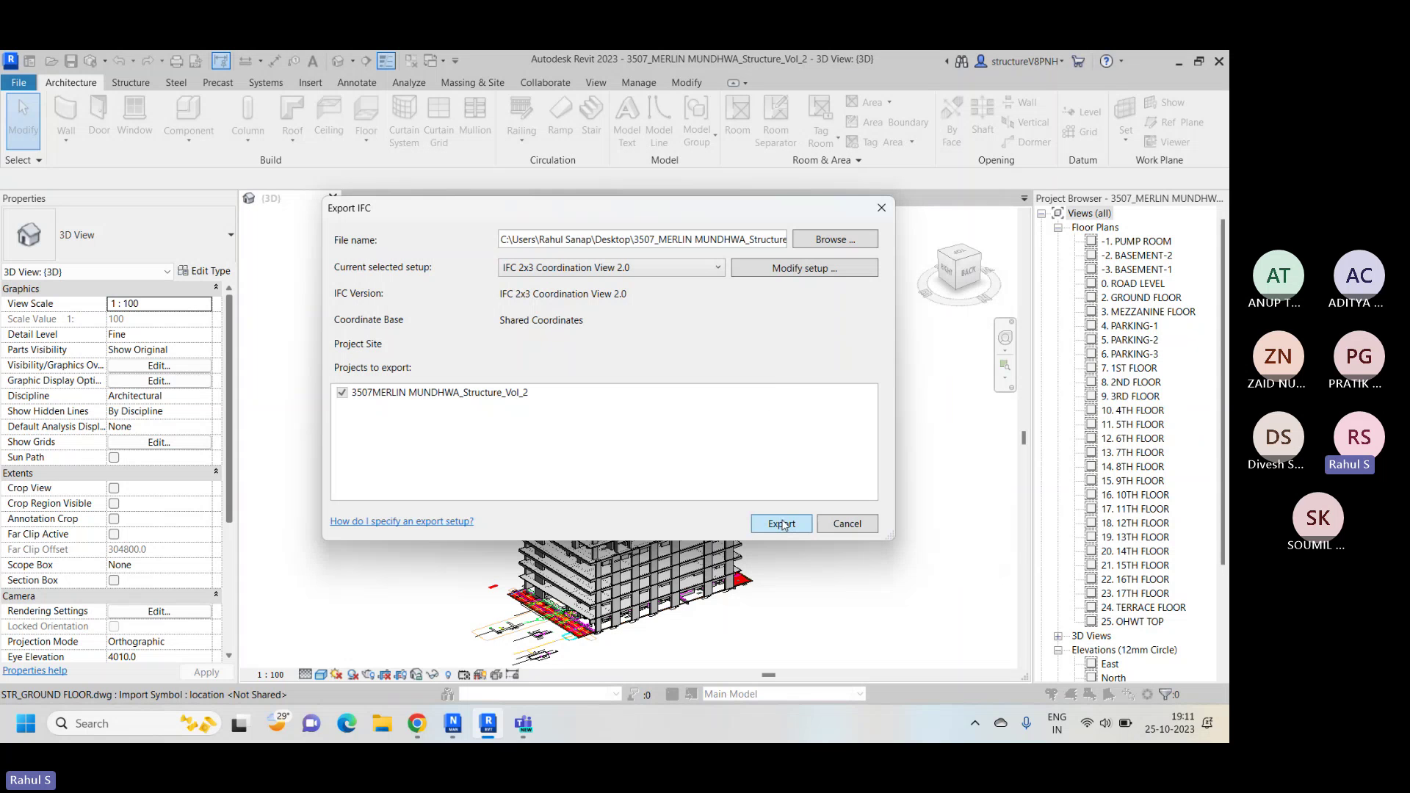
left_click(782, 524)
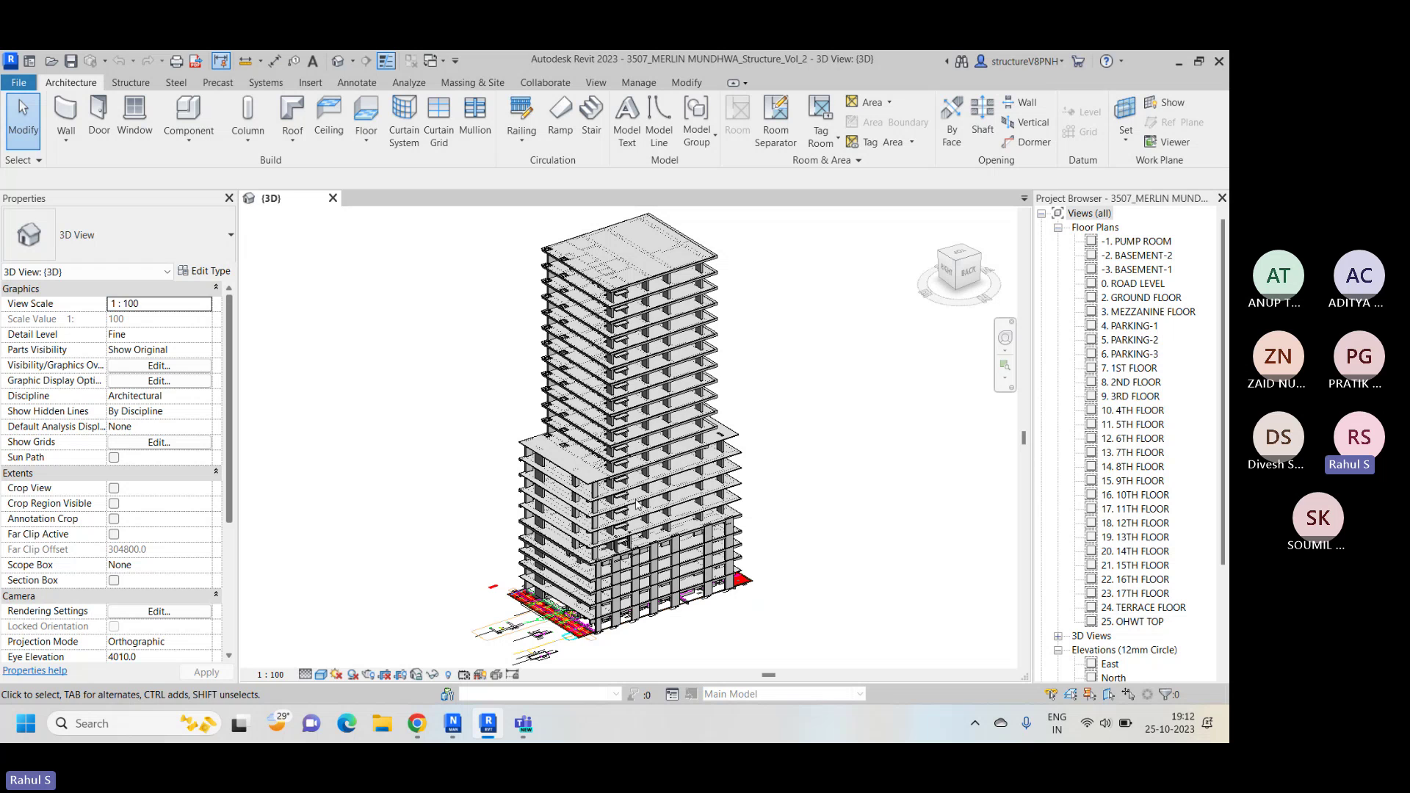
Step: Switch to Navisworks Manage and append the 3507_MERLIN MUNDHWA_Structure_Vol_2 IFC file from the Desktop
left_click(454, 724)
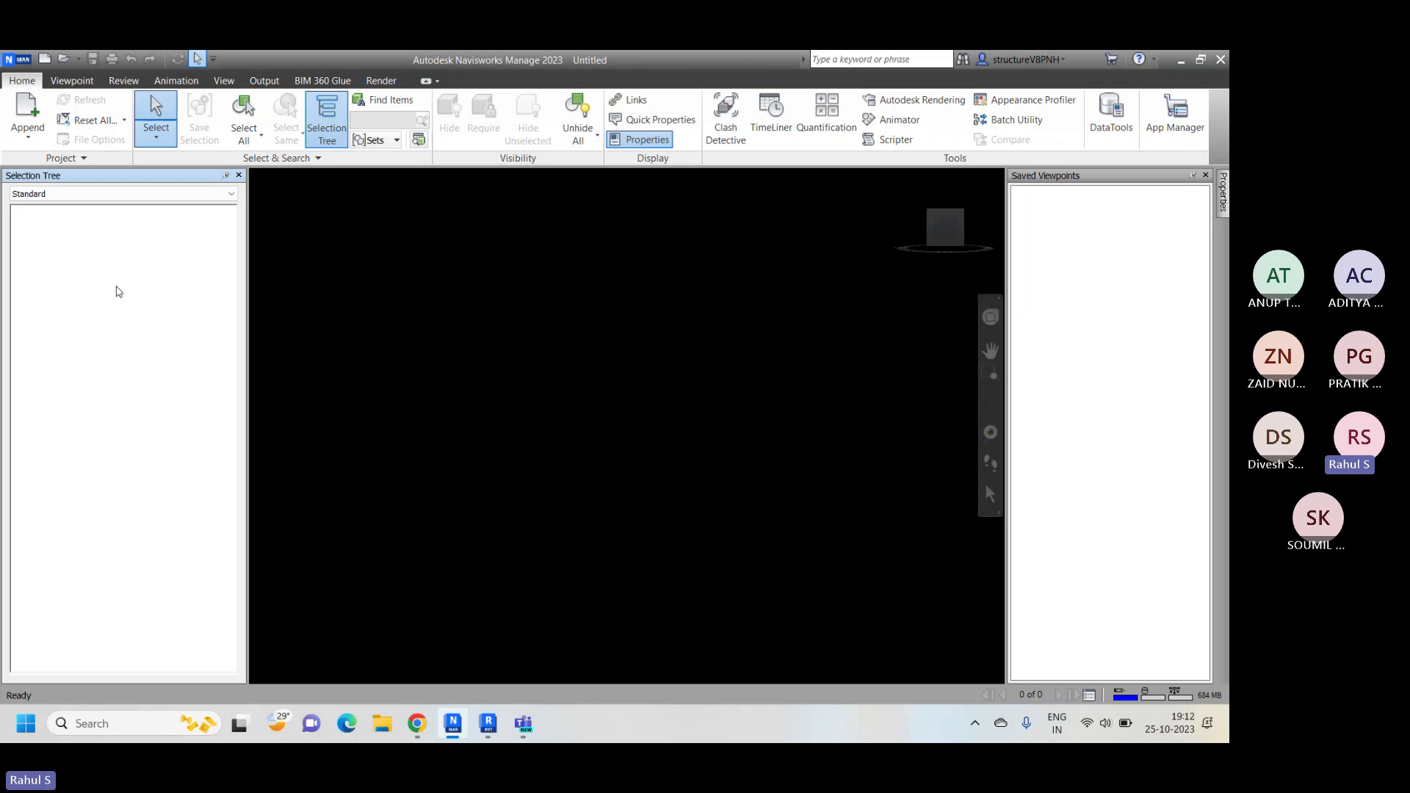
left_click(28, 131)
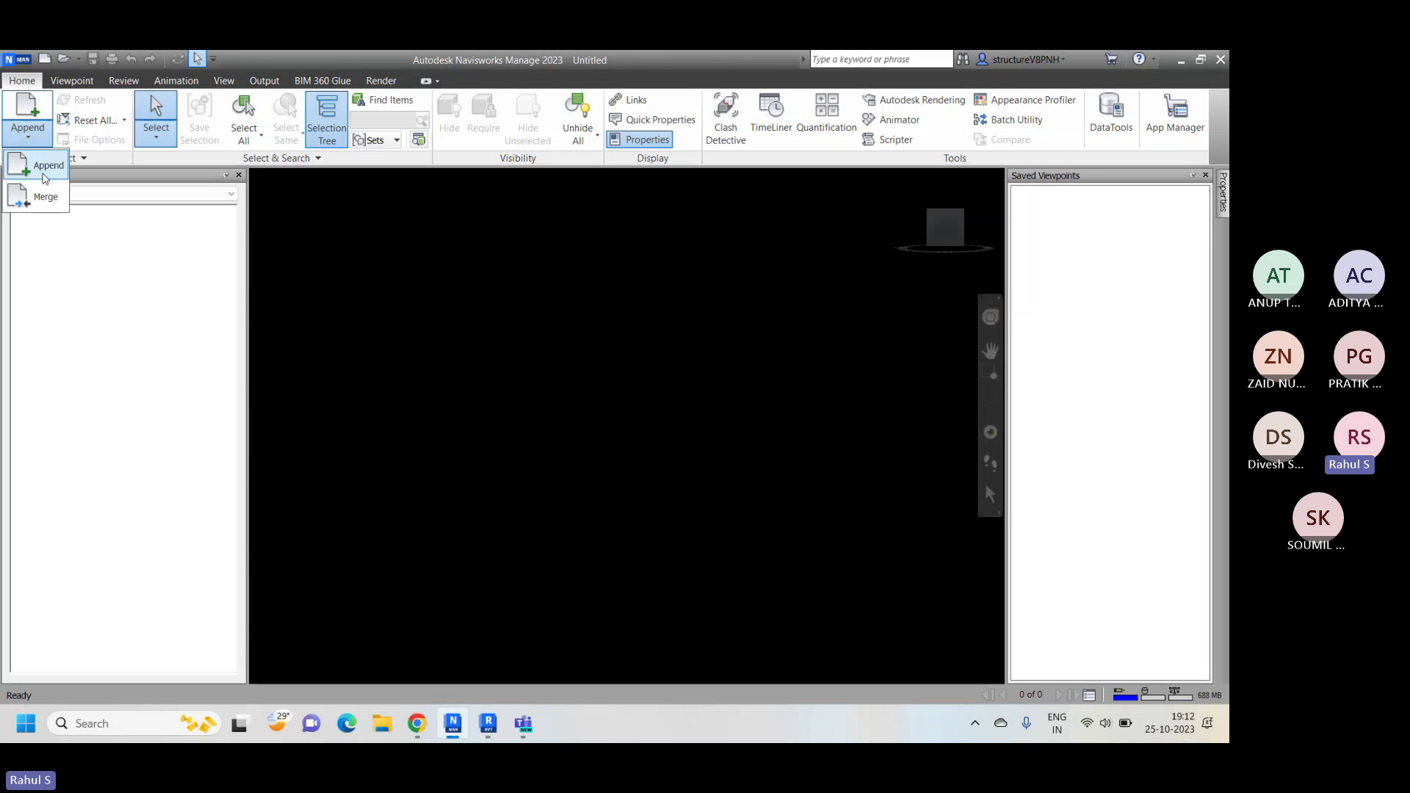
left_click(44, 178)
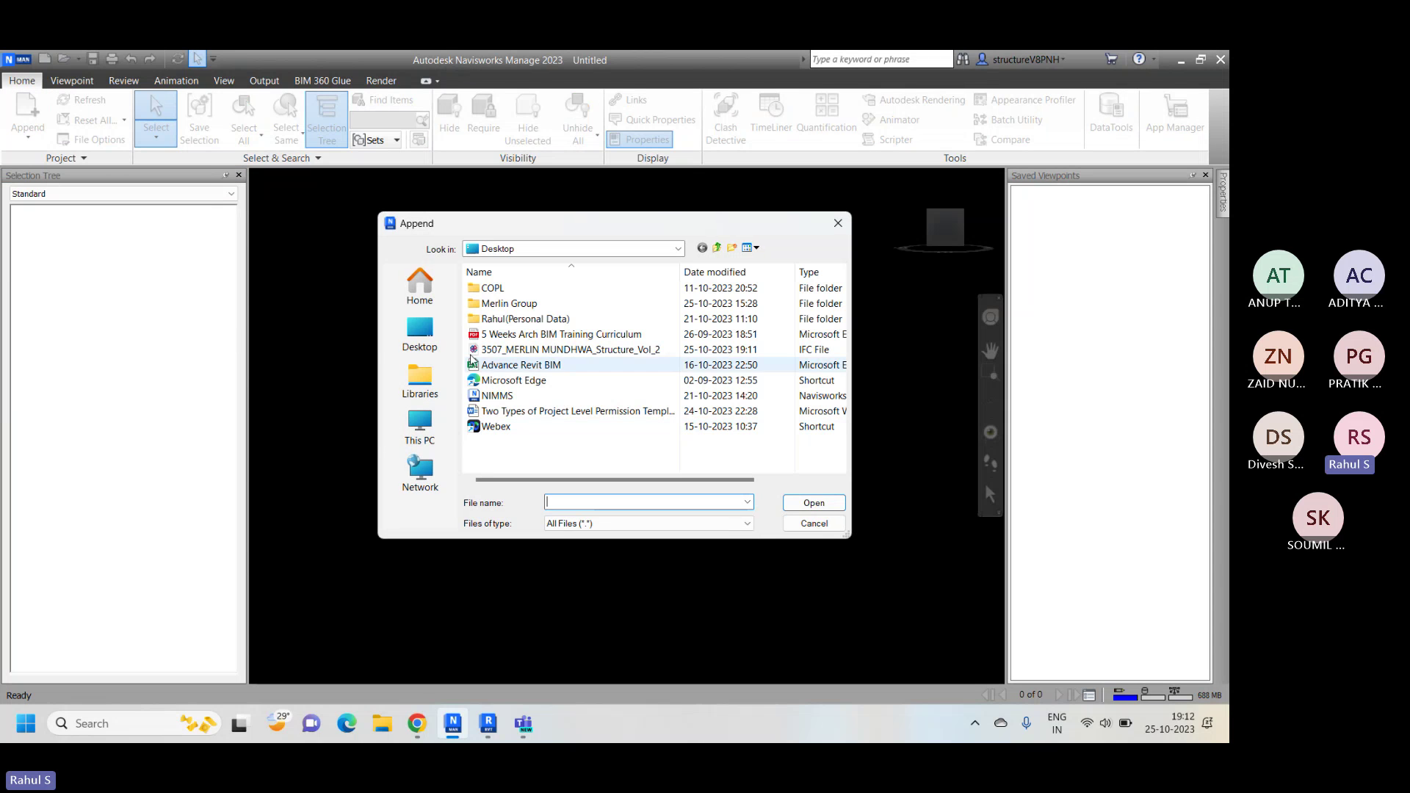
left_click(446, 347)
left_click(705, 511)
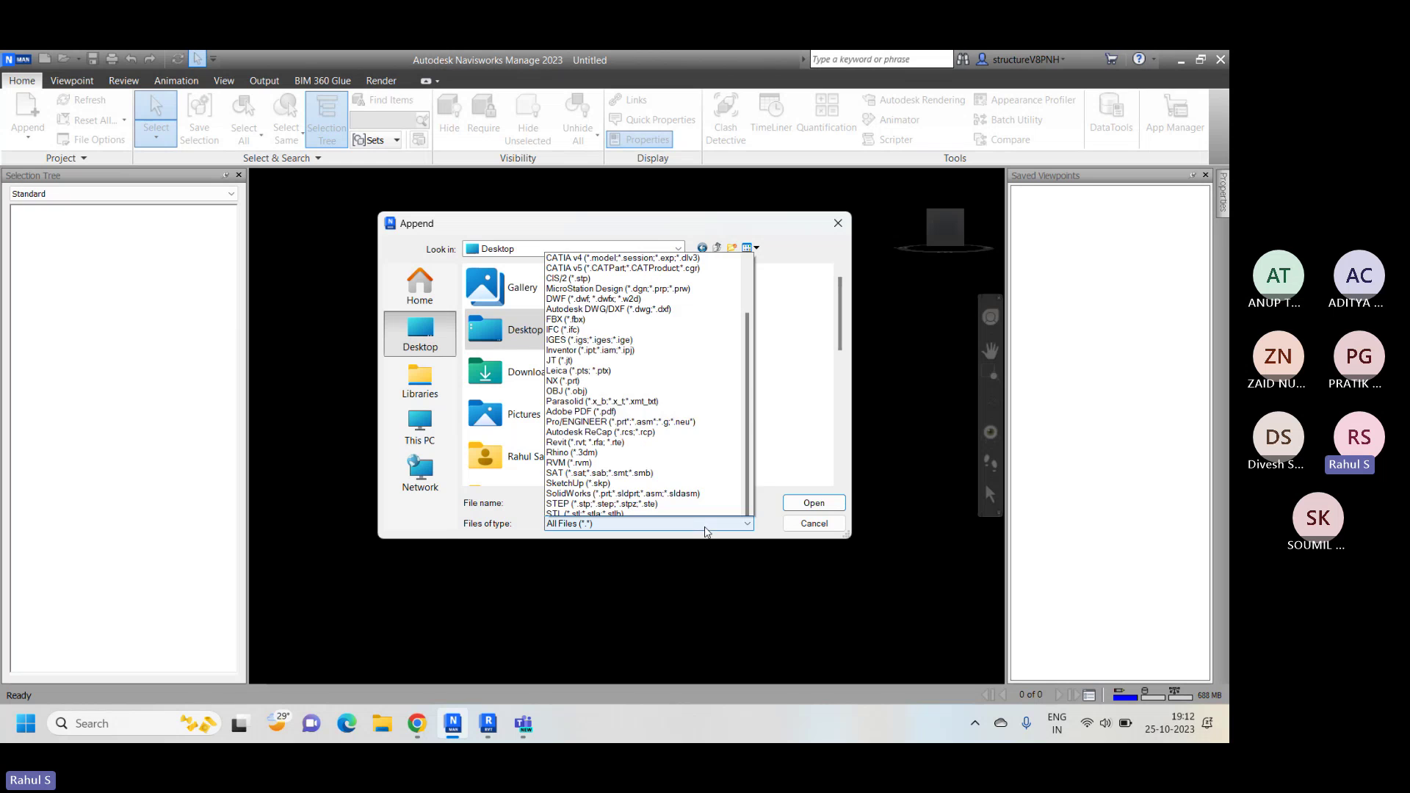
scroll(767, 461, "down", 5)
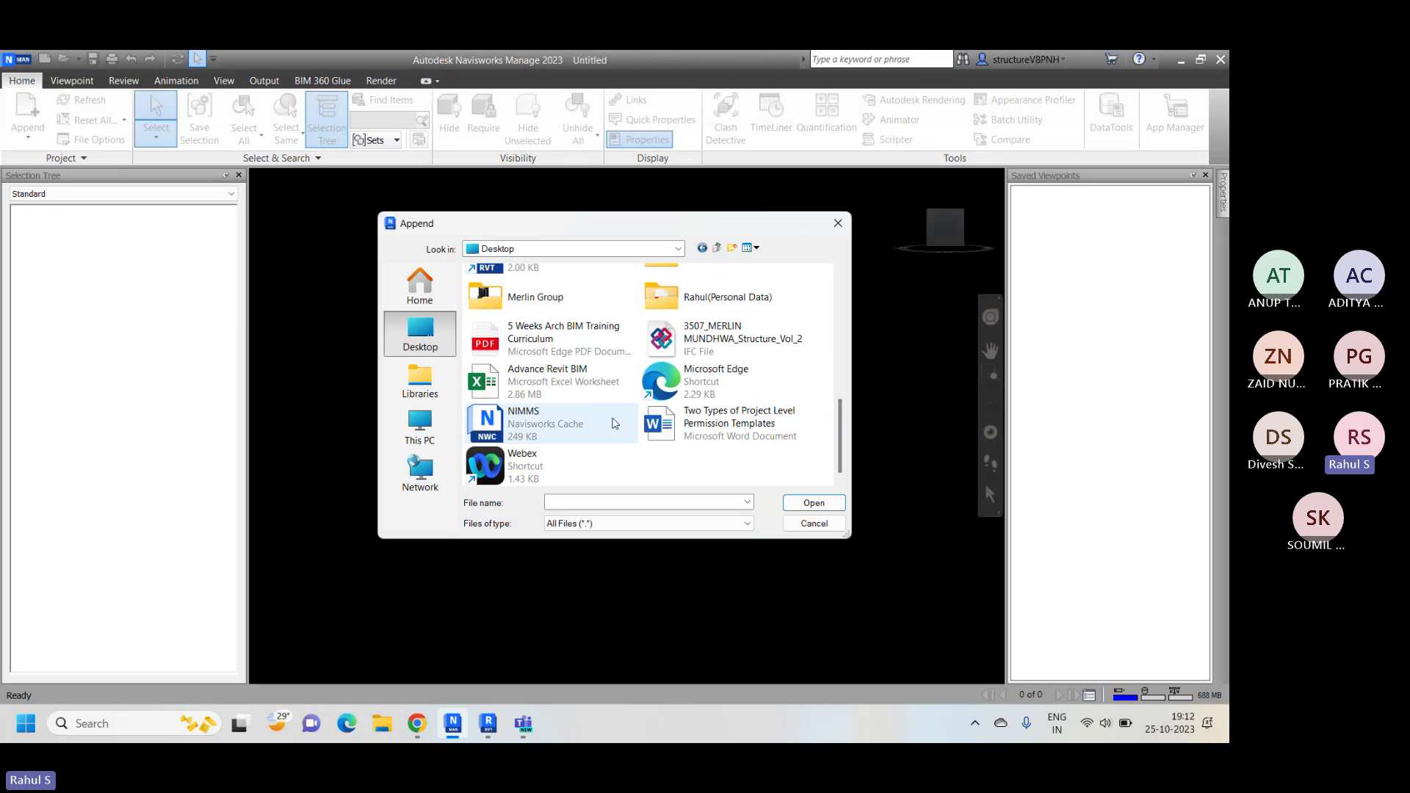
left_click(756, 347)
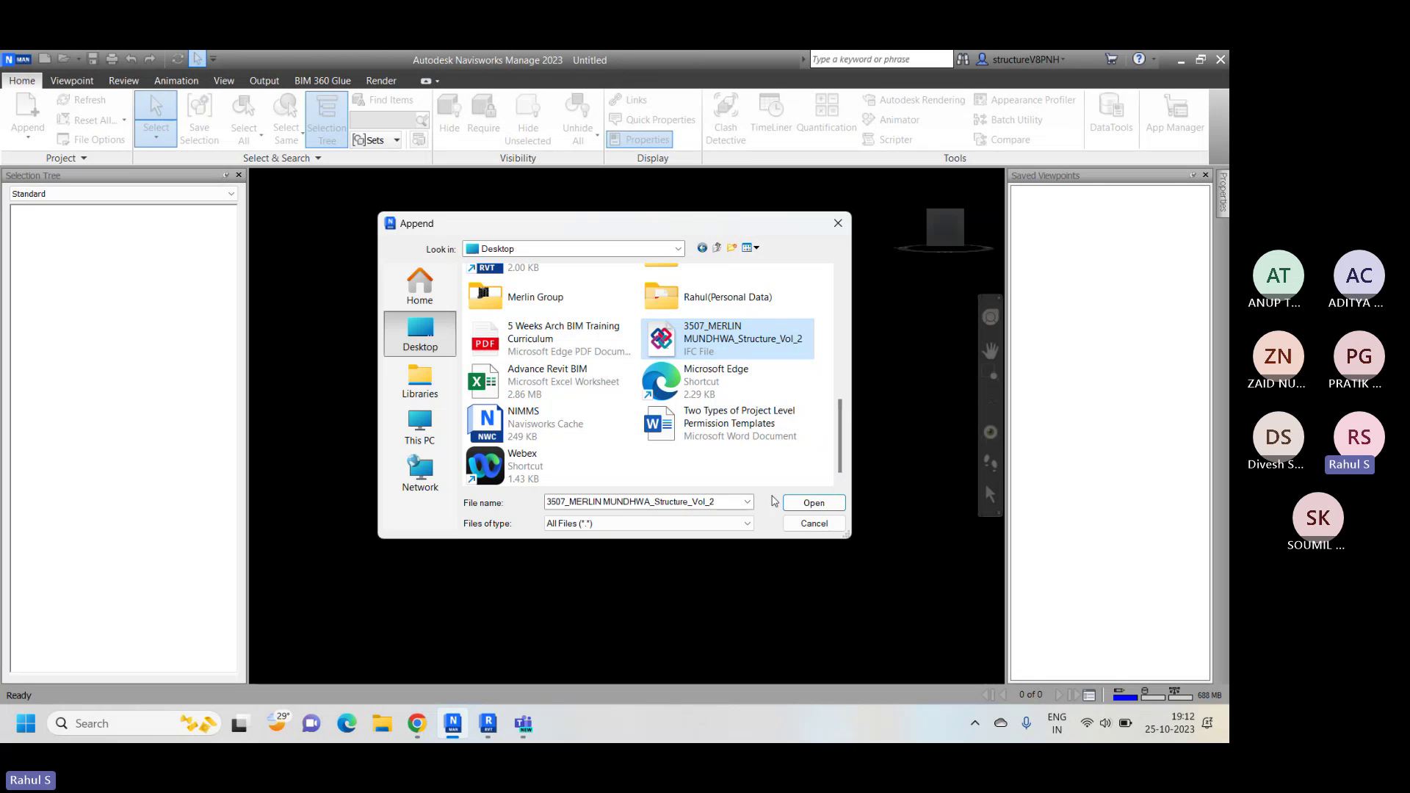
left_click(819, 508)
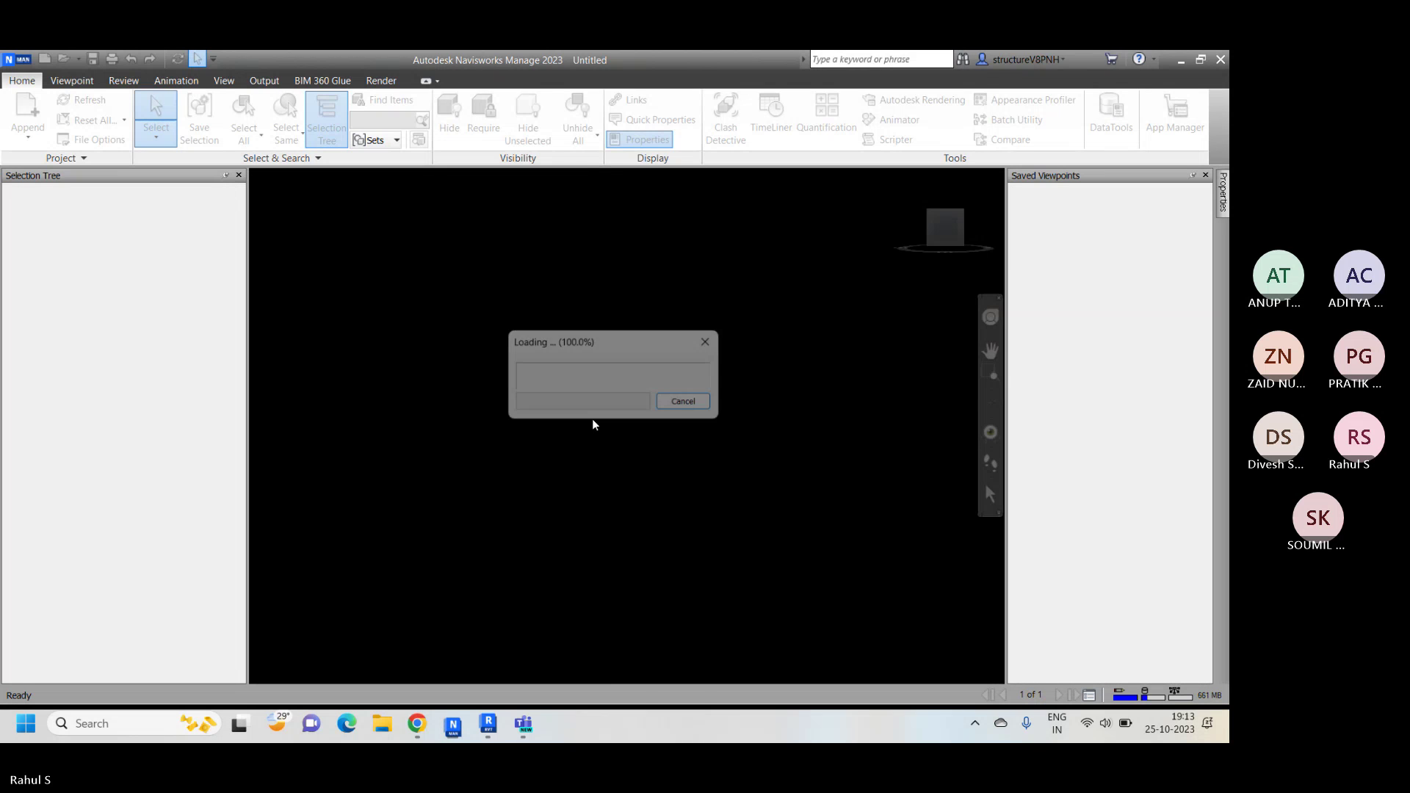
Step: Examine the appended tower from several angles, including its lower floors, beams and underside
scroll(587, 433, "down", 3)
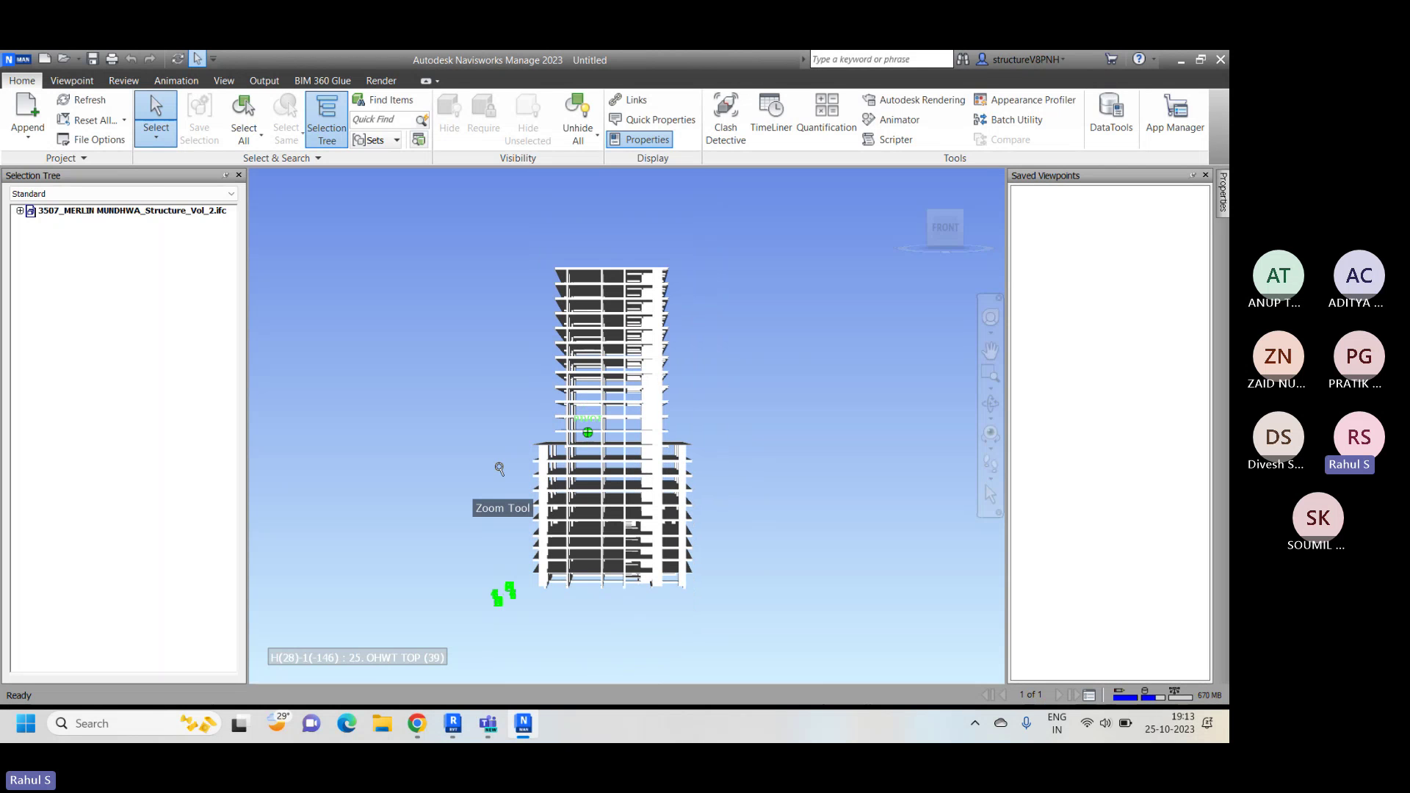
mouse_move(500, 468)
middle_mouse_down("shift")
mouse_move(617, 529)
mouse_move(567, 503)
mouse_move(434, 488)
mouse_move(421, 448)
mouse_move(761, 487)
mouse_move(774, 472)
mouse_move(674, 513)
mouse_move(667, 566)
middle_mouse_up("shift")
scroll(641, 492, "up", 3)
scroll(762, 487, "down", 2)
scroll(675, 509, "down", 2)
scroll(652, 467, "up", 4)
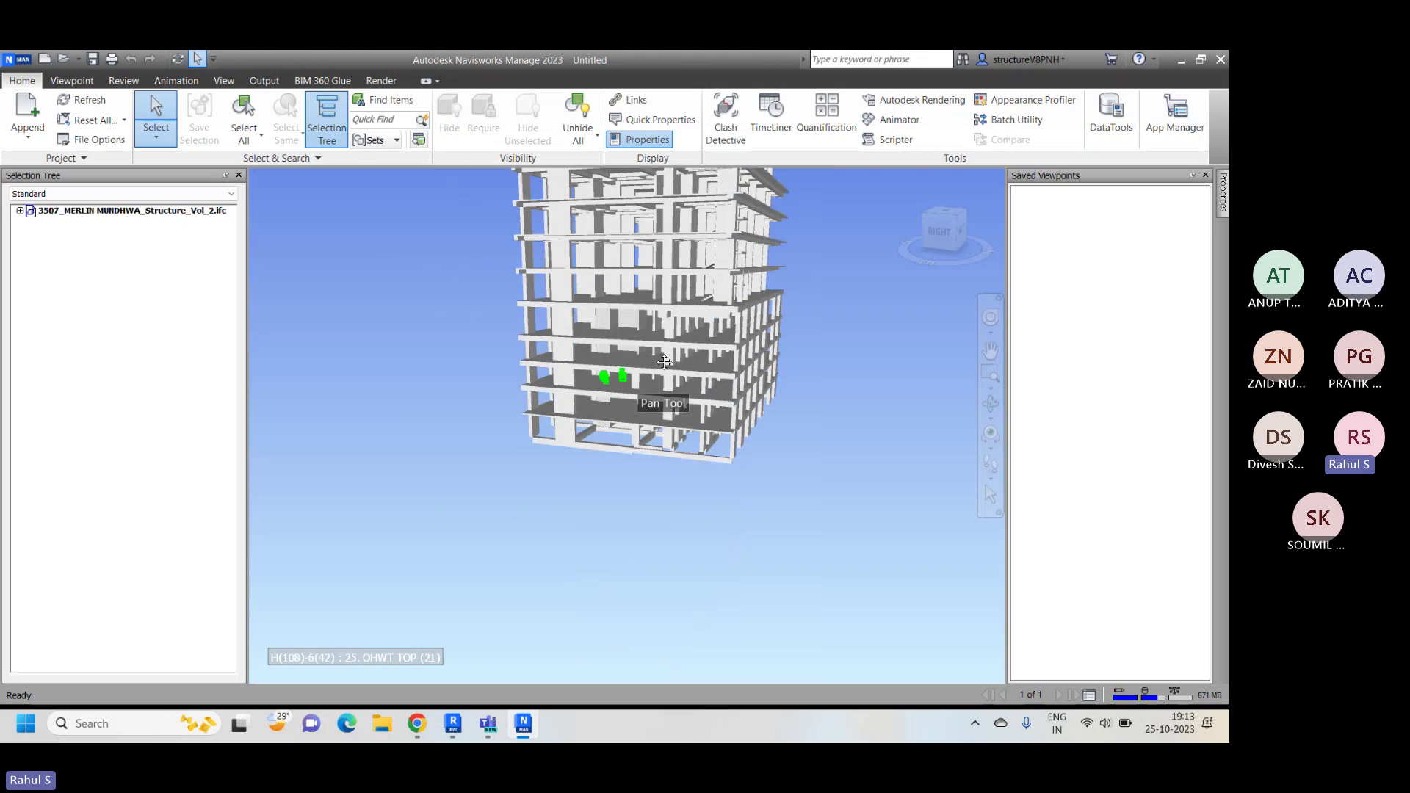
scroll(652, 468, "up", 5)
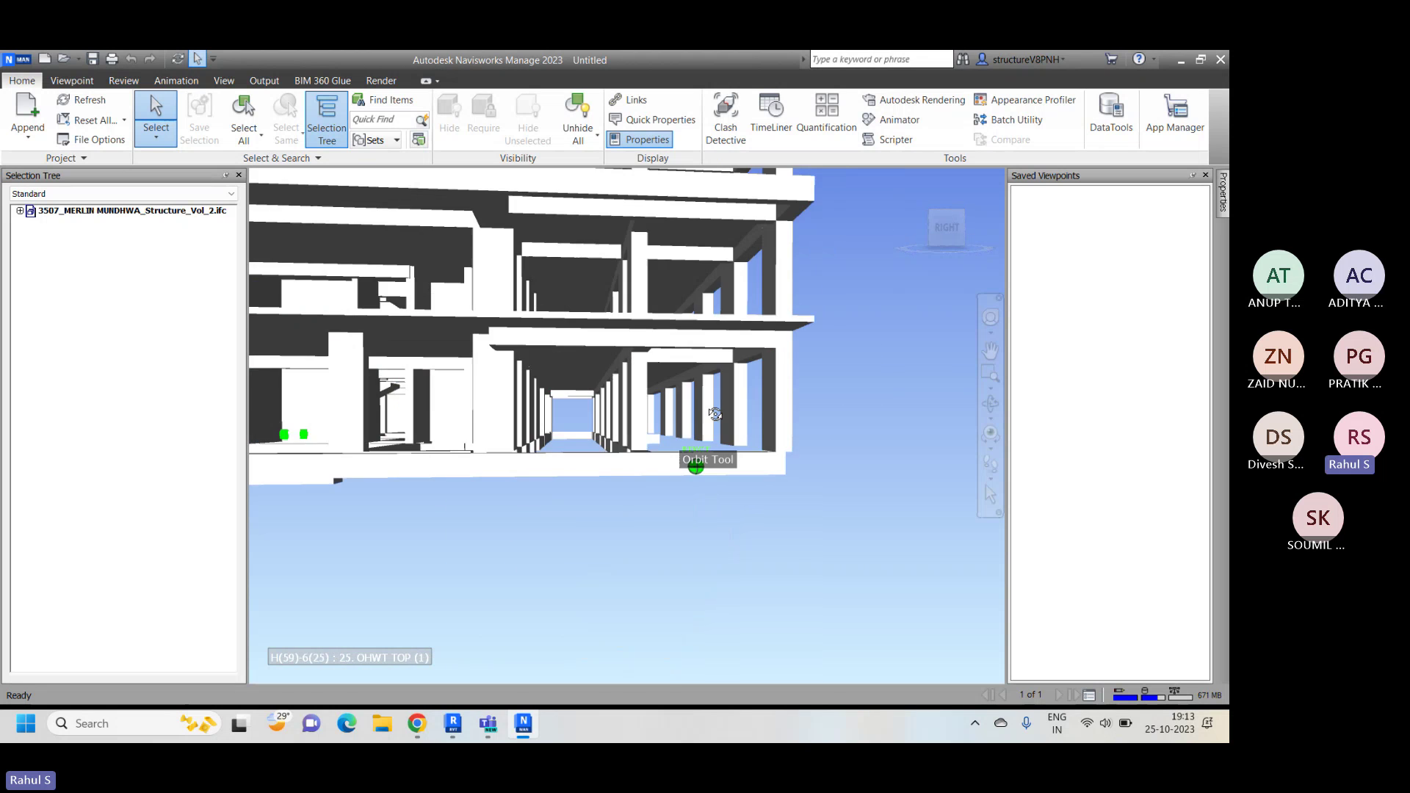
middle_click_drag(702, 451, 639, 331, "shift")
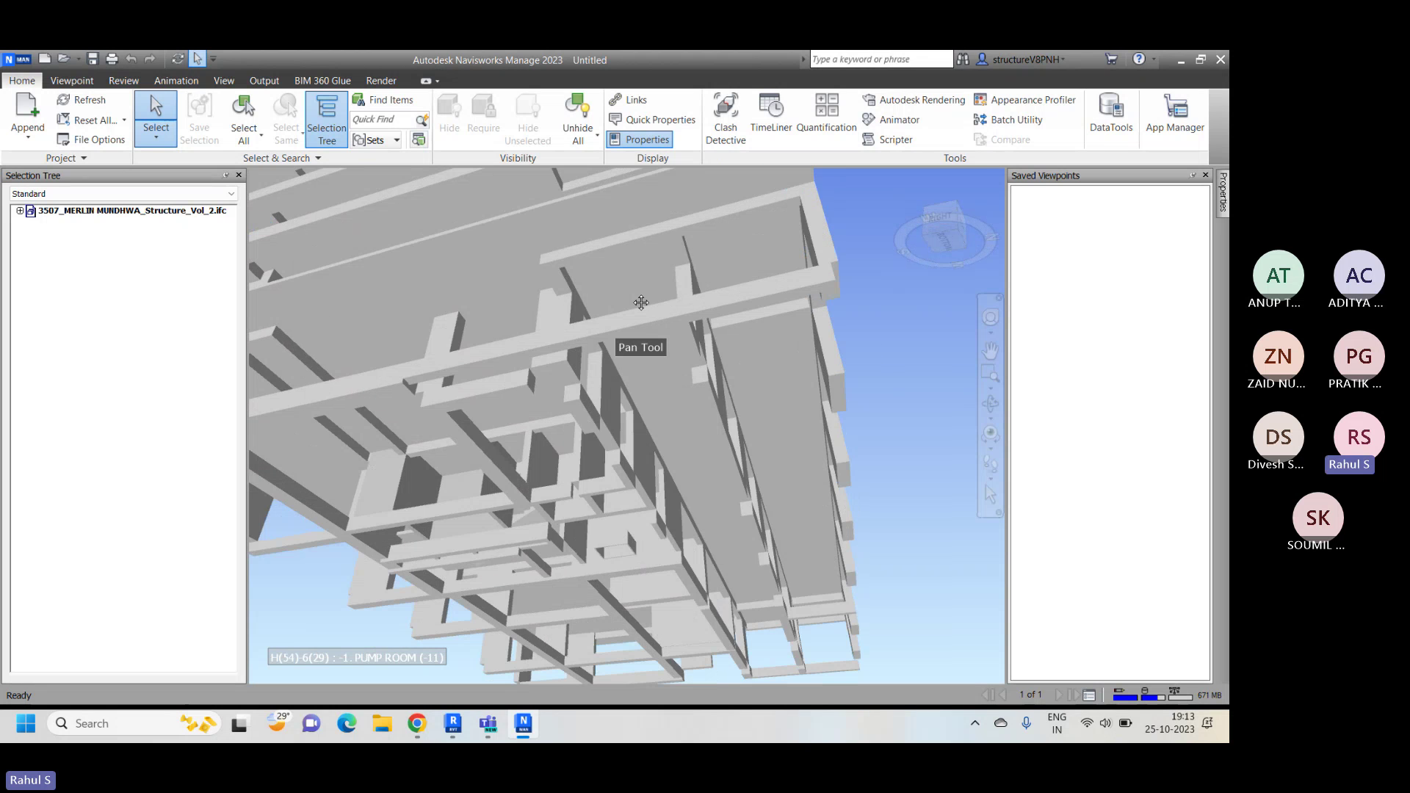
scroll(703, 457, "up", 2)
scroll(703, 457, "down", 5)
middle_click_drag(676, 541, 510, 478, "shift")
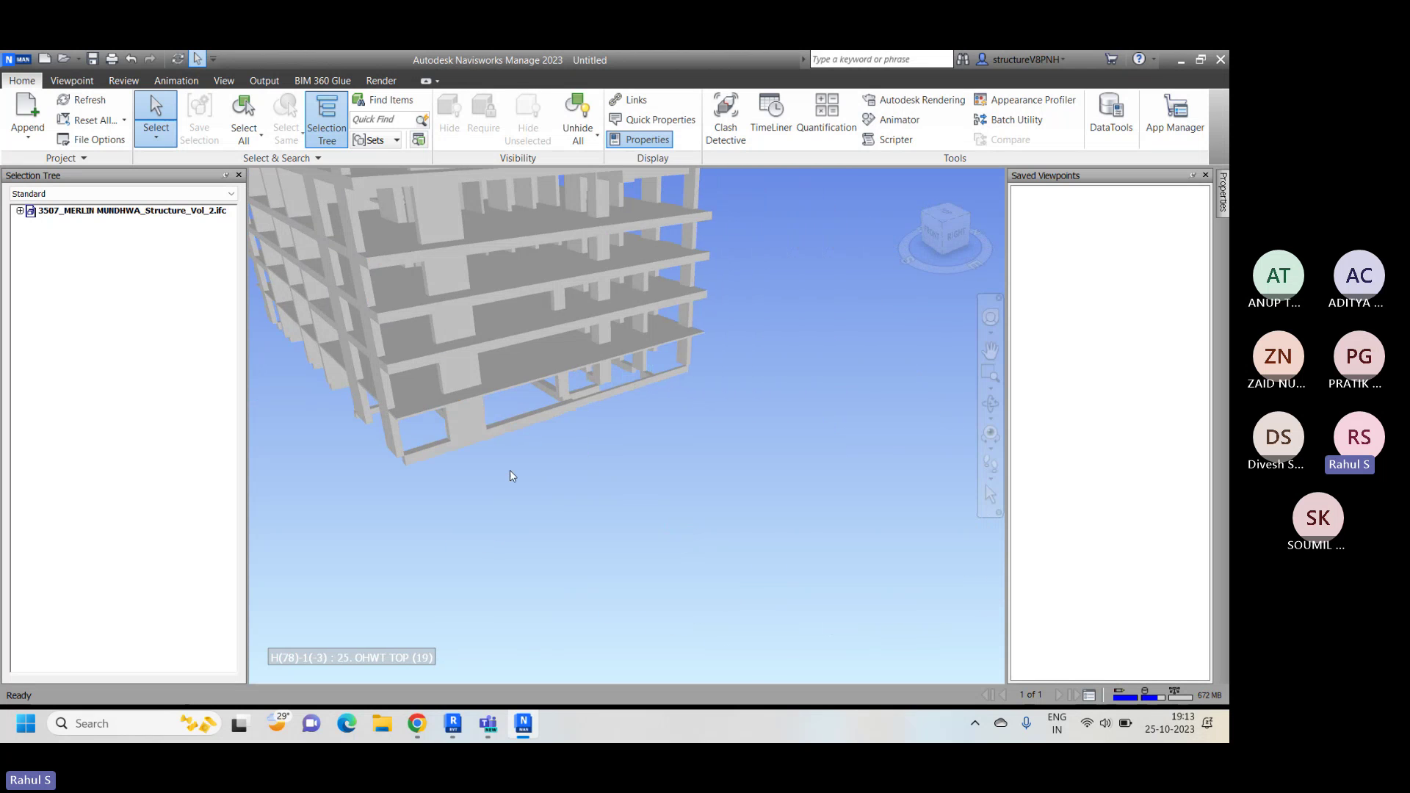
scroll(662, 512, "up", 3)
scroll(662, 512, "down", 4)
middle_click_drag(661, 507, 659, 408, "shift")
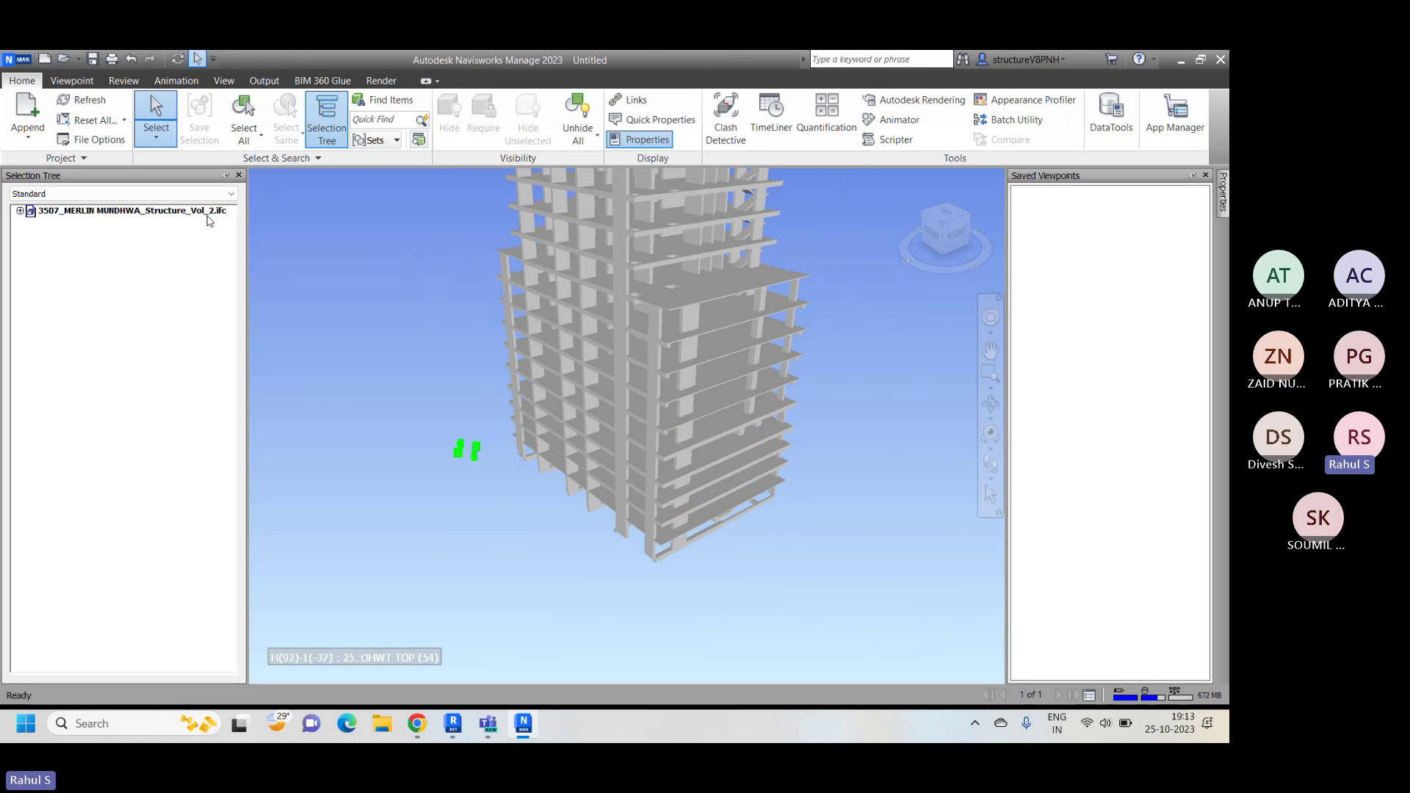
Step: Inspect the whole tower from above, comparing its front-right and right-back corners
middle_click_drag(576, 368, 566, 447)
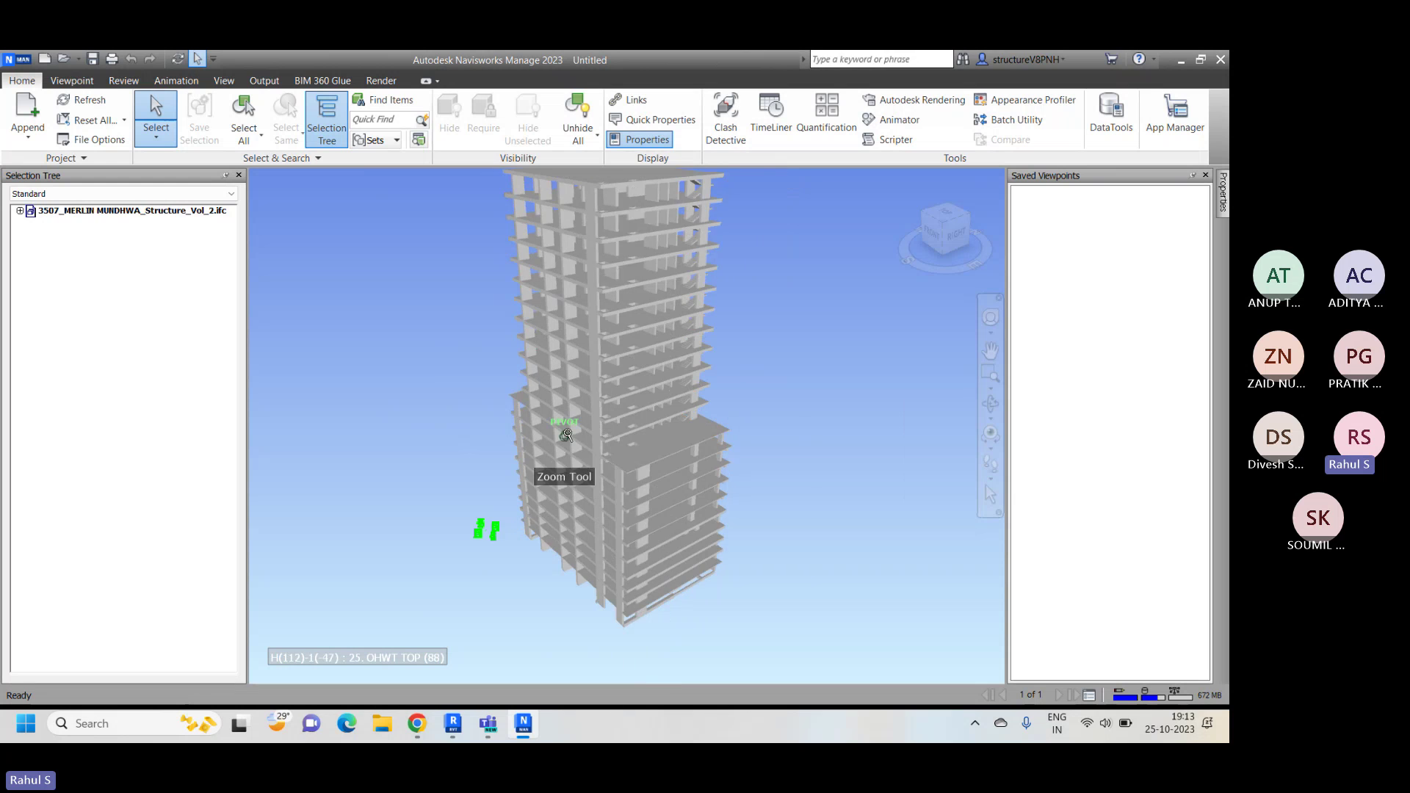
middle_click_drag(607, 303, 617, 335)
middle_click_drag(663, 398, 661, 387)
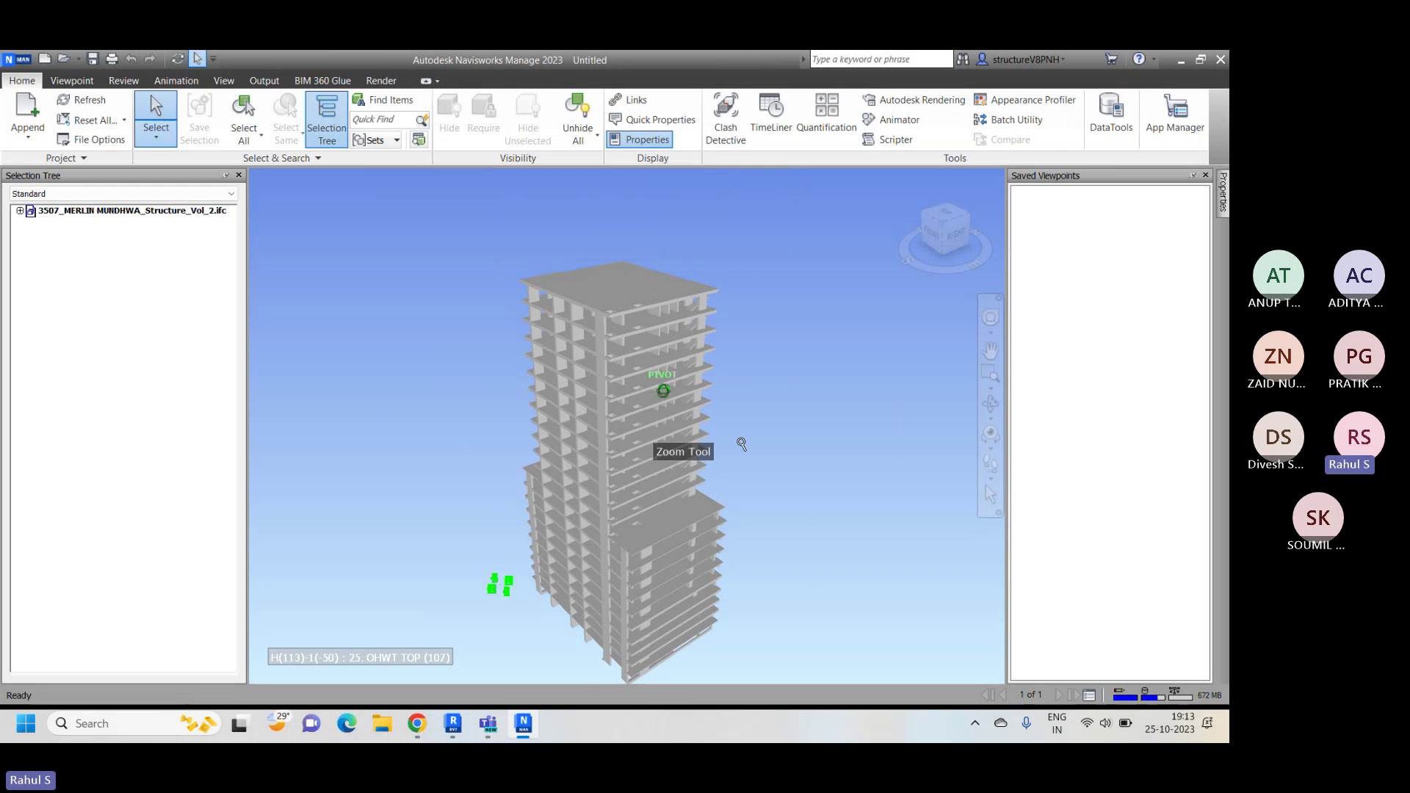
left_click(943, 226)
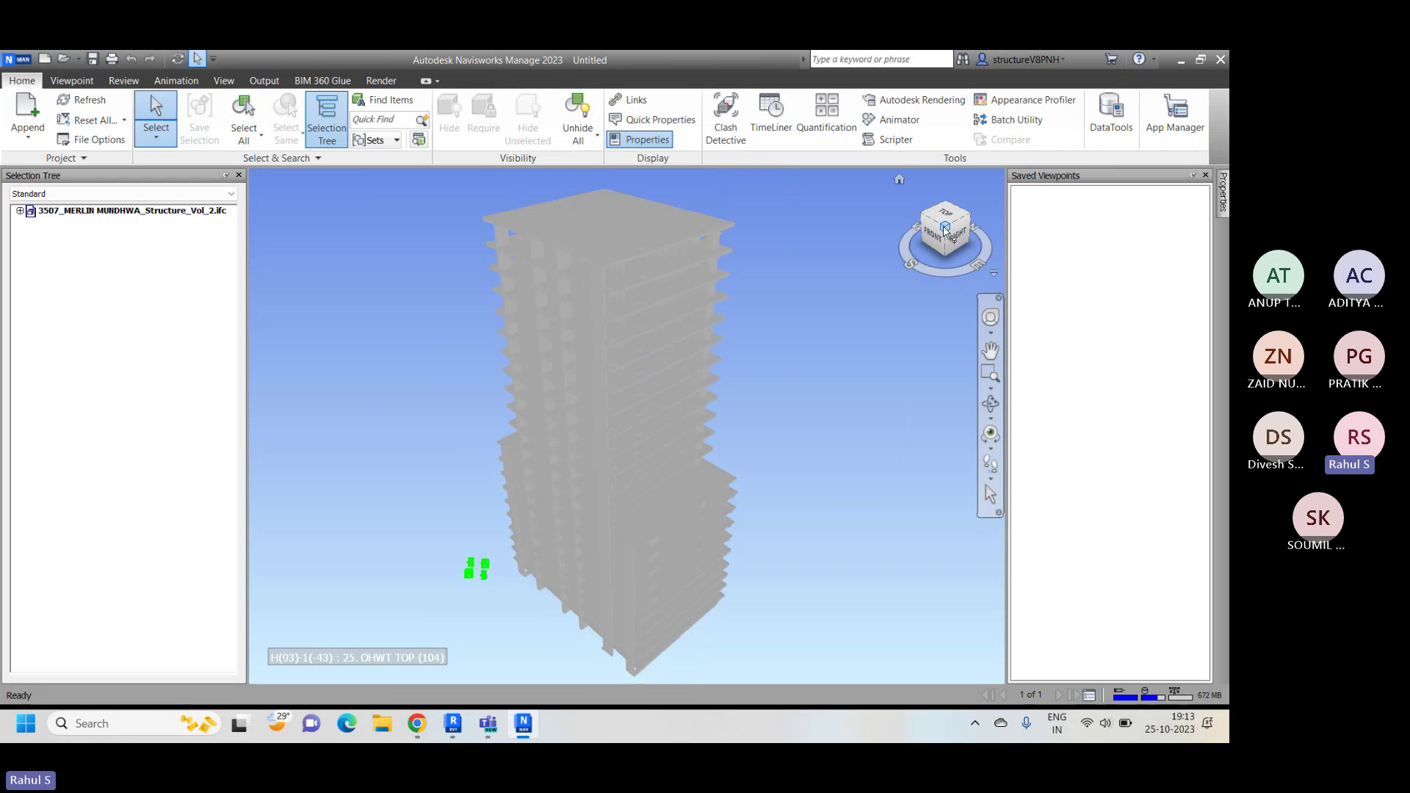
left_click(969, 220)
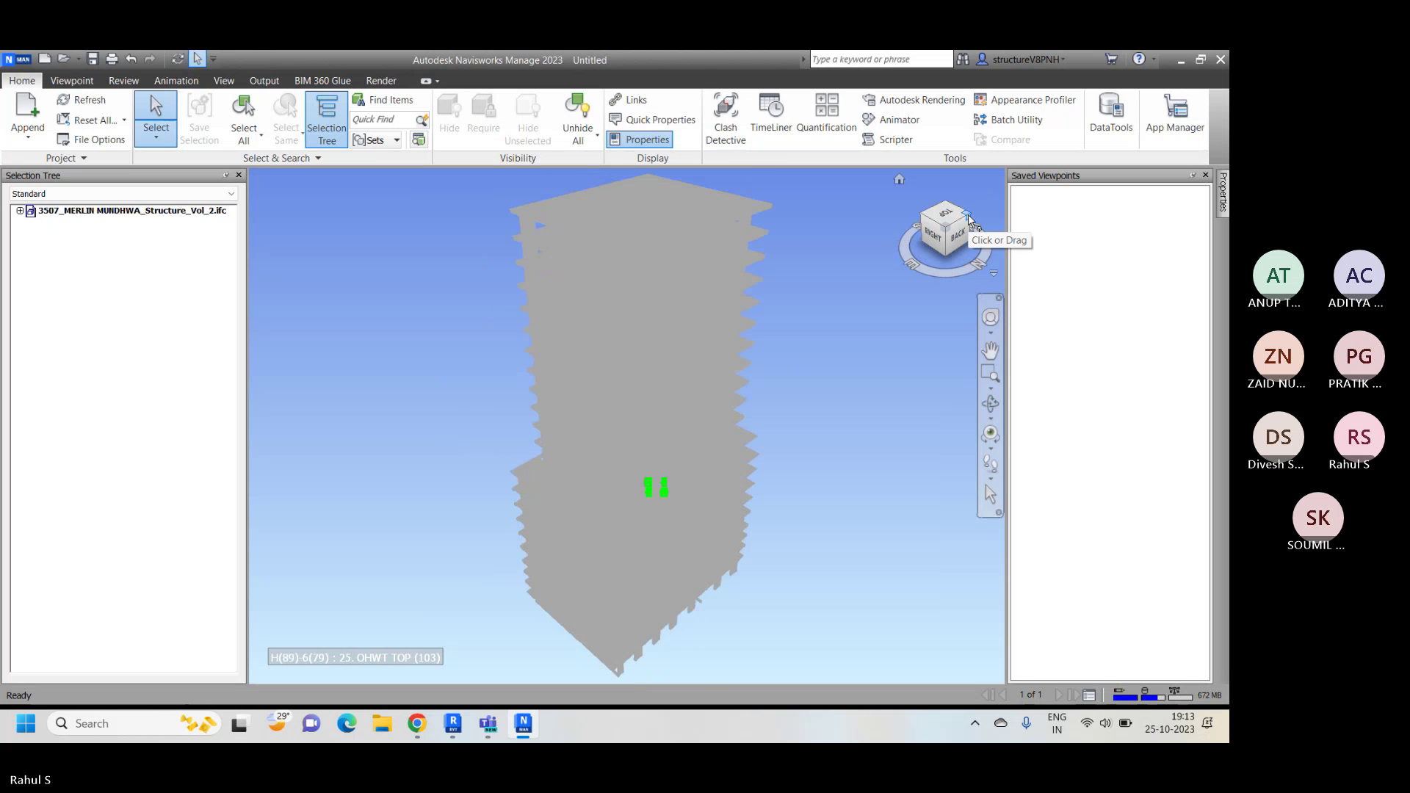
mouse_move(564, 506)
middle_mouse_down("shift")
mouse_move(554, 516)
mouse_move(672, 518)
mouse_move(724, 487)
mouse_move(769, 523)
mouse_move(759, 513)
middle_mouse_up("shift")
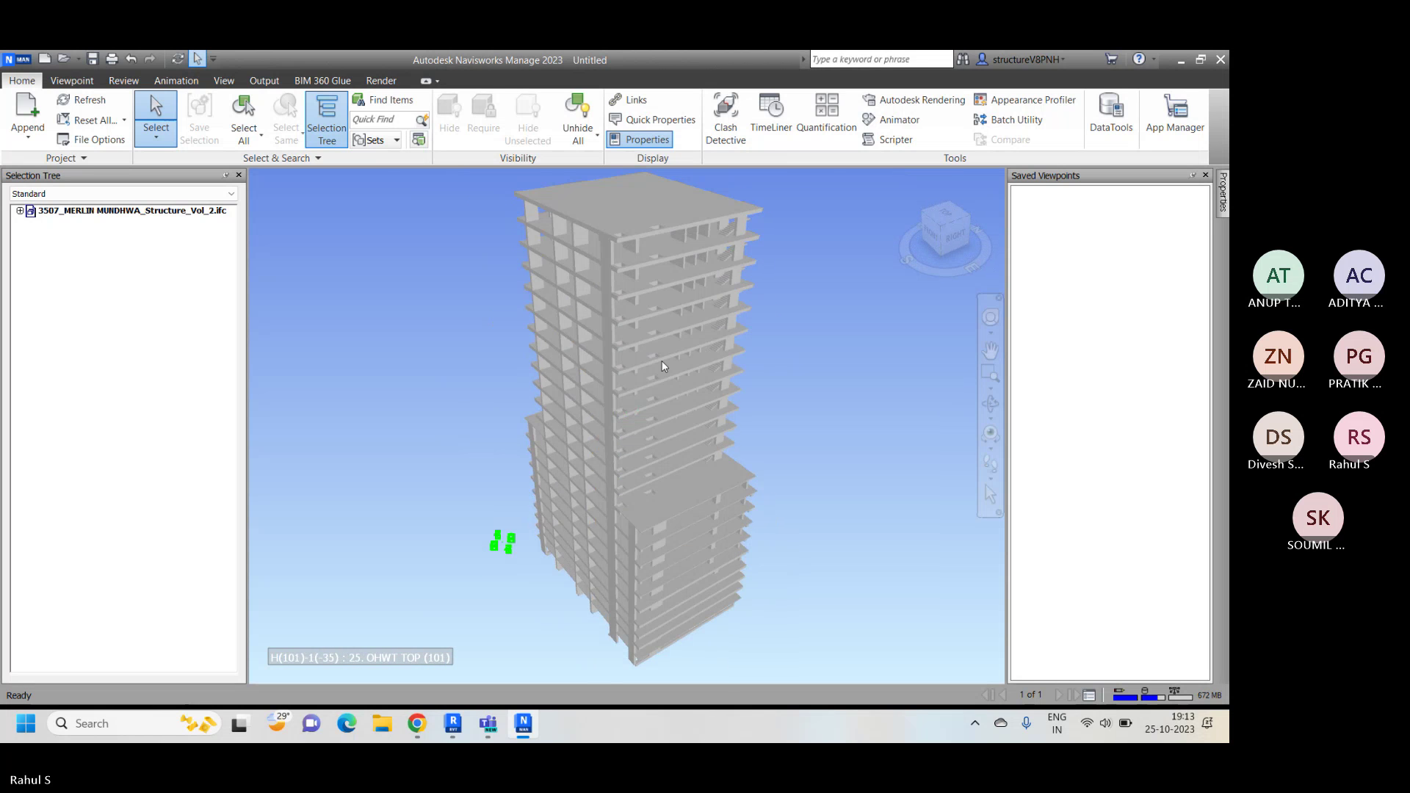
Step: Move in close to the tower's floors and walk through the interior to the foot of a staircase
scroll(714, 459, "up", 3)
scroll(714, 459, "up", 6)
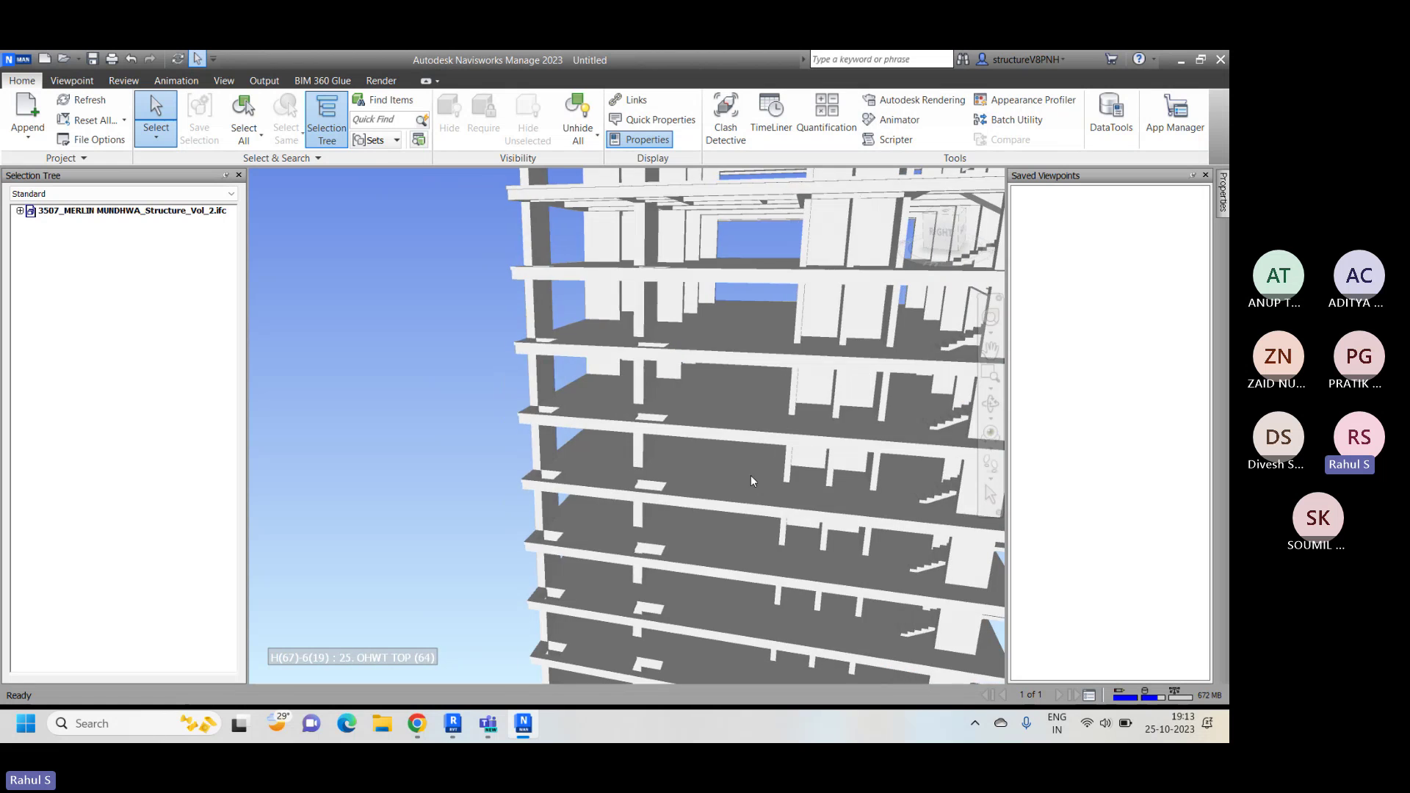
scroll(788, 487, "up", 5)
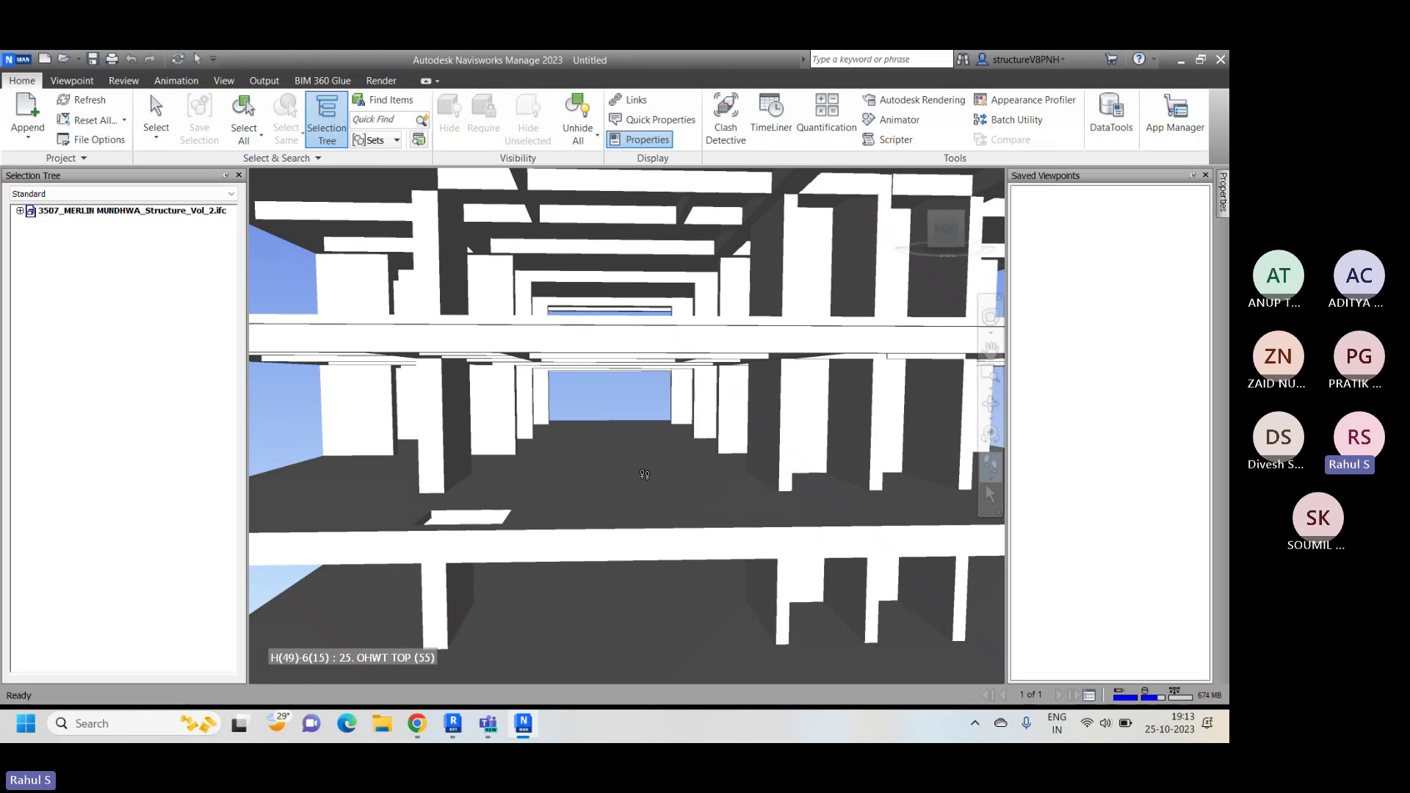
scroll(637, 444, "up", 1)
left_click_drag(637, 444, 618, 339)
middle_click_drag(619, 339, 693, 460)
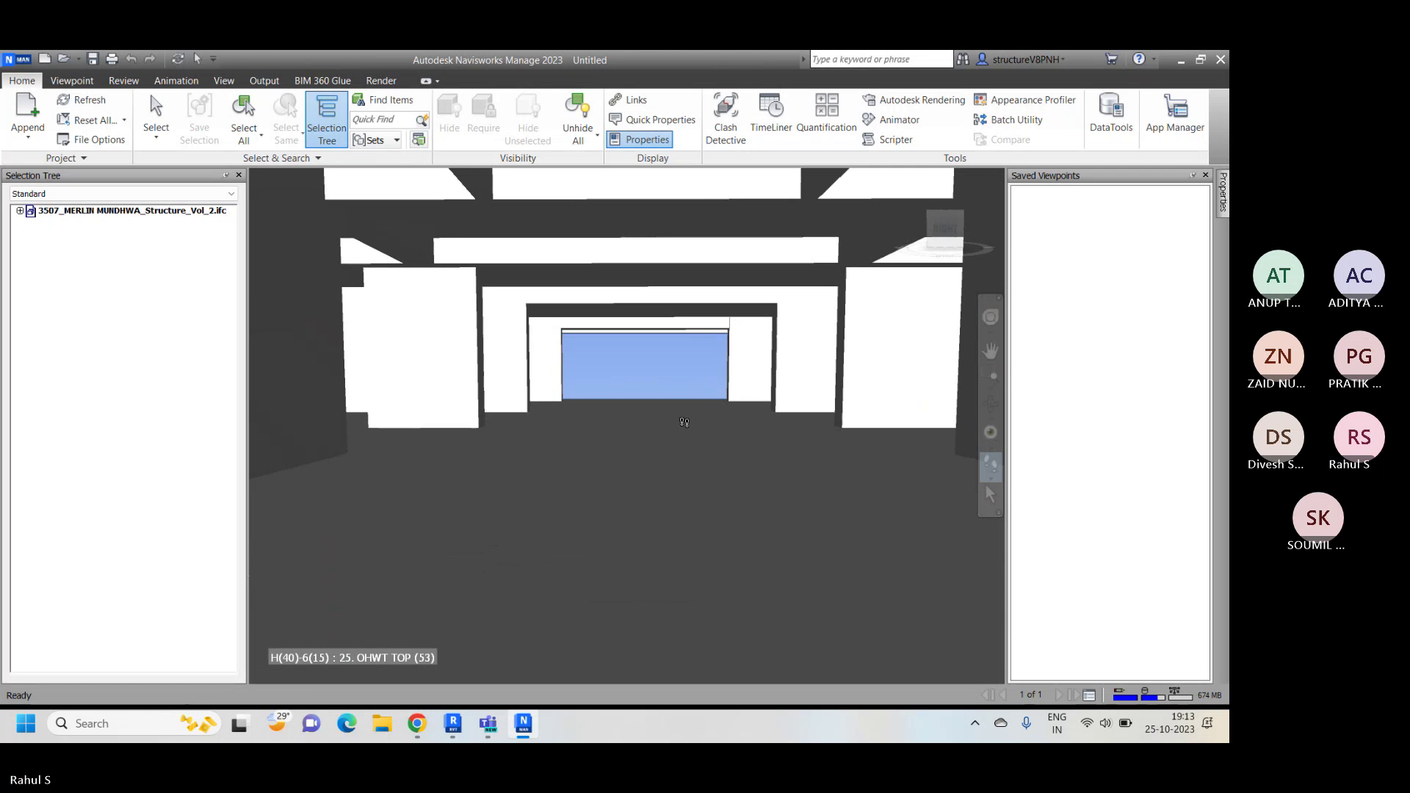
mouse_move(675, 479)
left_mouse_down()
mouse_move(699, 403)
mouse_move(654, 365)
mouse_move(880, 411)
mouse_move(750, 466)
mouse_move(606, 580)
mouse_move(621, 514)
mouse_move(661, 456)
mouse_move(714, 416)
mouse_move(843, 446)
mouse_move(576, 431)
mouse_move(824, 466)
mouse_move(657, 454)
mouse_move(356, 497)
mouse_move(414, 439)
mouse_move(580, 443)
mouse_move(598, 519)
mouse_move(639, 528)
mouse_move(589, 522)
mouse_move(535, 469)
mouse_move(1077, 498)
left_mouse_up()
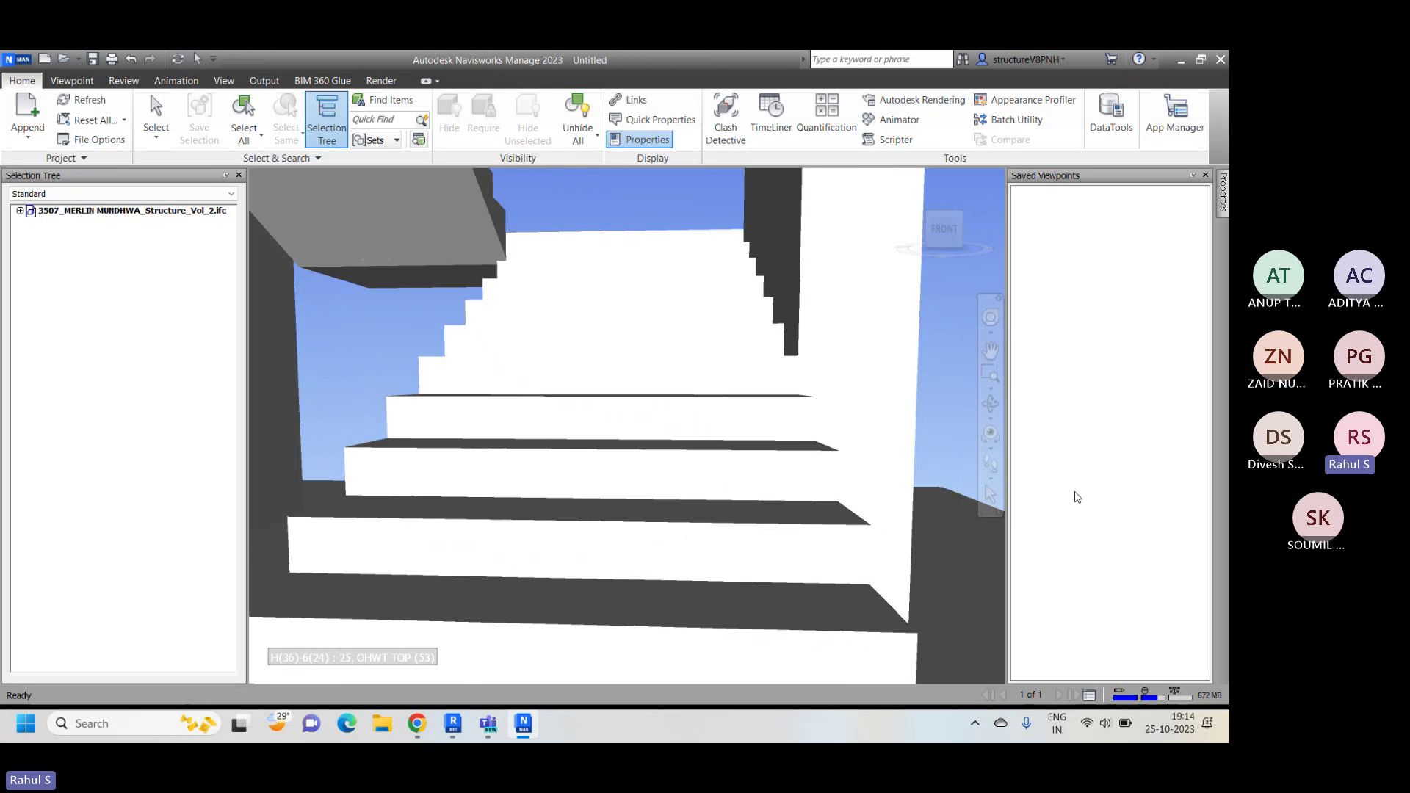
Step: Turn on collision and gravity for the walkthrough and walk forward from the foot of the staircase
left_click(991, 479)
left_click(1044, 551)
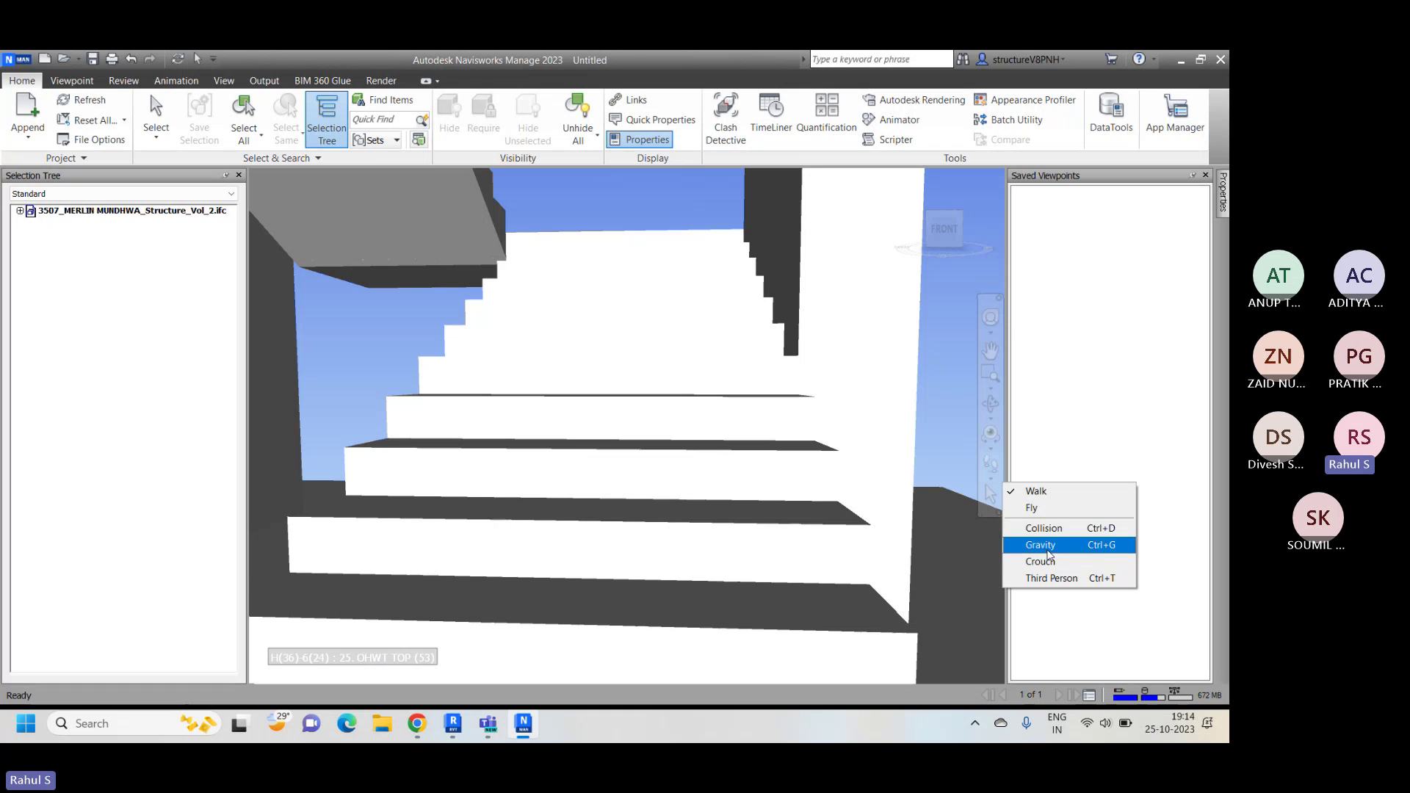
left_click(991, 479)
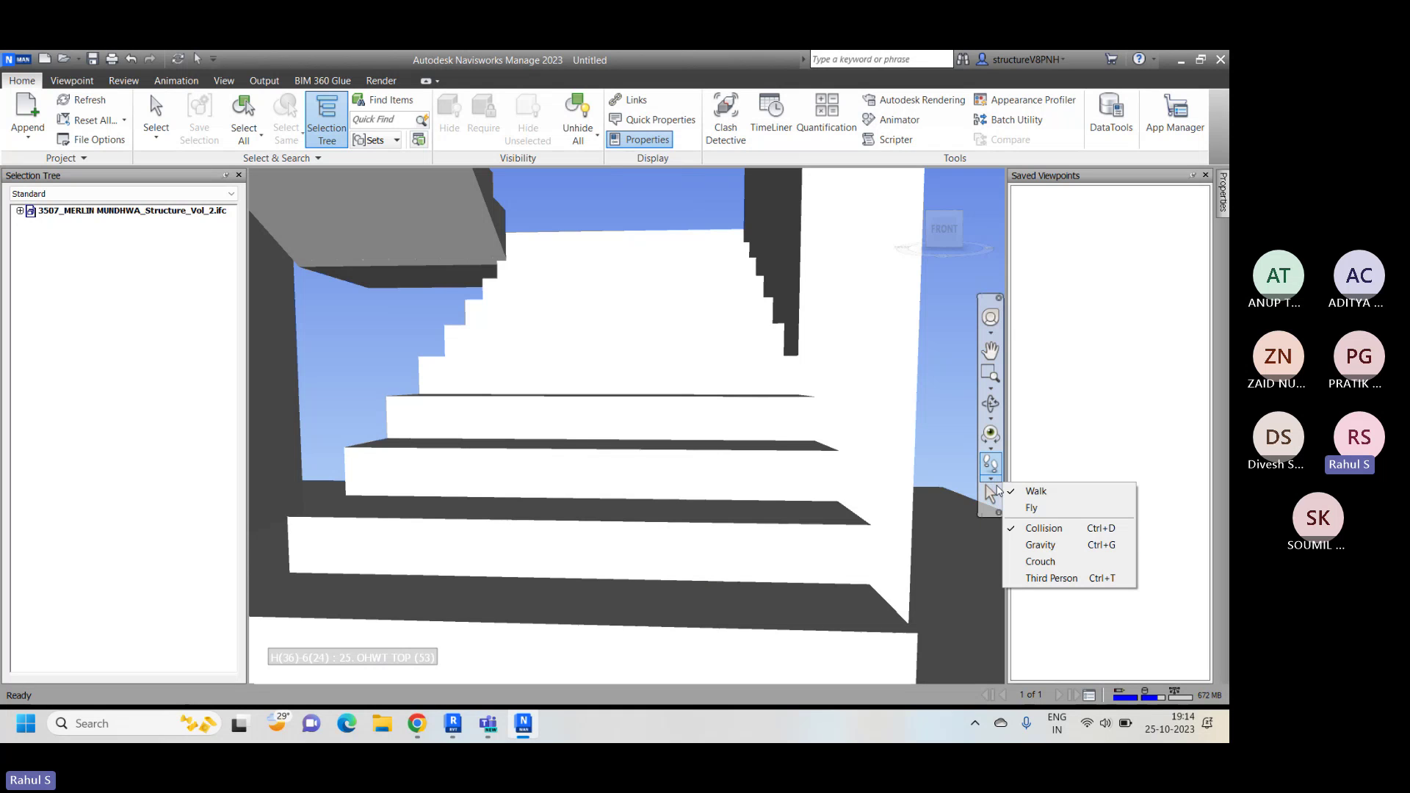
left_click(1043, 551)
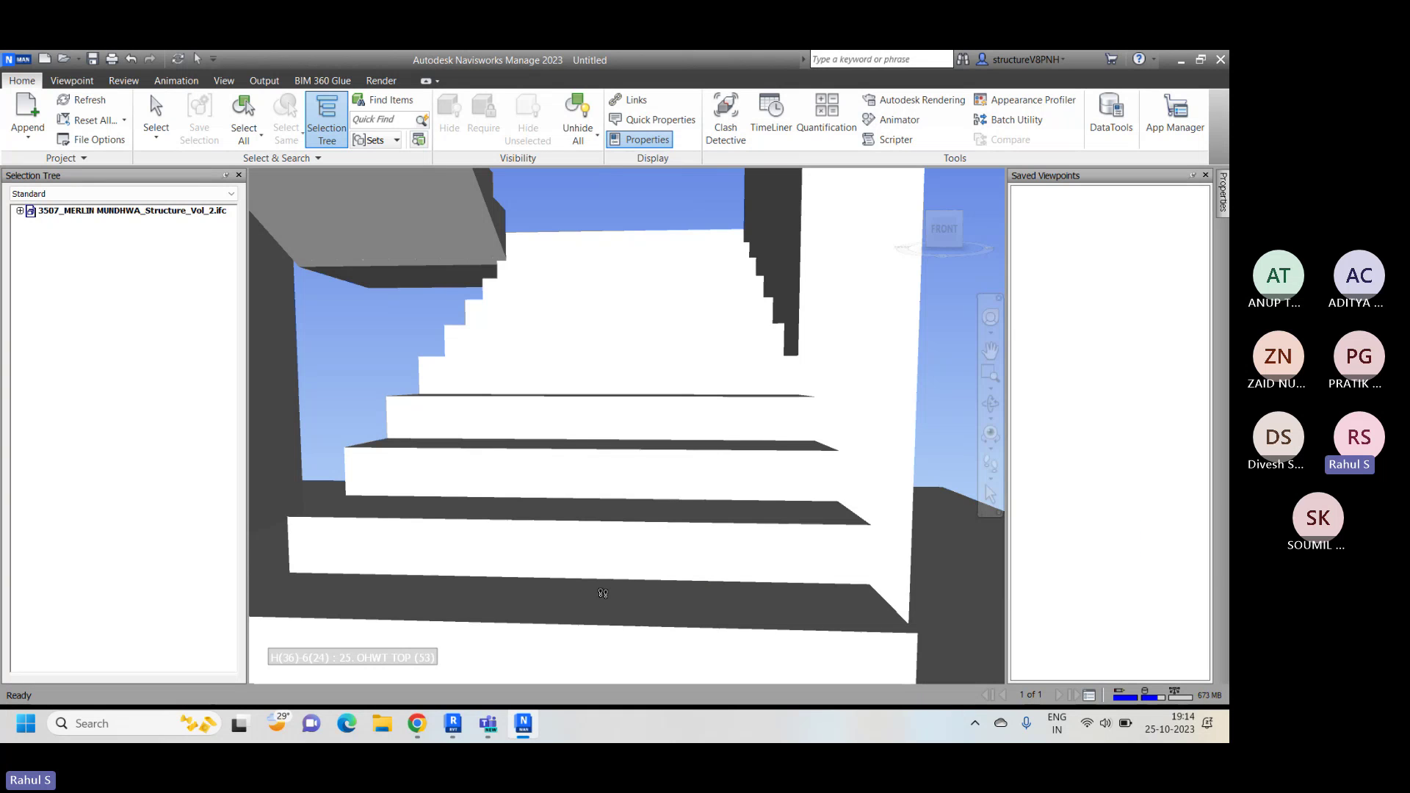
left_click_drag(584, 603, 624, 422)
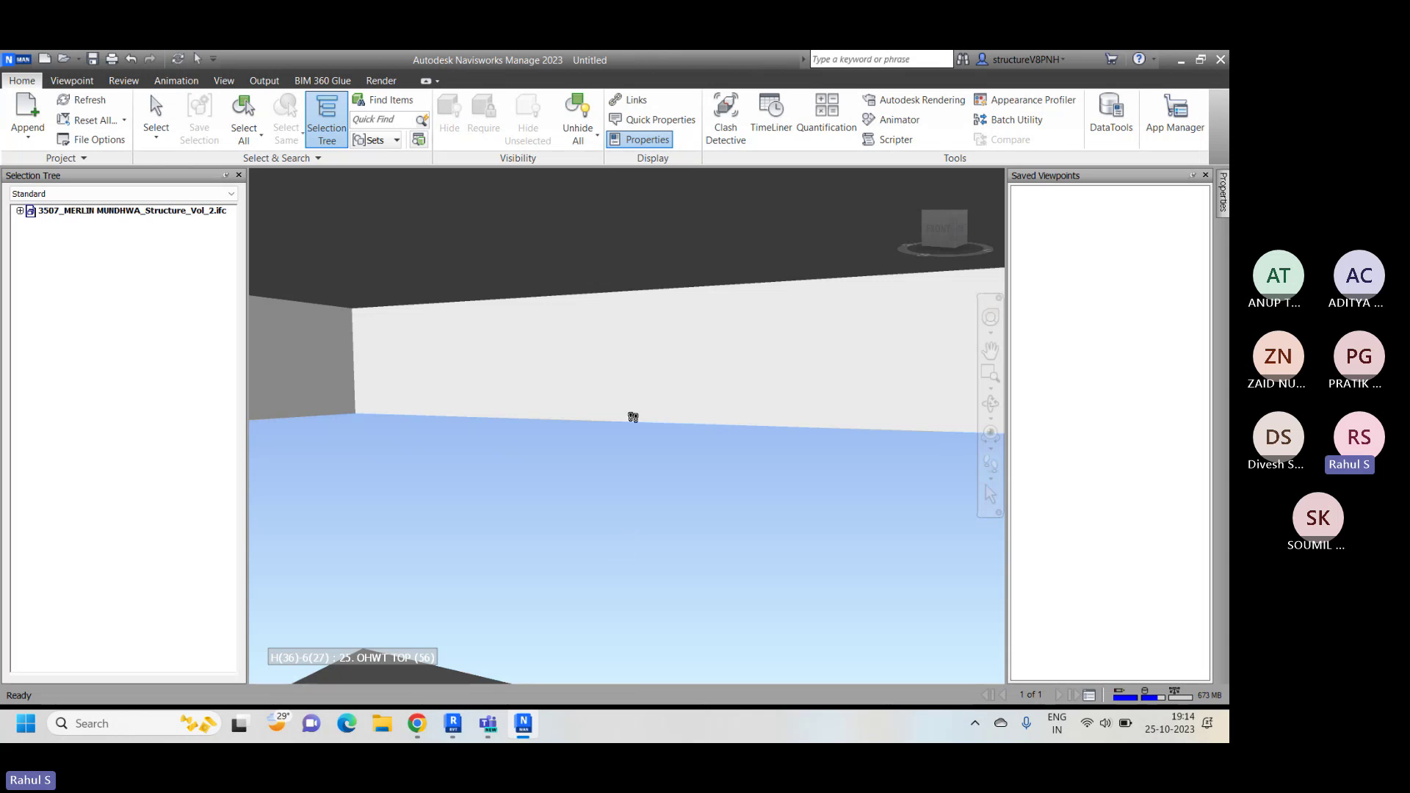
Step: Turn off collision for the walkthrough and keep walking through the tower
left_click(988, 482)
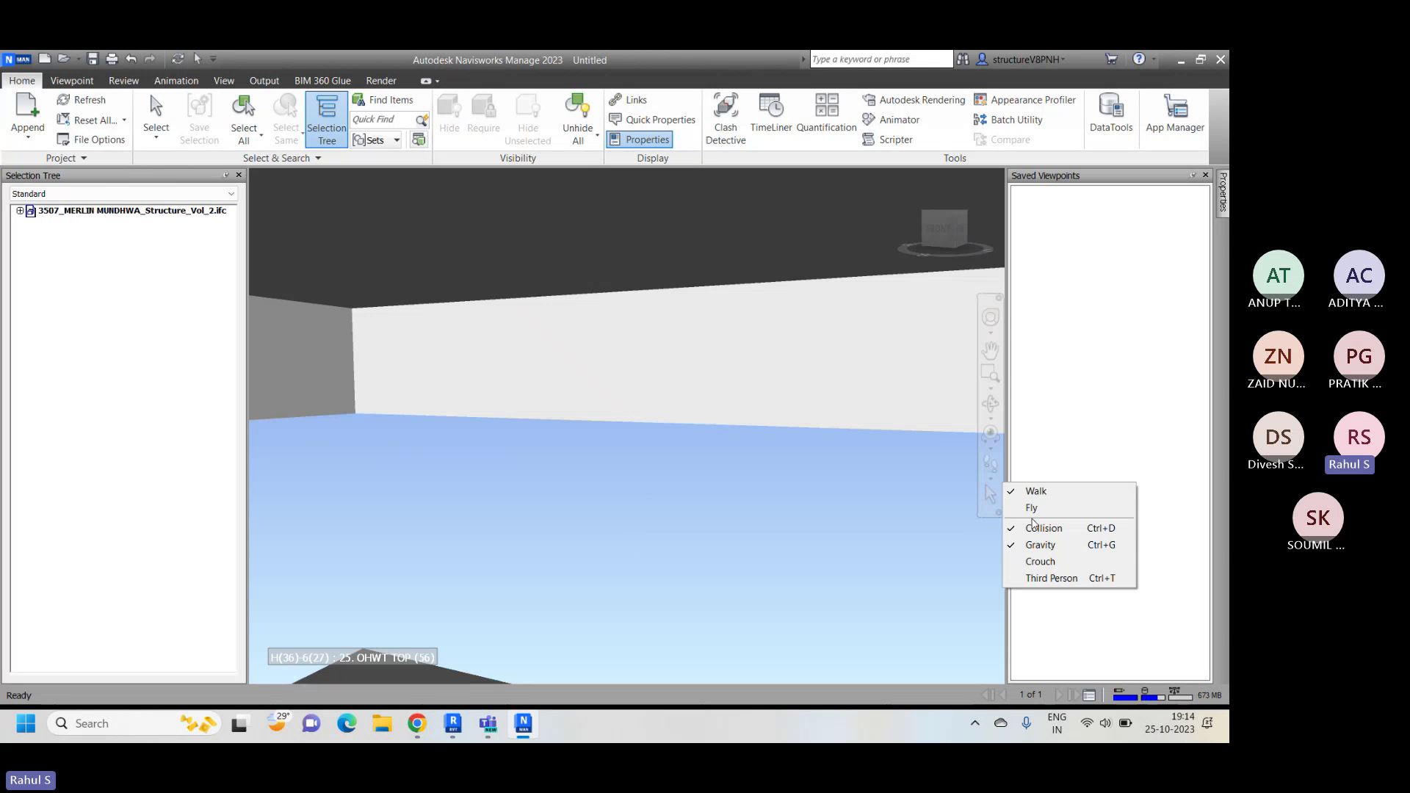
left_click(1032, 526)
left_click_drag(655, 419, 668, 497)
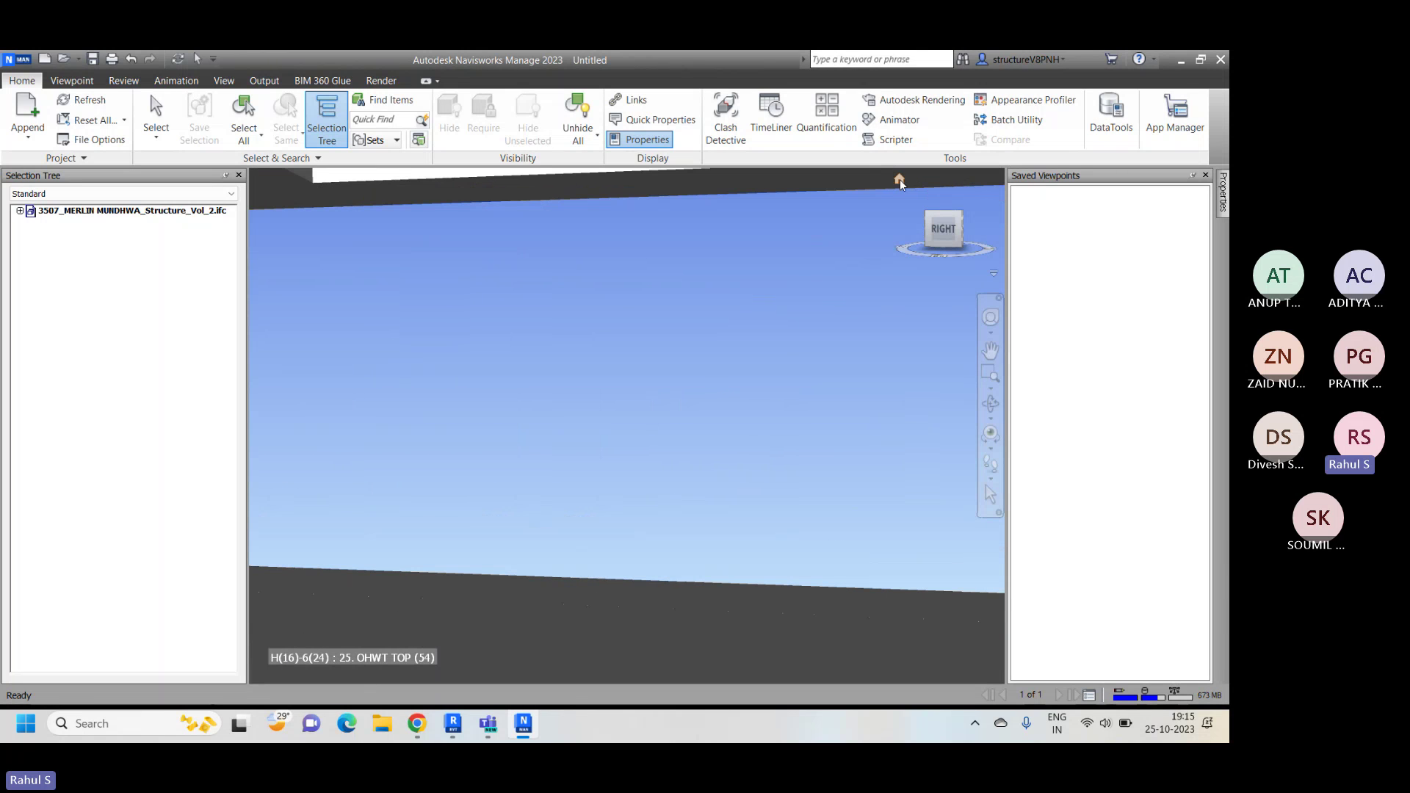
Step: Return to the home view with the whole tower in sight and switch from walking to the Select tool
left_click(900, 180)
right_click(766, 308)
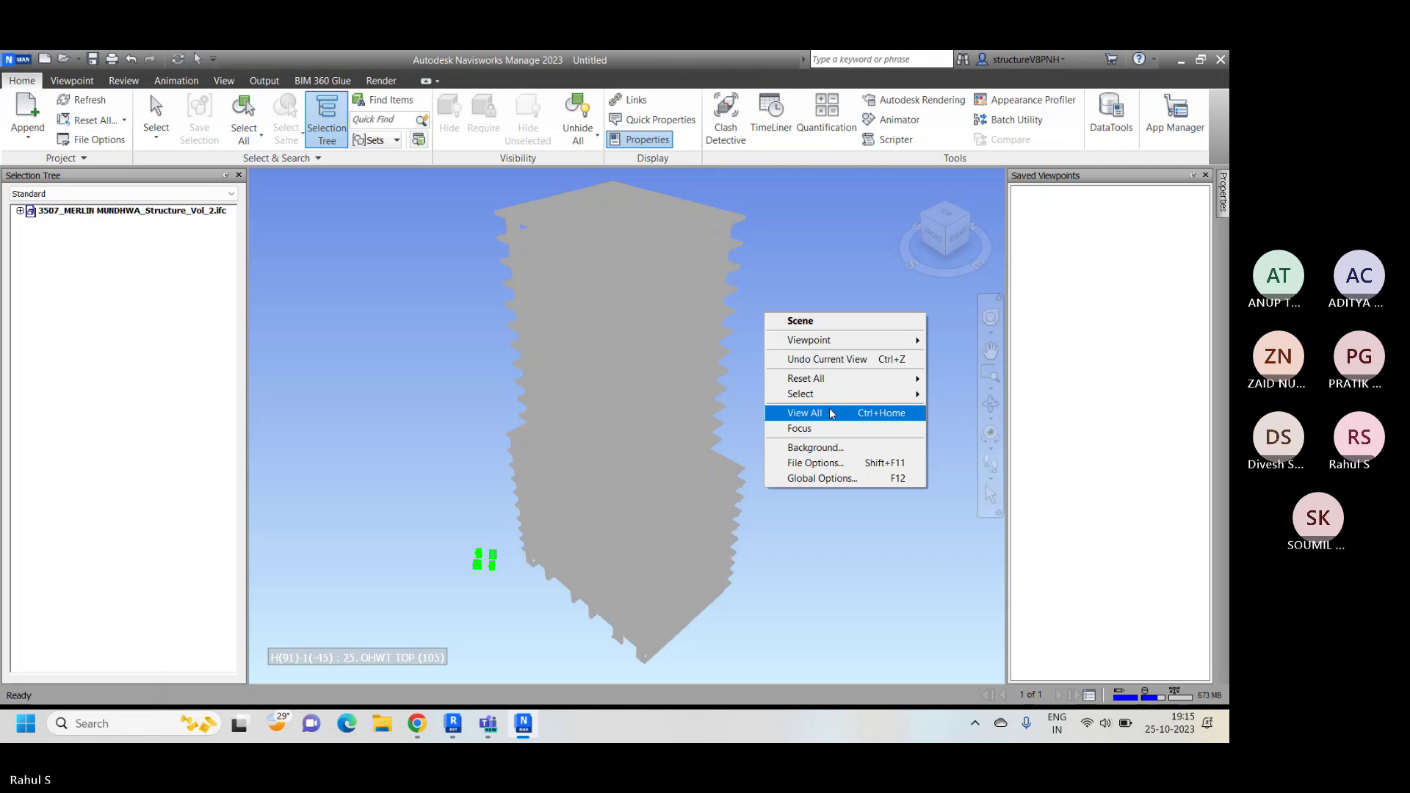
left_click(786, 414)
left_click(156, 137)
left_click(176, 158)
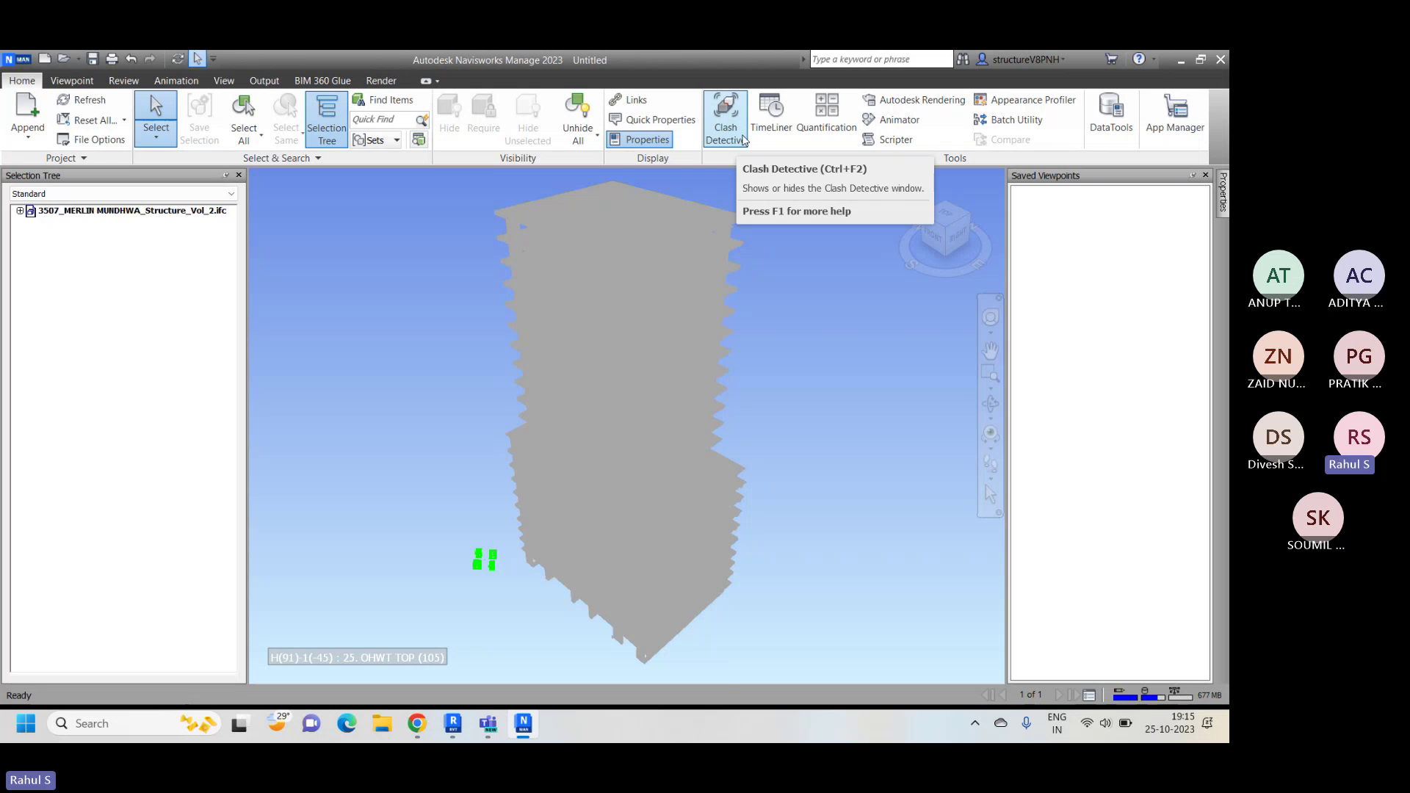
Step: Open Clash Detective, set the Selection Tree to auto-hide, and add a new clash test
left_click(743, 140)
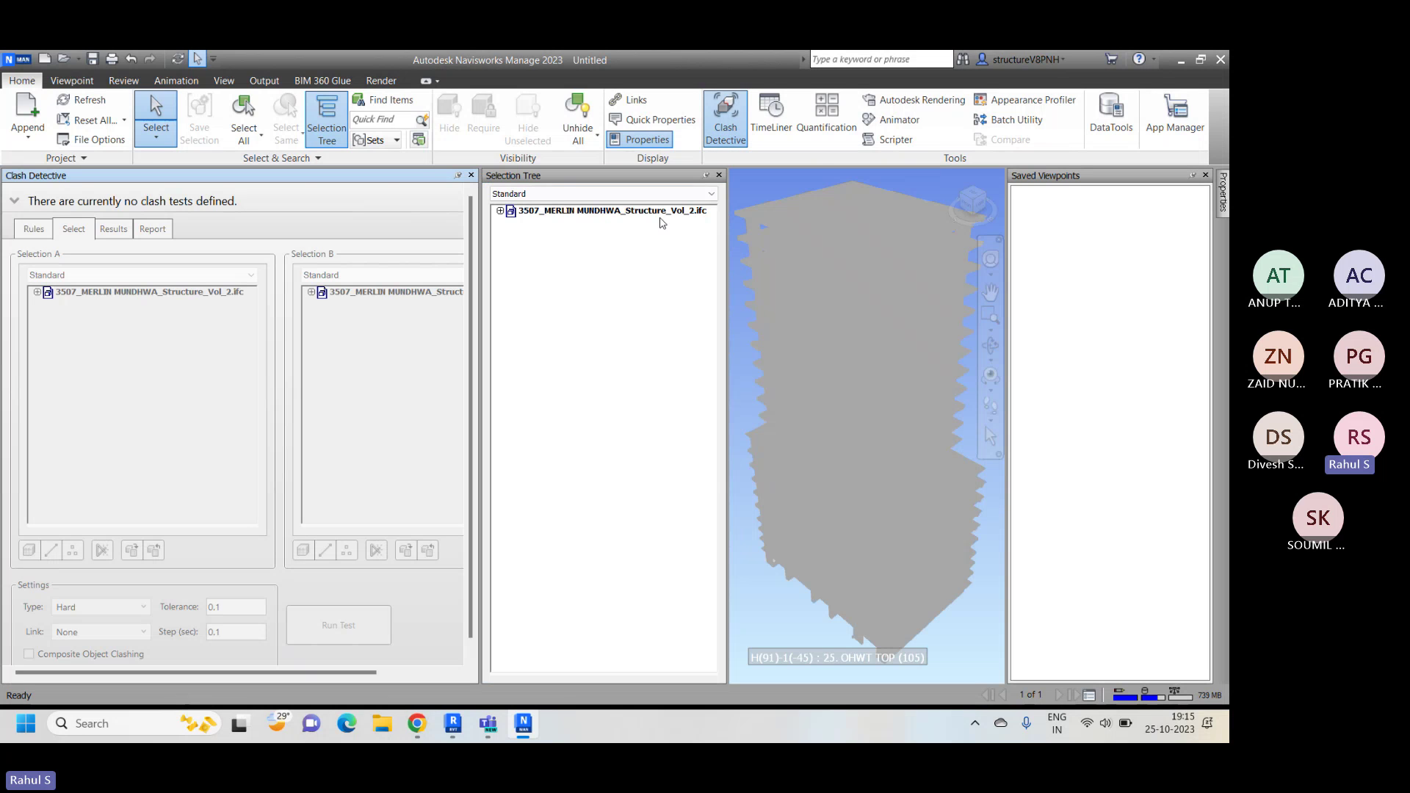
left_click(706, 175)
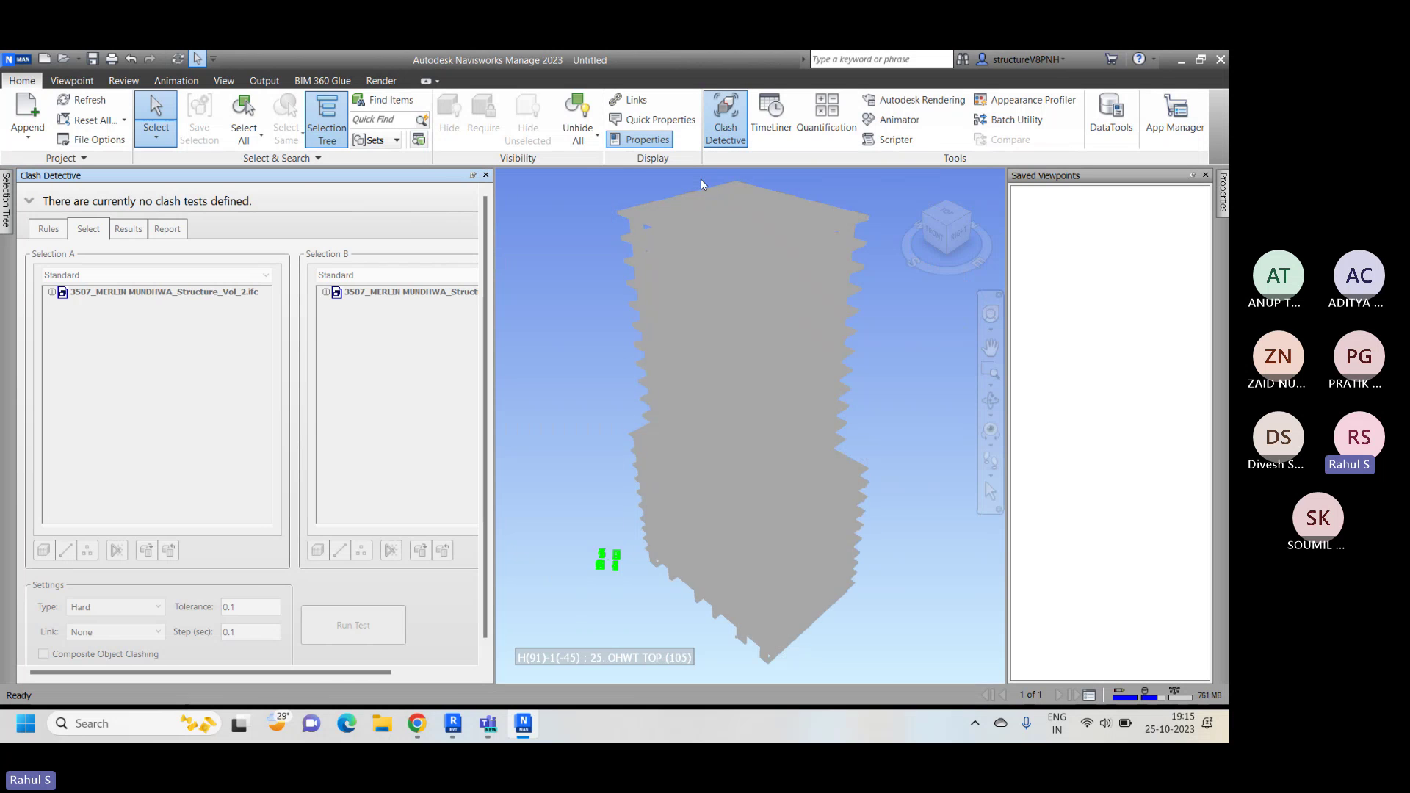
left_click(110, 200)
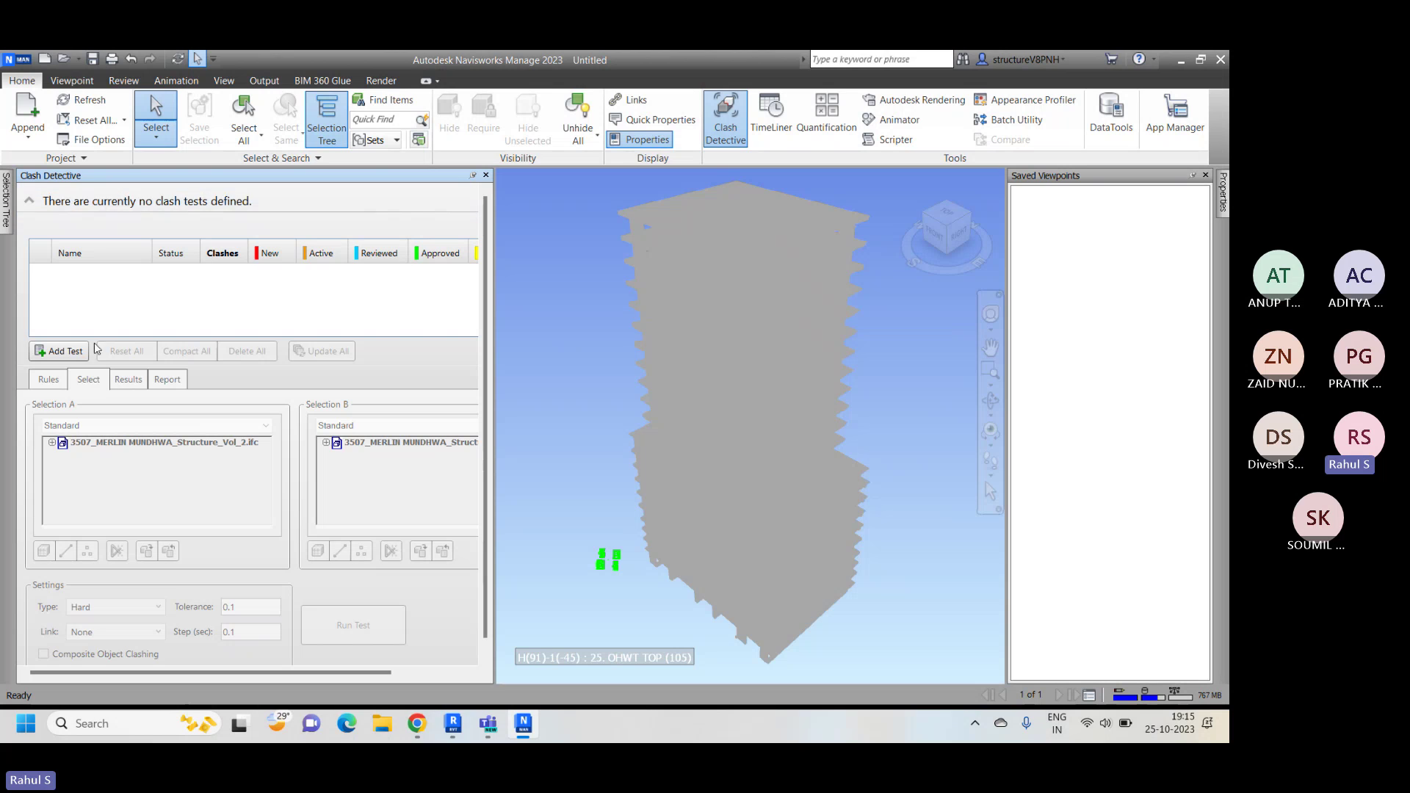
left_click(59, 351)
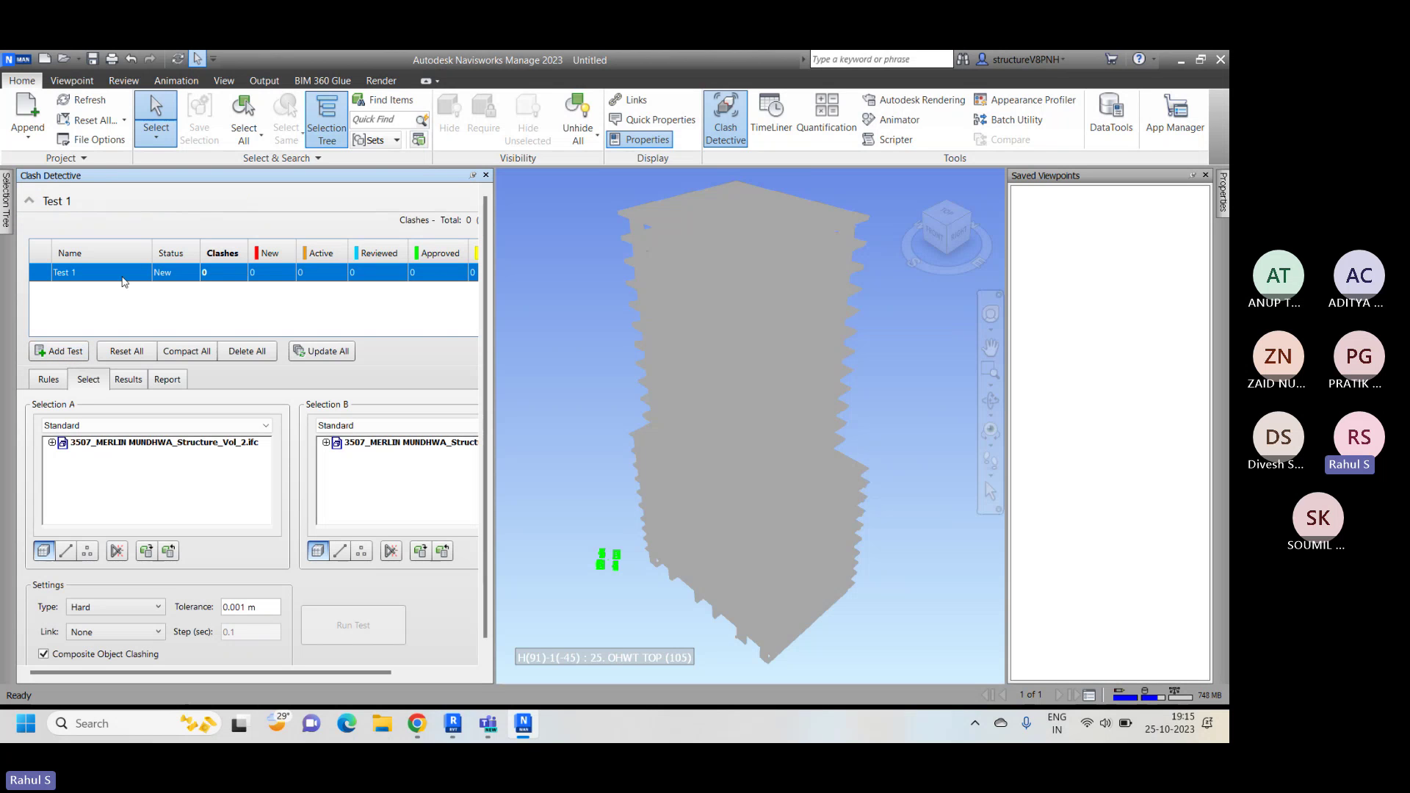
Step: Rename the clash test as Column Vs Beam
double_click(122, 275)
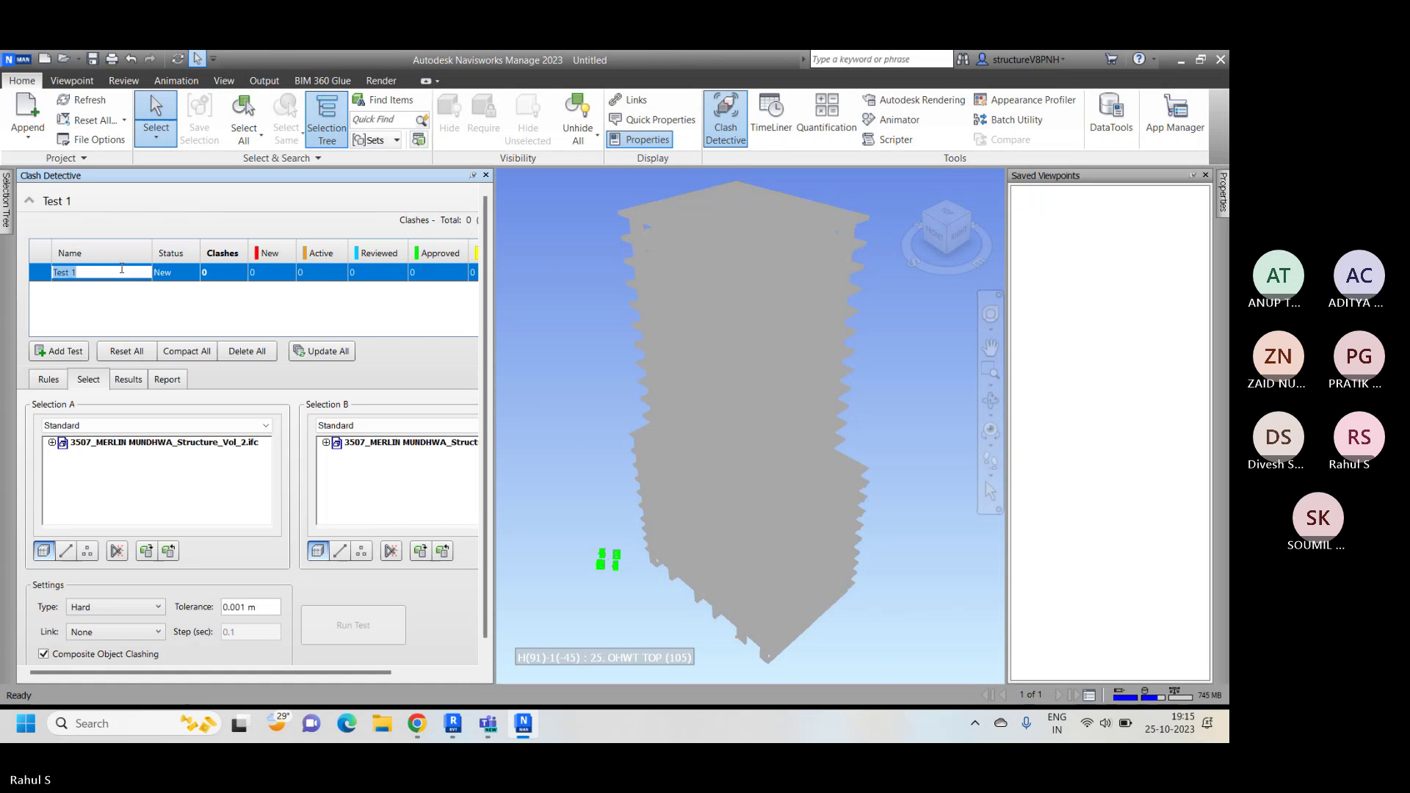
type("C")
type("ol Vs")
type(" Beam")
type("umn")
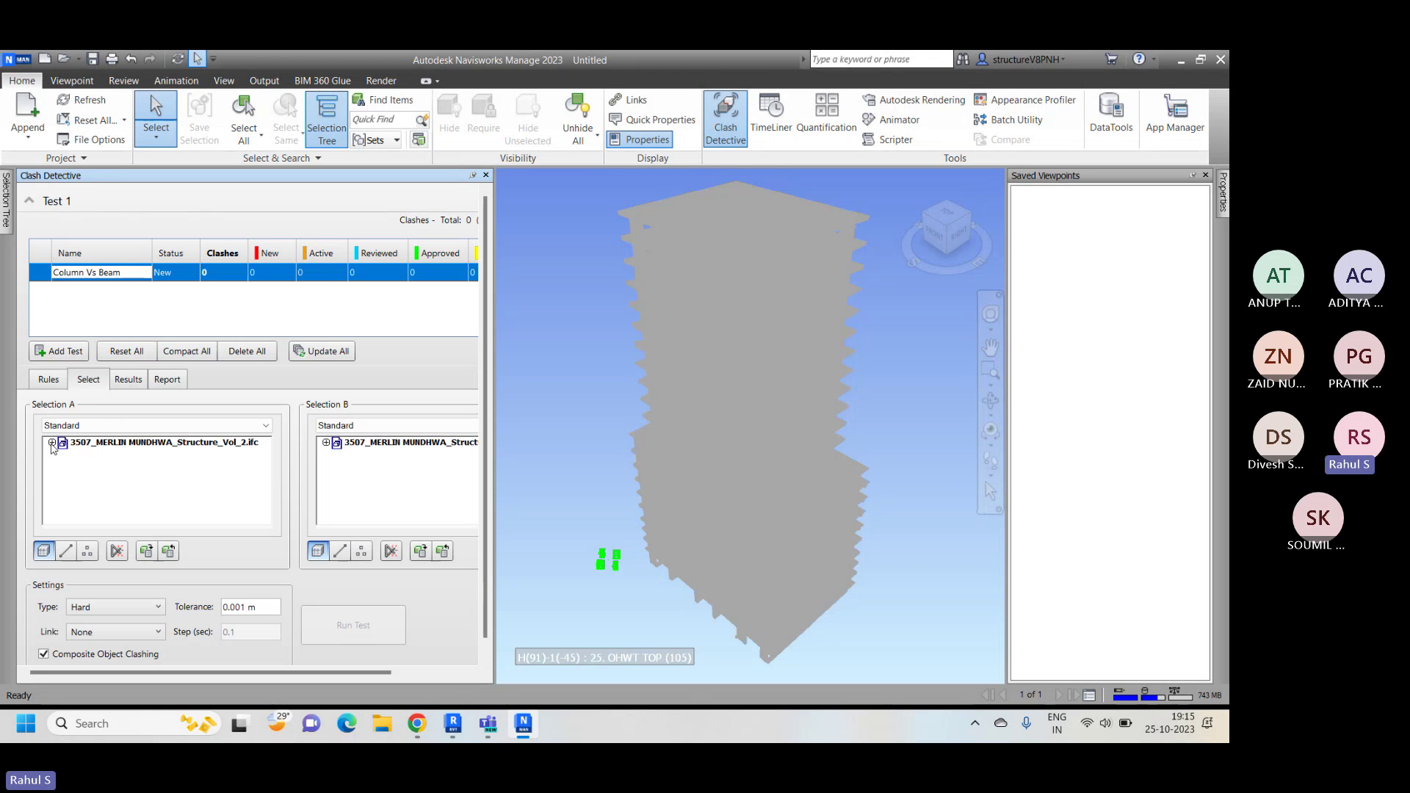
Step: Expand the IFC file in Selection A down to Merlin 18 East and examine its list of floor levels
left_click(52, 443)
left_click(65, 455)
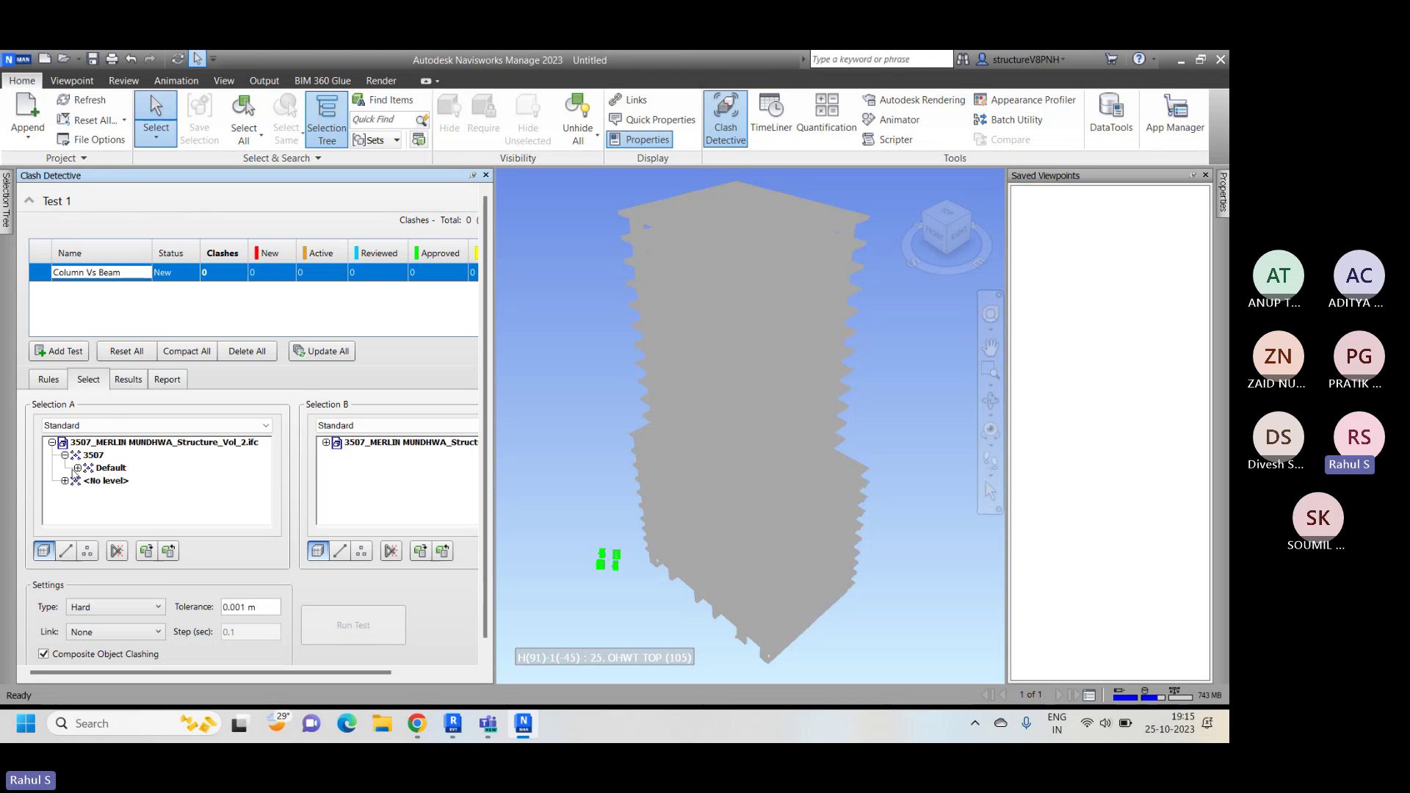
left_click(78, 468)
left_click(91, 481)
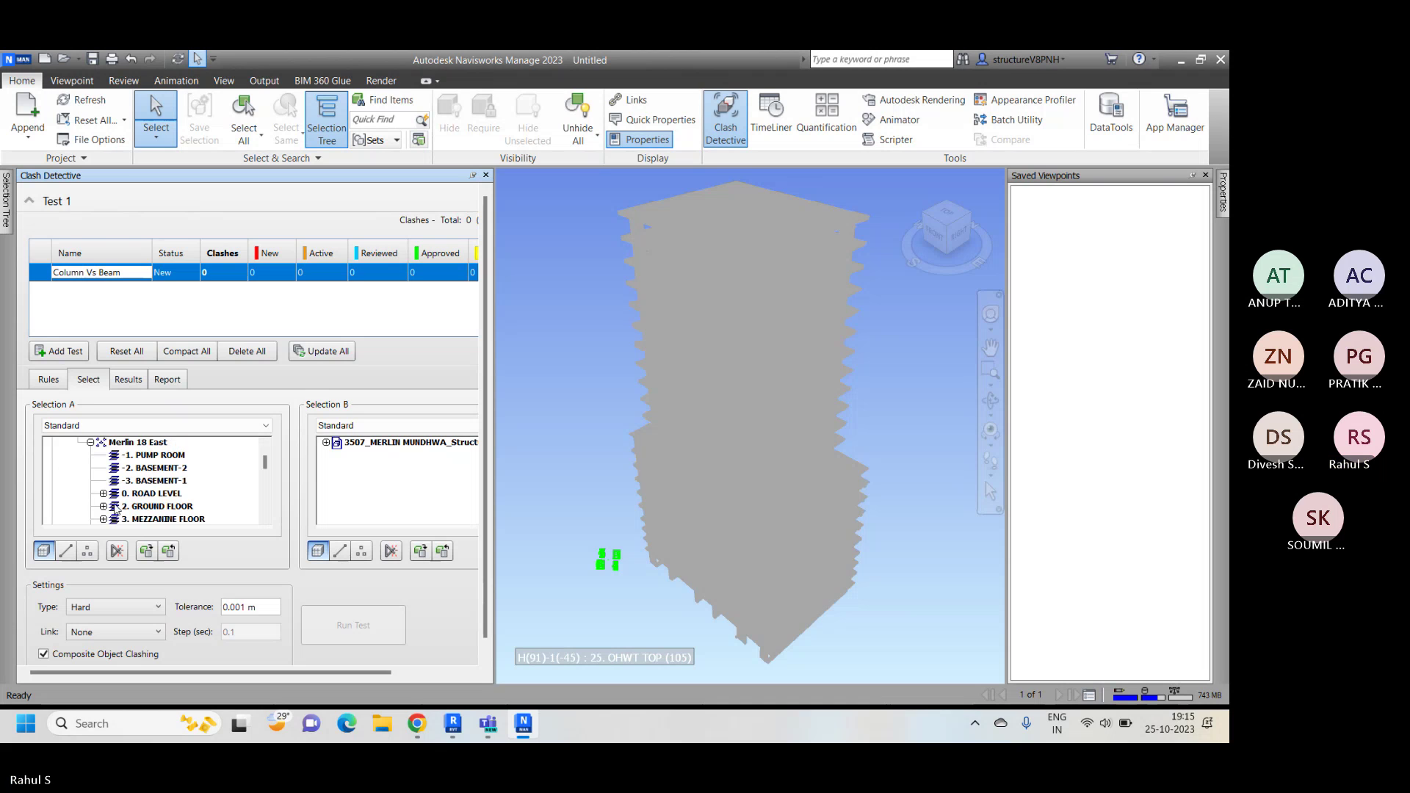
scroll(158, 490, "down", 2)
scroll(178, 505, "up", 3)
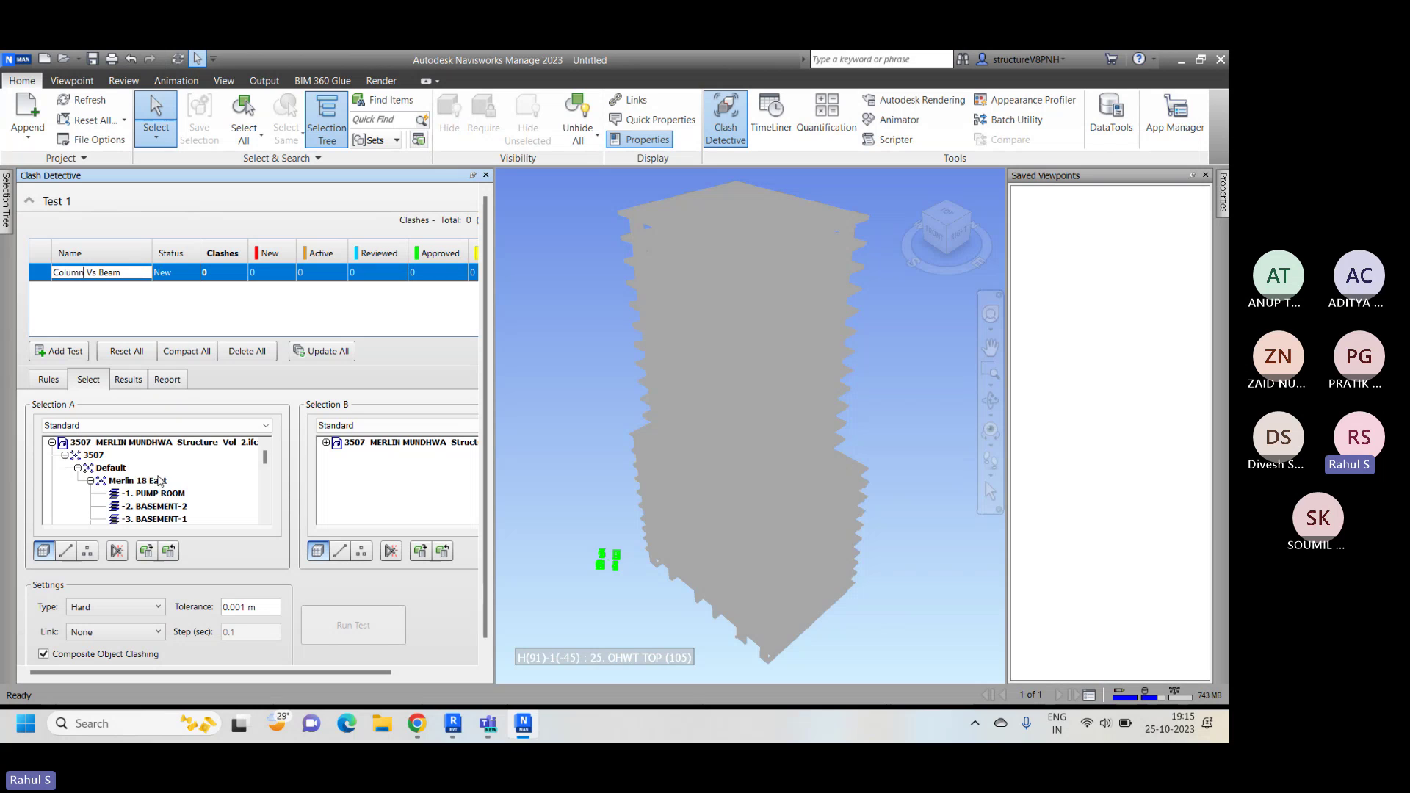
scroll(153, 498, "down", 4)
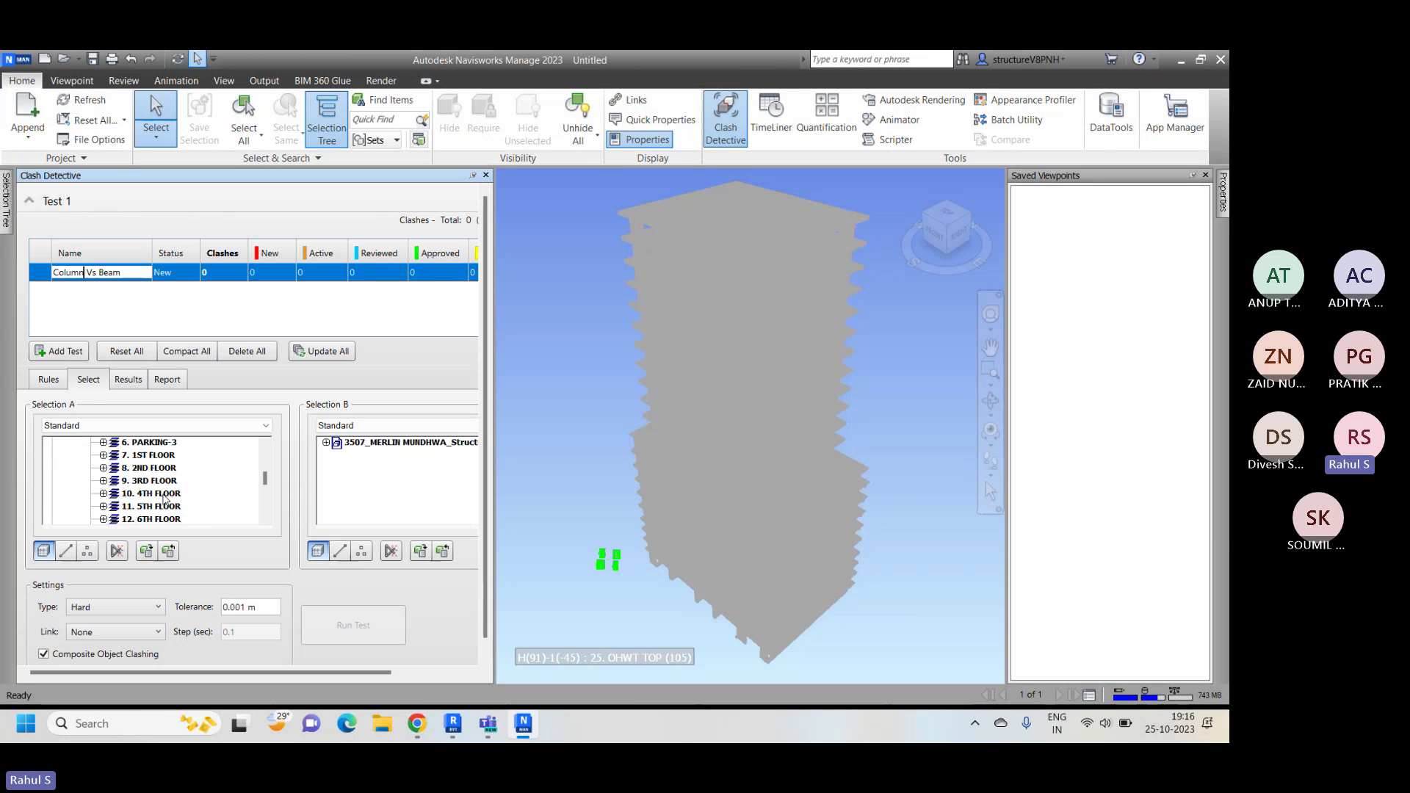
scroll(158, 499, "up", 4)
scroll(165, 500, "down", 2)
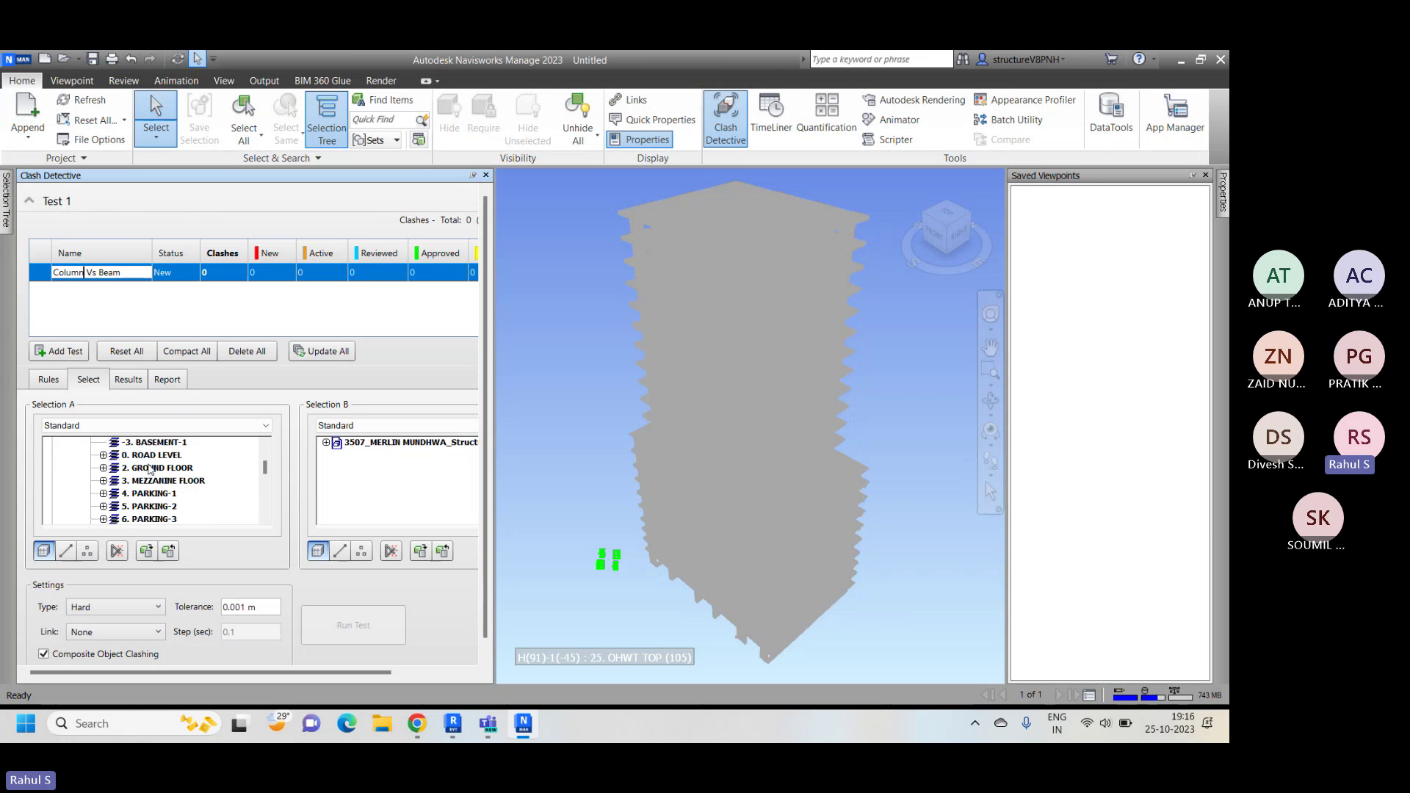
scroll(156, 509, "down", 1)
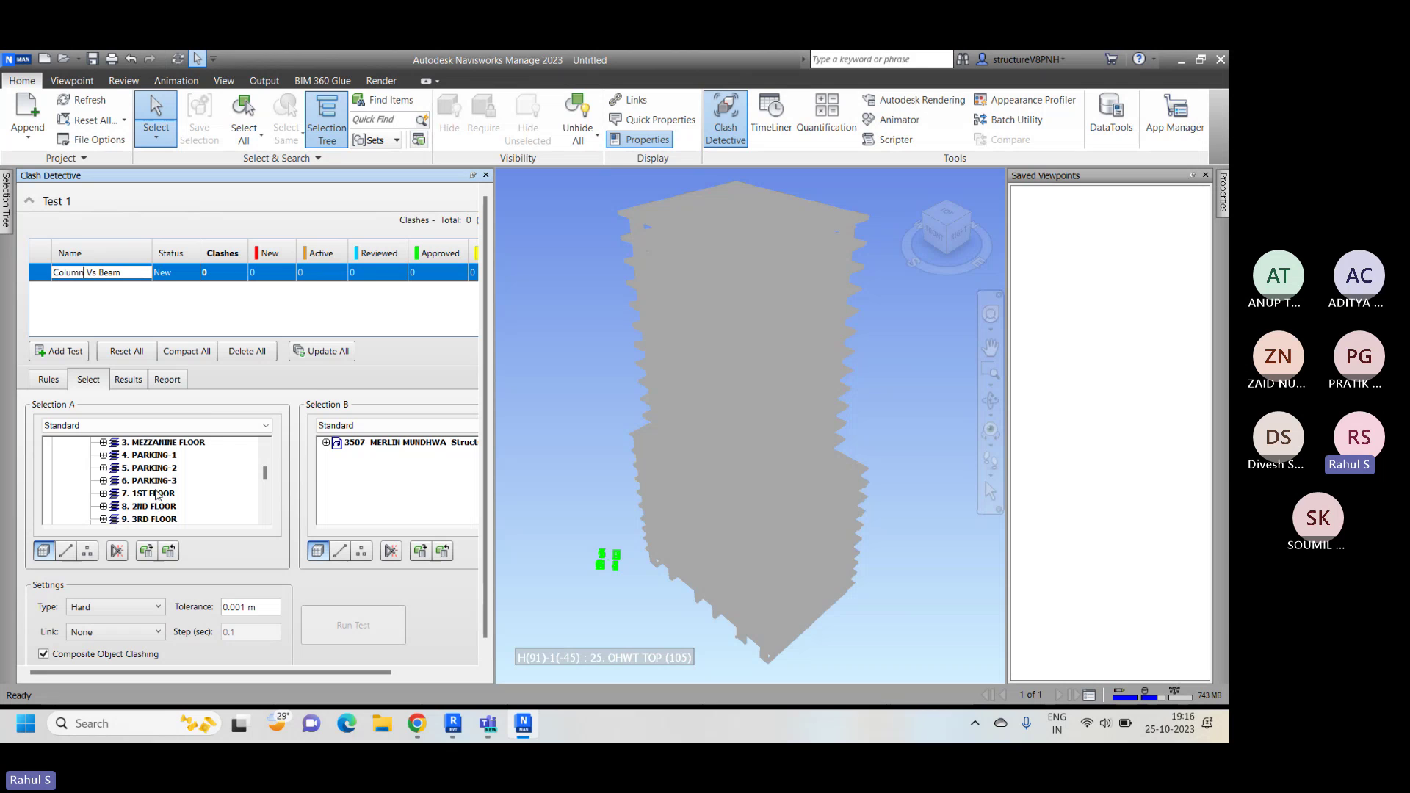
scroll(158, 510, "up", 3)
scroll(158, 510, "down", 1)
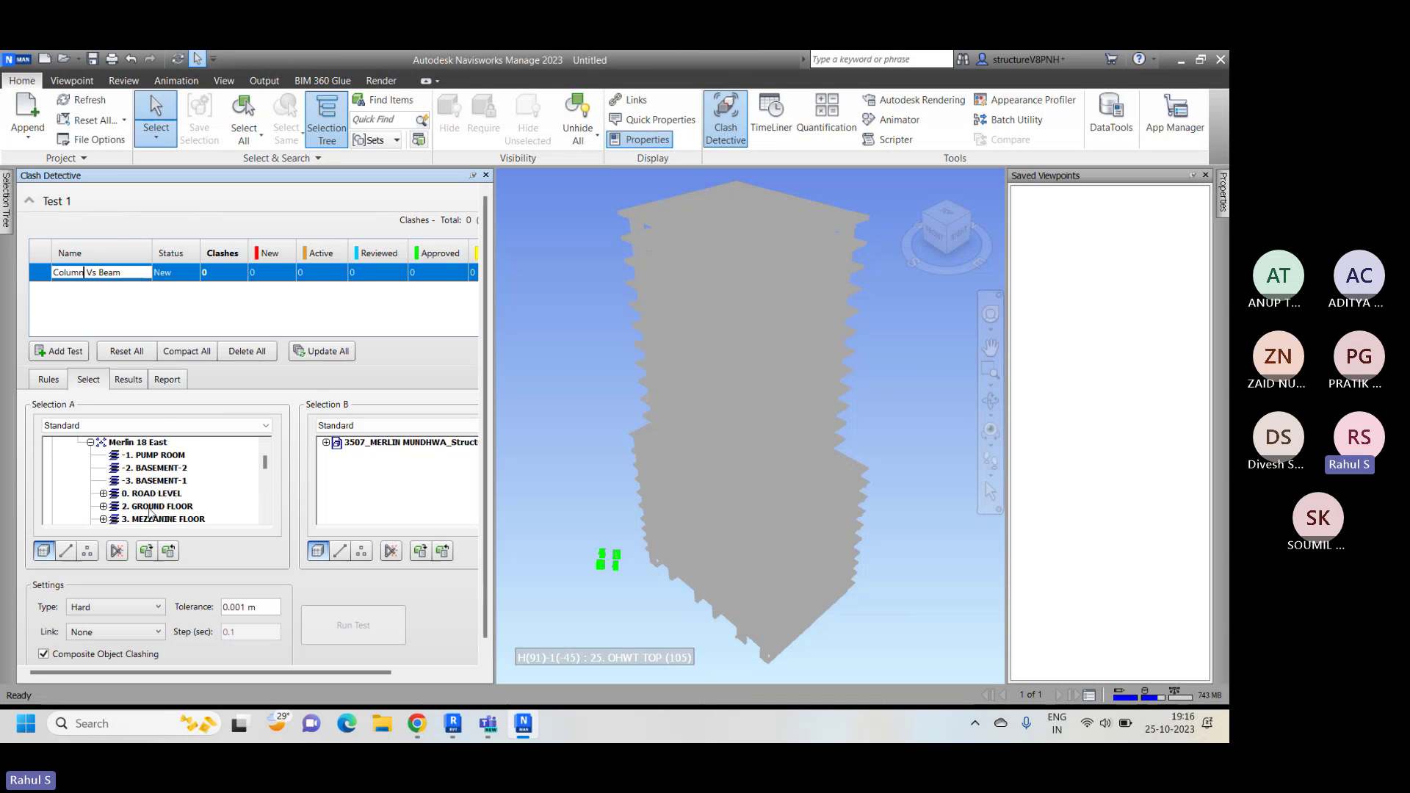
scroll(141, 496, "down", 1)
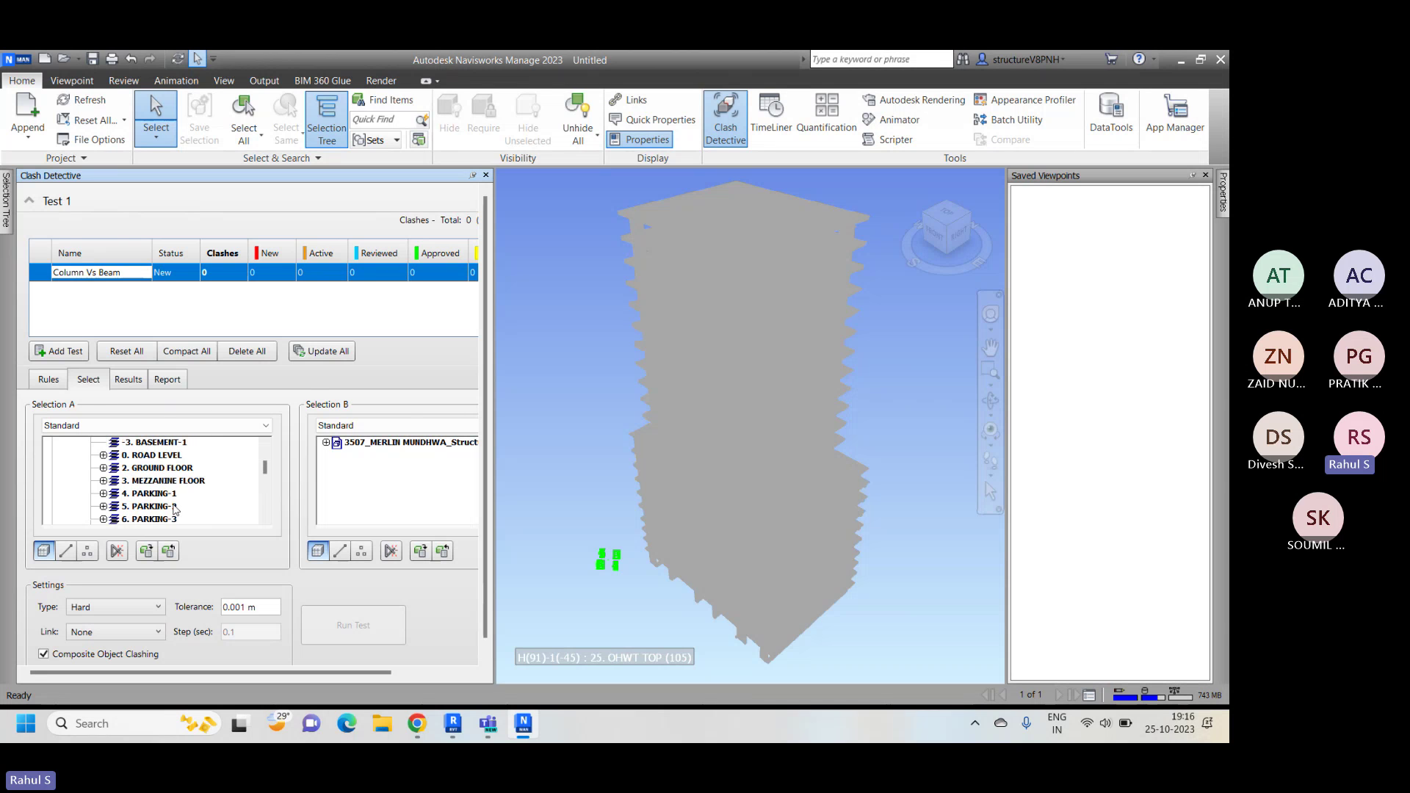
Step: Examine the element categories under the road level and the mezzanine floor in Selection A
left_click(104, 456)
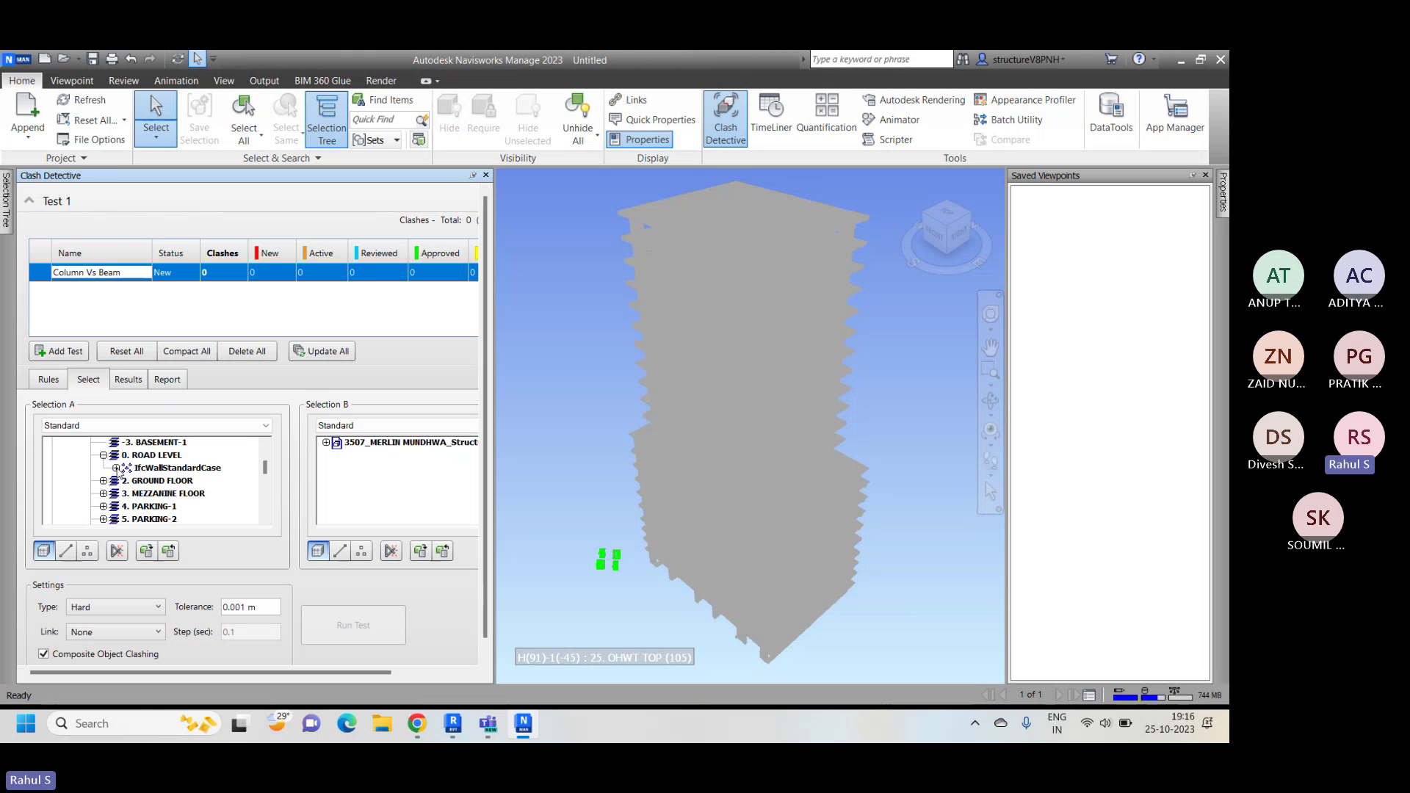
left_click(116, 469)
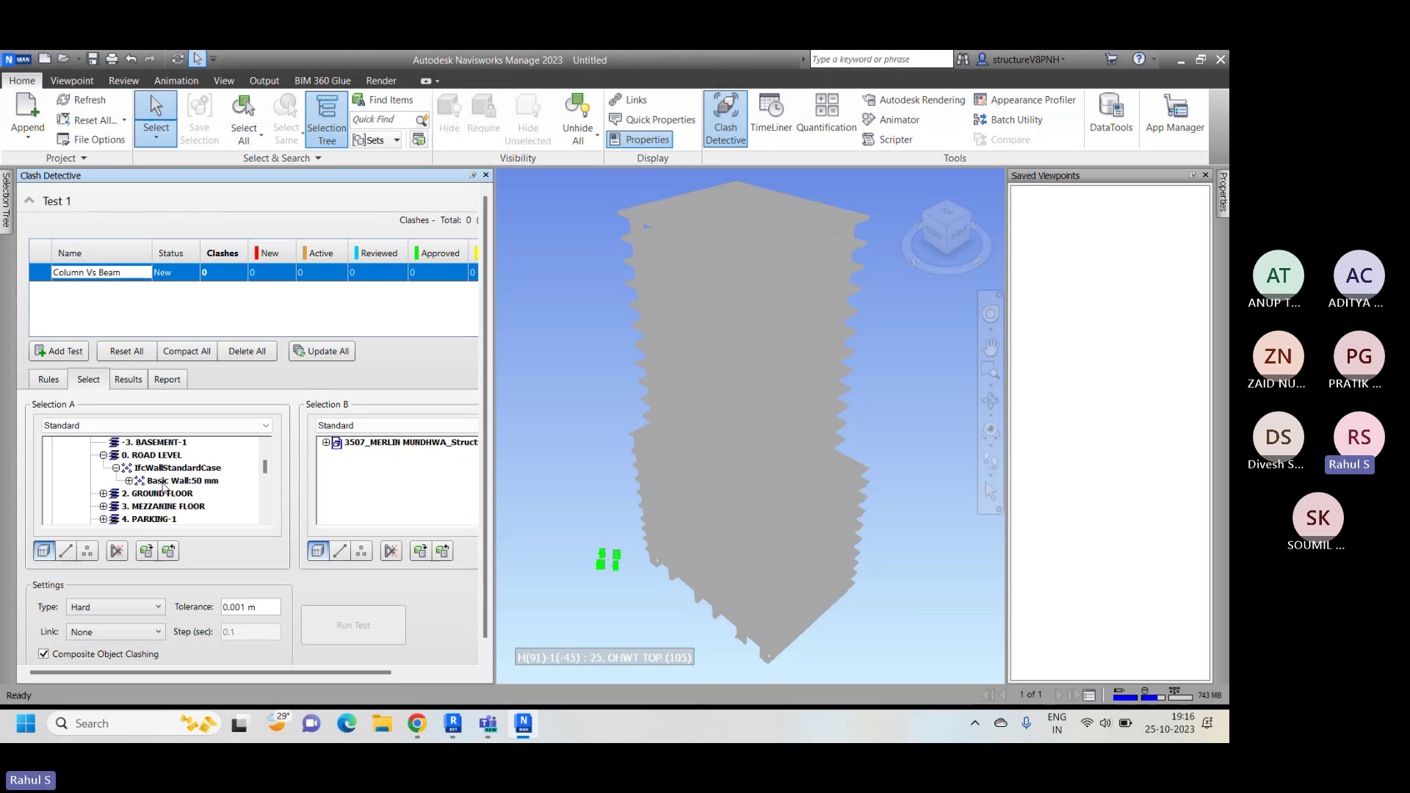
left_click(104, 455)
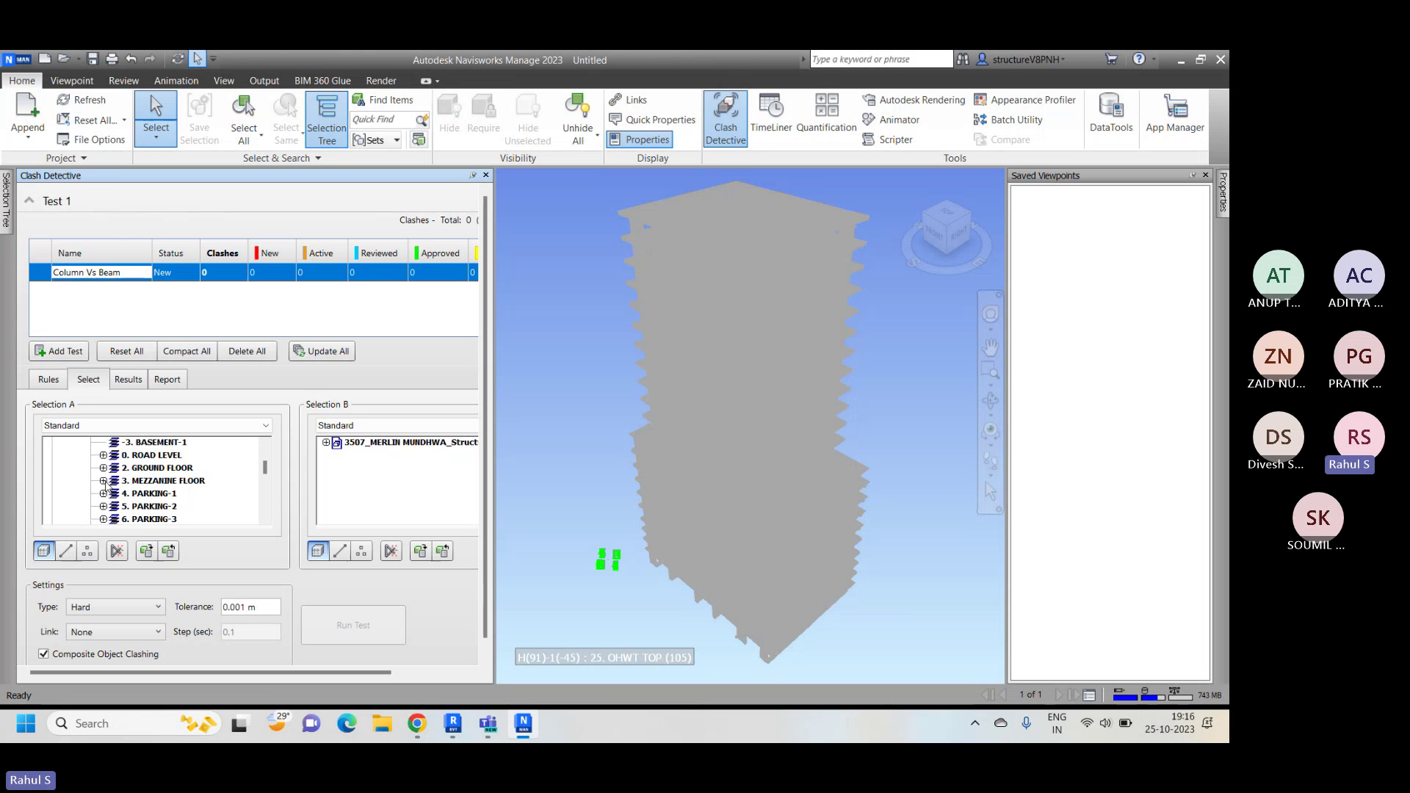
left_click(104, 481)
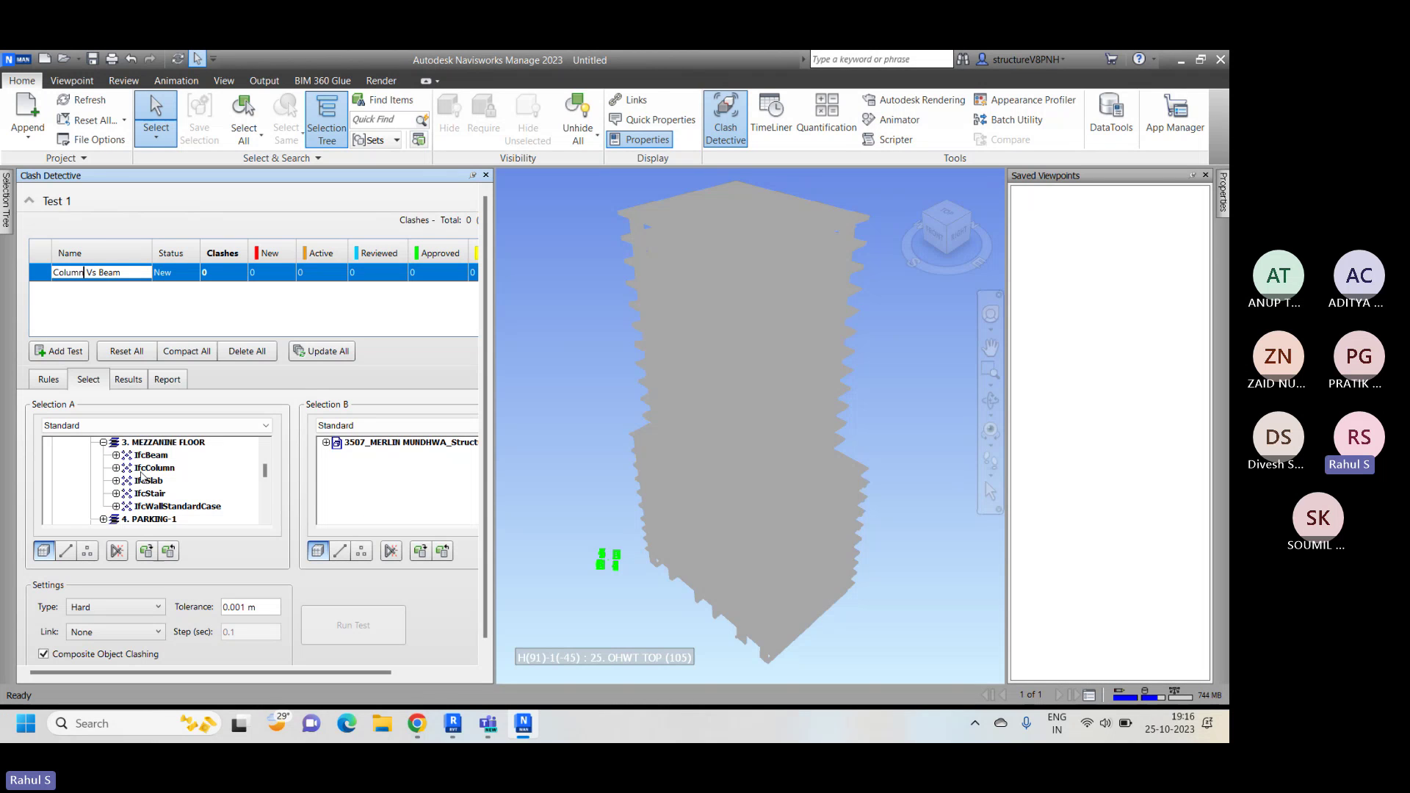
scroll(196, 504, "down", 2)
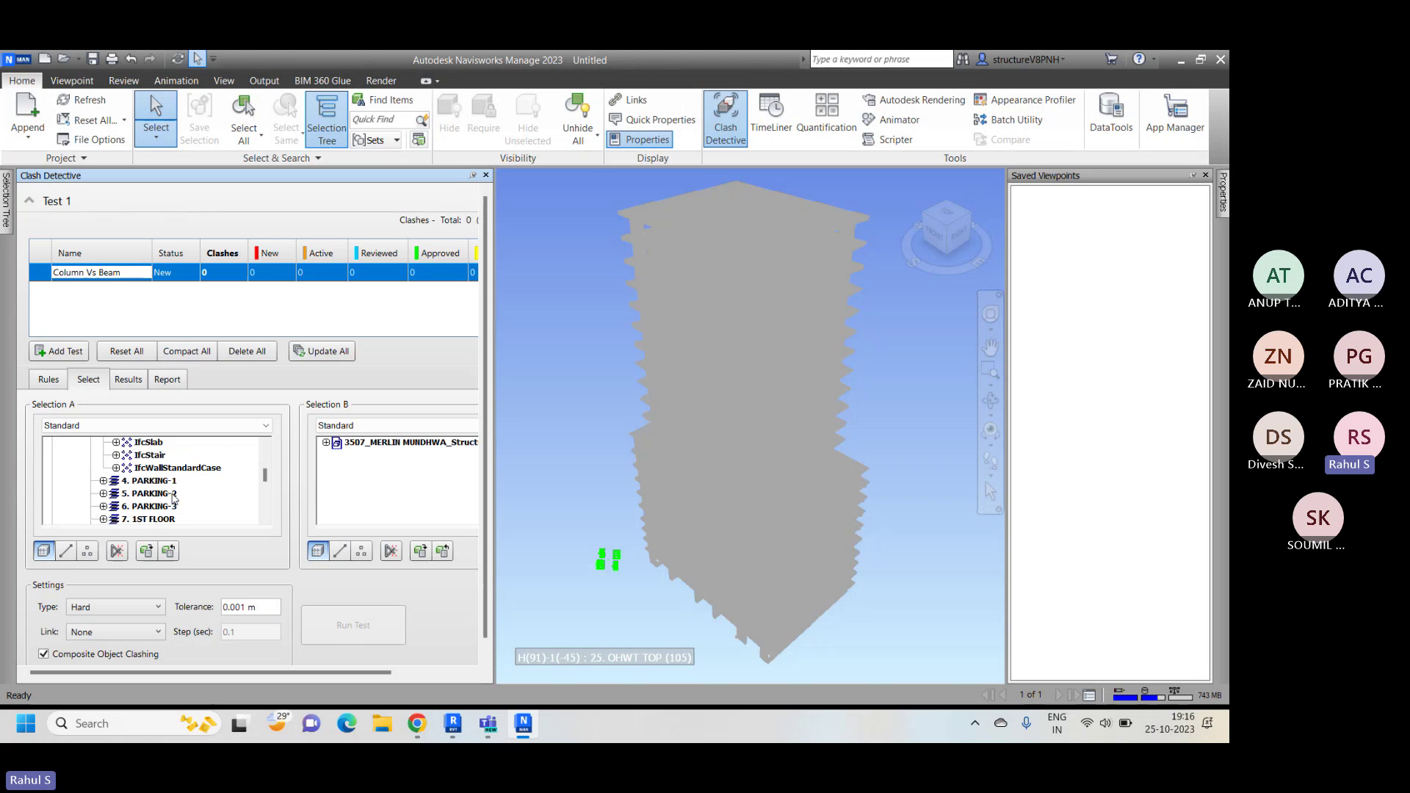
scroll(182, 493, "up", 3)
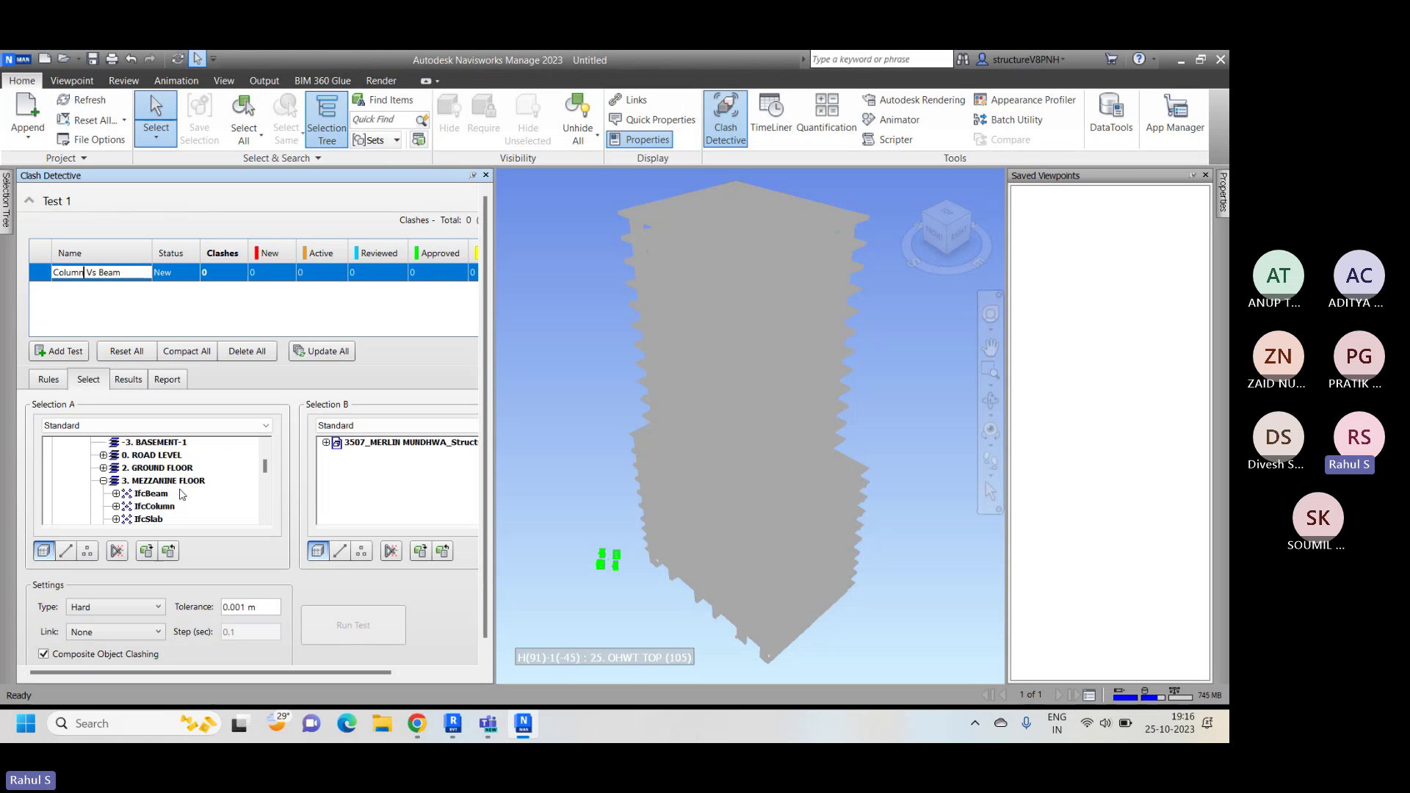
scroll(112, 471, "down", 1)
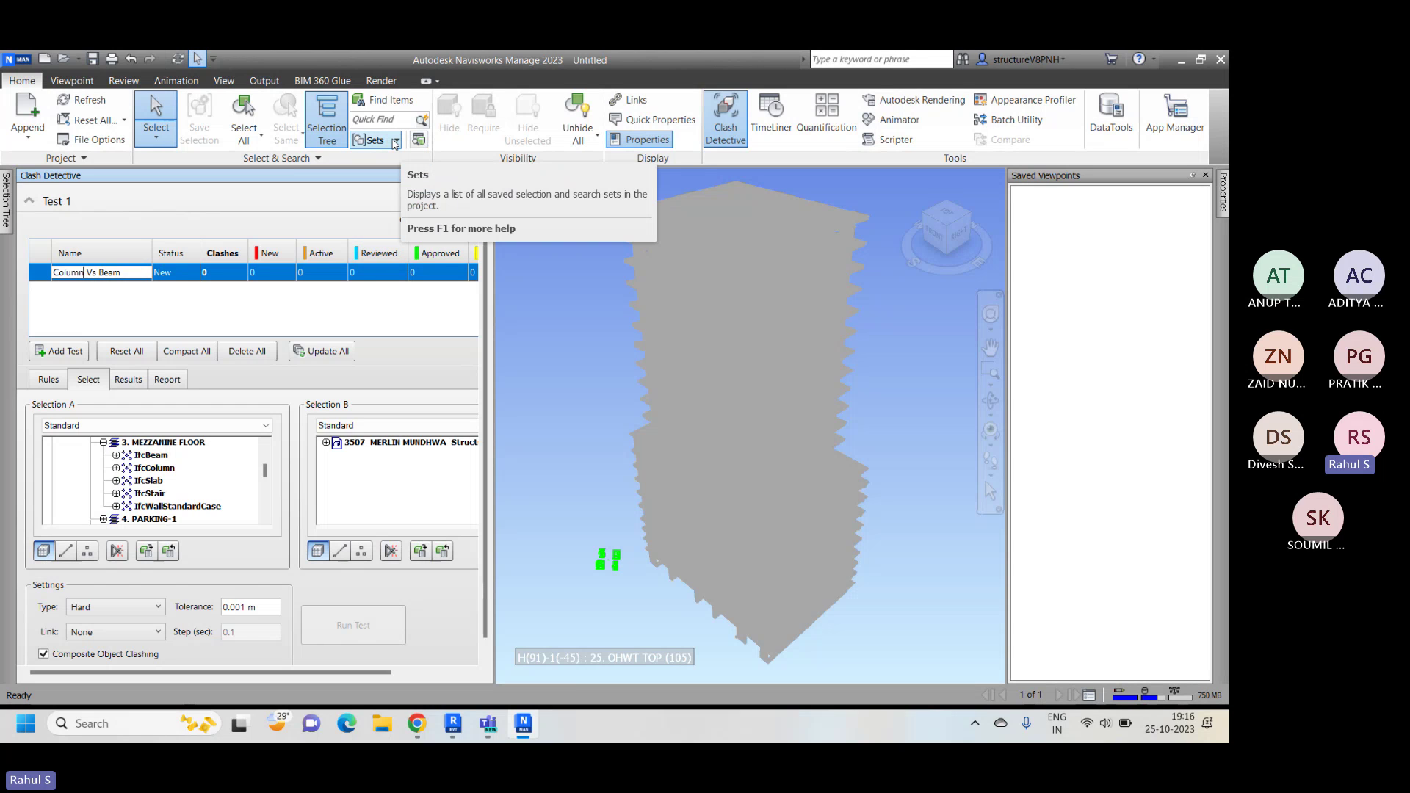
Step: Open the Sets window for managing sets and close Clash Detective
left_click(395, 141)
left_click(403, 204)
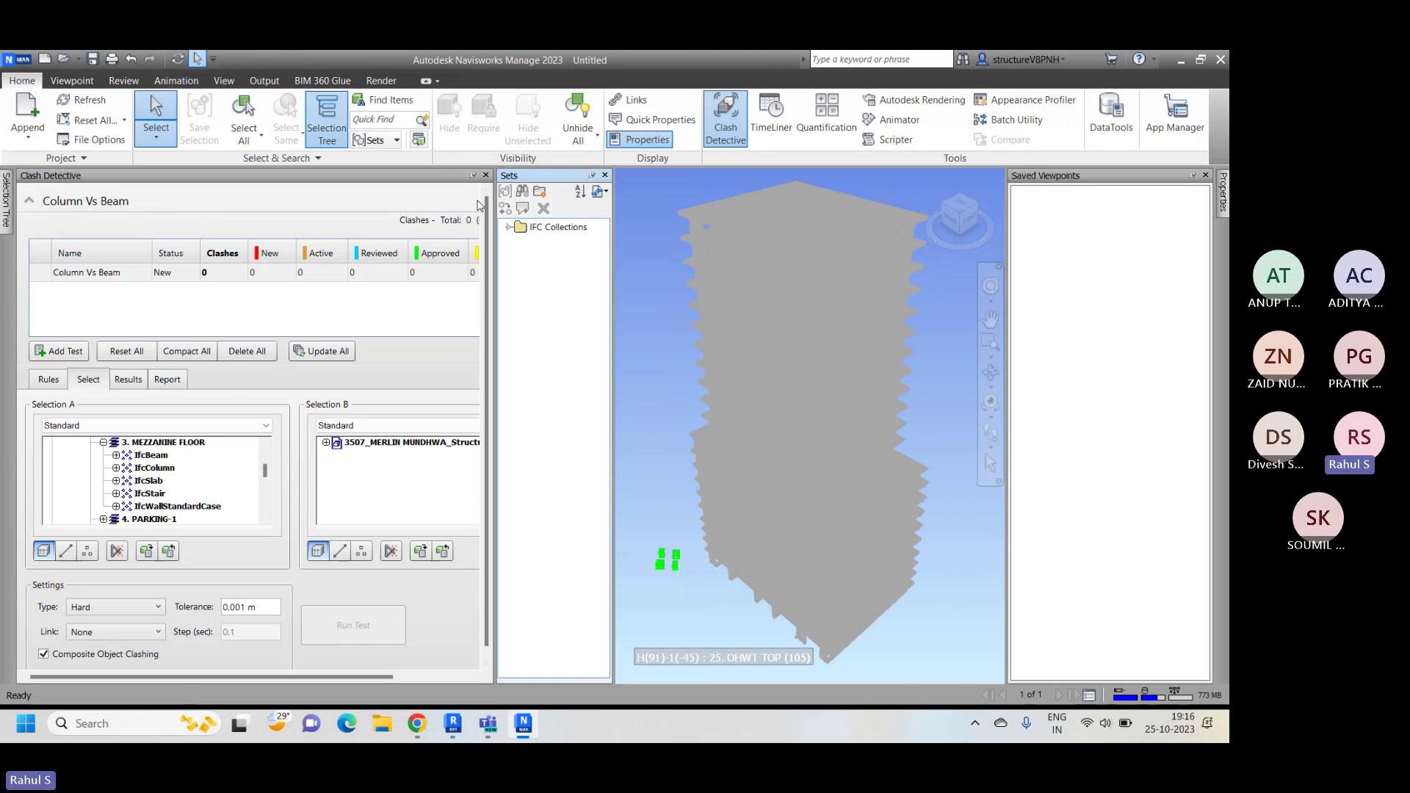
left_click(485, 175)
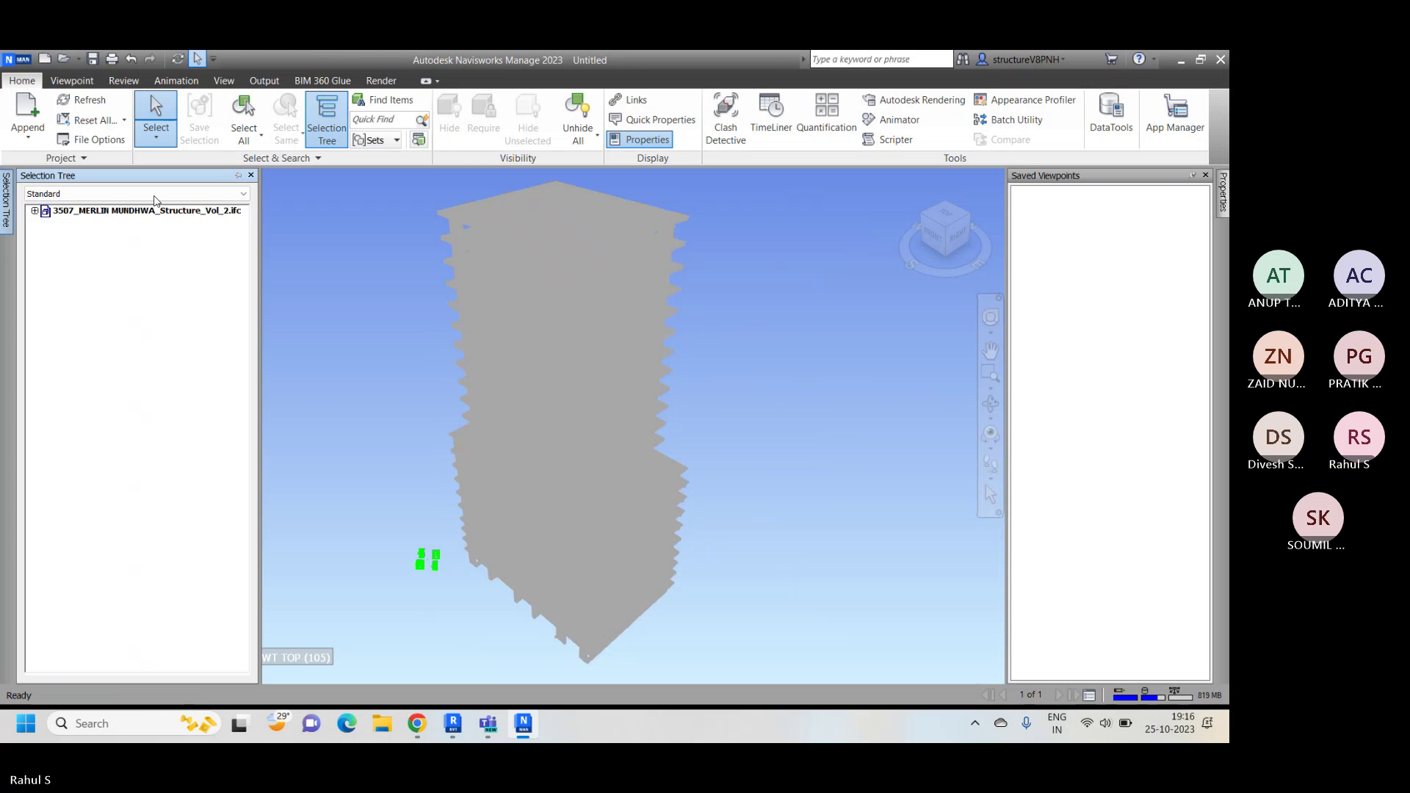
Step: Expand the Selection Tree down to the ground floor of Merlin 18 East and select its IfcBeam group
left_click(34, 211)
left_click(47, 223)
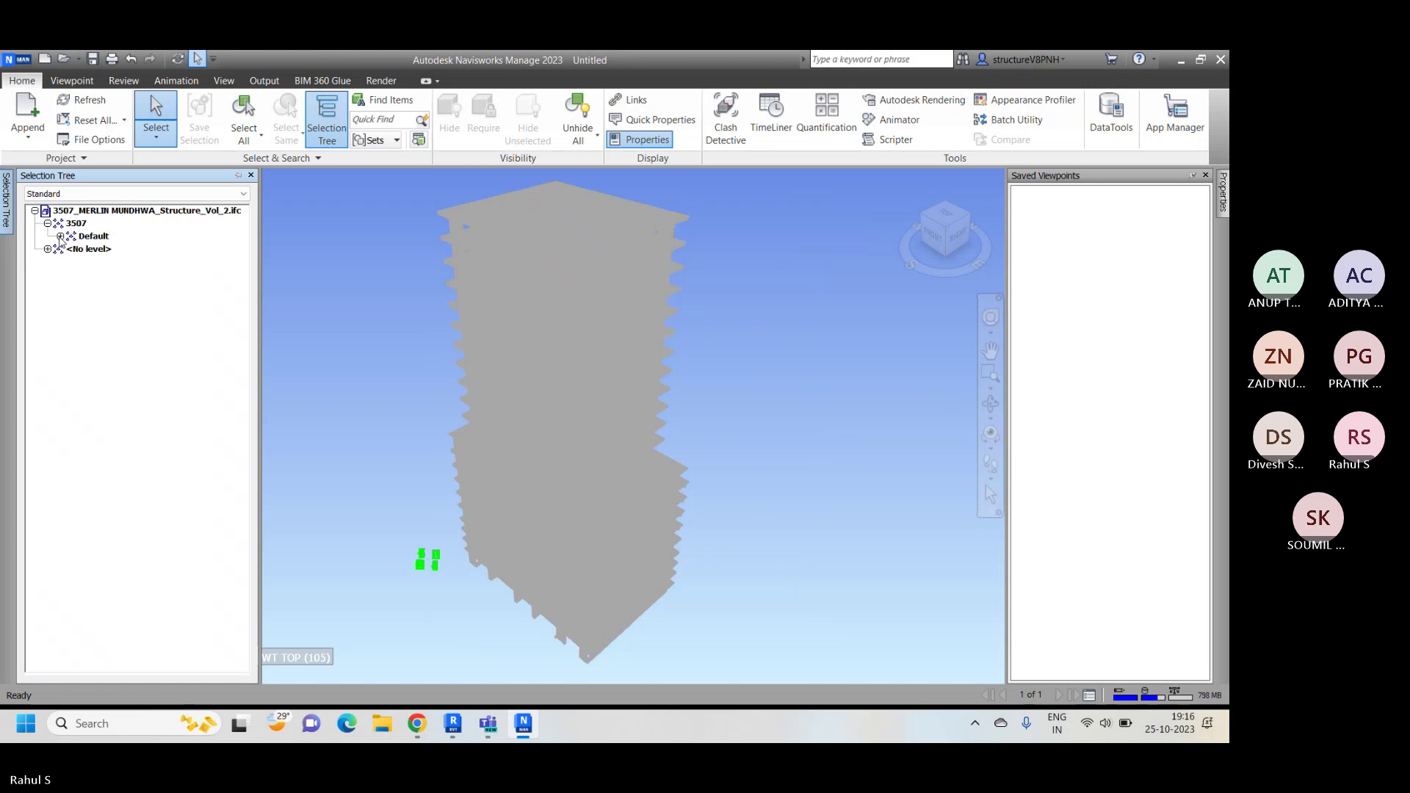
left_click(60, 236)
left_click(73, 249)
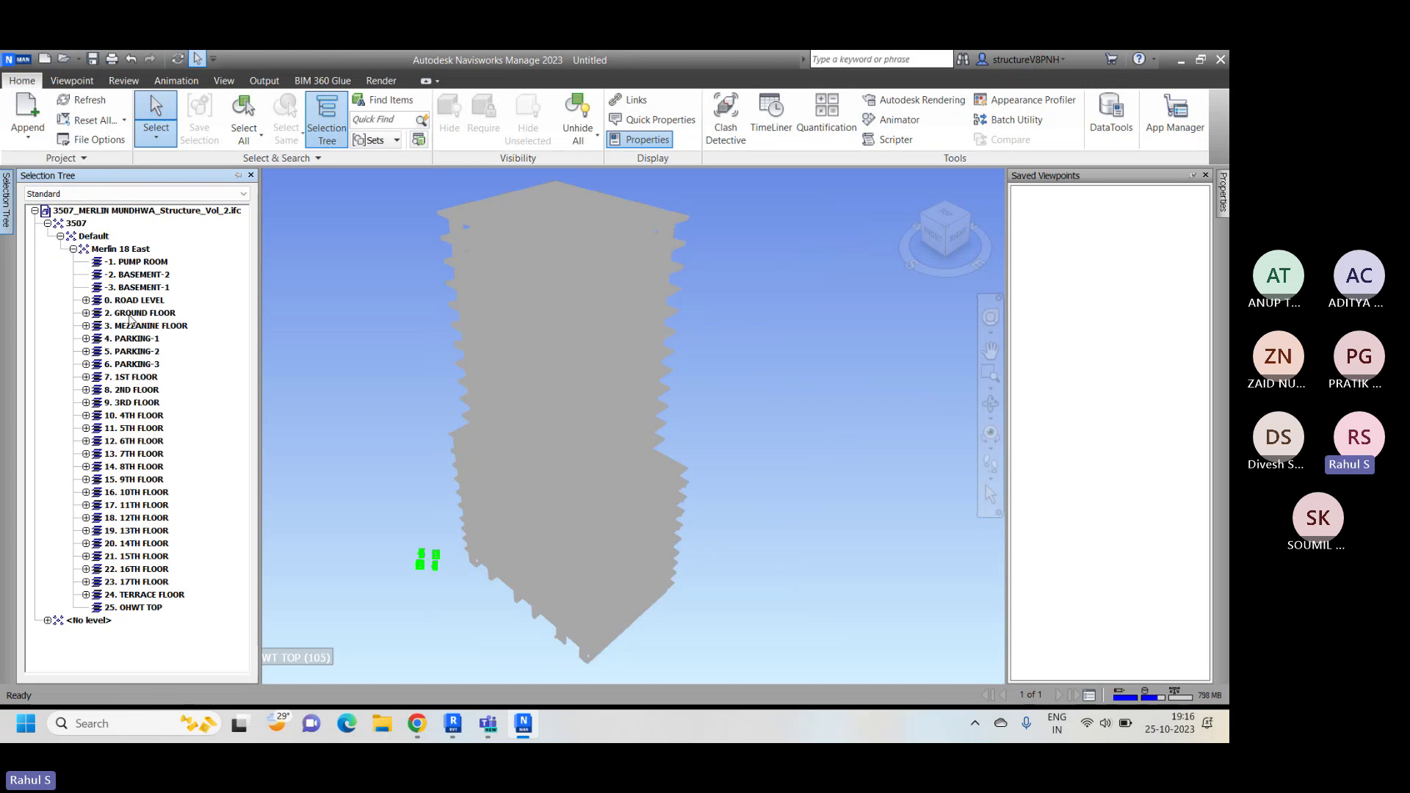
left_click(131, 315)
left_click(85, 313)
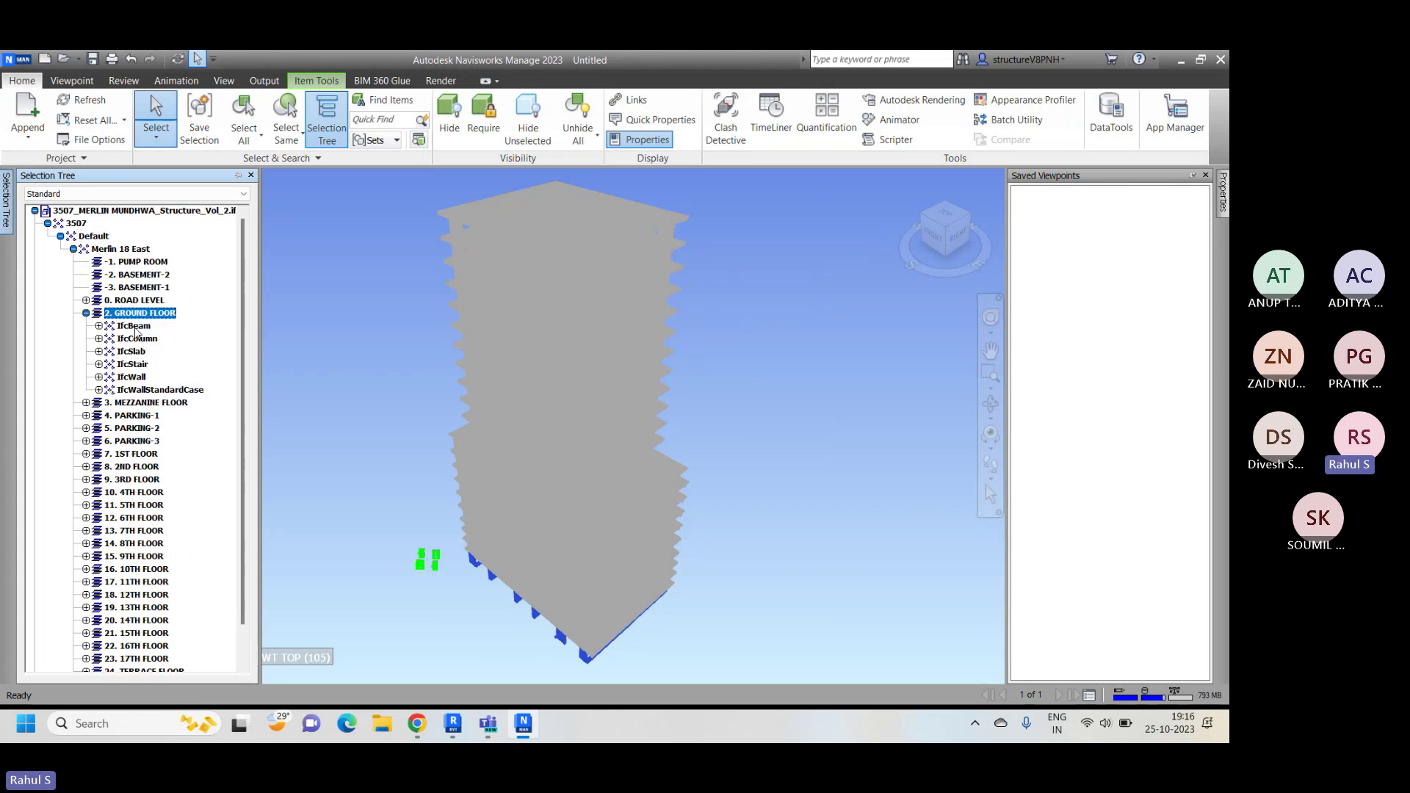
left_click(135, 327)
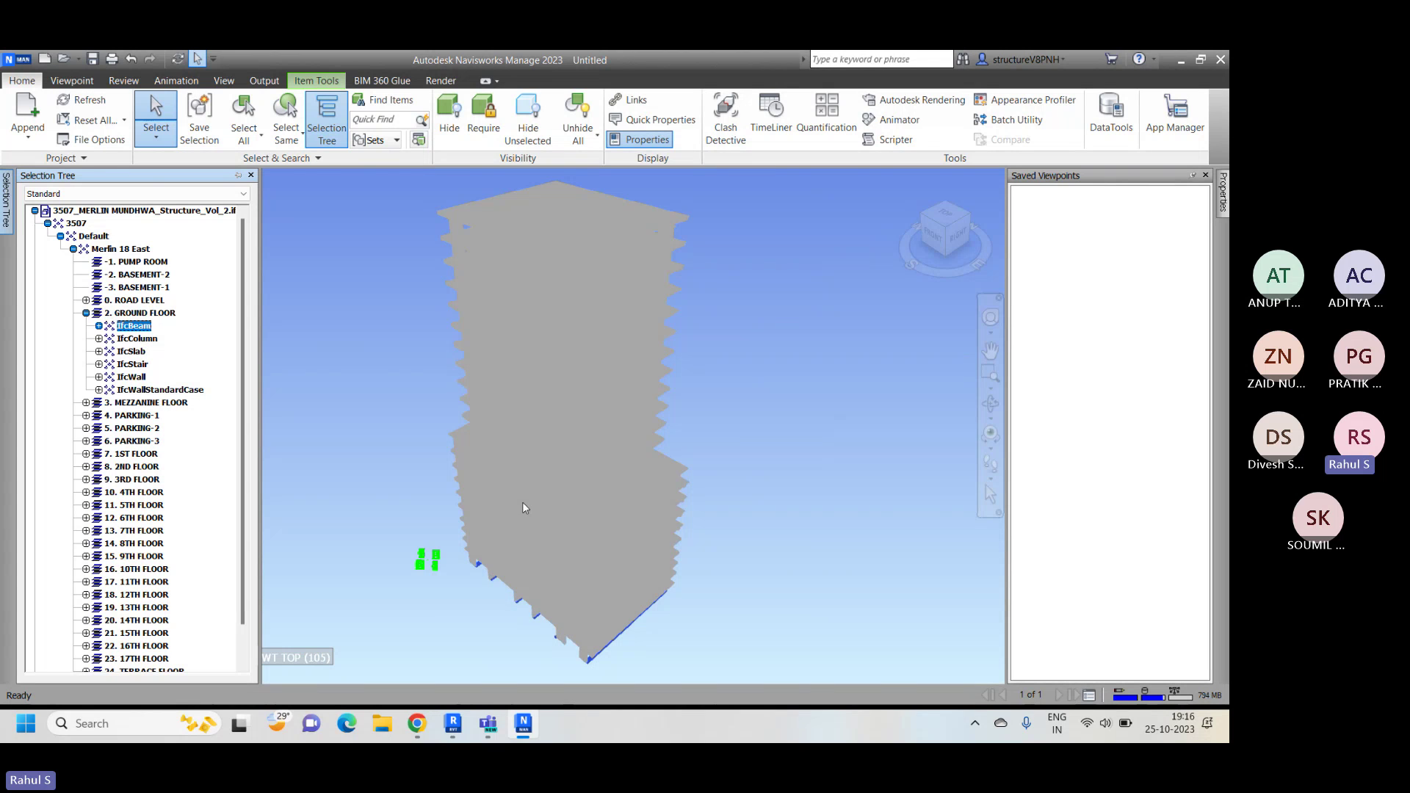
Step: Add the IfcBeam groups of the mezzanine floor and Parking-1 to the selected ground floor beams
mouse_move(673, 636)
middle_mouse_down("shift")
mouse_move(653, 577)
mouse_move(756, 514)
mouse_move(792, 509)
mouse_move(742, 566)
mouse_move(638, 597)
middle_mouse_up("shift")
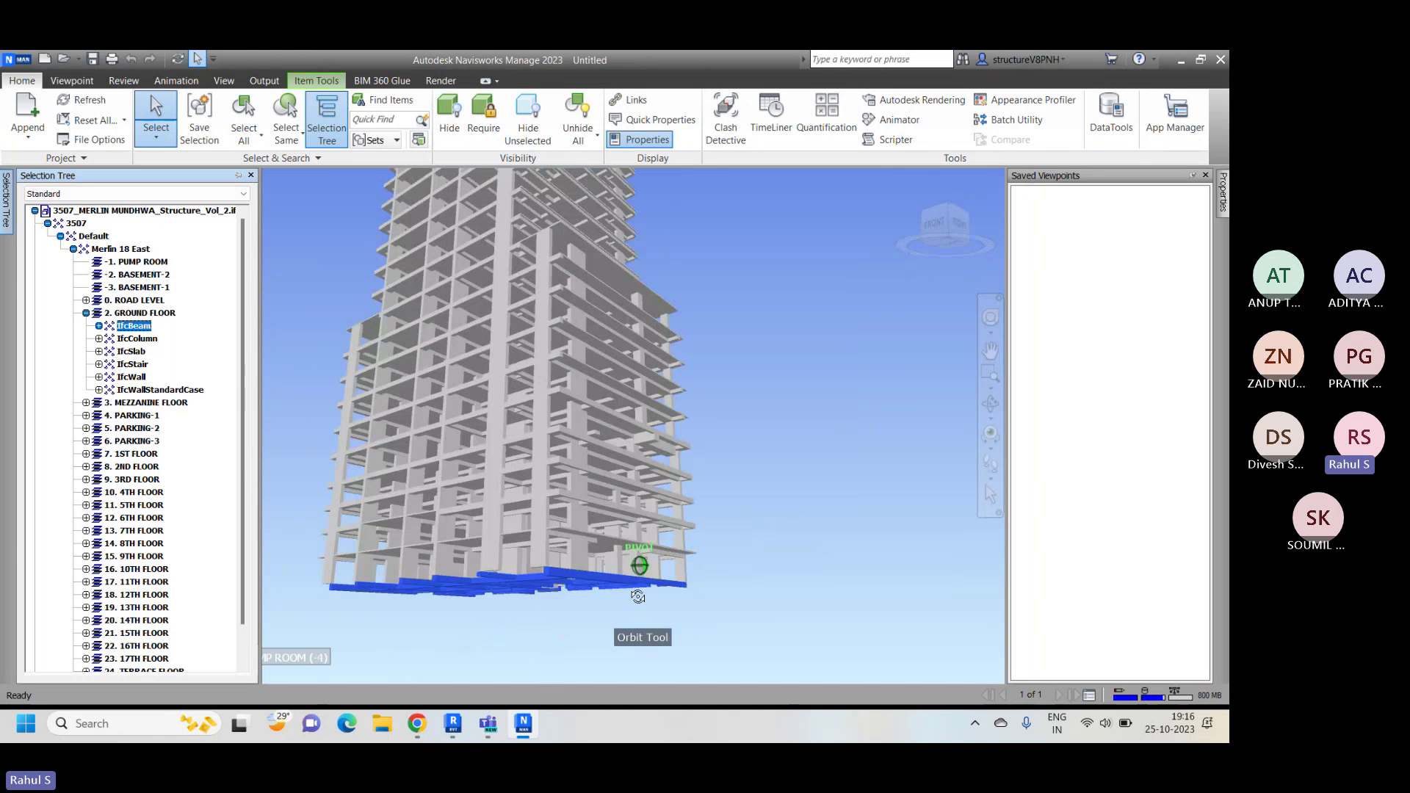
scroll(636, 561, "up", 6)
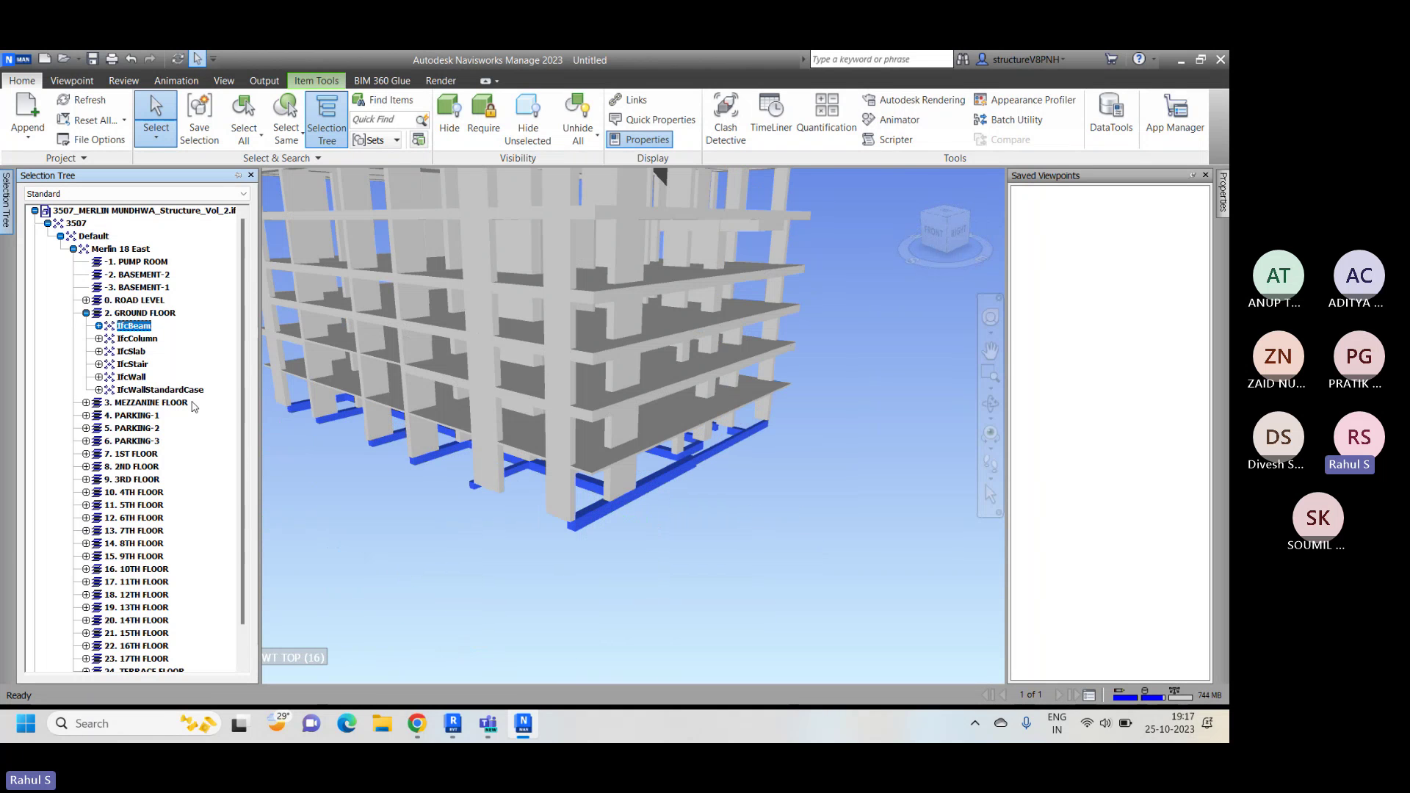
left_click(86, 403)
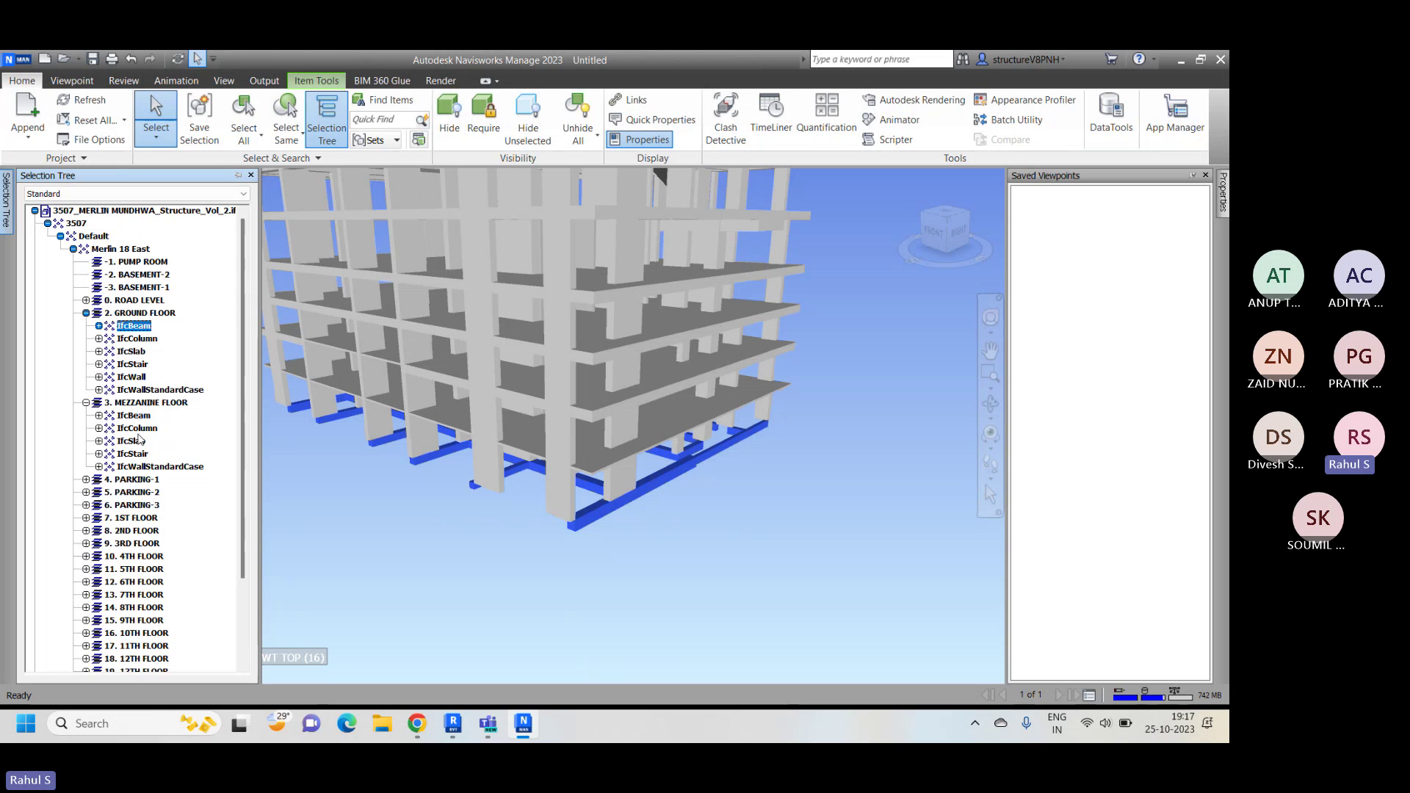
left_click(134, 415, "ctrl")
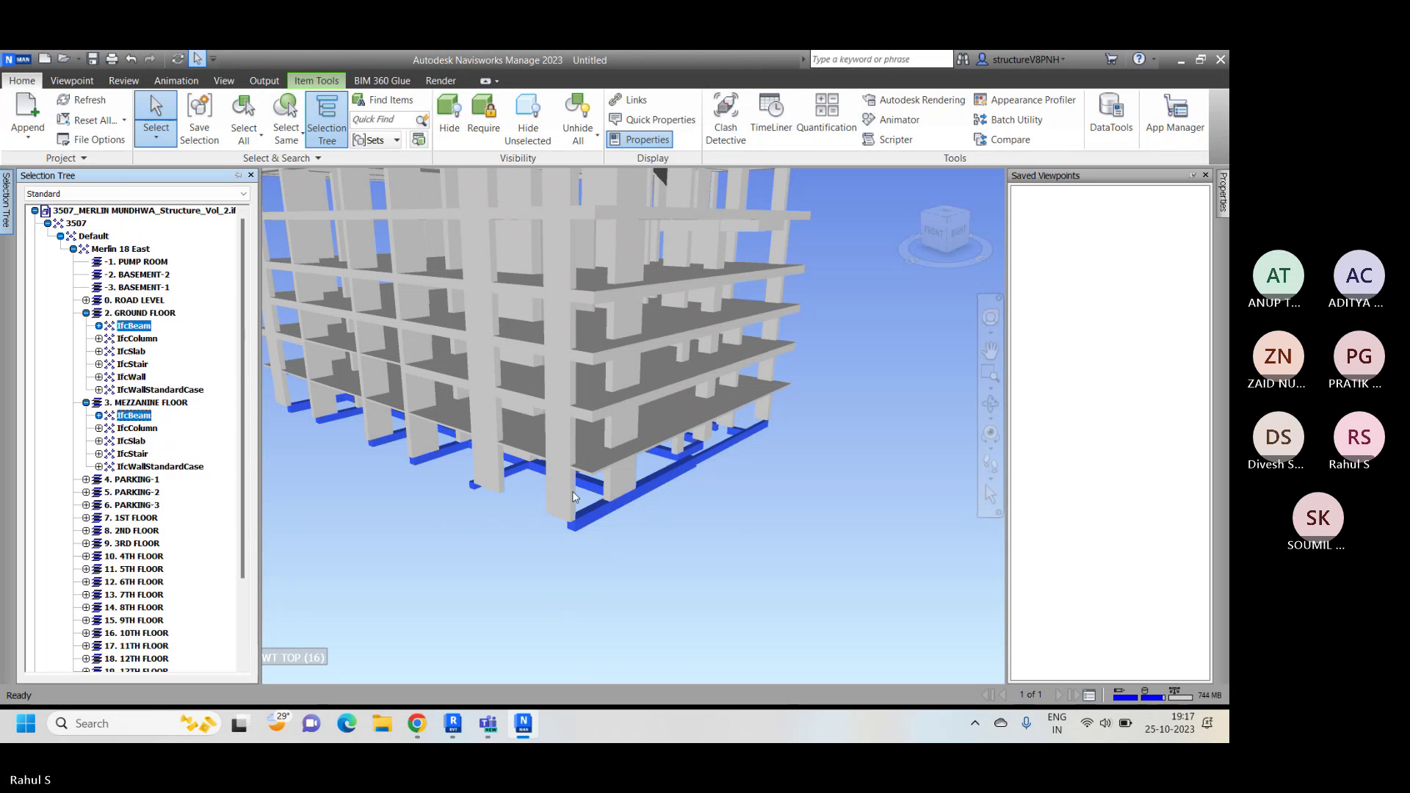
left_click(86, 480)
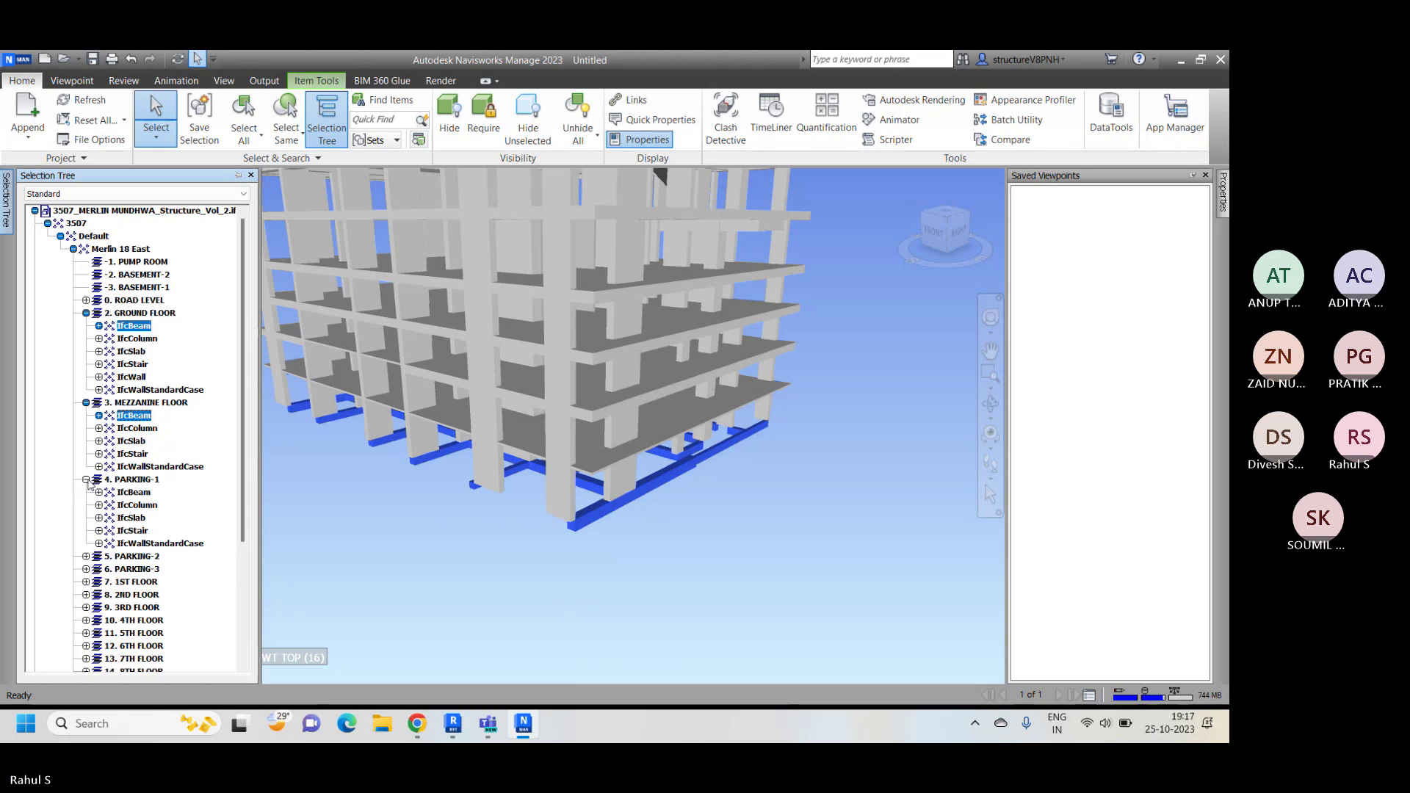
left_click(133, 492, "ctrl")
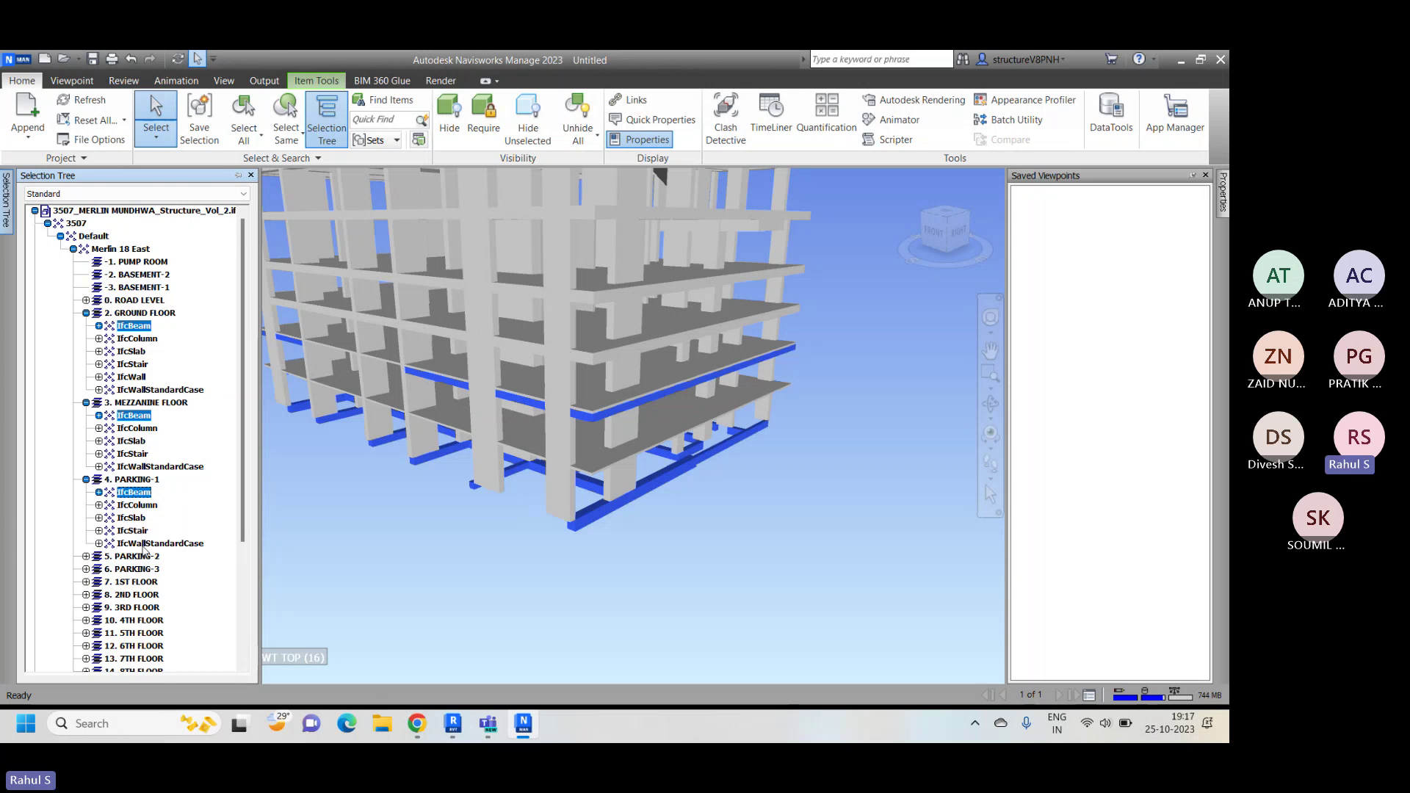
Step: Add the IfcBeam groups of Parking-2 and Parking-3 to the selection in the Selection Tree
scroll(133, 478, "down", 3)
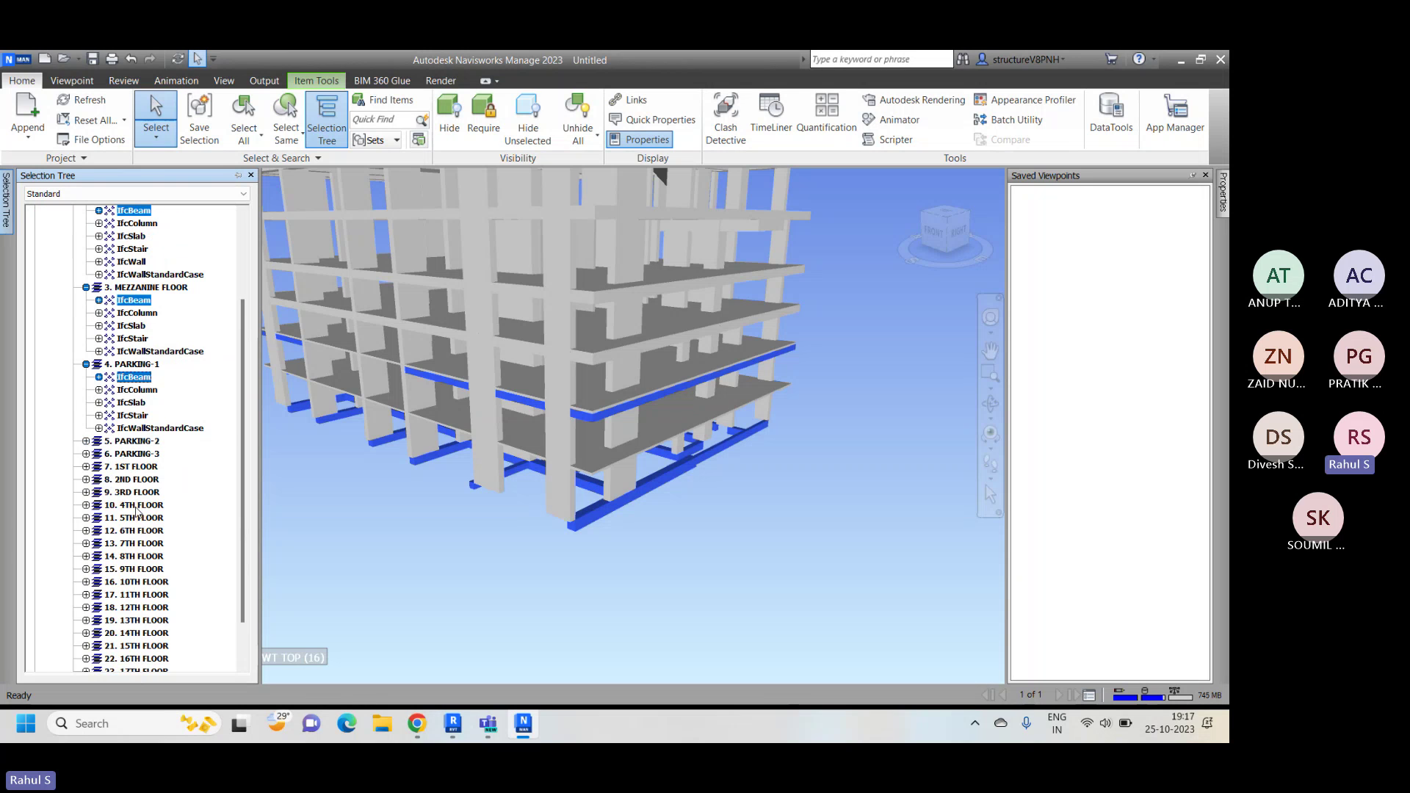
left_click(85, 441)
left_click(133, 454, "ctrl")
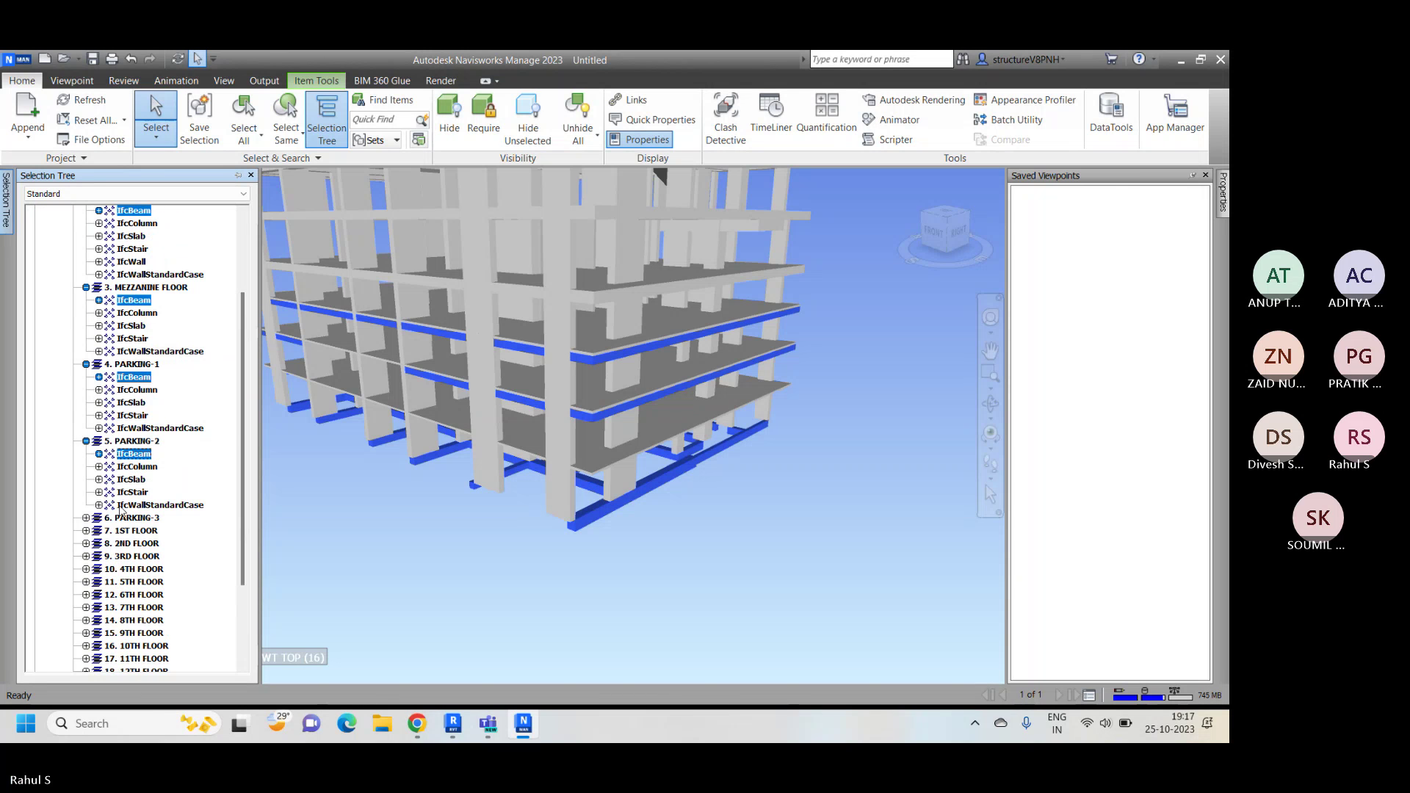
left_click(115, 530, "ctrl")
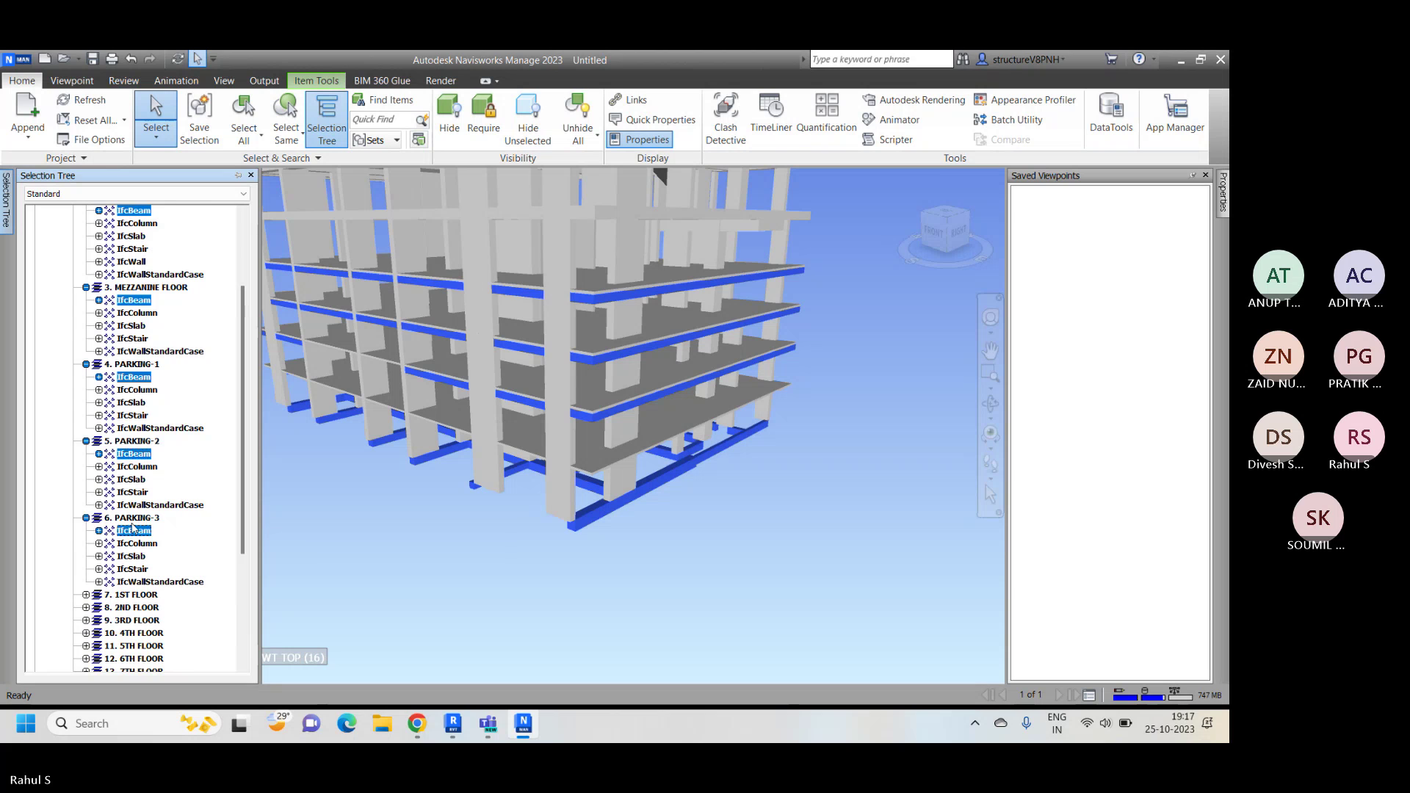
Step: Extend the beam selection with the IfcBeam groups of the 1st, 2nd and 3rd floors
scroll(115, 529, "down", 3)
left_click(86, 479)
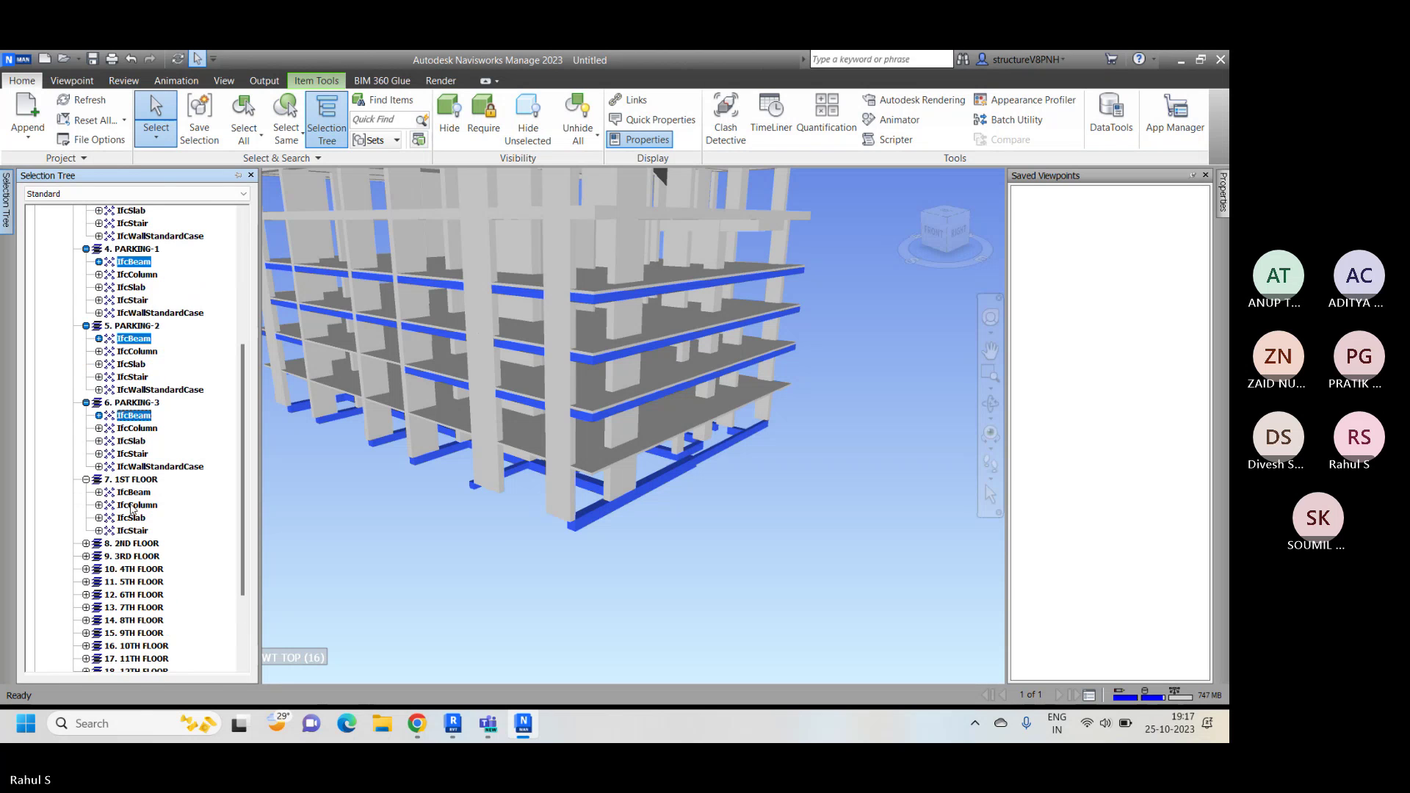
left_click(134, 492, "ctrl")
scroll(136, 491, "down", 3)
left_click(87, 429)
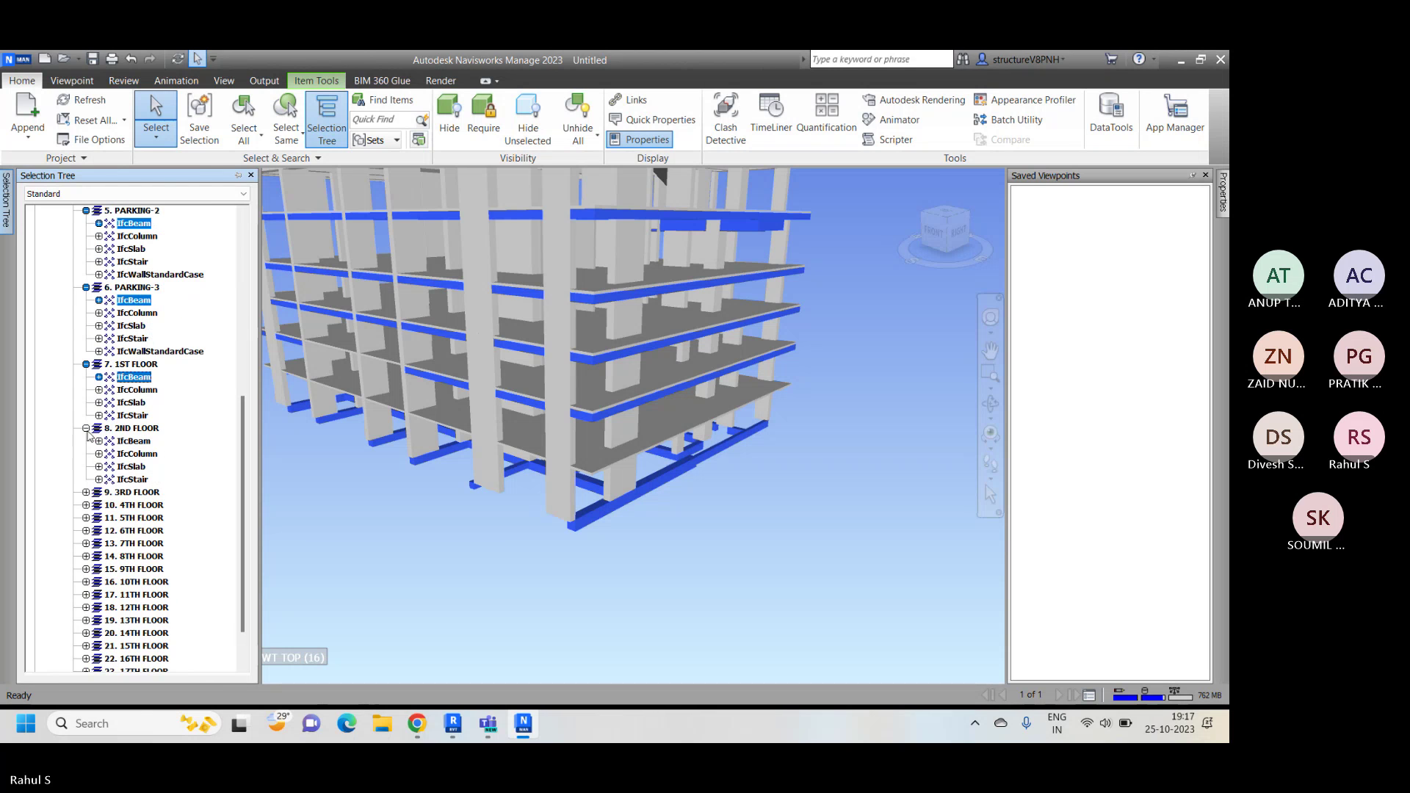
left_click(133, 441, "ctrl")
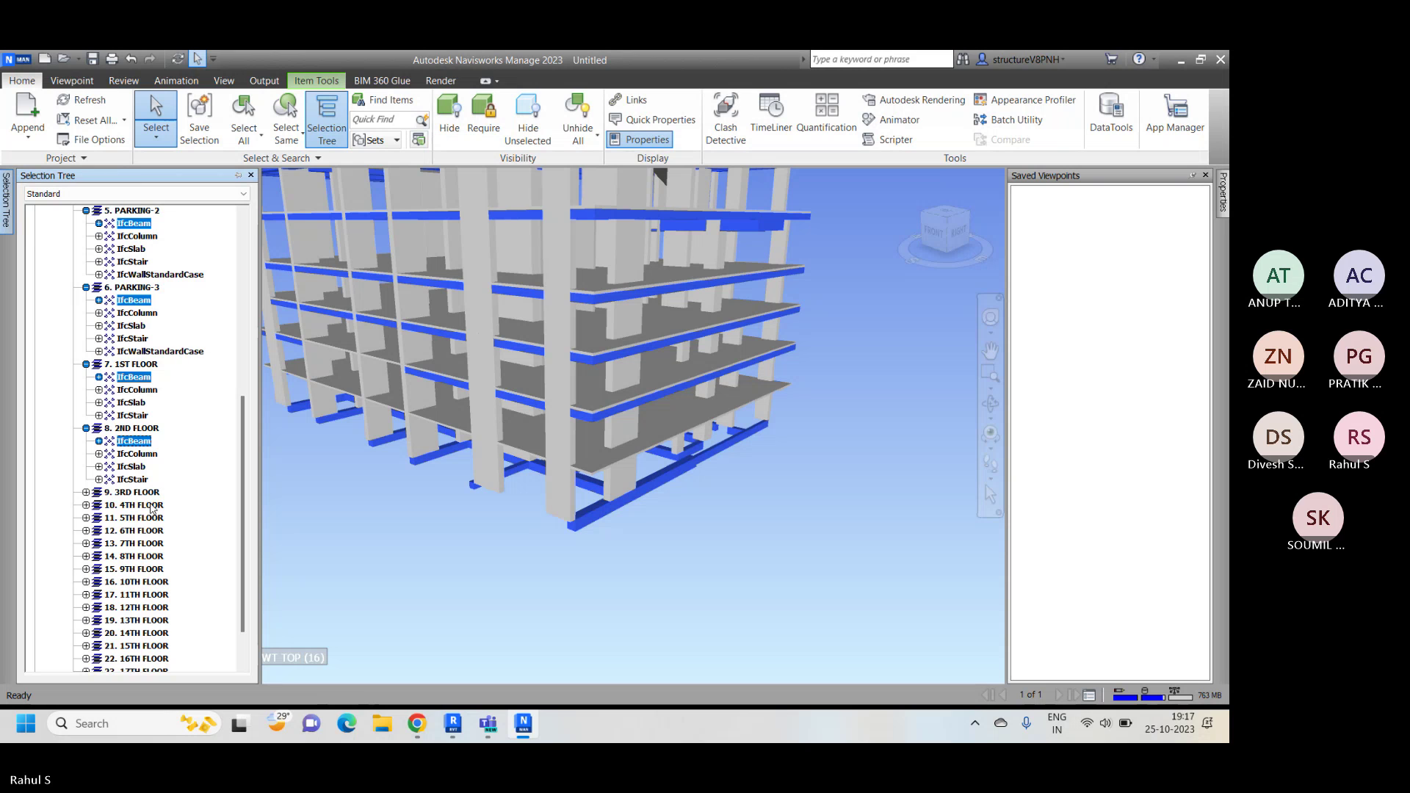
left_click(86, 492)
left_click(134, 505, "ctrl")
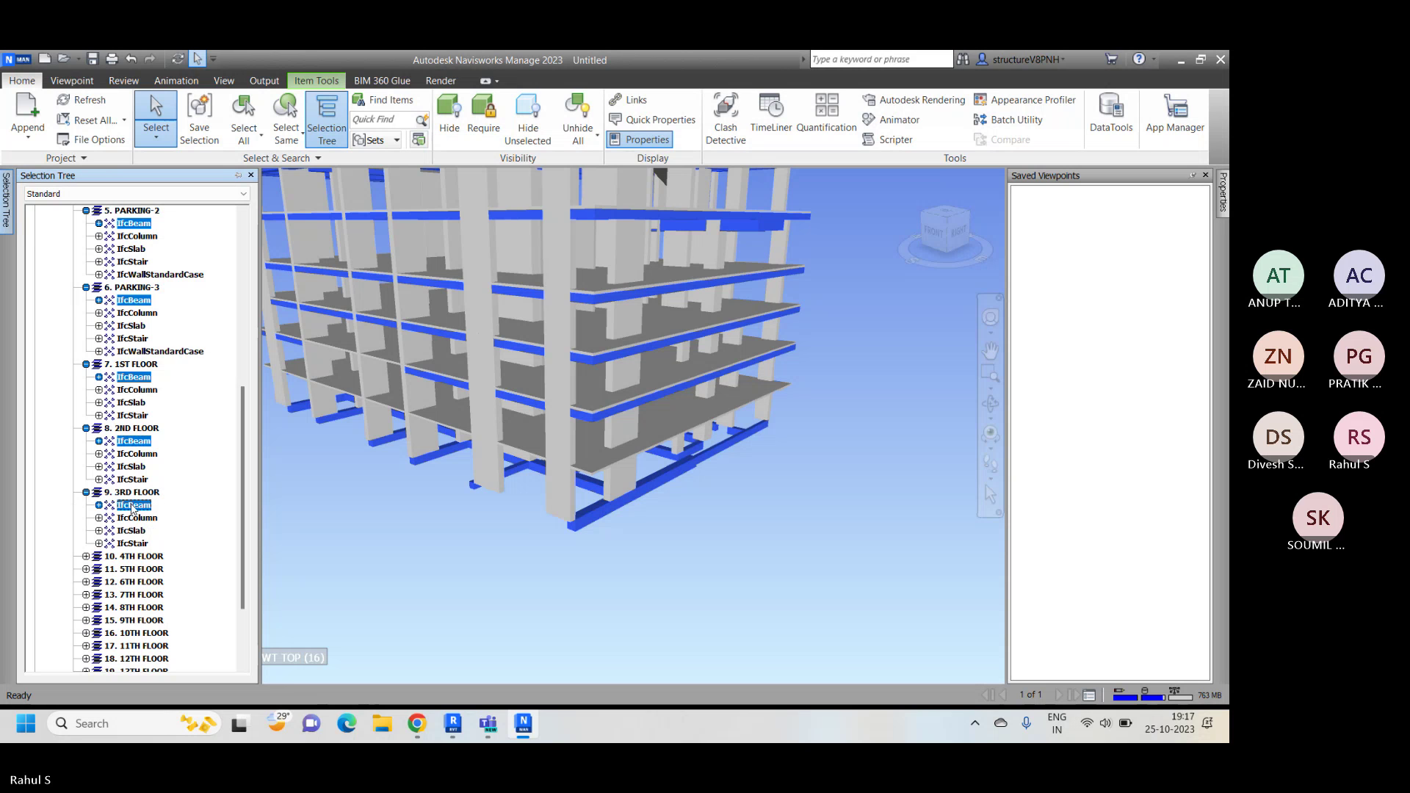
Step: Extend the beam selection with the IfcBeam groups of the 4th, 5th and 6th floors
scroll(554, 417, "down", 1)
middle_click_drag(554, 417, 554, 355, "shift")
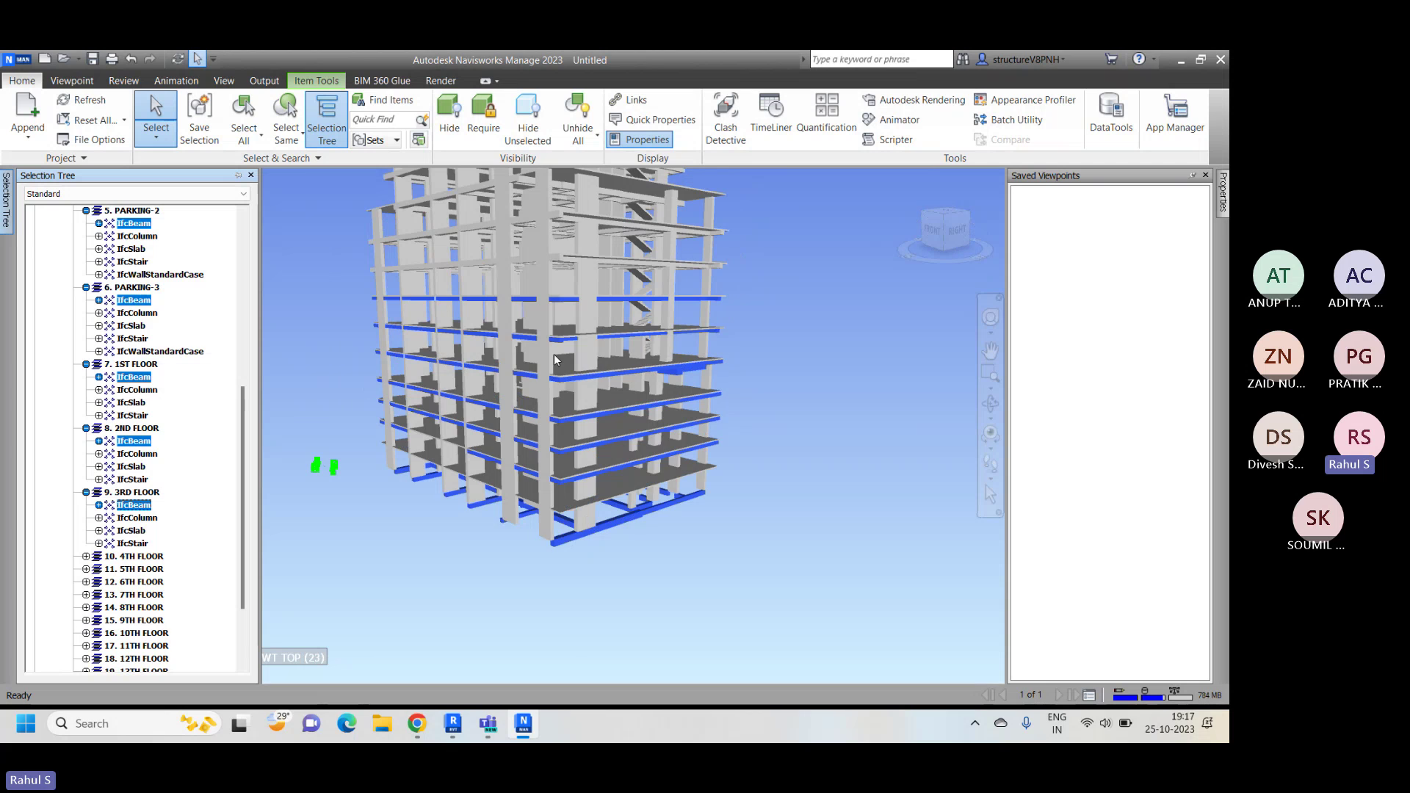
left_click(86, 556)
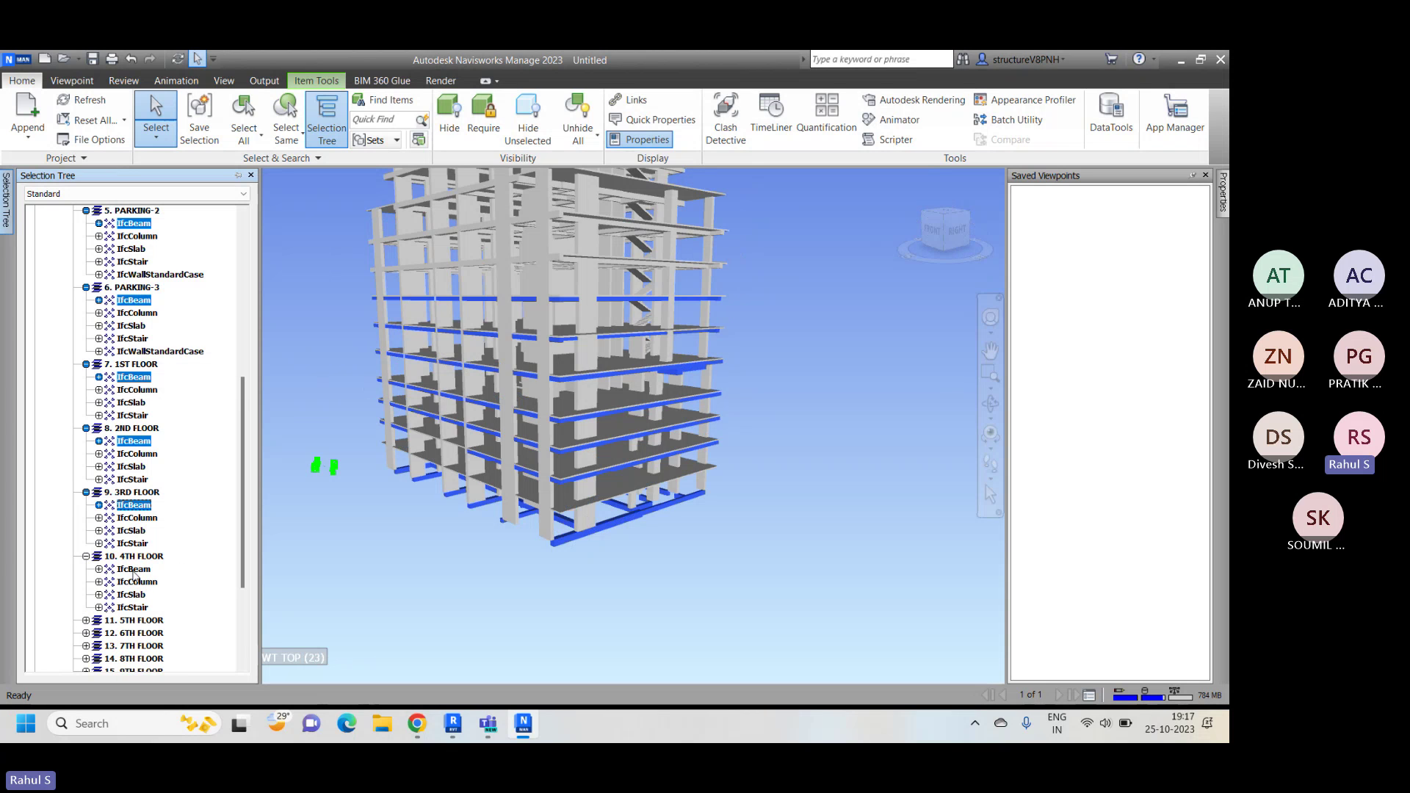
left_click(134, 570, "ctrl")
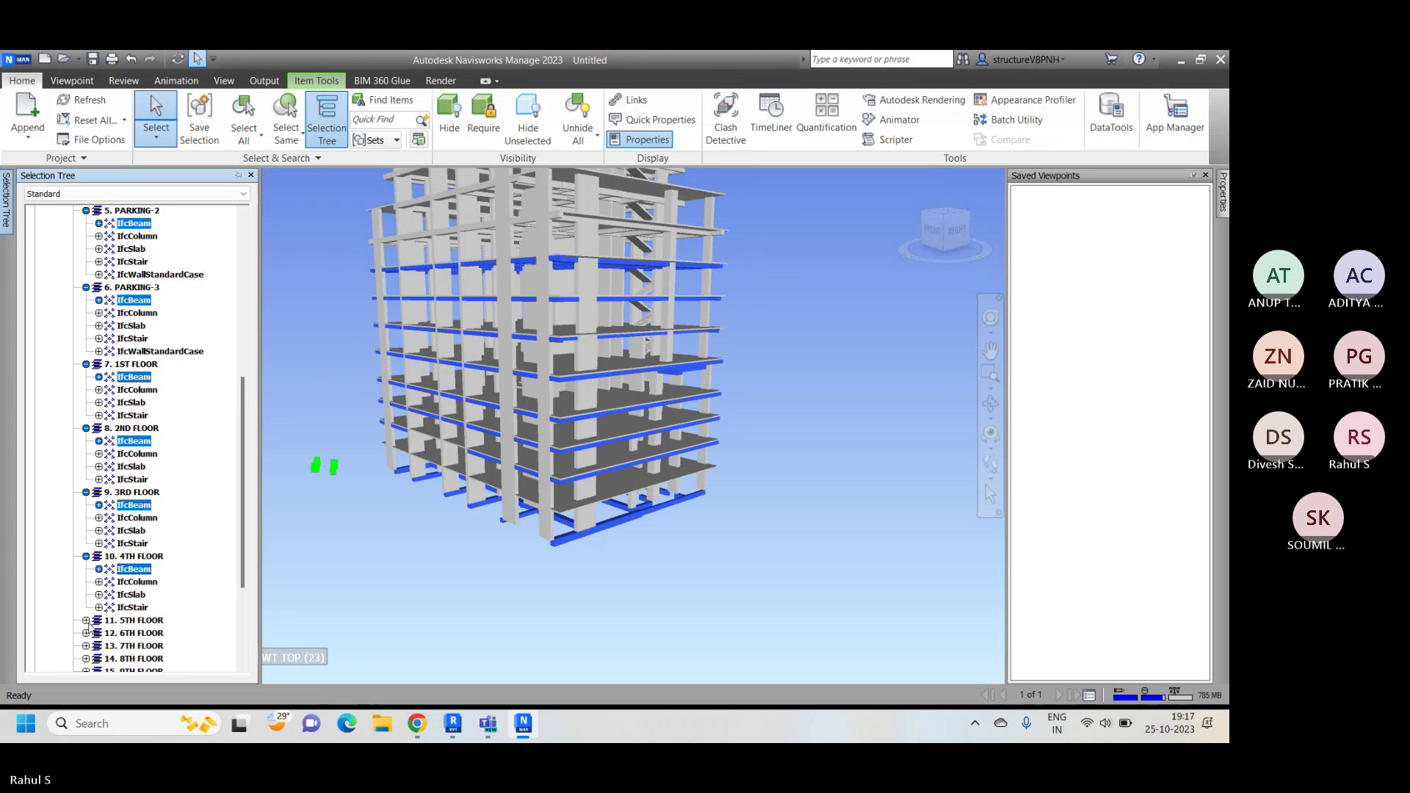
left_click(86, 620)
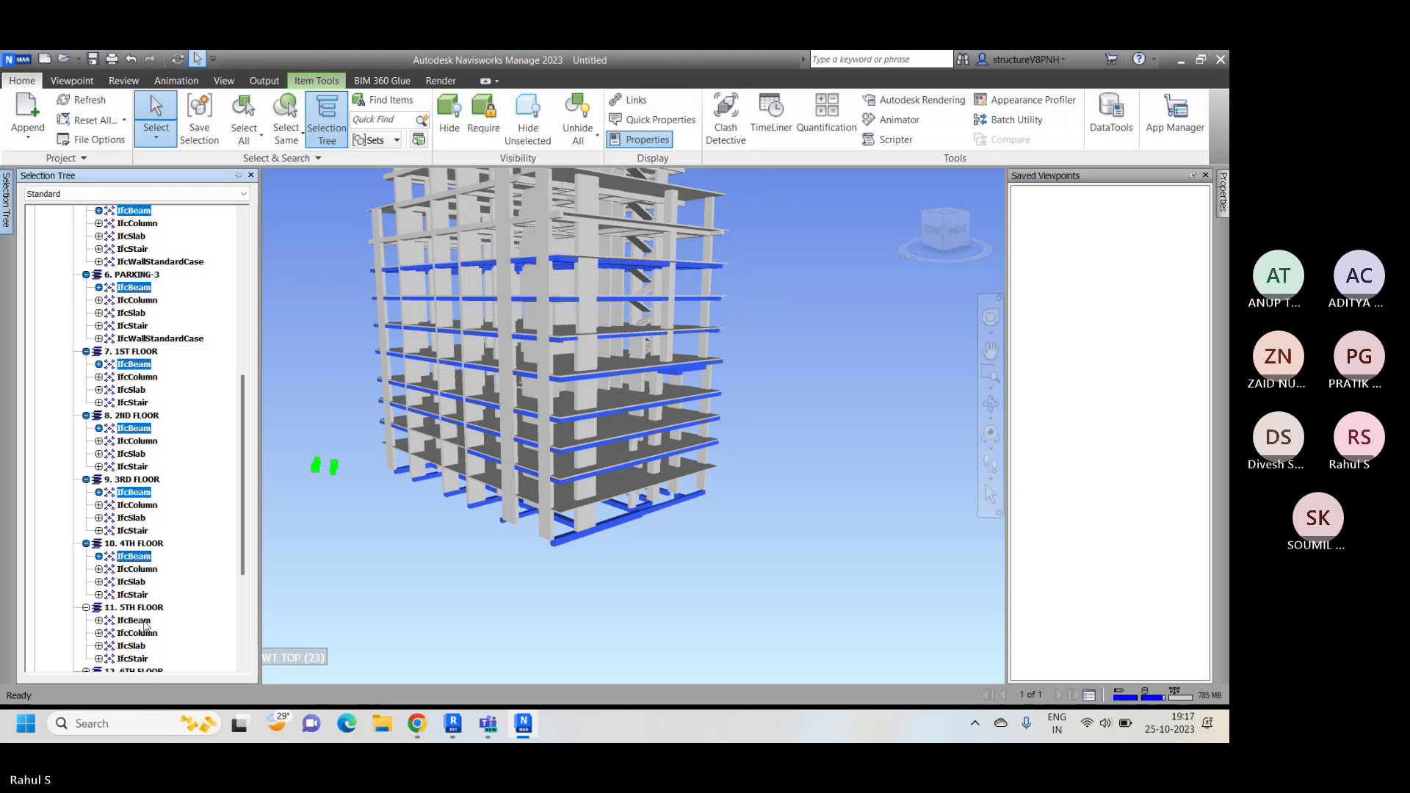
left_click(134, 620, "ctrl")
scroll(118, 595, "down", 2)
left_click(87, 596)
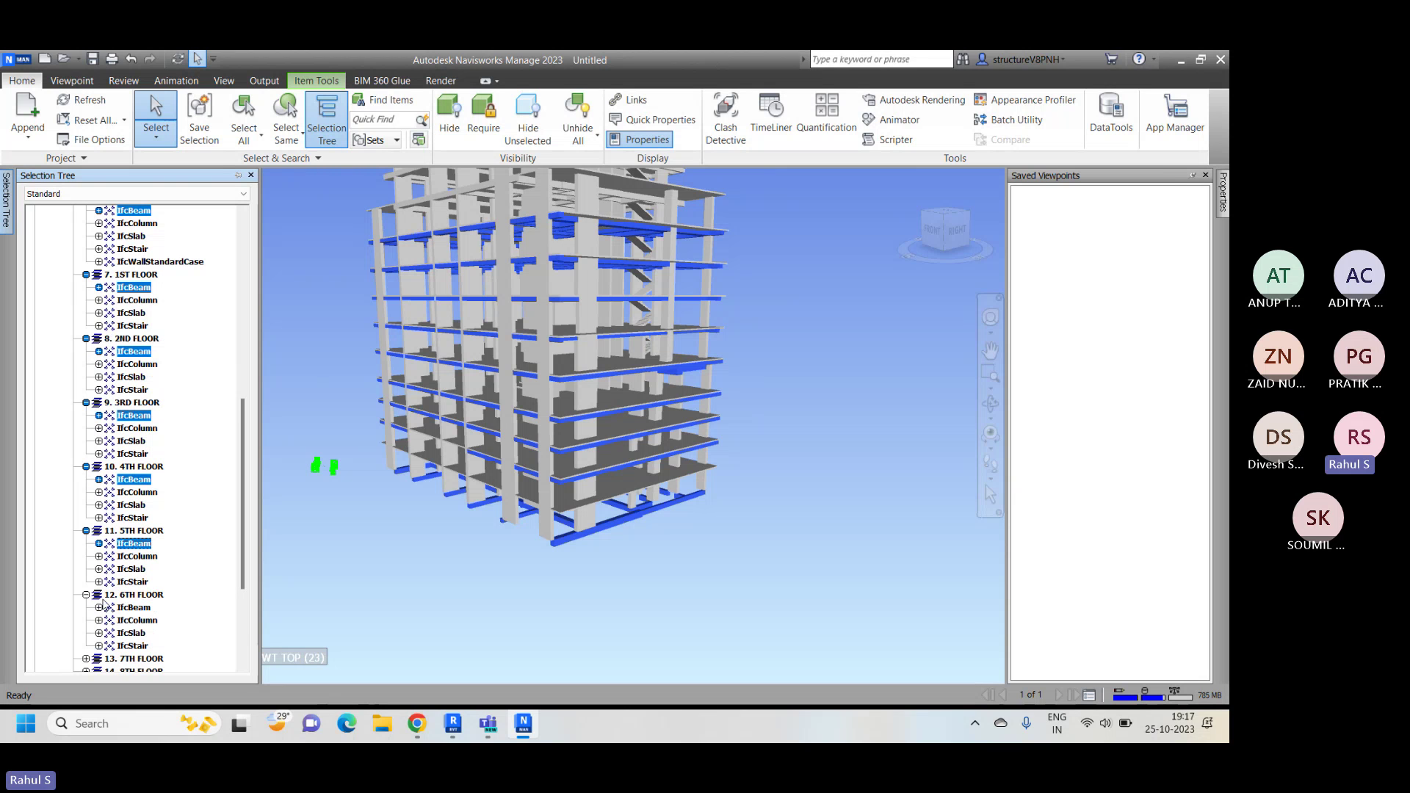
left_click(125, 609, "ctrl")
mouse_move(622, 504)
middle_mouse_down("shift")
mouse_move(646, 360)
mouse_move(725, 335)
mouse_move(686, 284)
mouse_move(692, 220)
mouse_move(630, 221)
mouse_move(499, 267)
mouse_move(525, 283)
mouse_move(684, 294)
mouse_move(606, 262)
middle_mouse_up("shift")
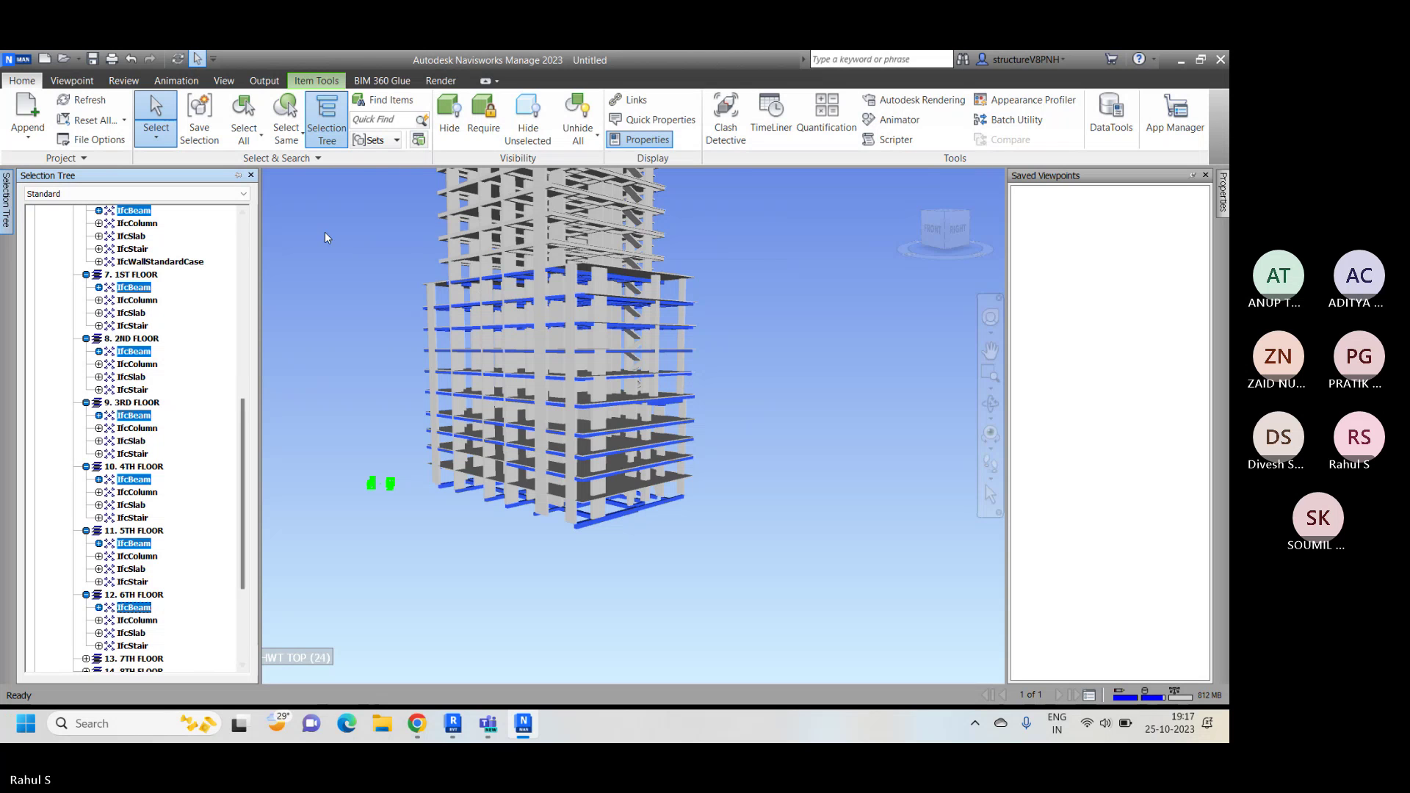
Step: Save the selected beams as a selection set named "1st - 6th - Beam" and recall it to check its contents
left_click(238, 177)
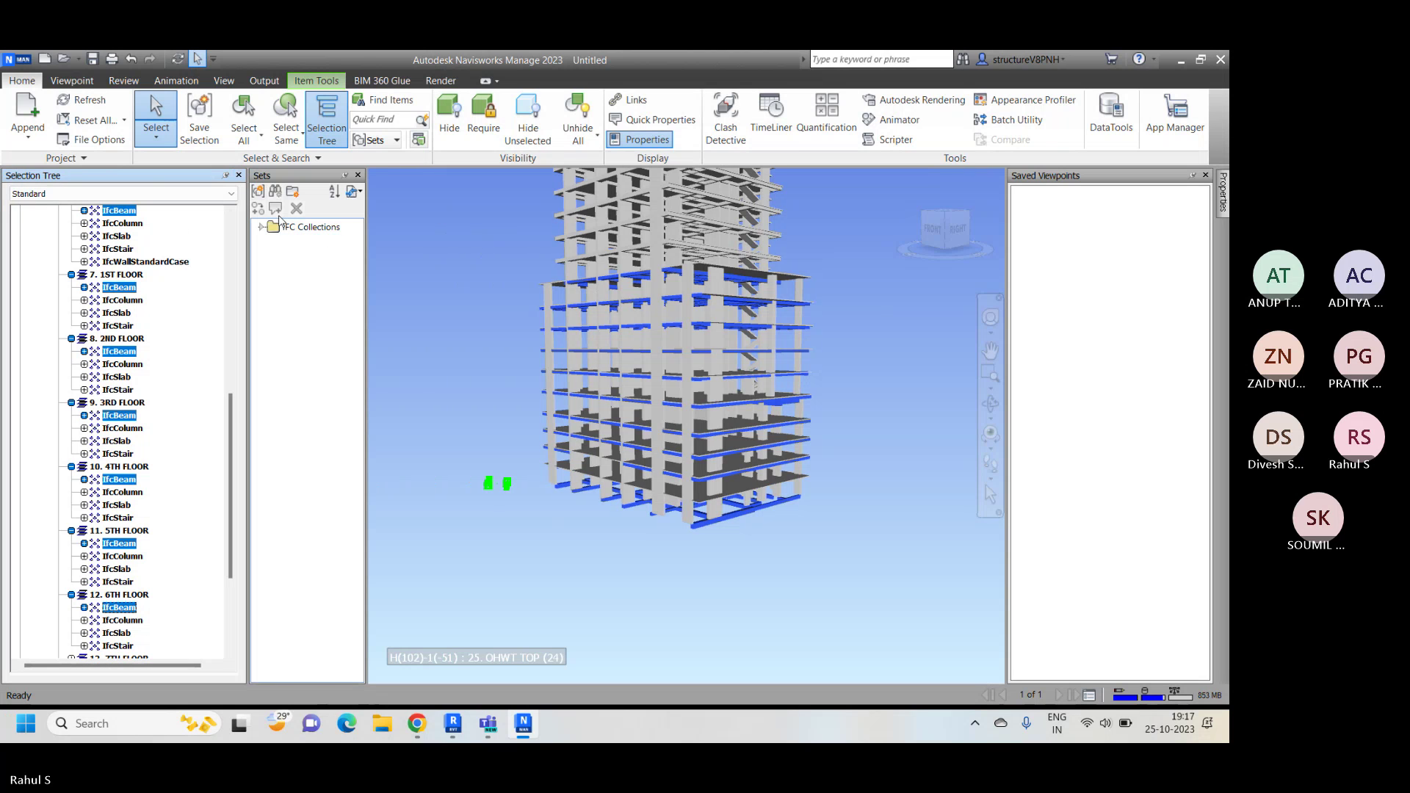
left_click(258, 191)
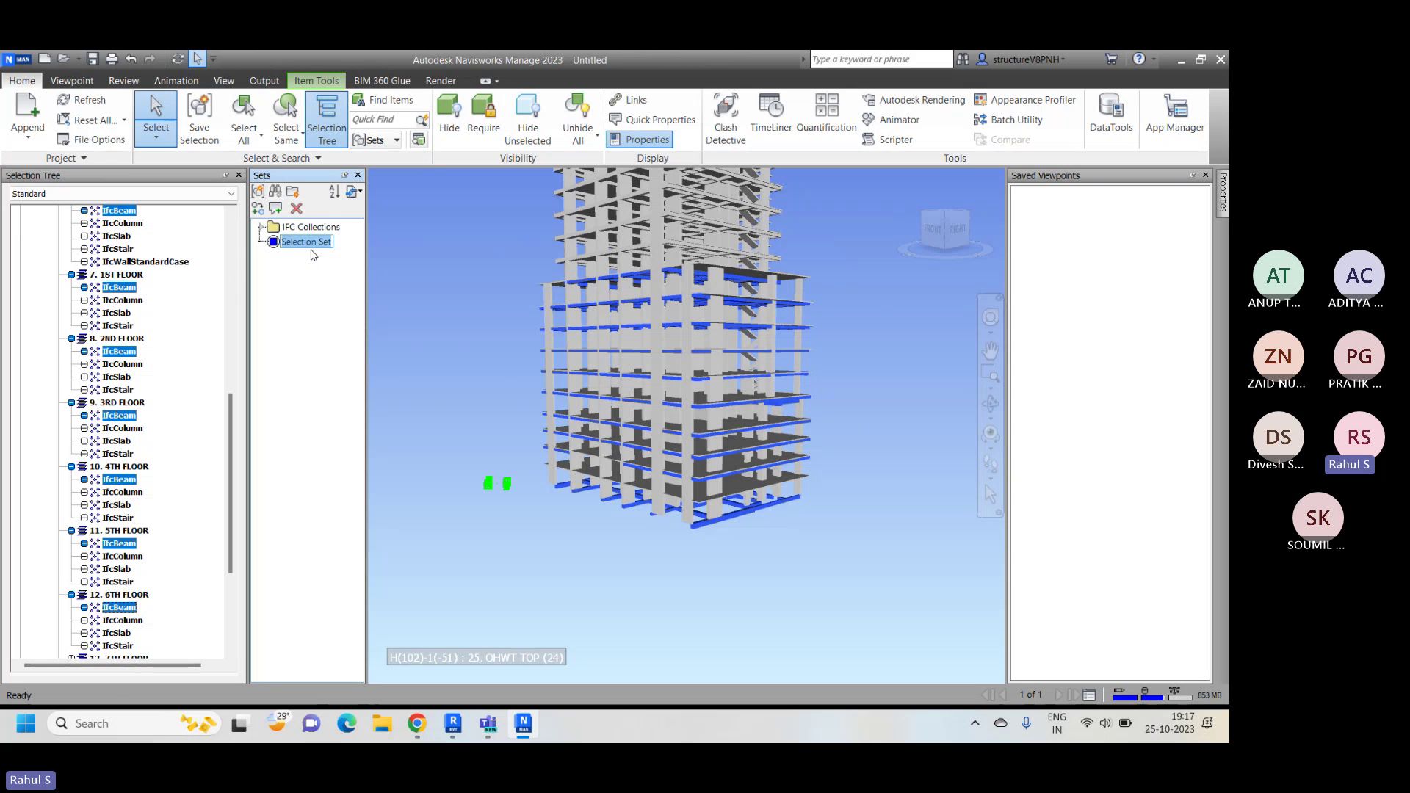
type("1st - 6th - ")
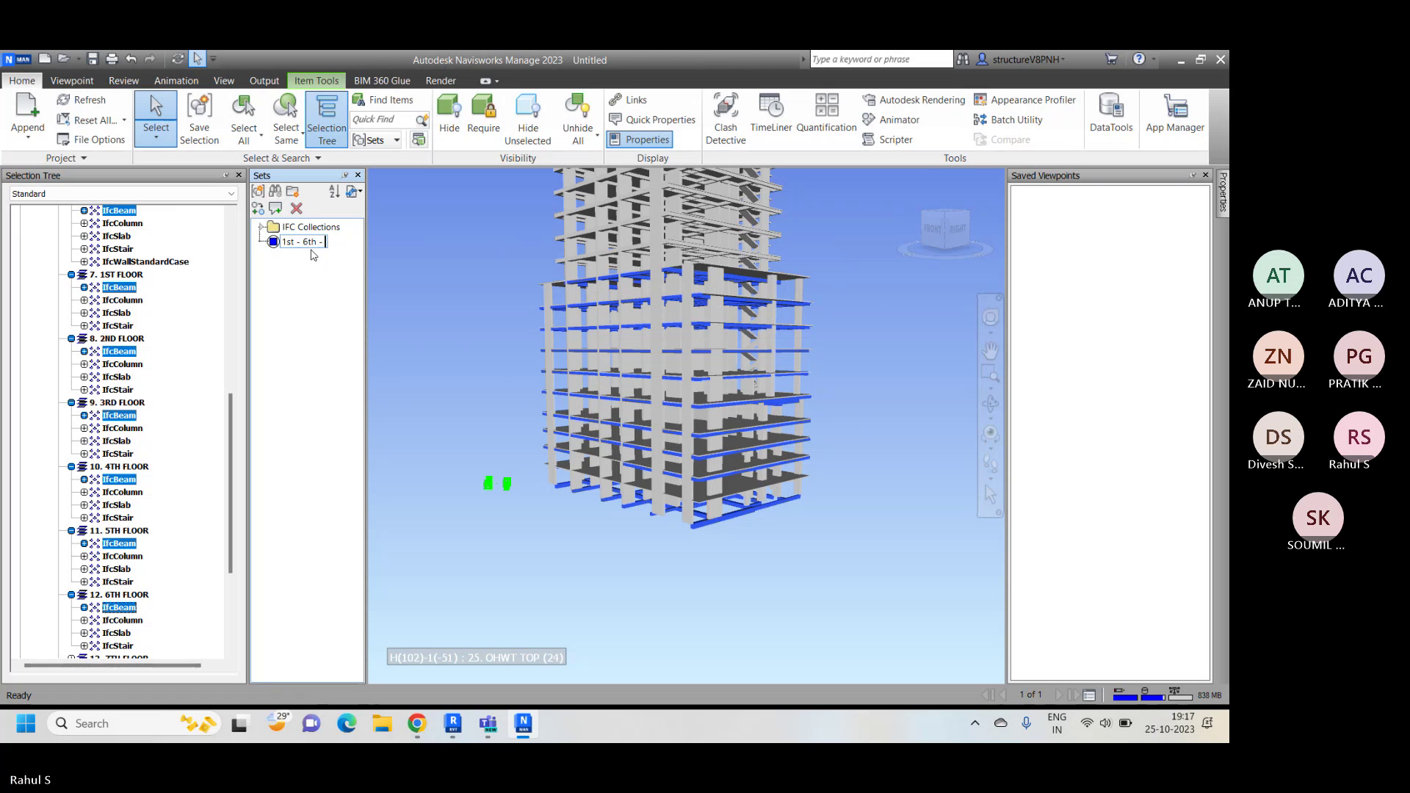
type("Beam")
key("Return")
left_click(466, 319)
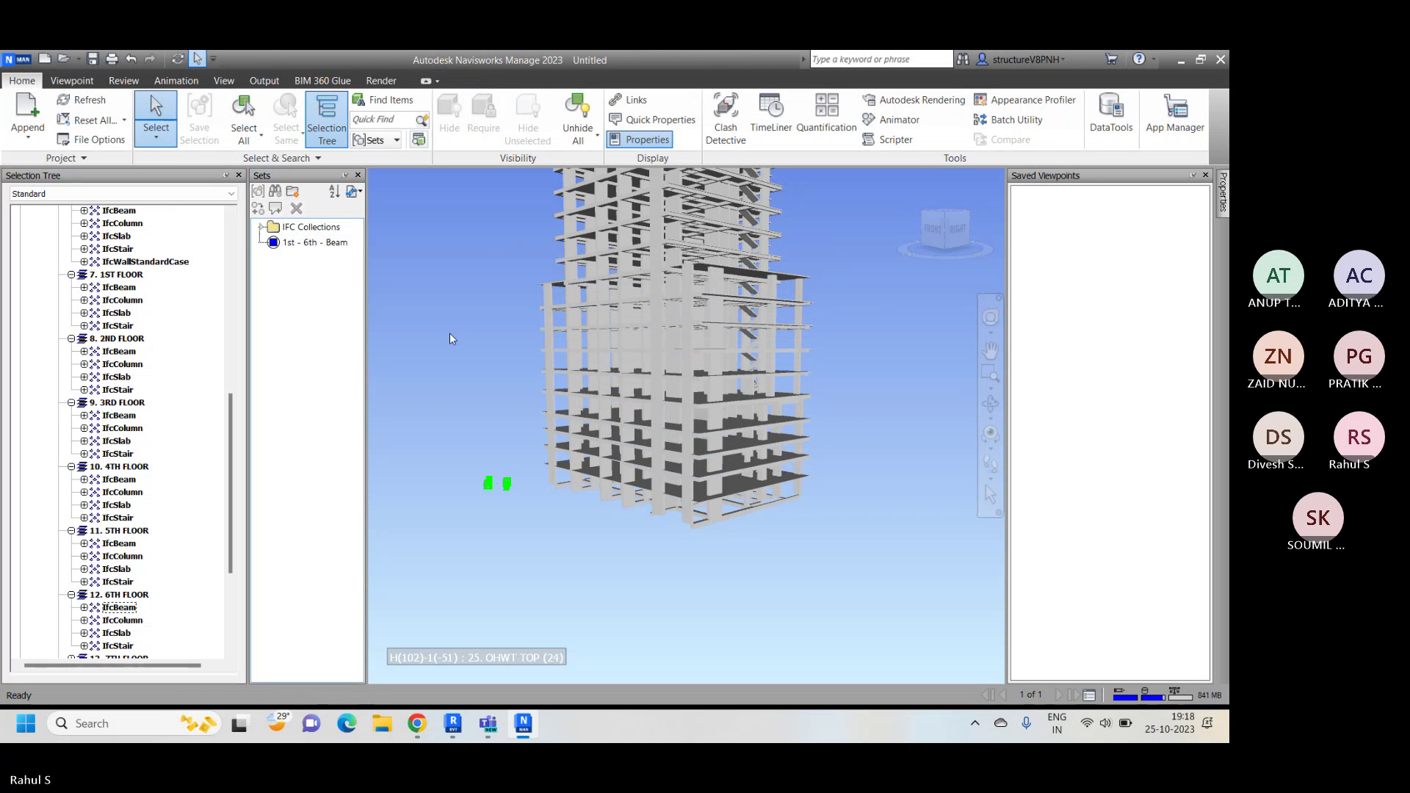
left_click(328, 247)
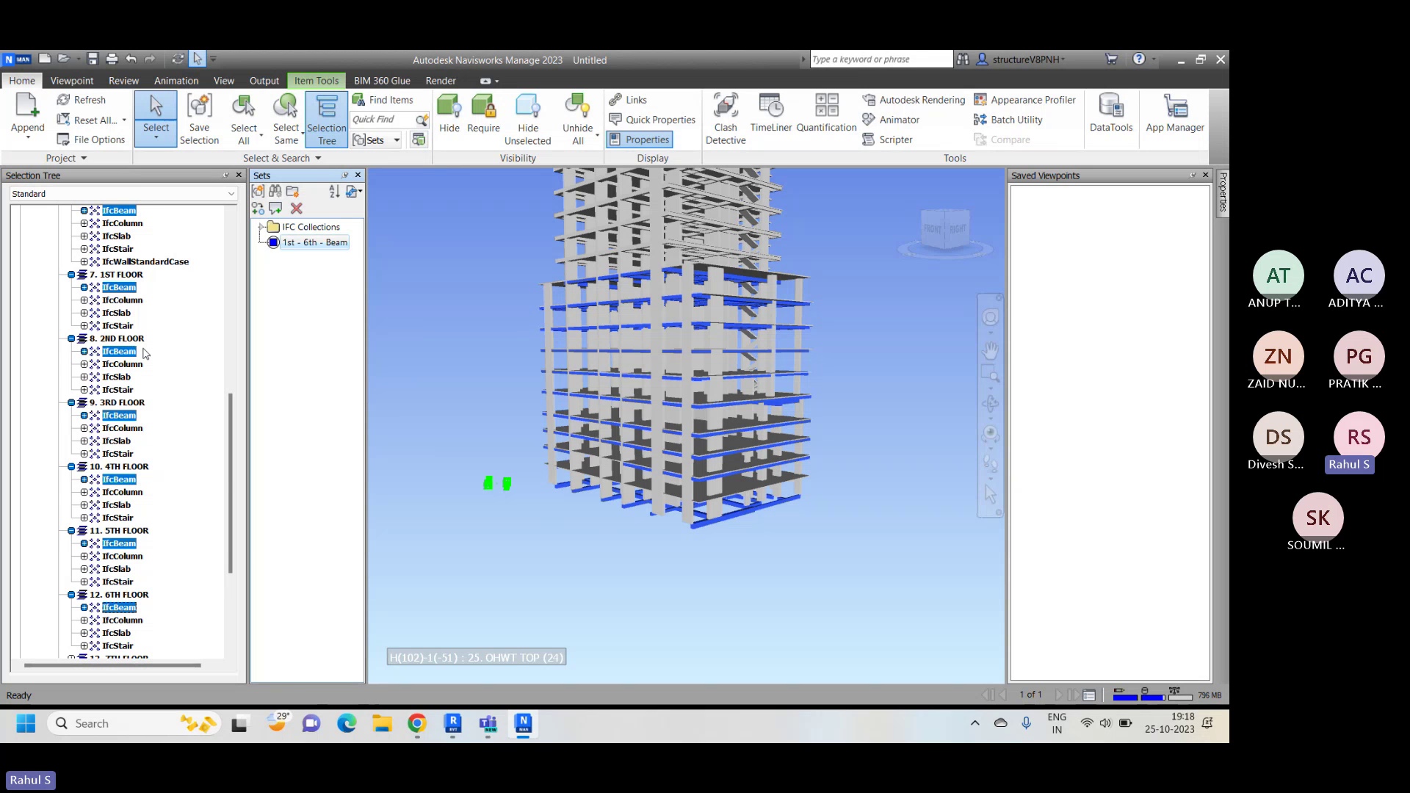
Step: Try to select the IfcColumn groups from the ground floor up through the 2nd floor
scroll(146, 353, "up", 10)
left_click(130, 288)
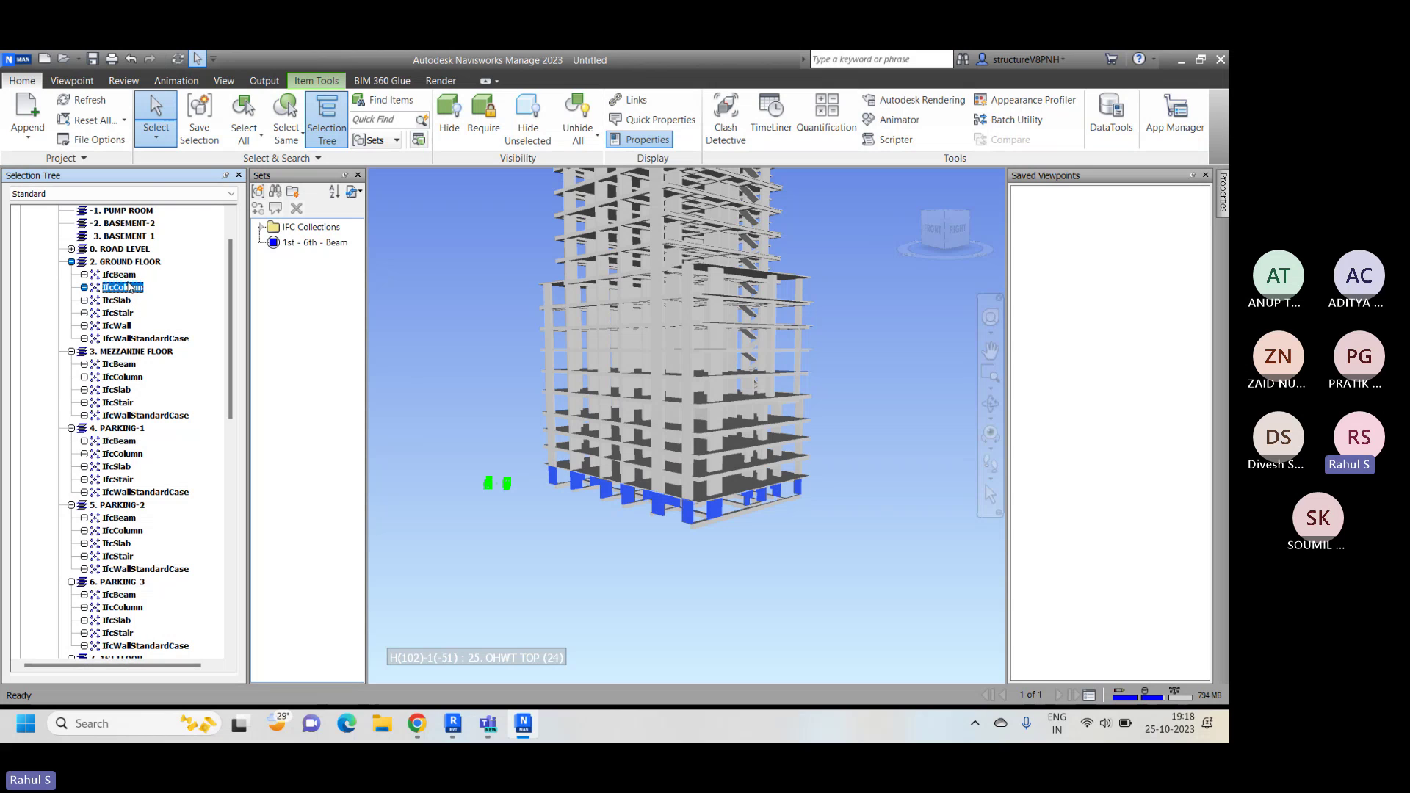
left_click(123, 377, "ctrl")
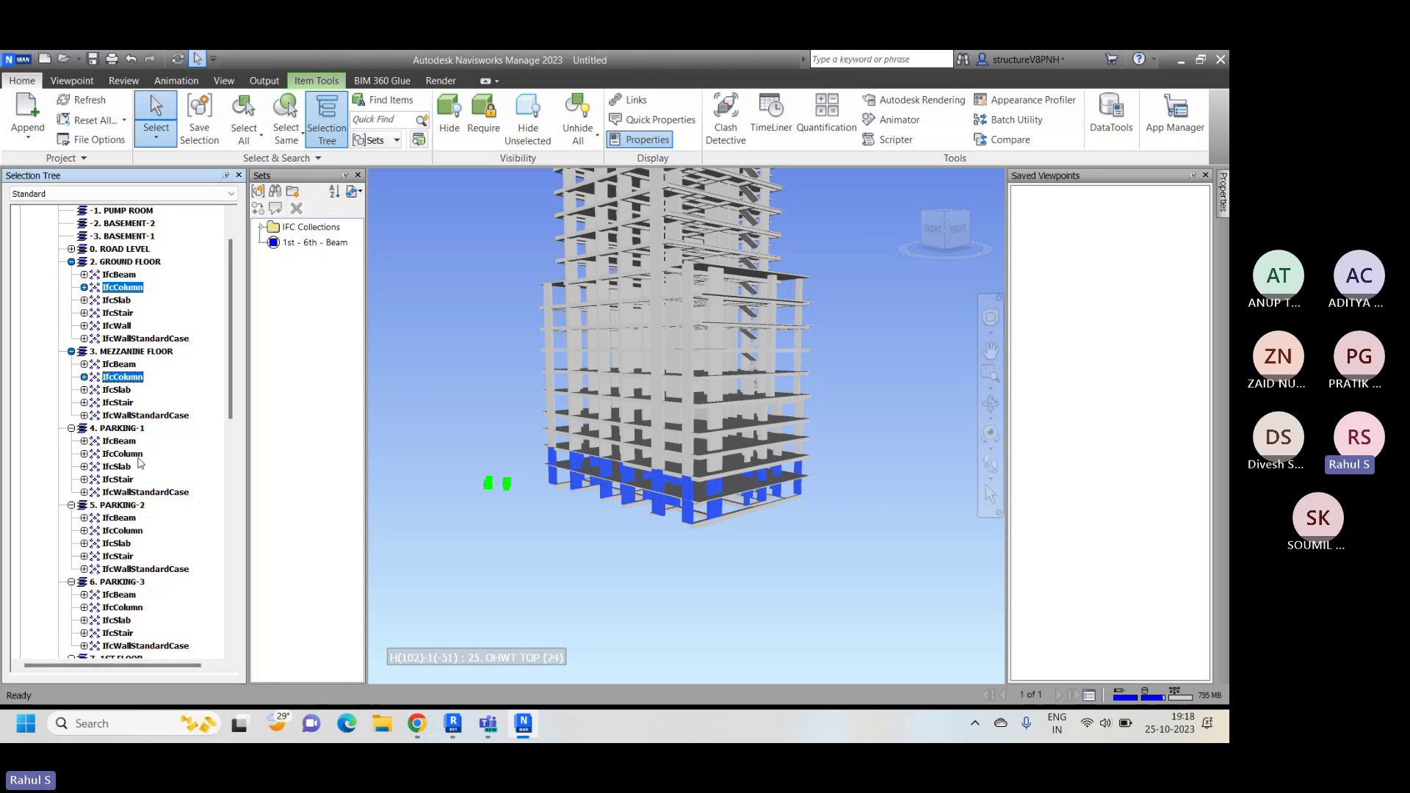
left_click(122, 453, "ctrl")
scroll(139, 461, "down", 4)
left_click(123, 377, "ctrl")
left_click(123, 454, "ctrl")
left_click(123, 531, "ctrl")
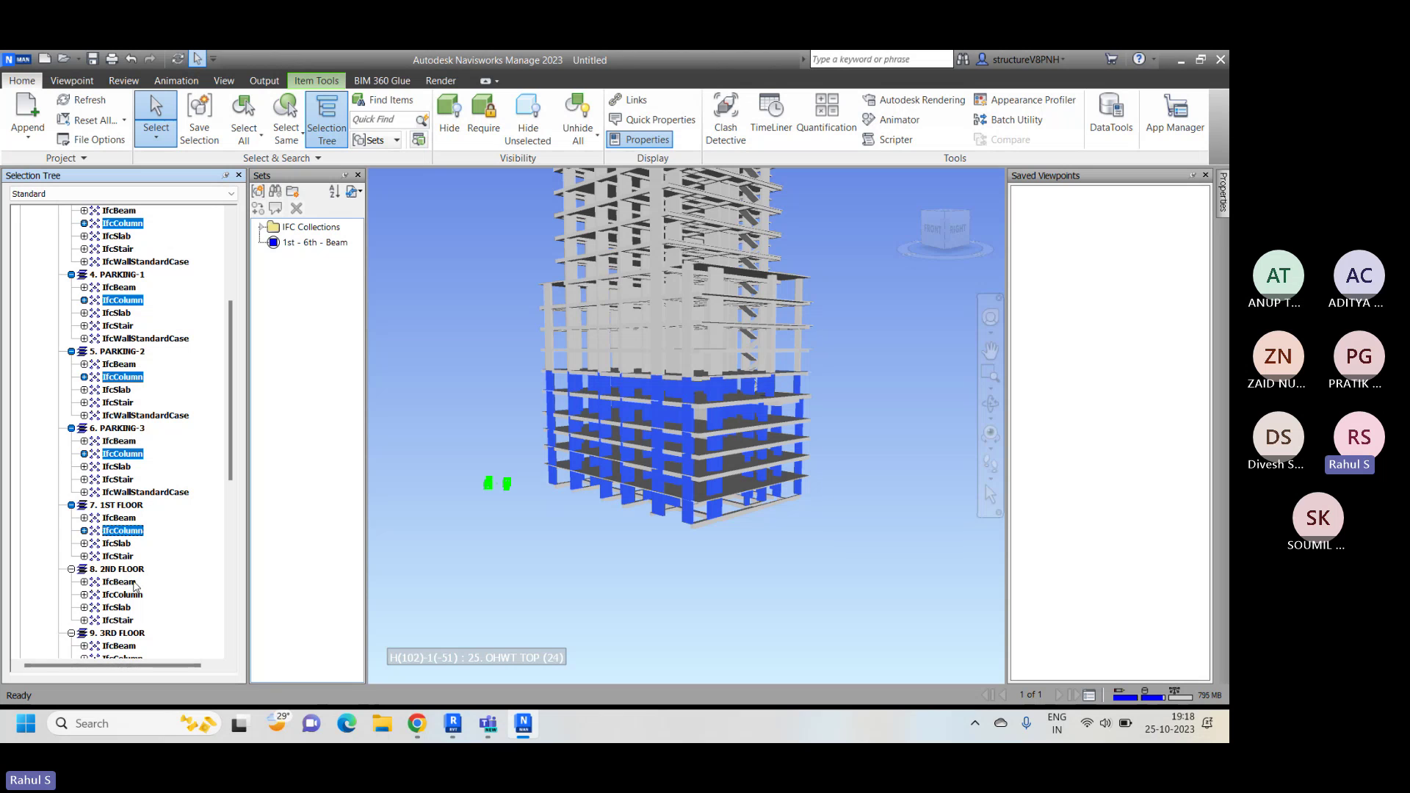
left_click(123, 595)
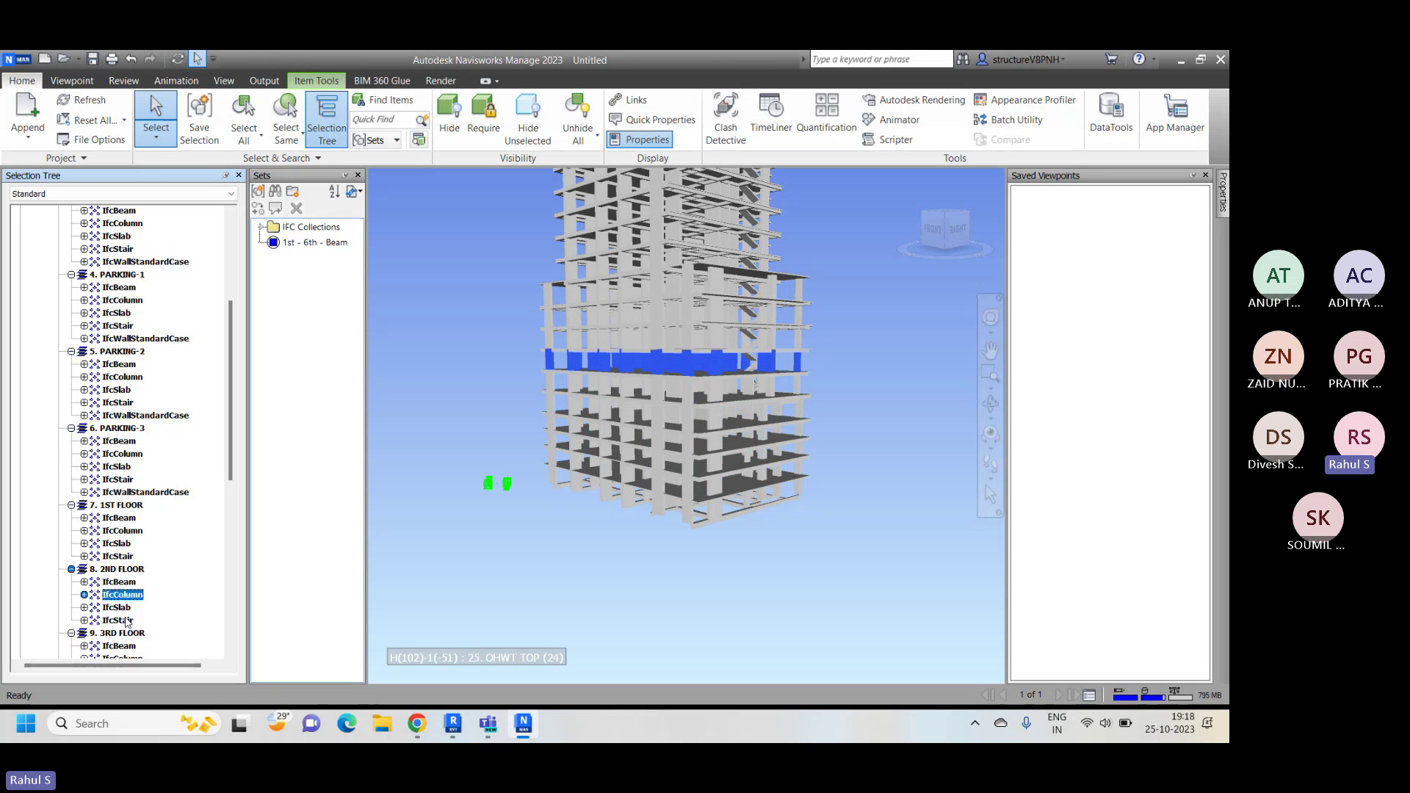
Step: Select the IfcColumn groups of the 6th floor down to the 1st floor together in the Selection Tree
scroll(126, 622, "down", 7)
left_click(123, 582)
left_click(123, 518, "ctrl")
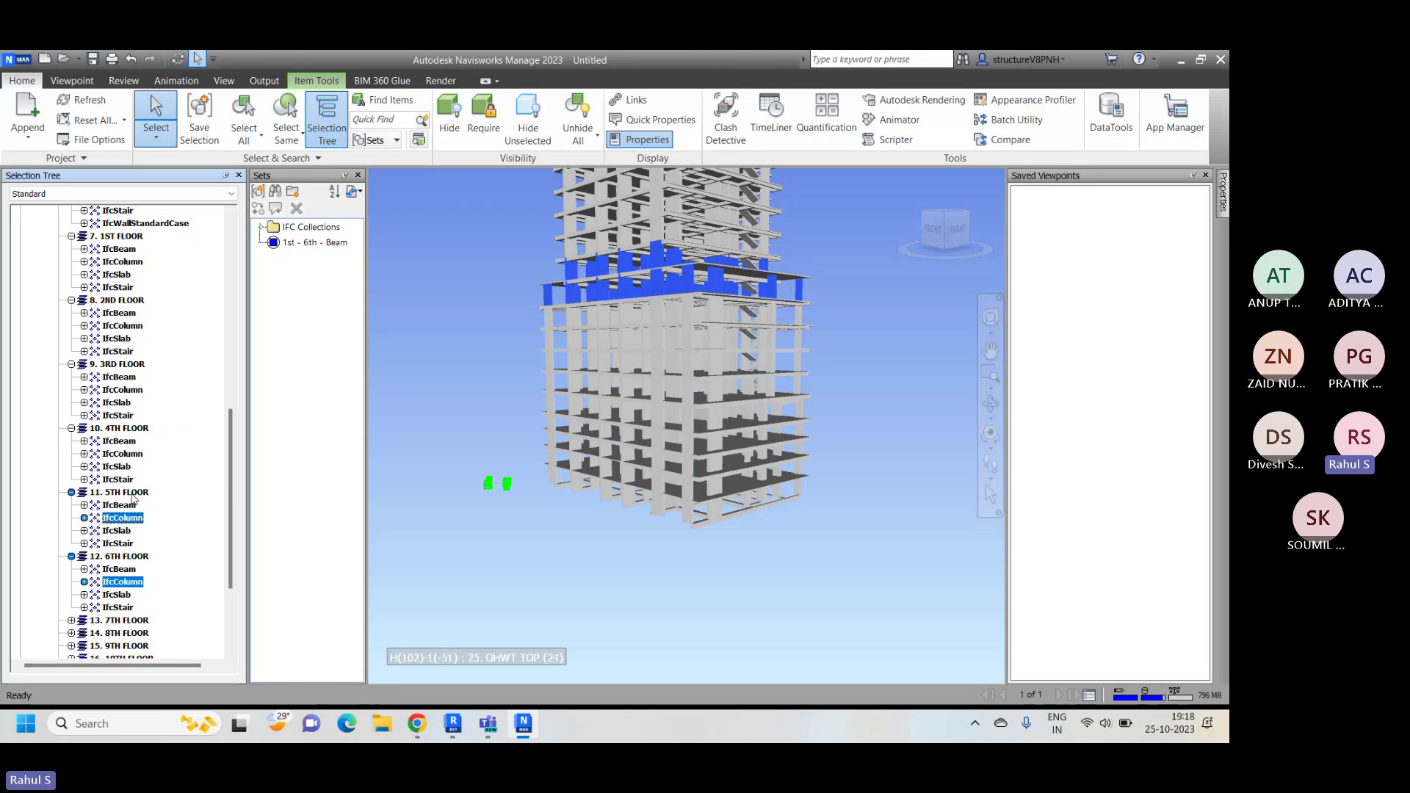
left_click(123, 454, "ctrl")
left_click(122, 389, "ctrl")
left_click(122, 325, "ctrl")
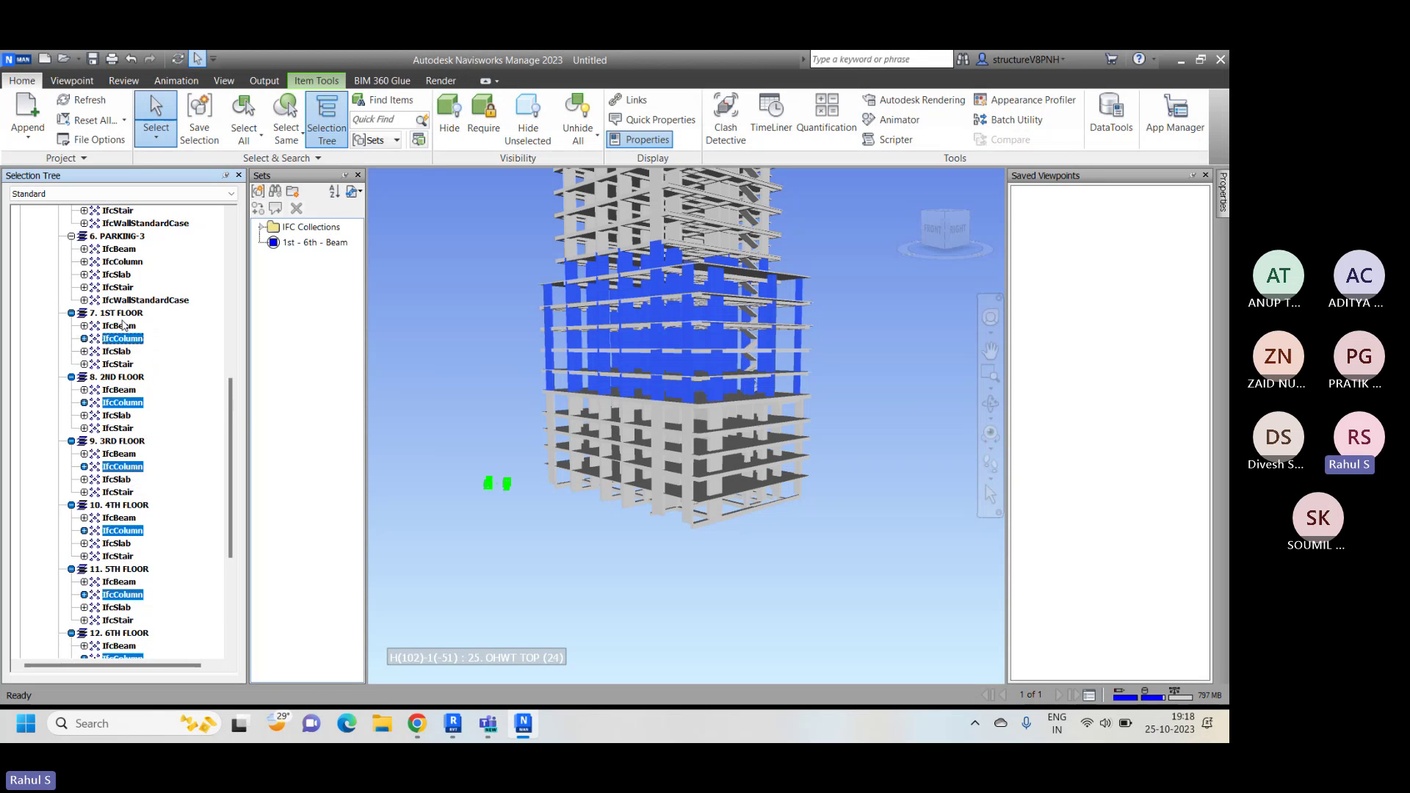
Step: Add the IfcColumn groups of Parking-3, Parking-2, Parking-1, the mezzanine floor and the ground floor to the selection
left_click(123, 261, "ctrl")
scroll(127, 294, "up", 4)
left_click(123, 338, "ctrl")
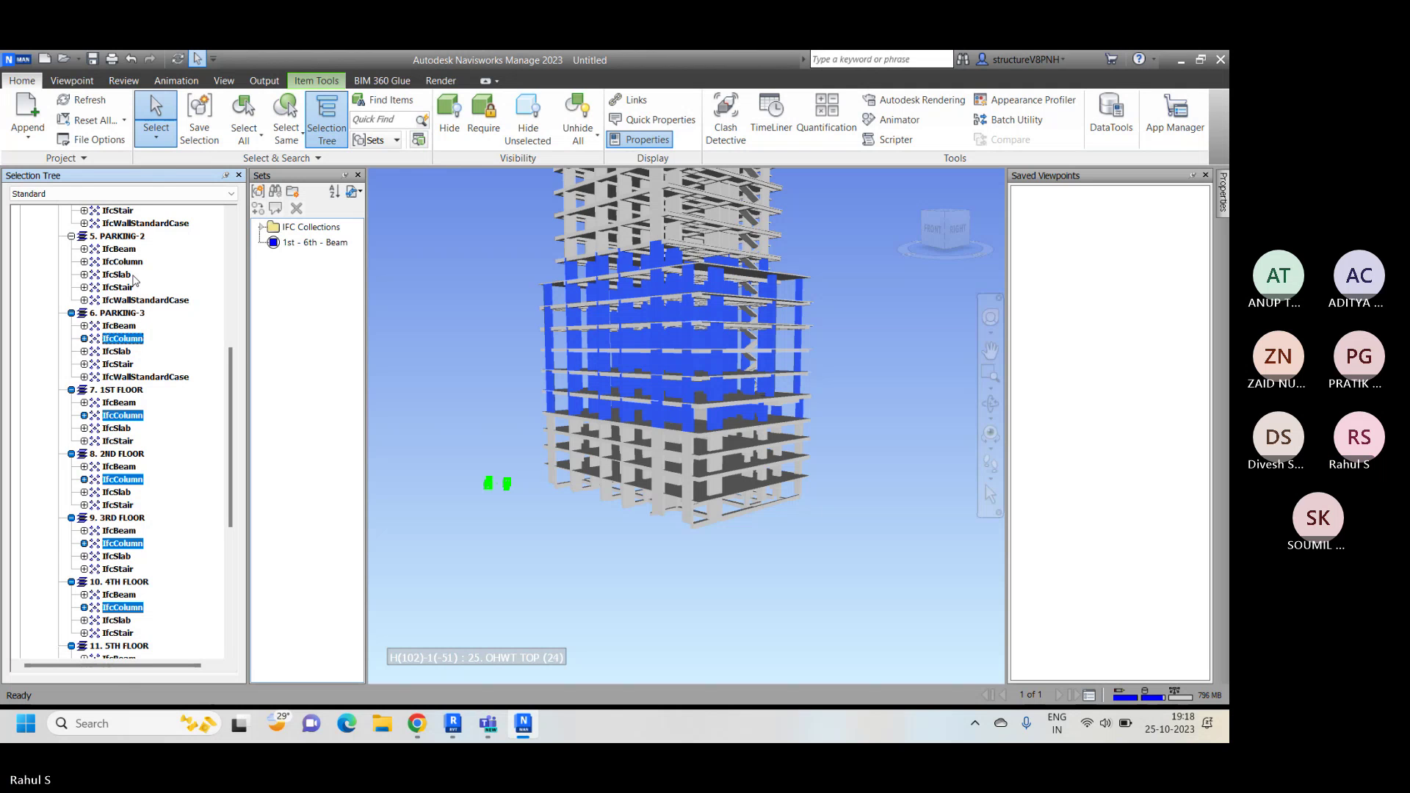
scroll(134, 279, "up", 6)
middle_click_drag(874, 368, 702, 415, "shift")
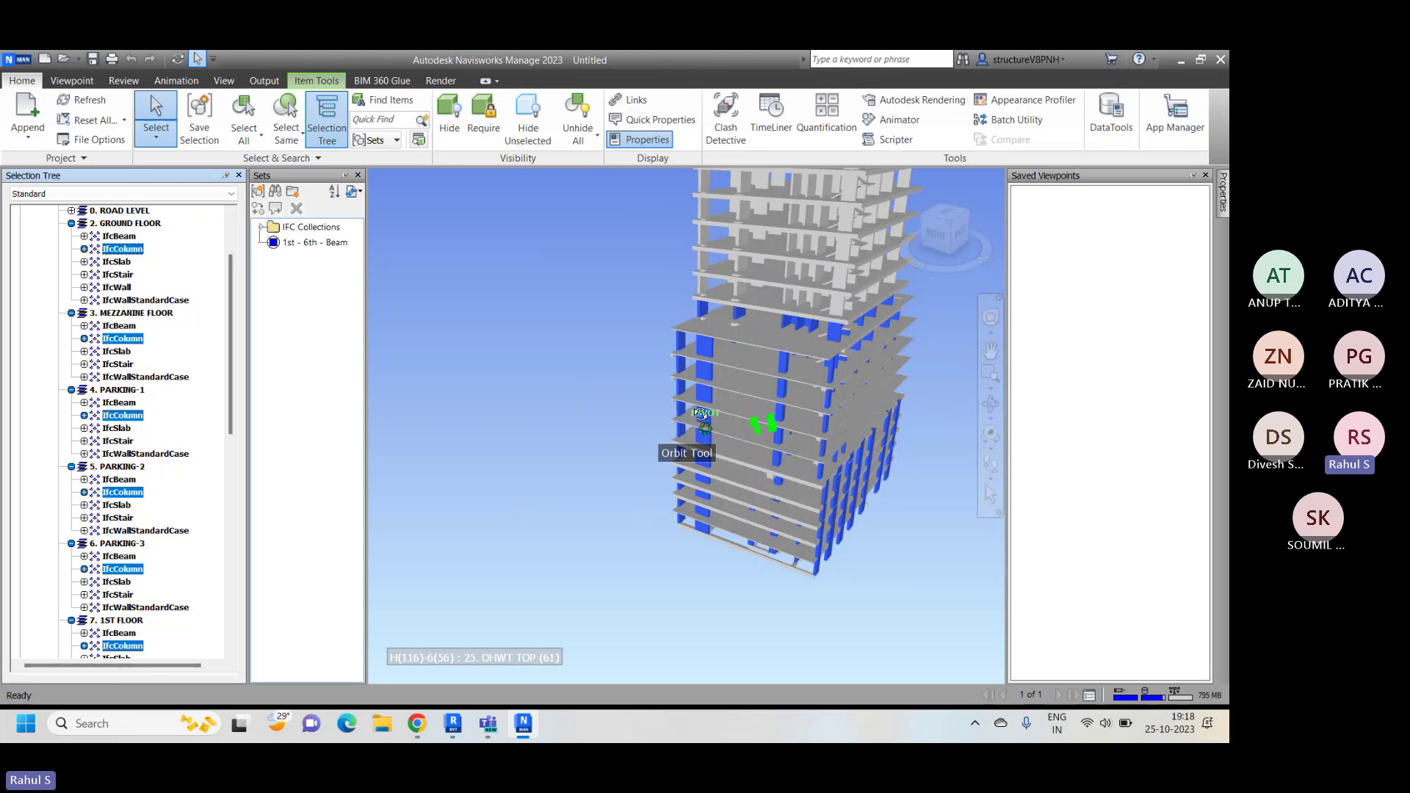
Step: Save the selected columns as a selection set named "1st - 6th - Column"
left_click_drag(702, 415, 558, 412)
left_click(327, 243)
left_click(327, 258)
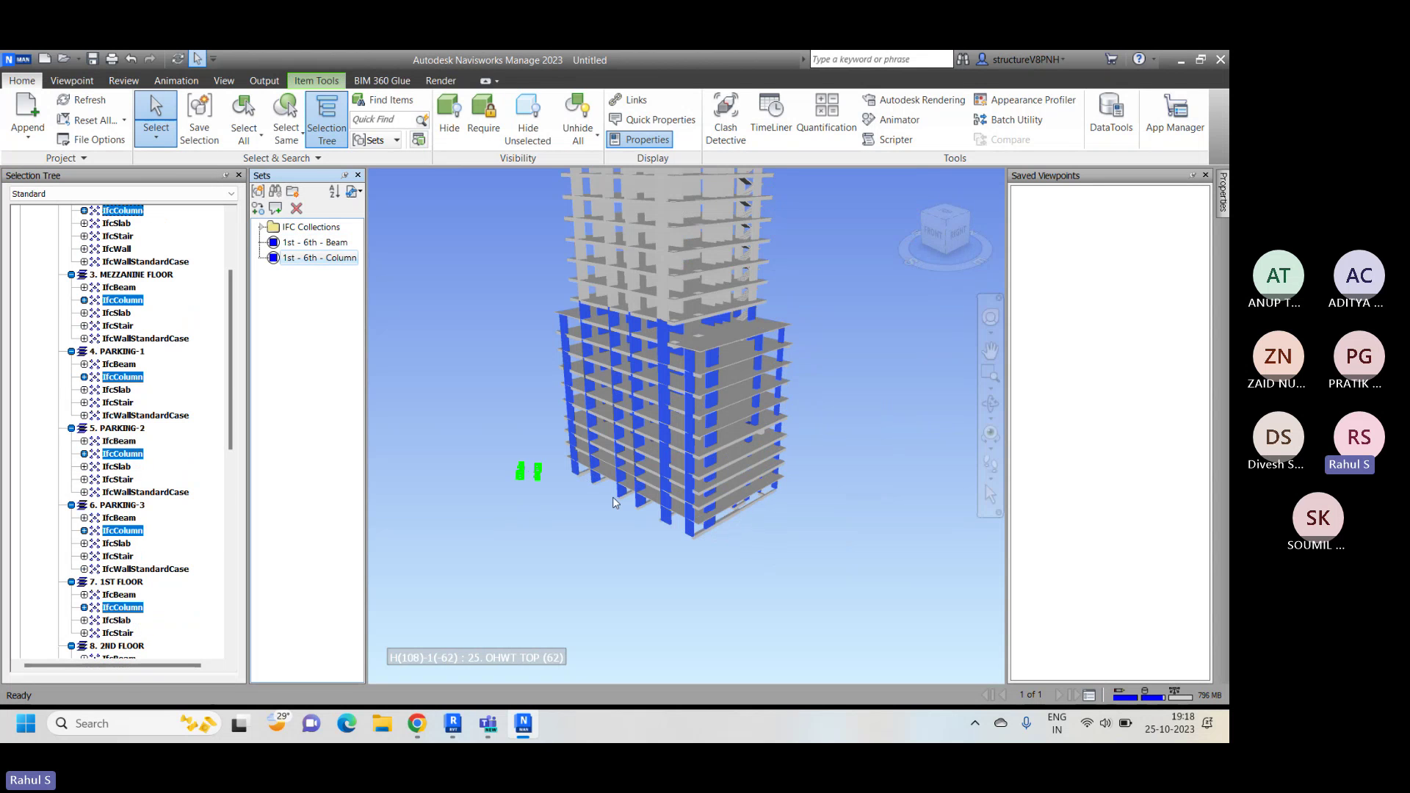
Step: Clear the current selection and close the Sets and Selection Tree windows
key("Escape")
left_click(358, 175)
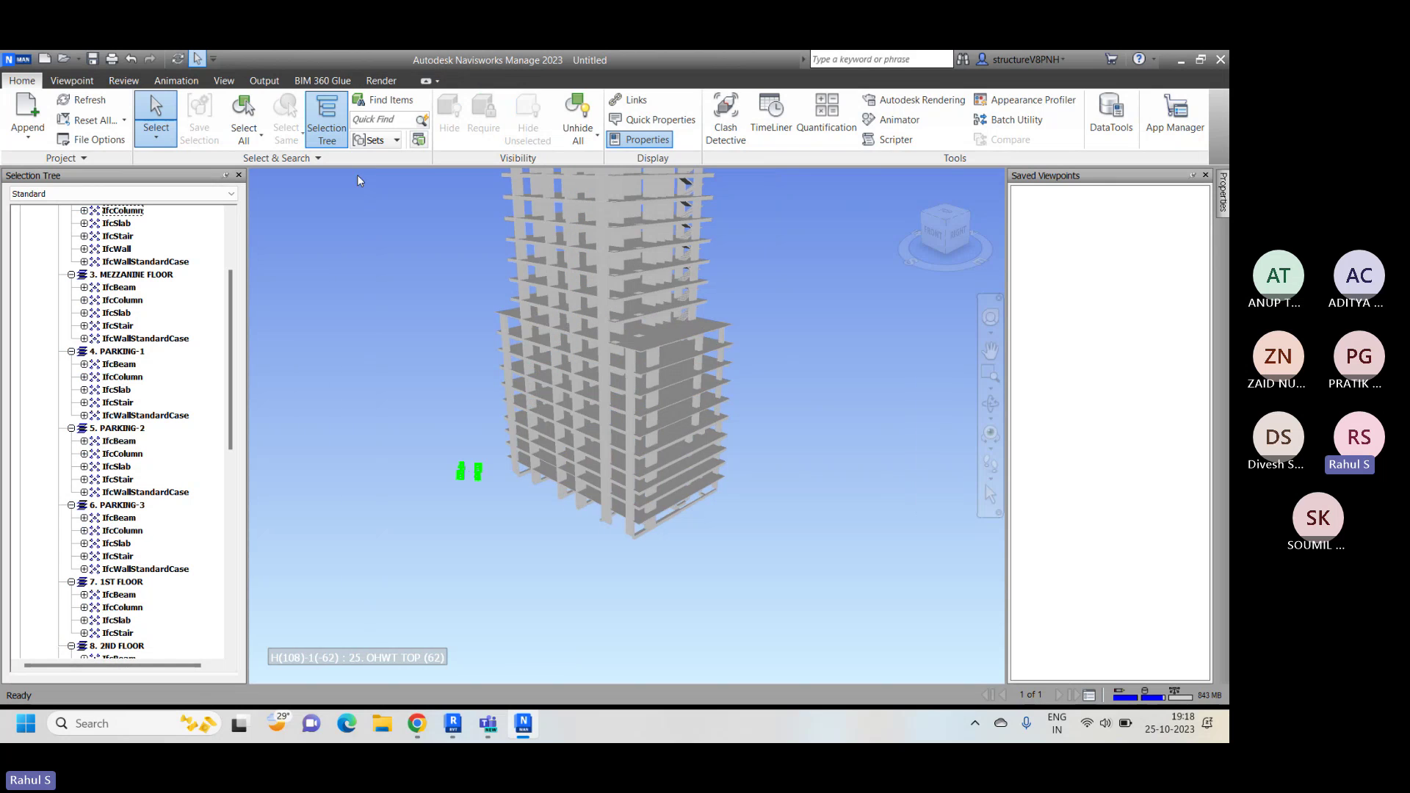
left_click(238, 177)
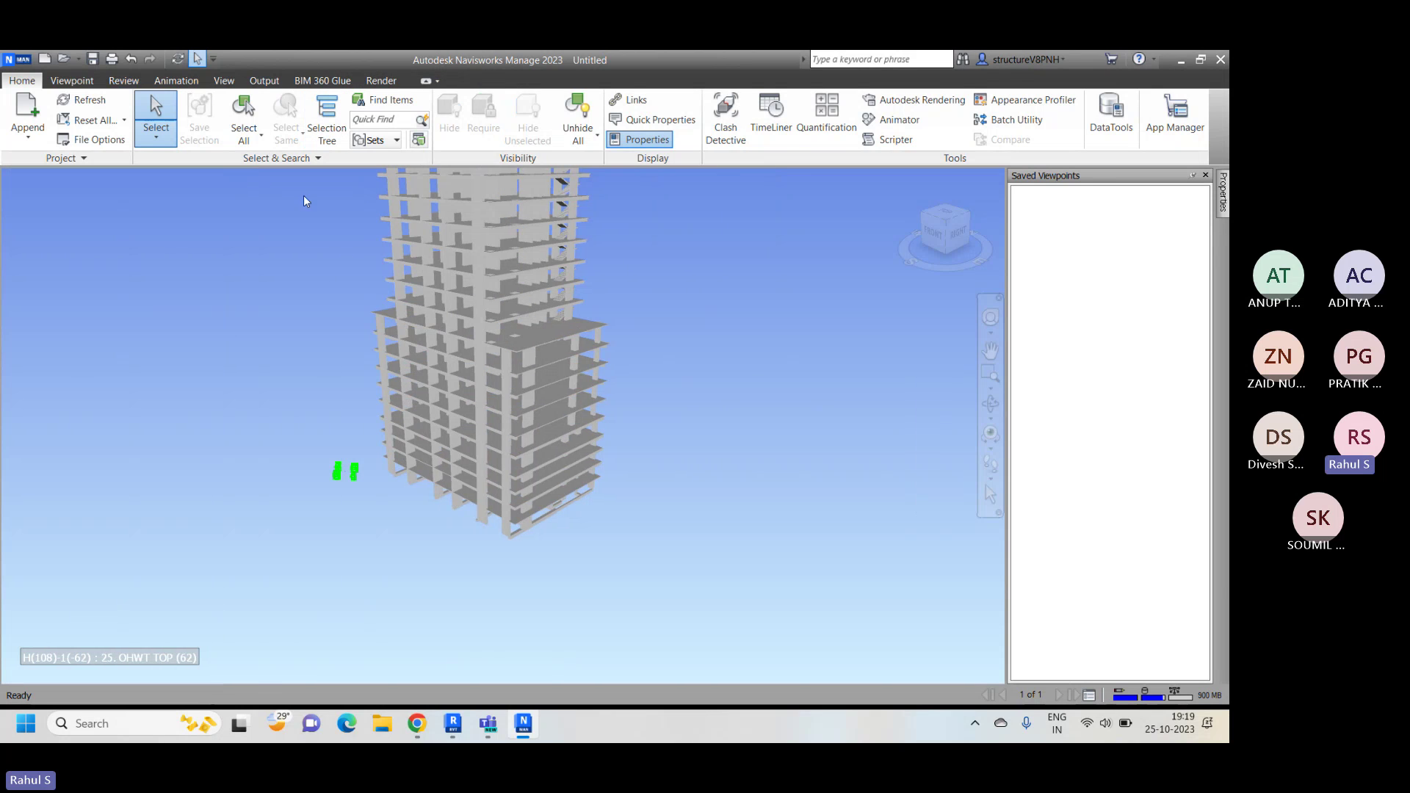
Step: Open Clash Detective and keep Column Vs Beam as the clash test's name
left_click(723, 139)
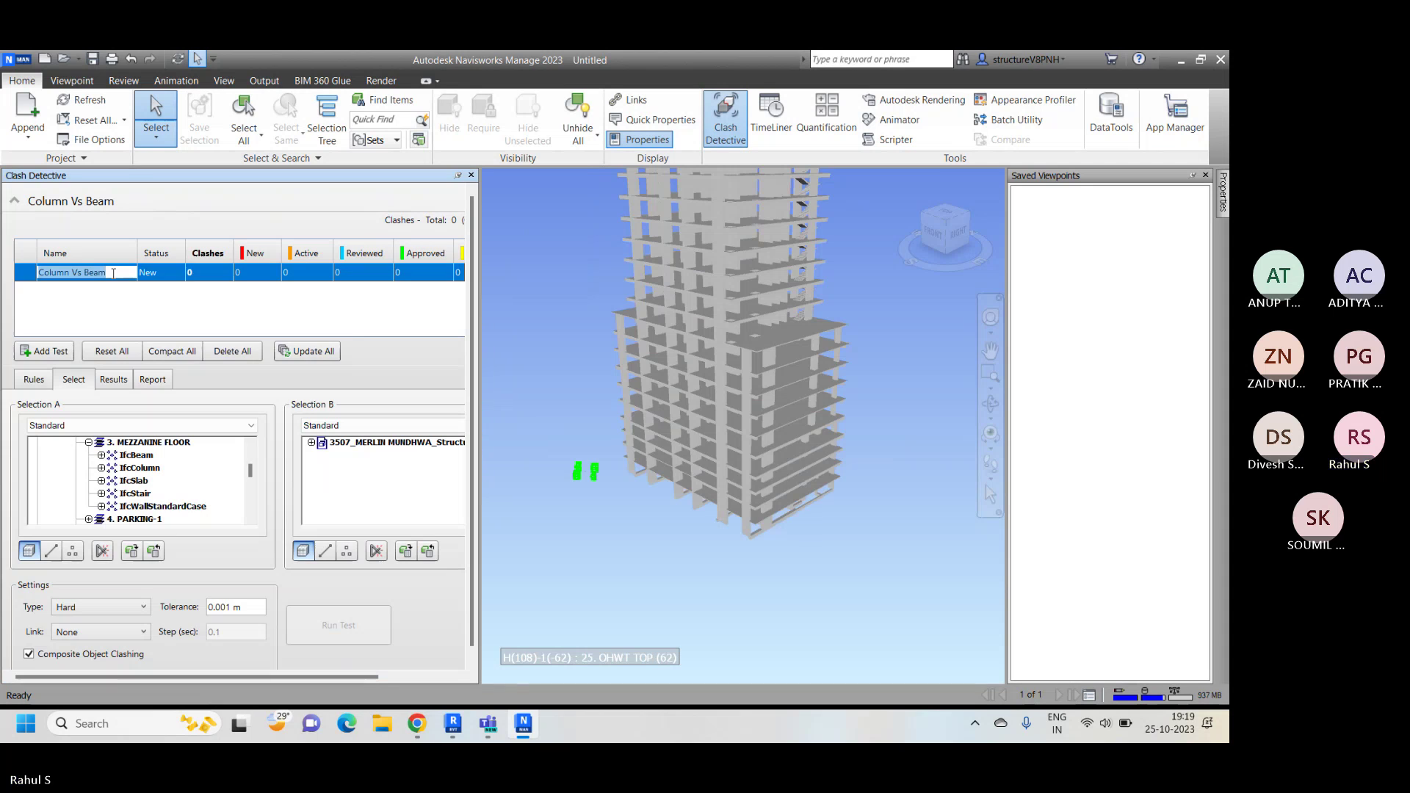
left_click(122, 273)
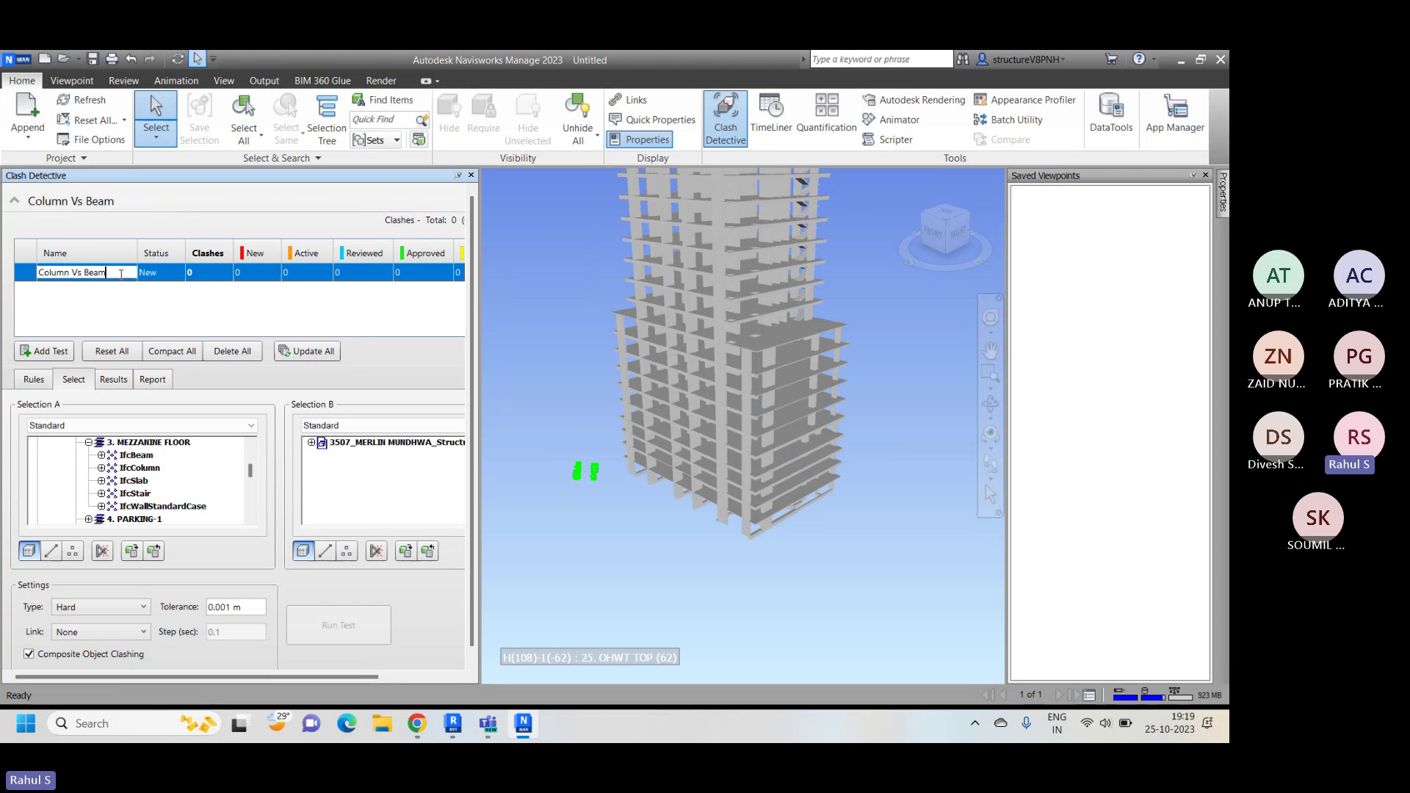
key("Return")
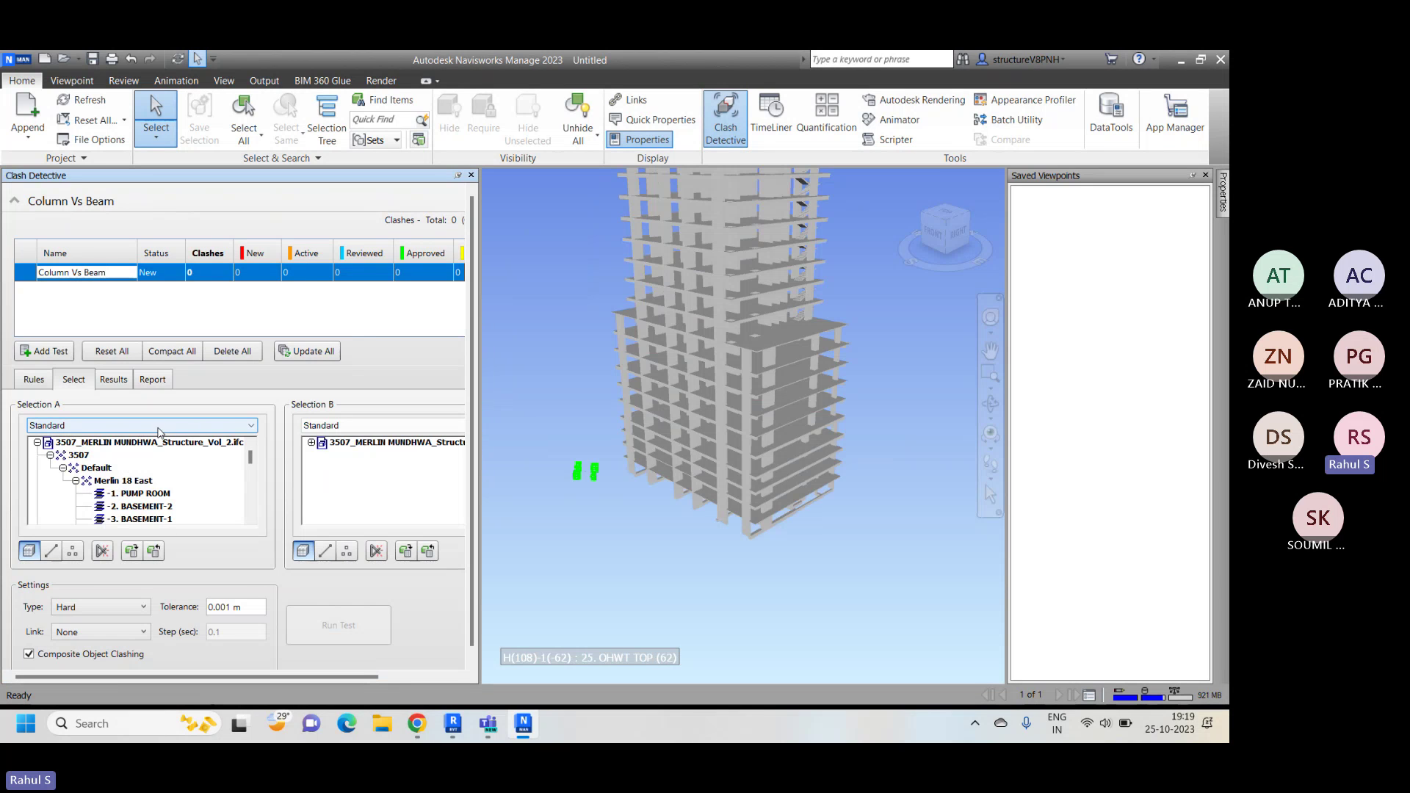
Step: Run the Column Vs Beam test with the set 1st - 6th - Beam as Selection A and 1st - 6th - Column as Selection B
left_click(217, 428)
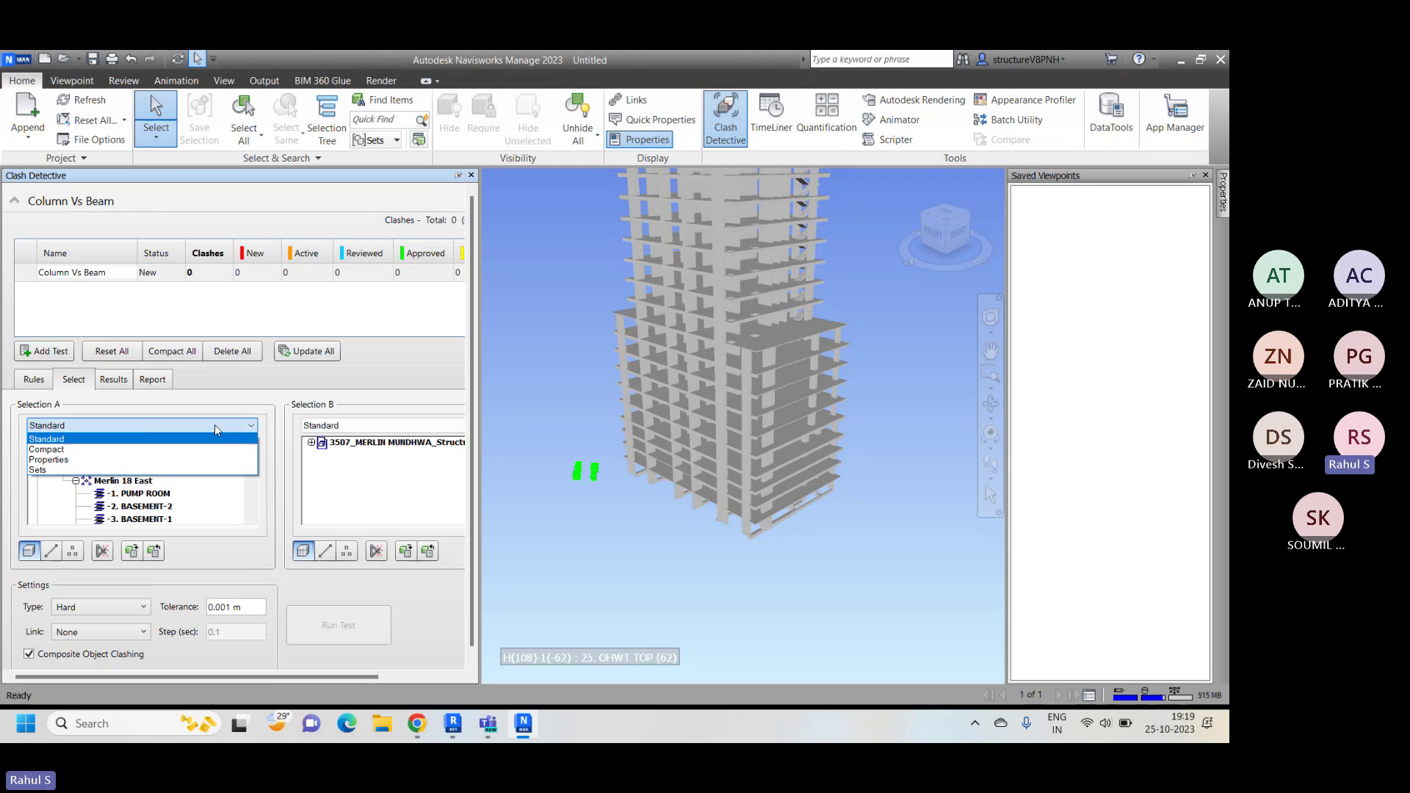
left_click(73, 470)
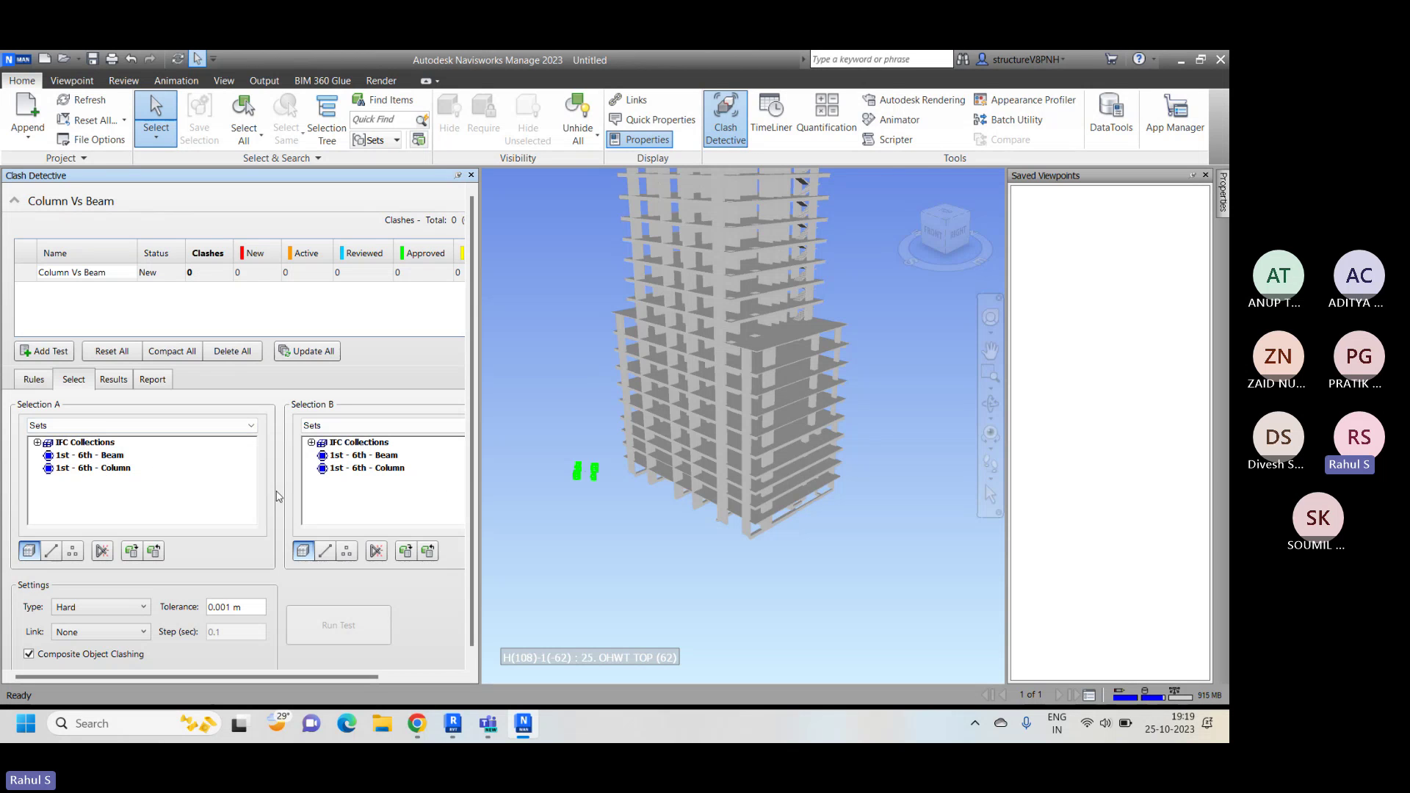
left_click(101, 460)
left_click(378, 471)
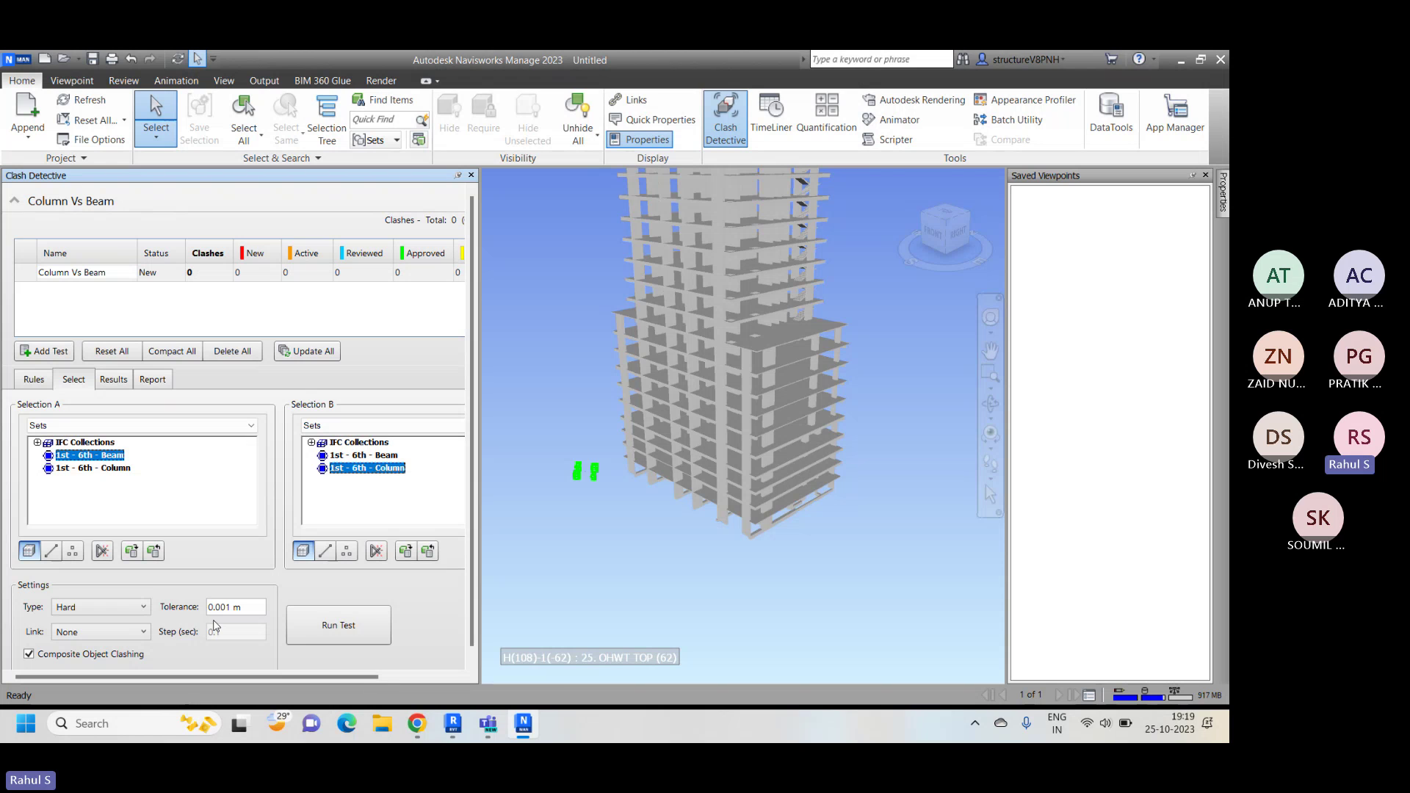
left_click(359, 636)
scroll(764, 443, "down", 2)
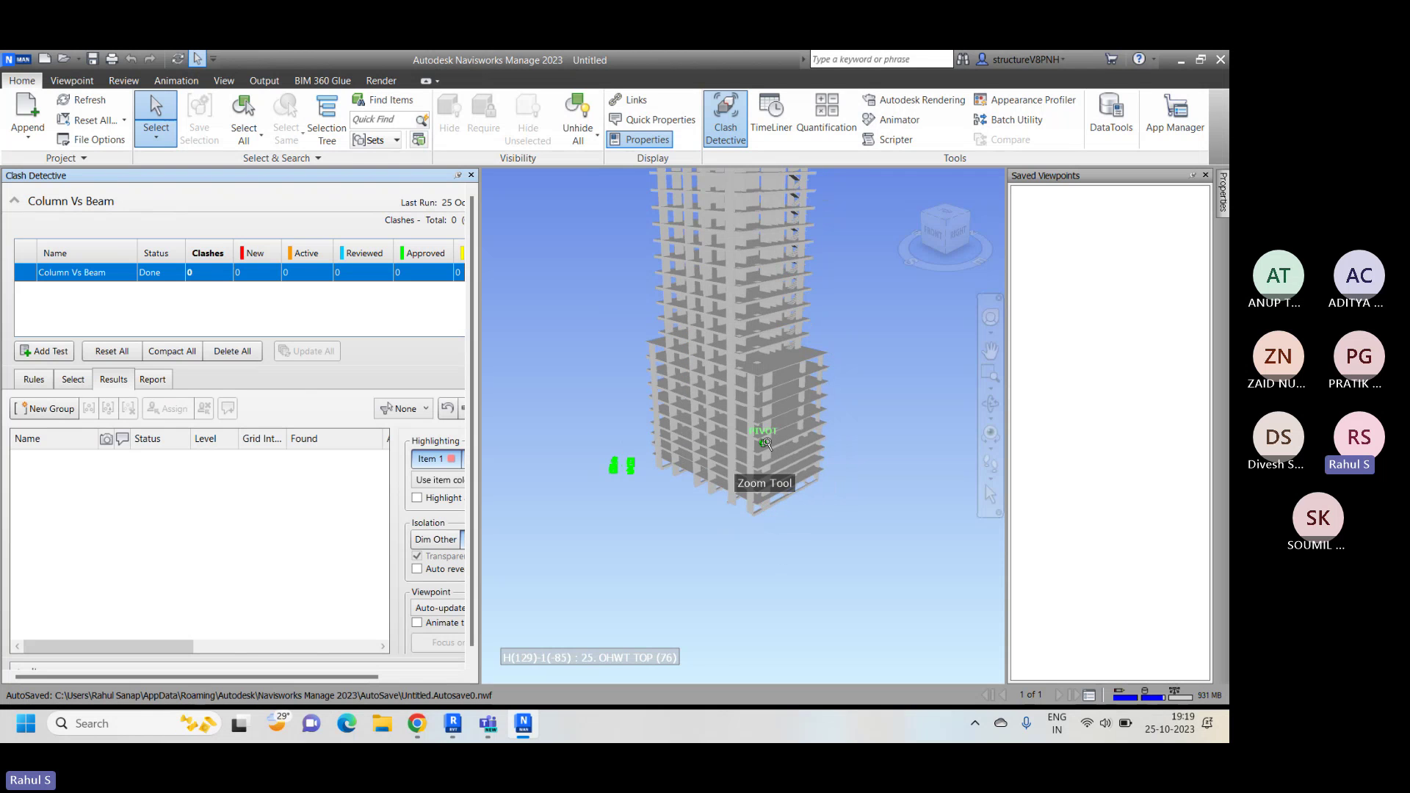
scroll(787, 535, "down", 2)
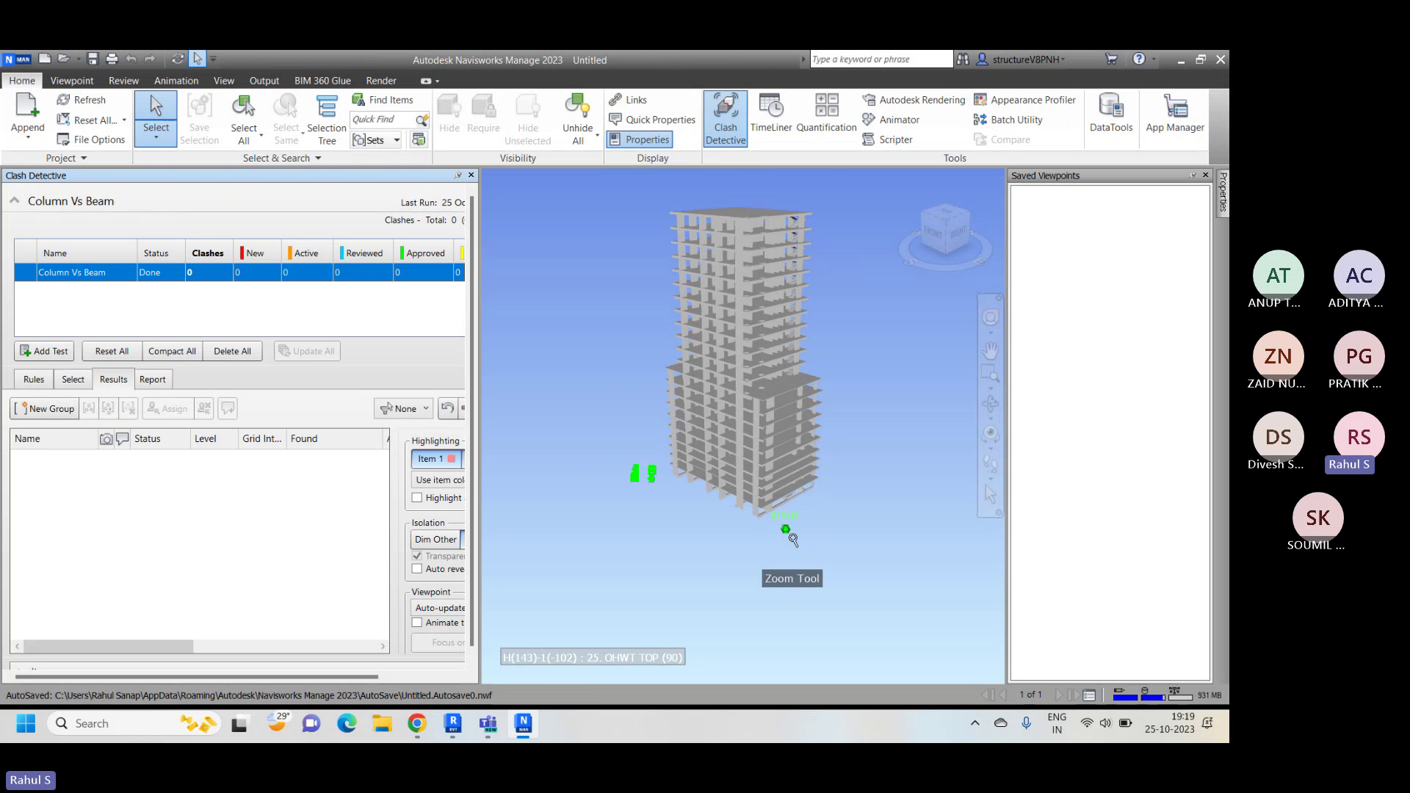
scroll(783, 385, "up", 3)
scroll(783, 385, "down", 2)
middle_click_drag(816, 441, 785, 486, "shift")
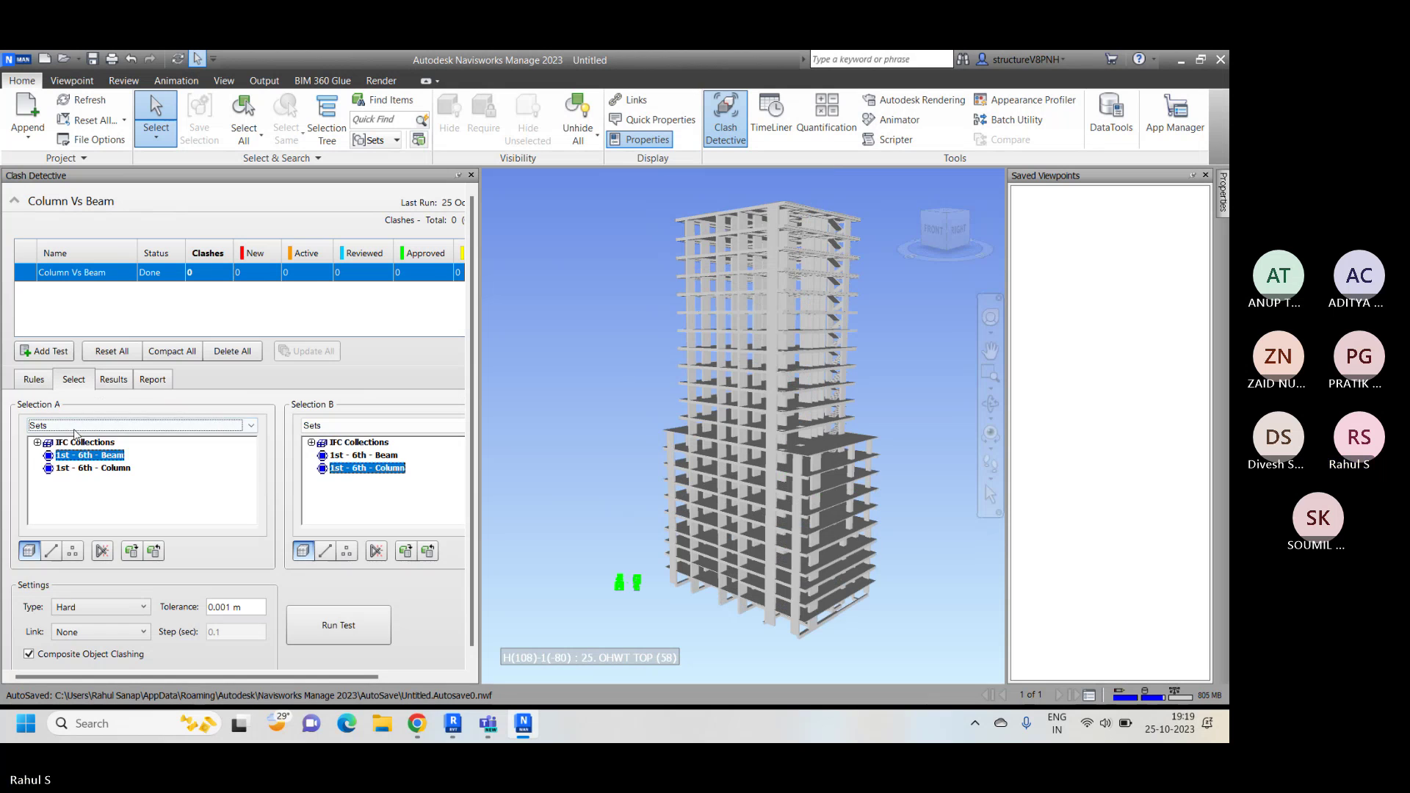
Step: Switch both selections to the Standard tree and run the test with 3507_MERLIN MUNDHWA_Structure_Vol_2.ifc as Selection A and Selection B
left_click(140, 425)
left_click(74, 439)
left_click(313, 429)
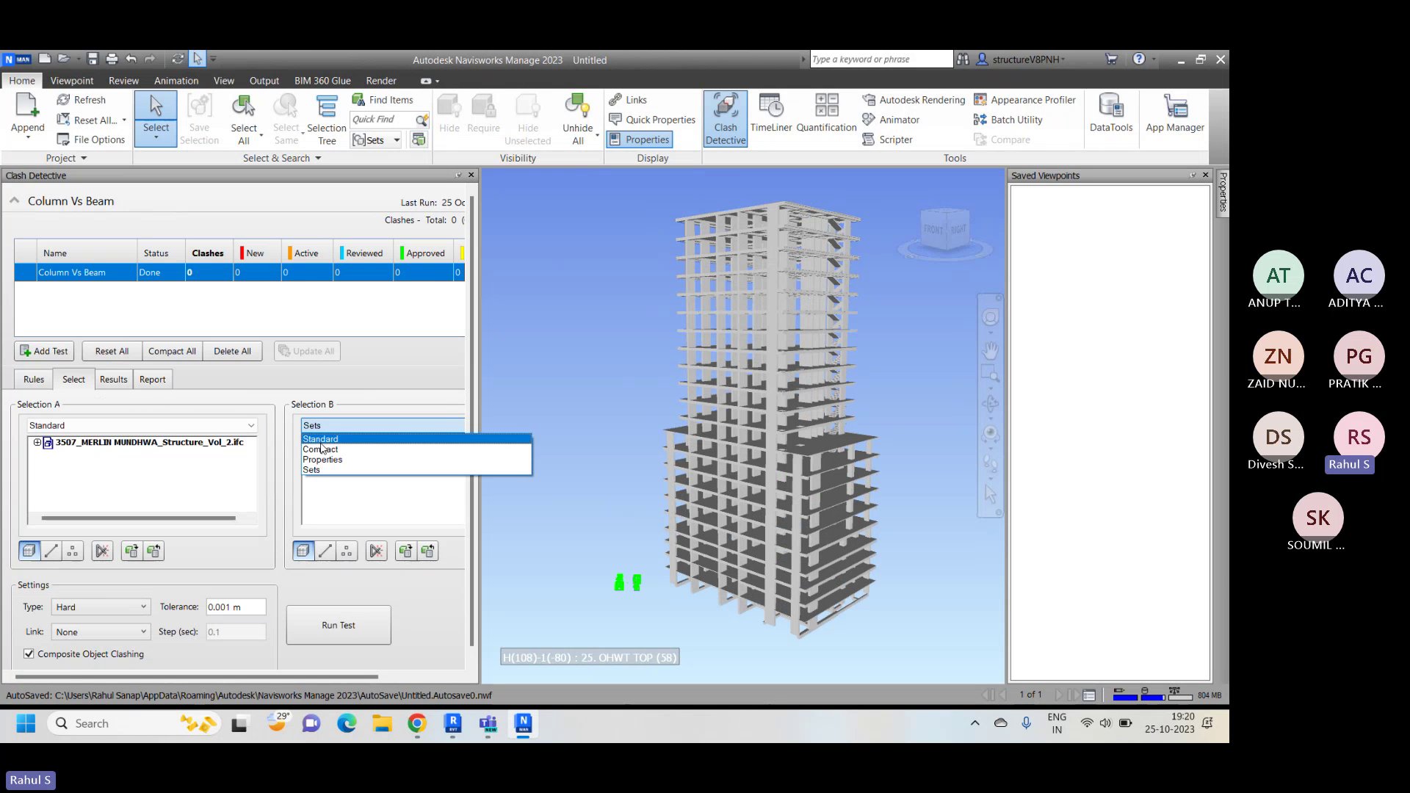
left_click(324, 437)
left_click(92, 443)
left_click(349, 444)
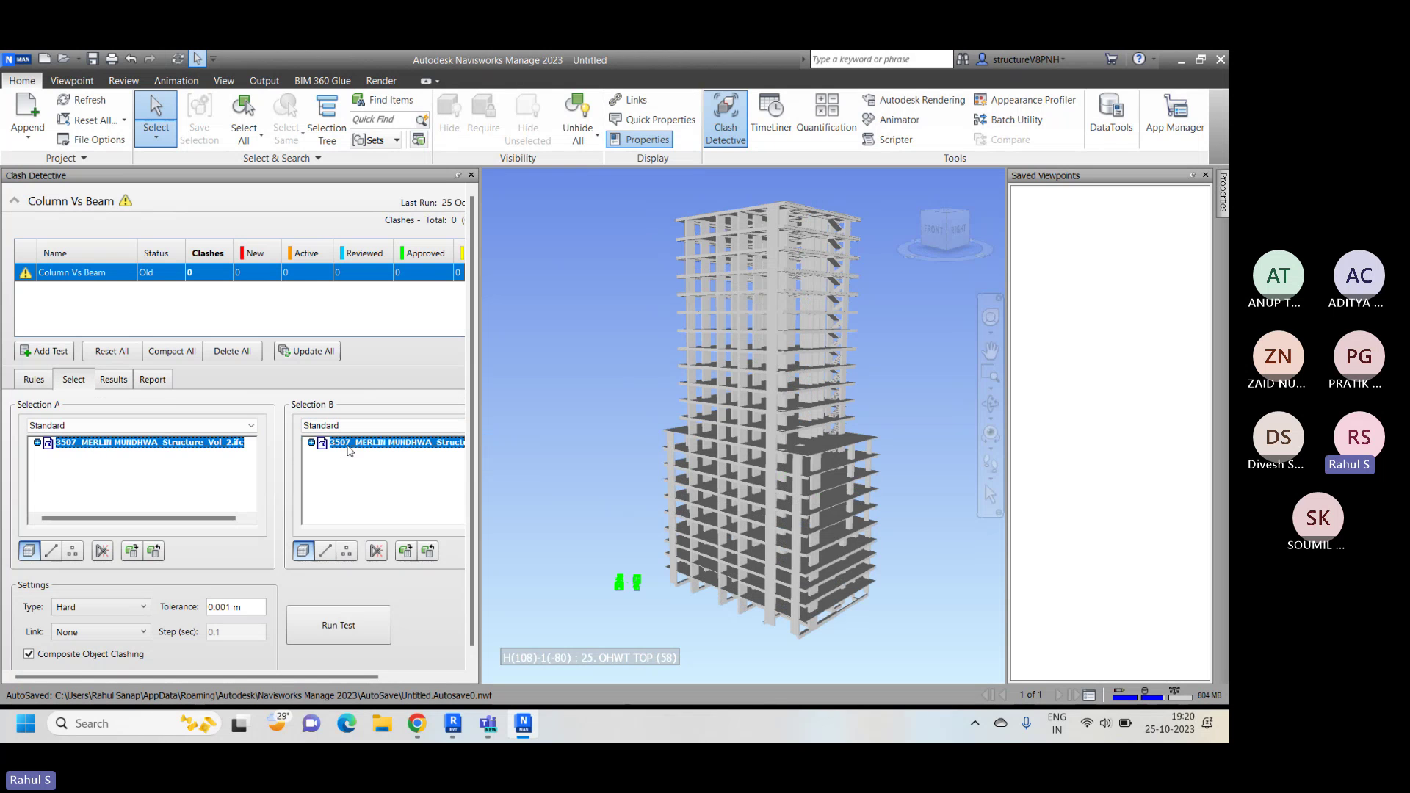
left_click(345, 627)
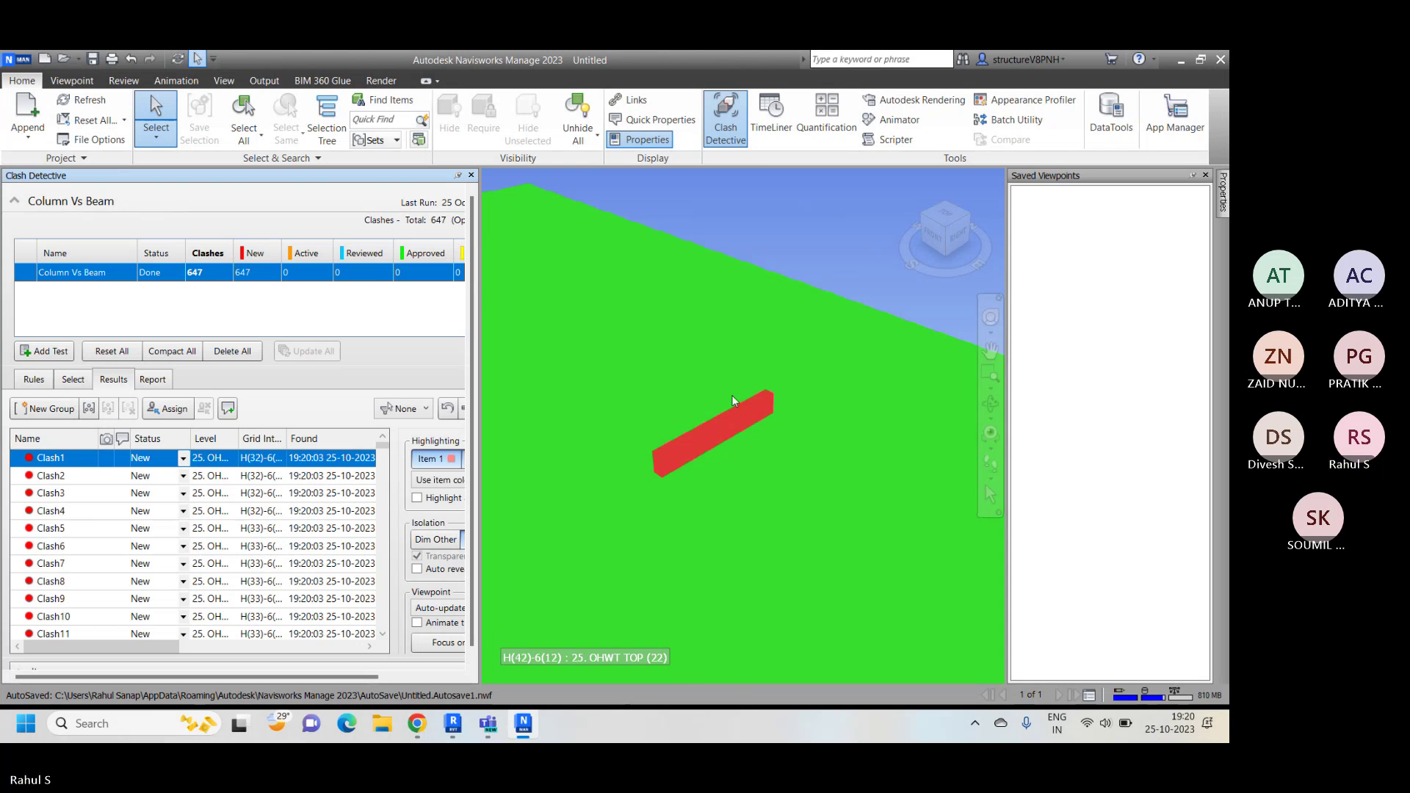
Step: Examine the two highlighted elements of Clash1 in the model view
scroll(661, 412, "down", 5)
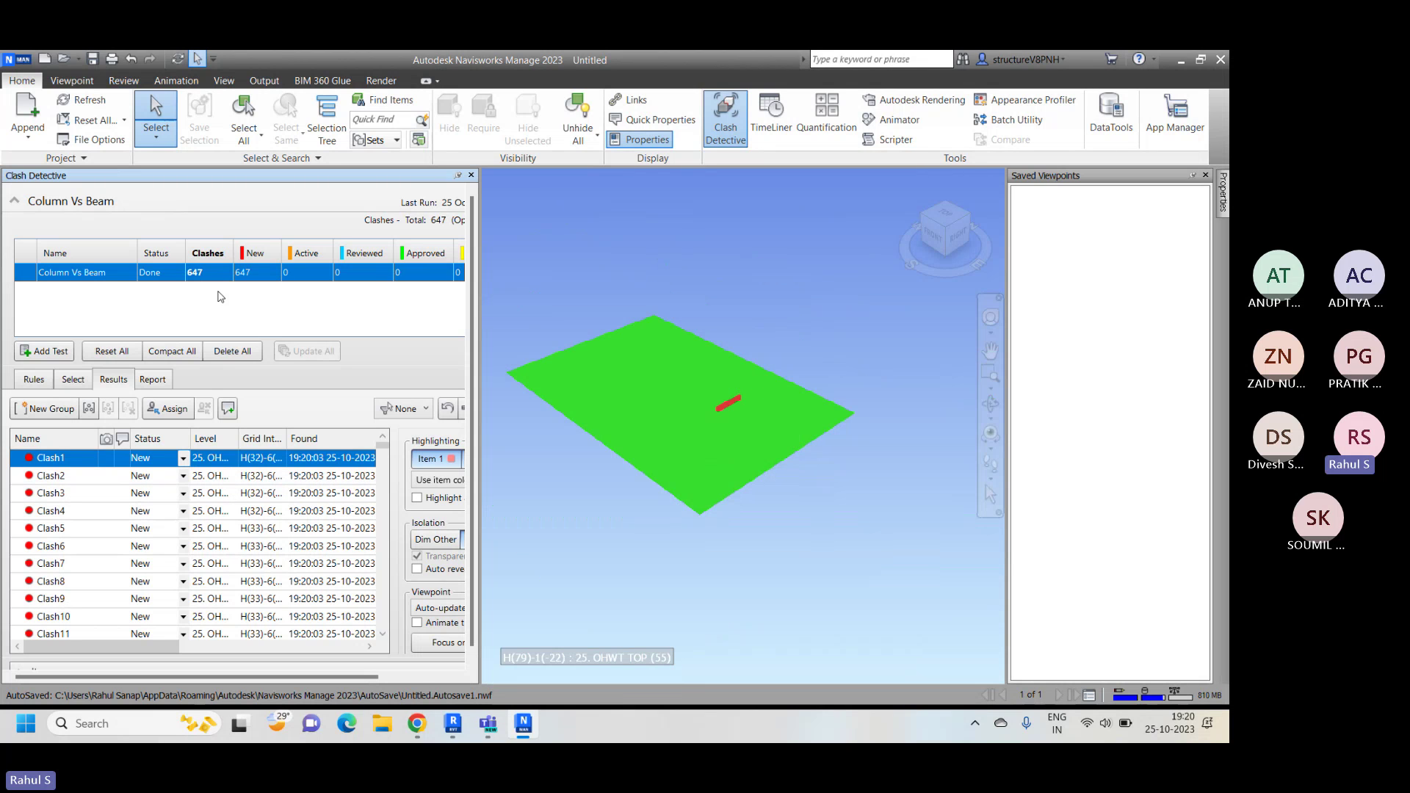
scroll(699, 458, "up", 5)
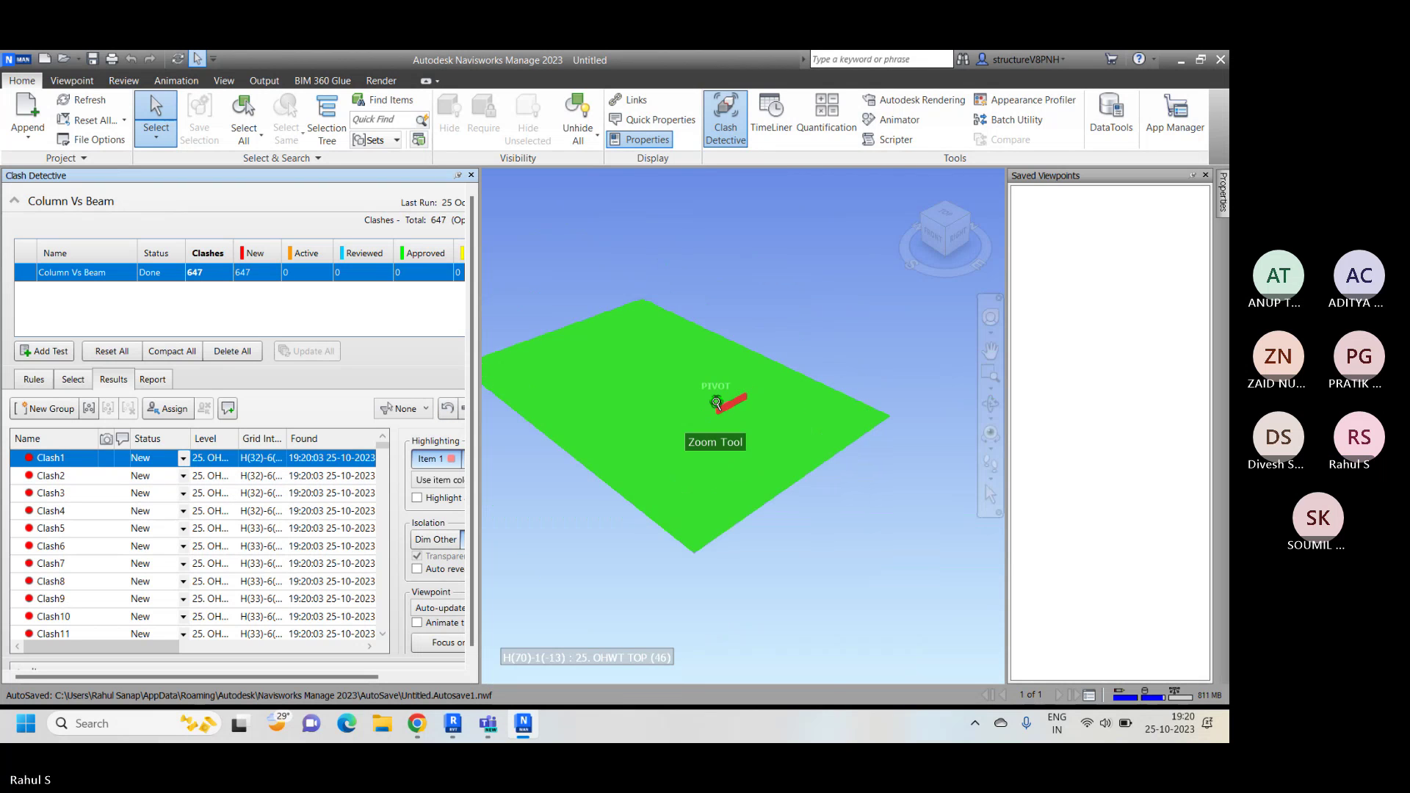
scroll(814, 425, "down", 3)
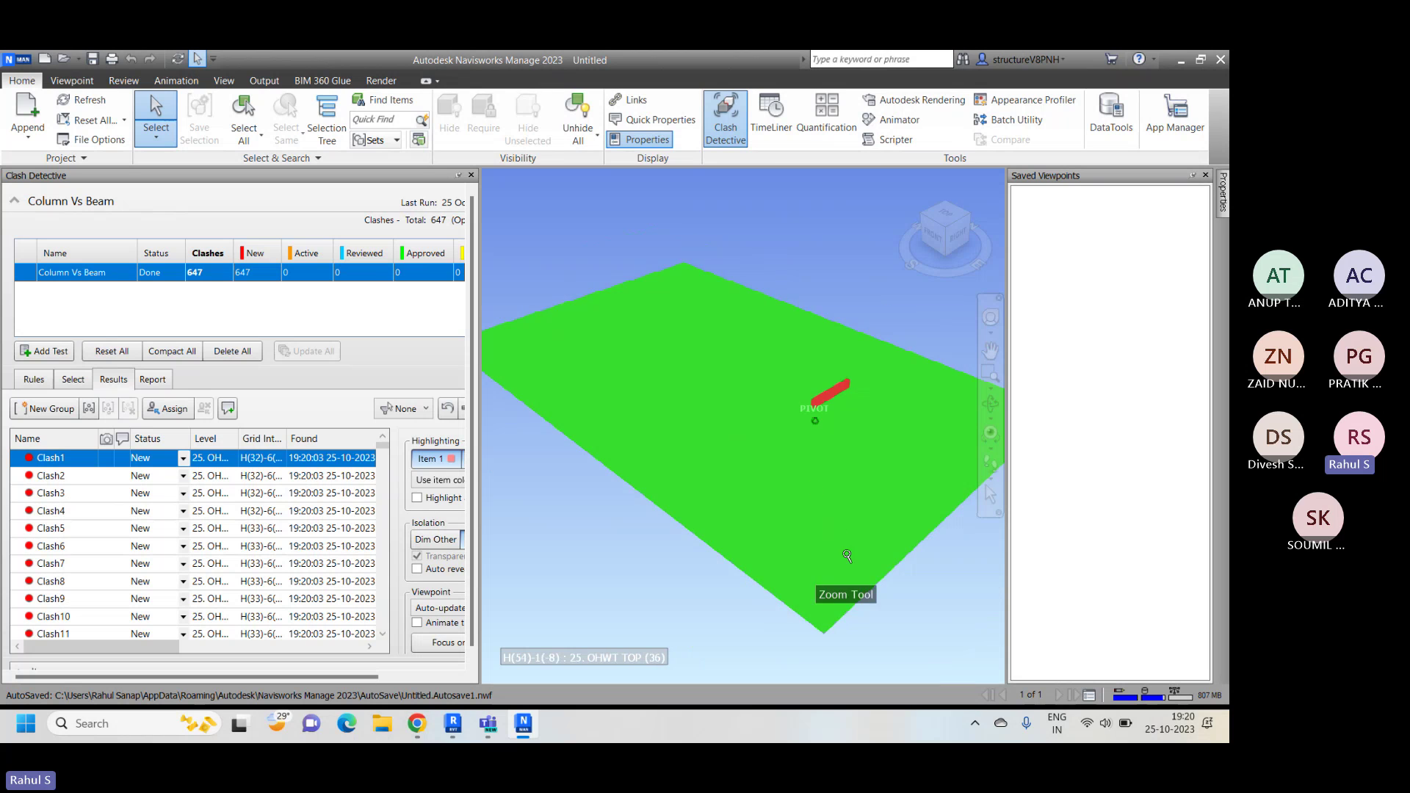
scroll(845, 398, "up", 1)
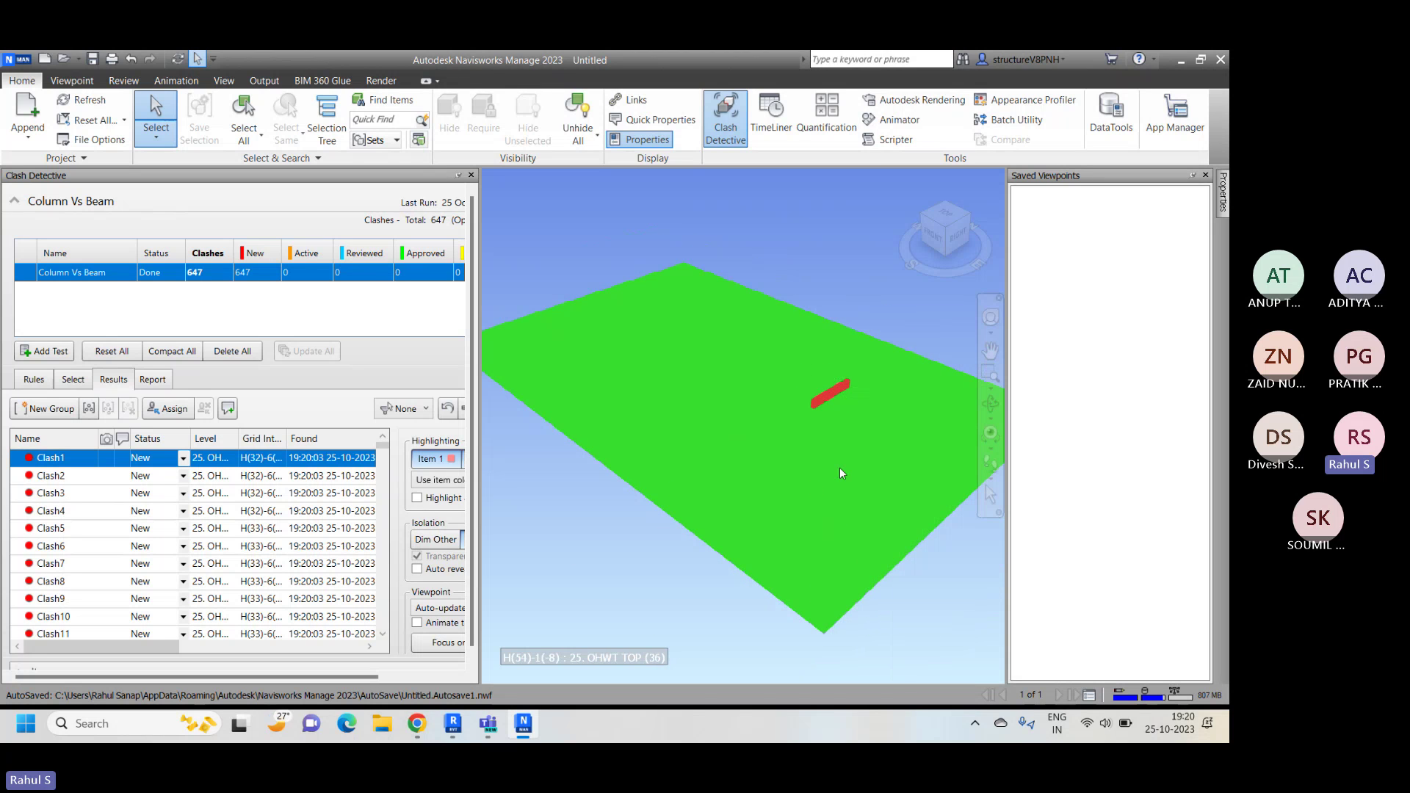
Step: Go through the results to Clash4 and examine its highlighted elements in the model view
left_click(59, 476)
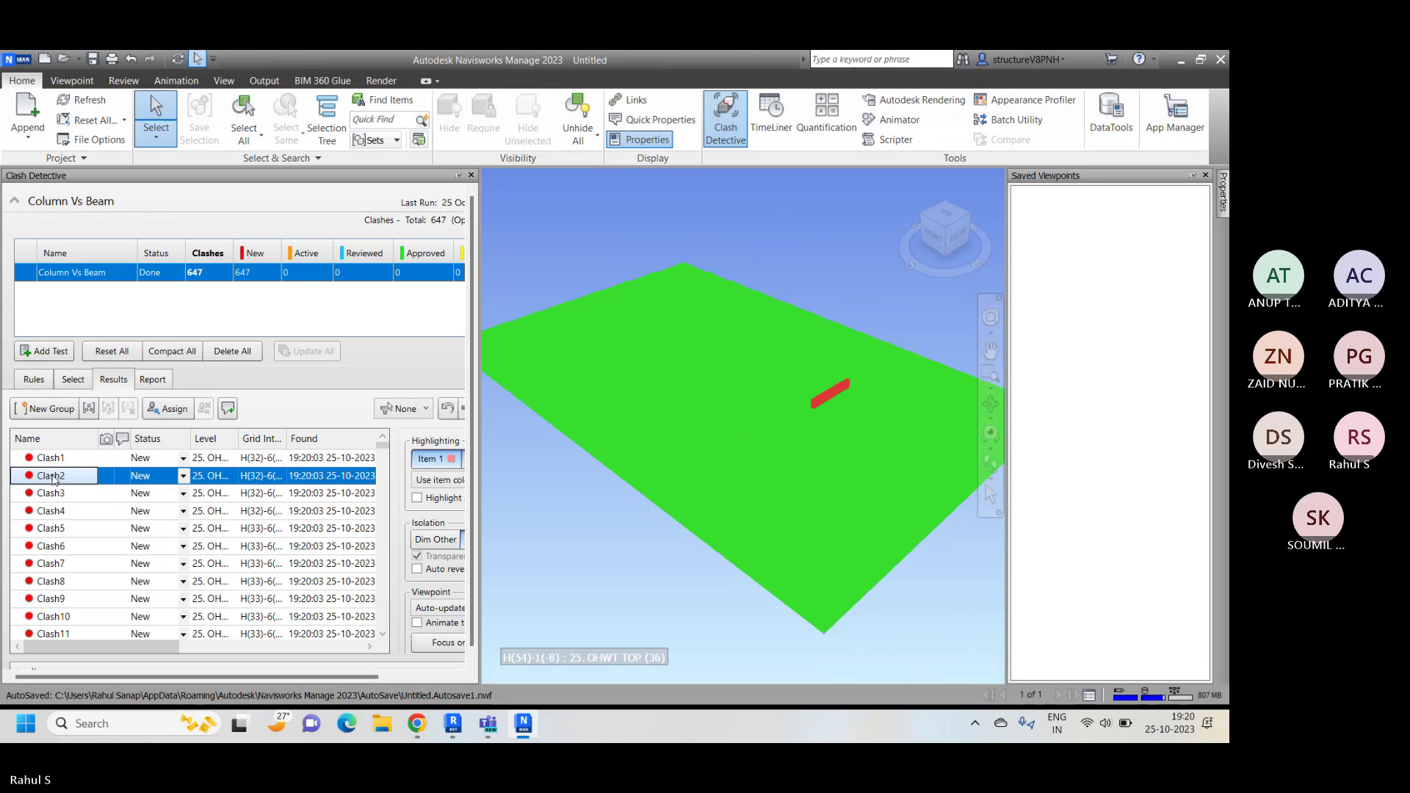
left_click(68, 512)
scroll(573, 419, "down", 2)
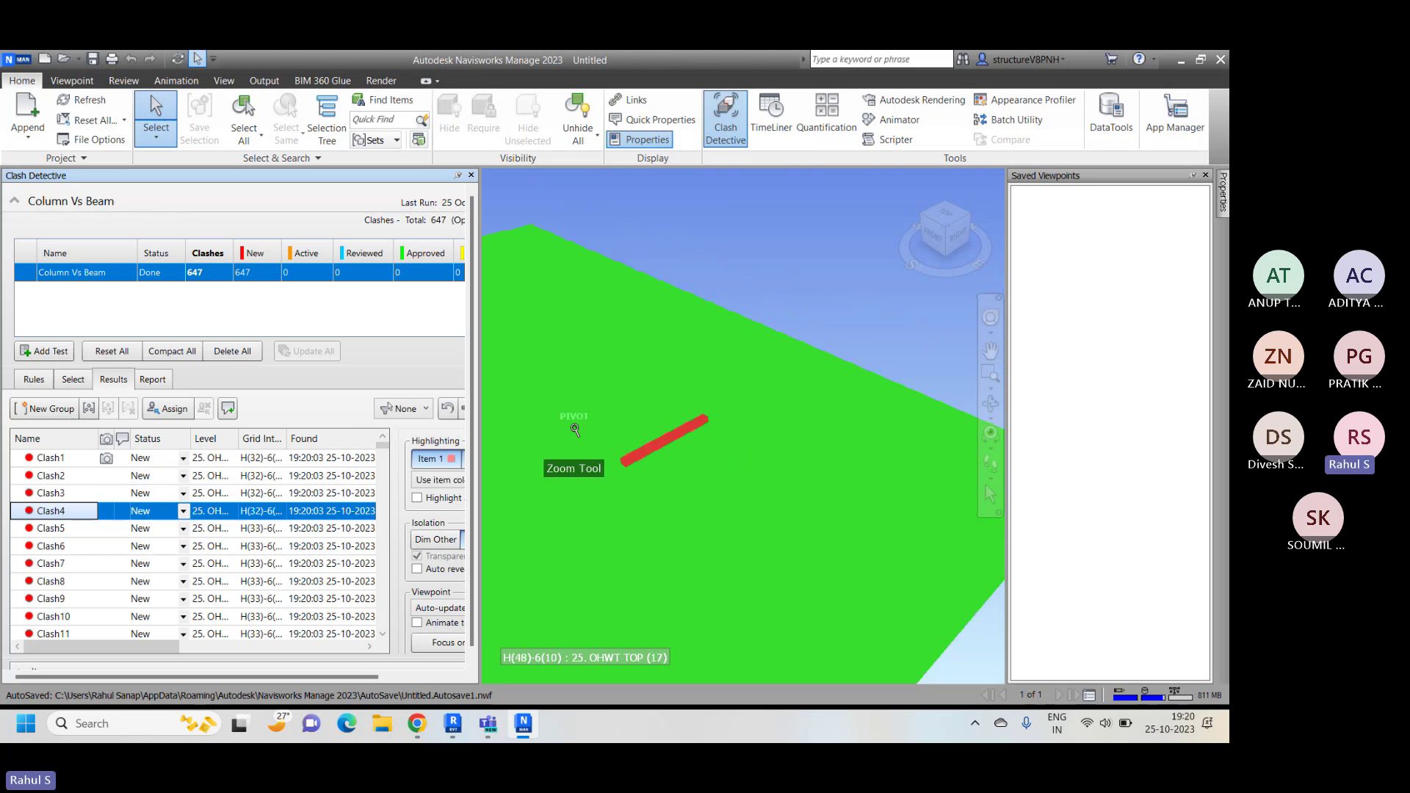
scroll(774, 344, "down", 2)
scroll(775, 345, "down", 3)
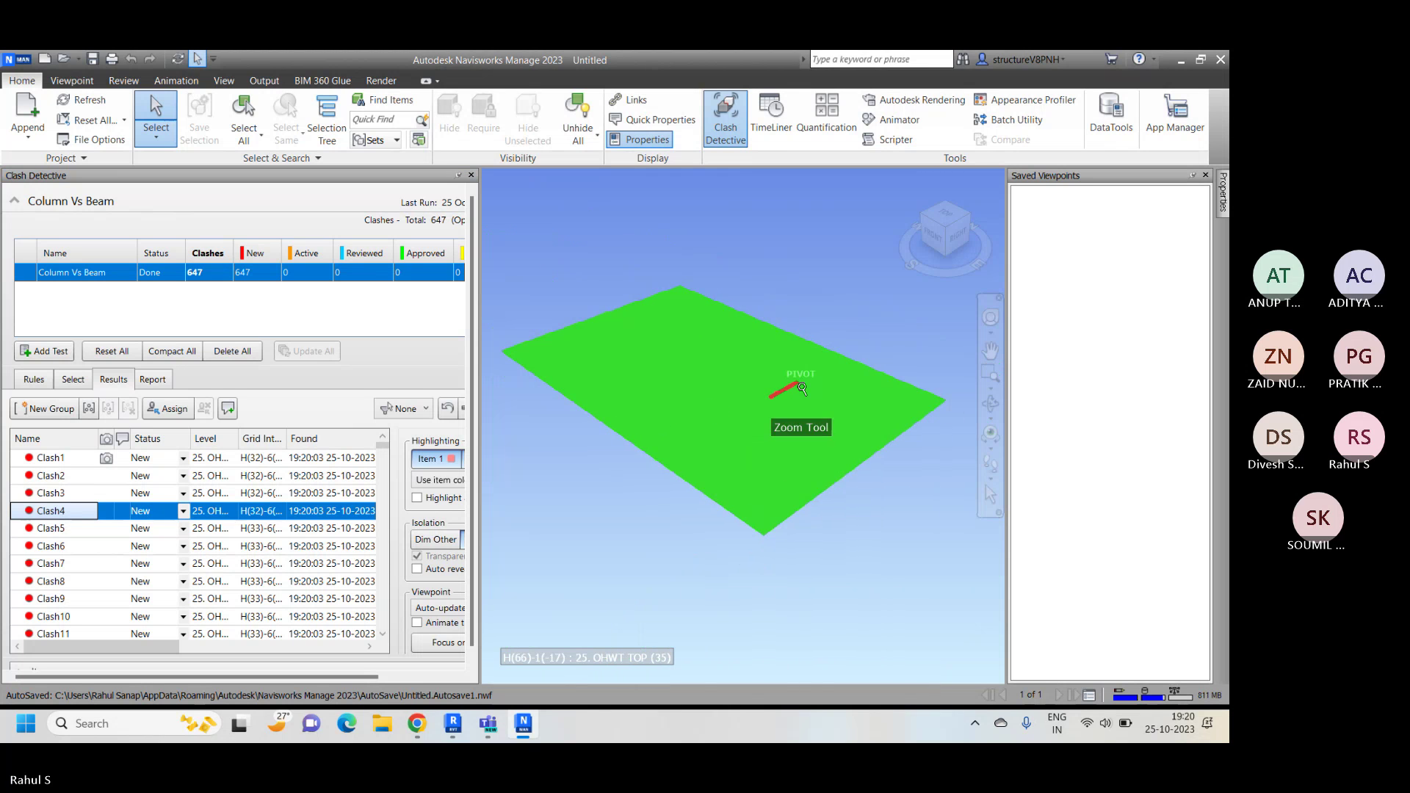
Step: Go on to Clash6 and examine closely where its two elements intersect
left_click(53, 529)
left_click(64, 545)
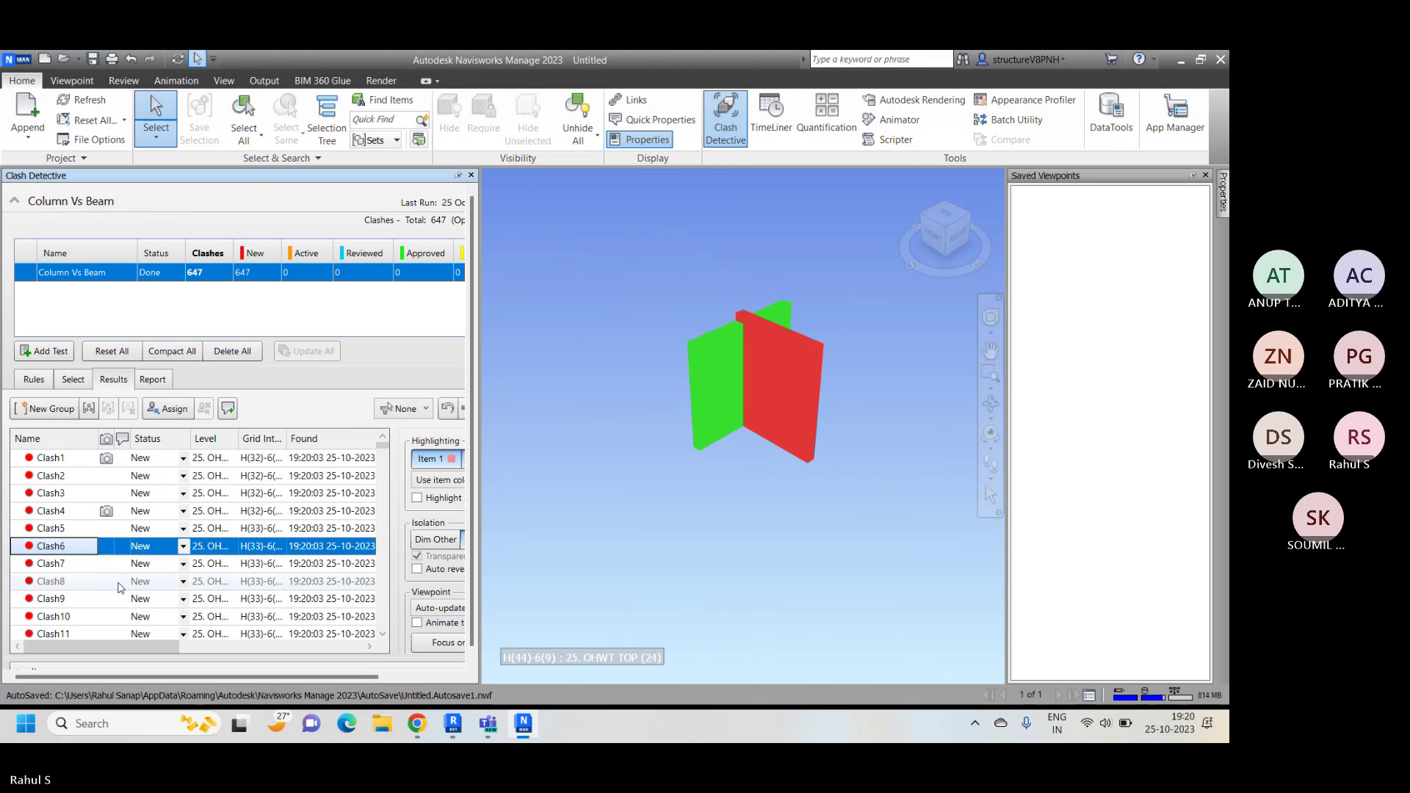
scroll(774, 351, "up", 2)
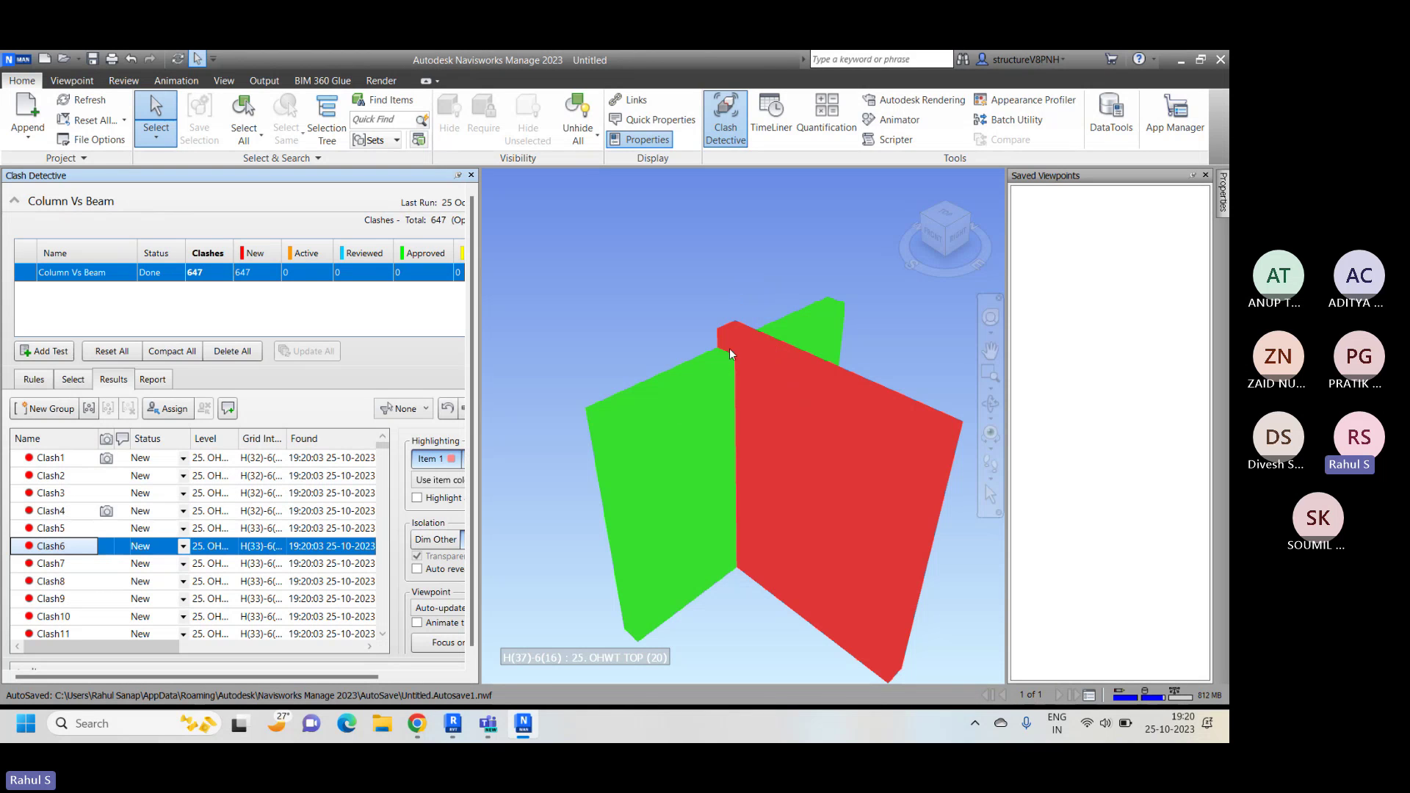
scroll(653, 326, "down", 2)
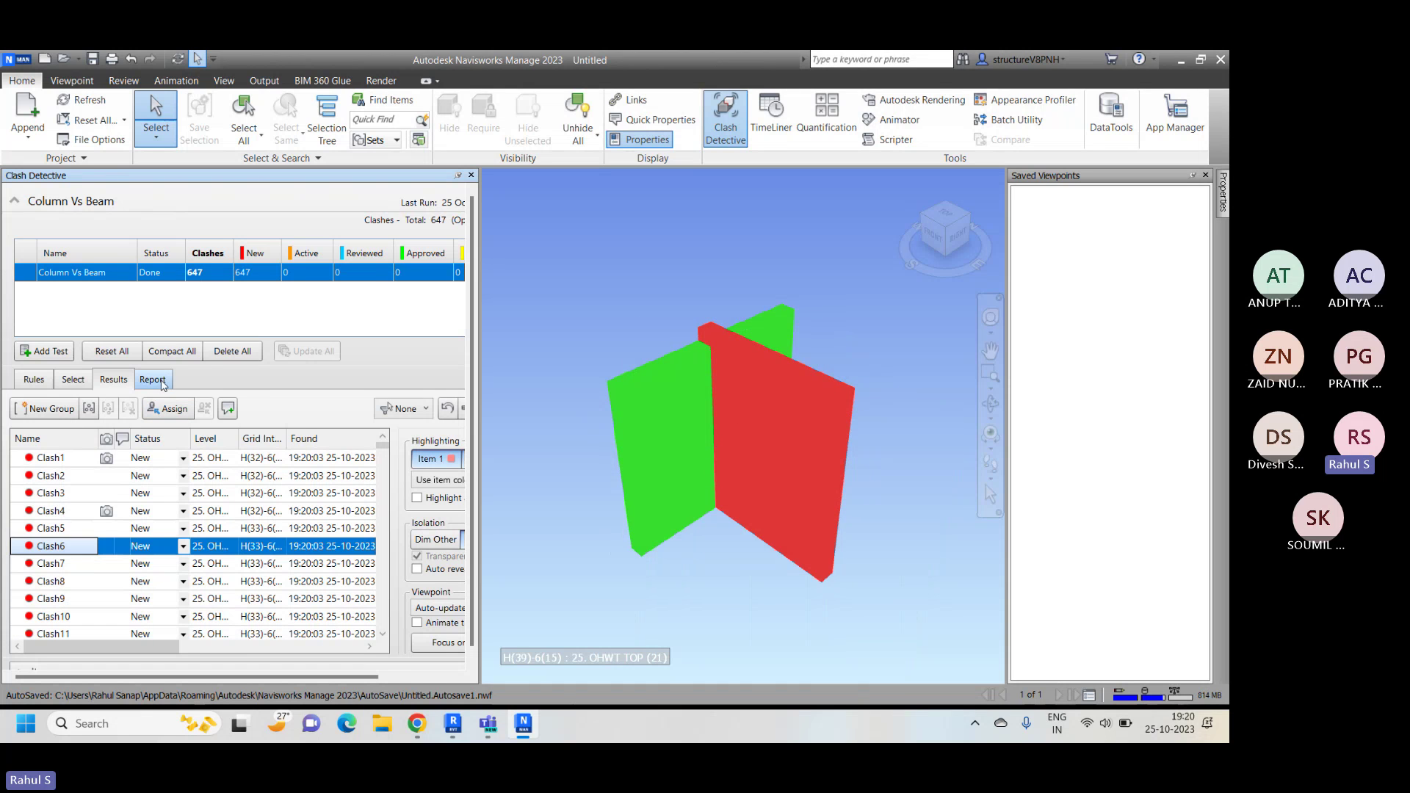
Step: Write an HTML (Tabular) report of the current test's new clashes and save it to the Desktop as Column Vs Beam
left_click(163, 379)
scroll(104, 482, "down", 5)
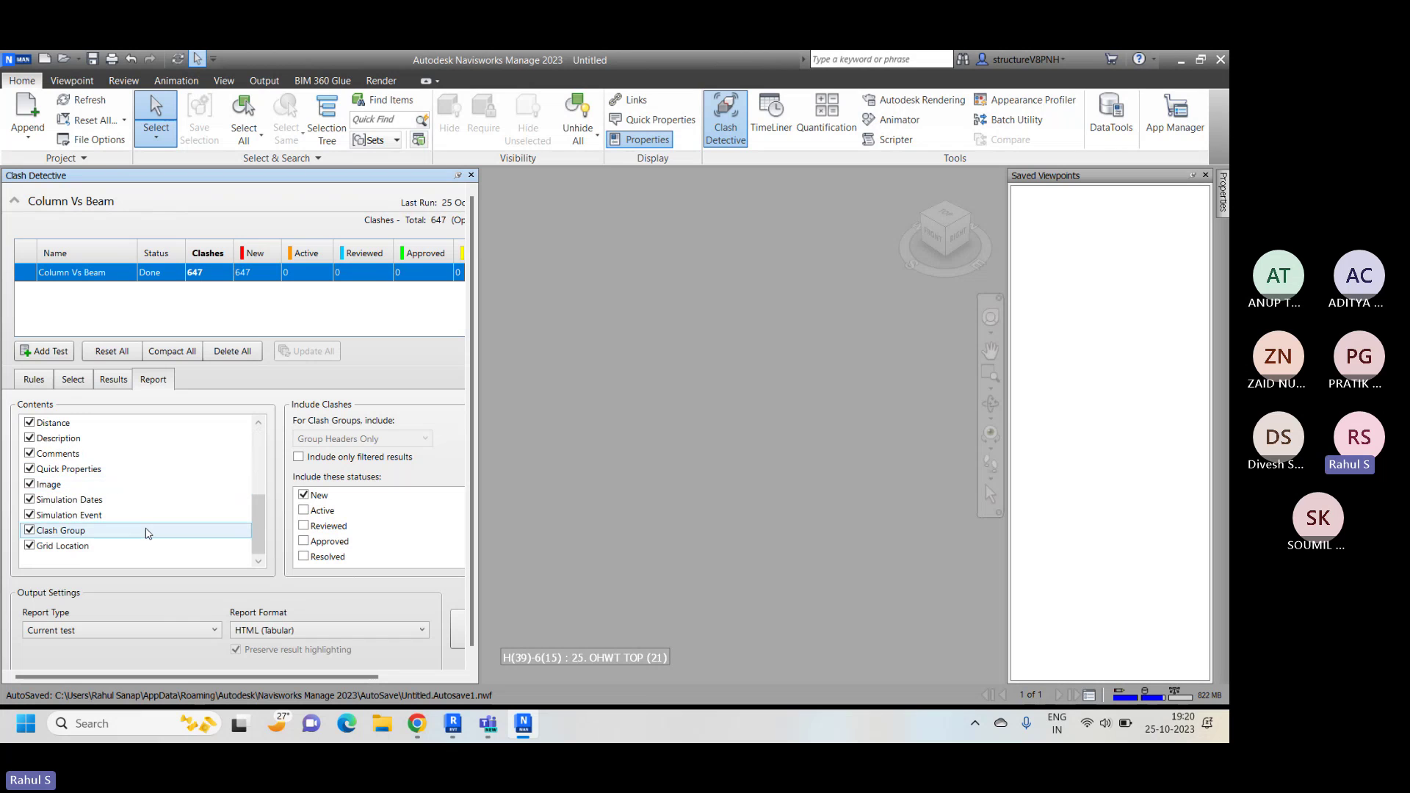
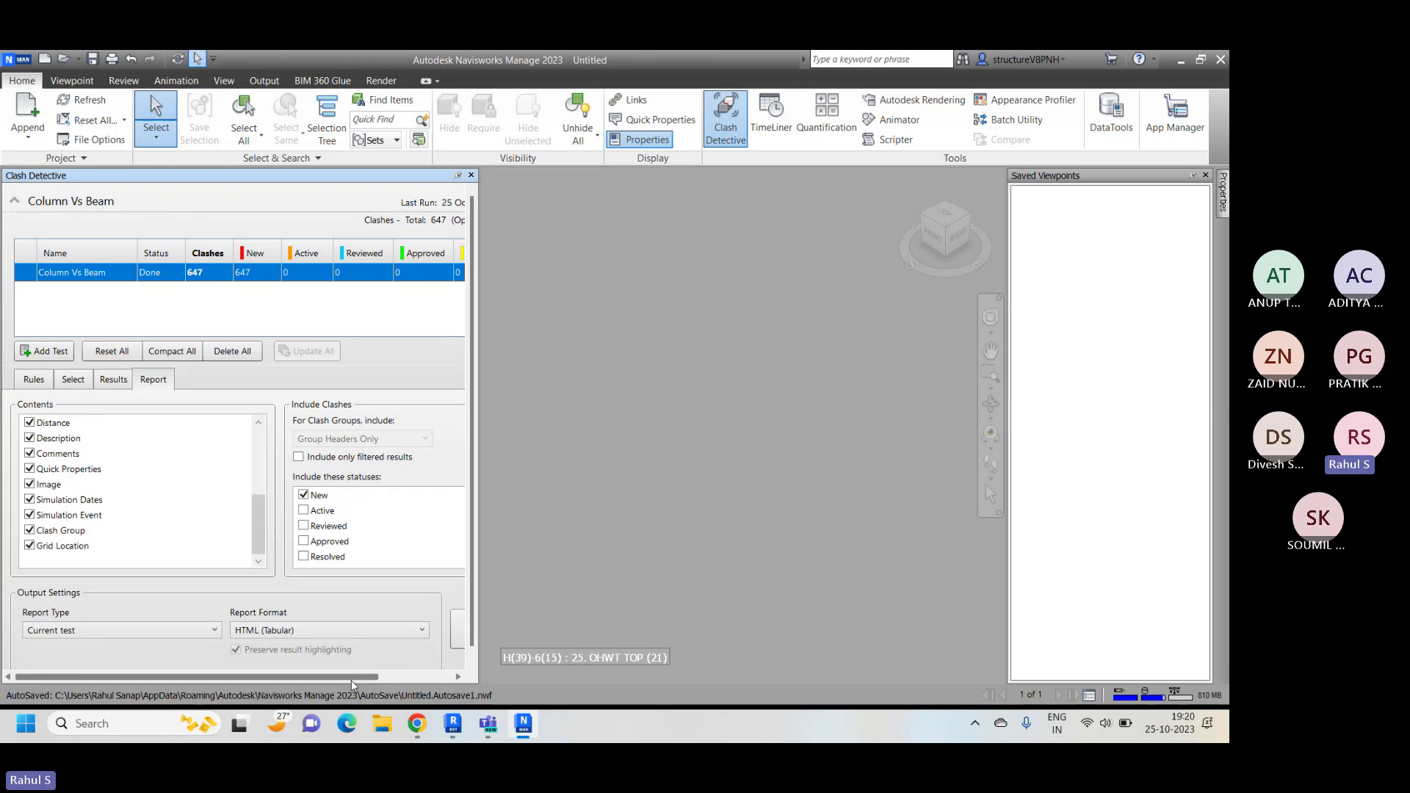
left_click_drag(351, 677, 415, 664)
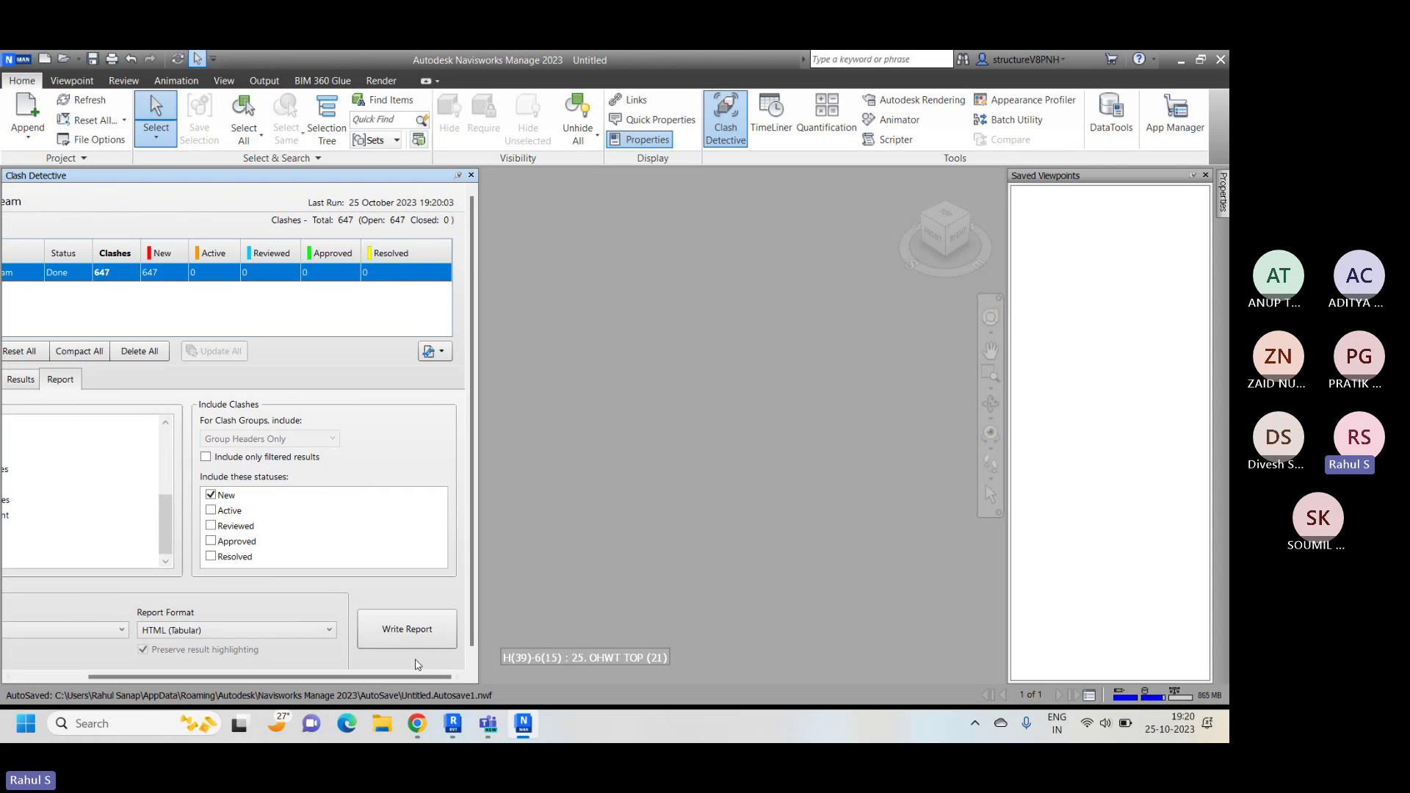
left_click(410, 637)
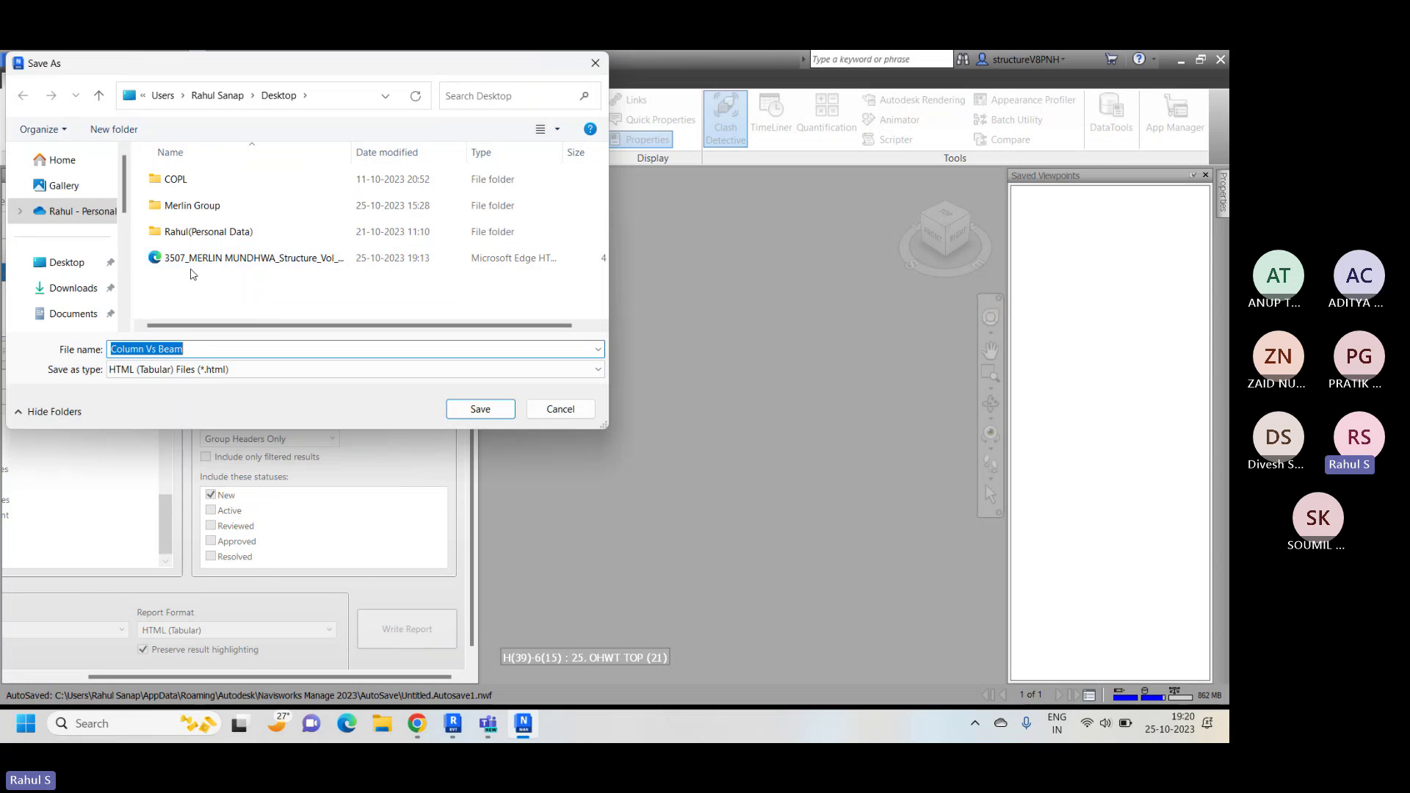
left_click(63, 263)
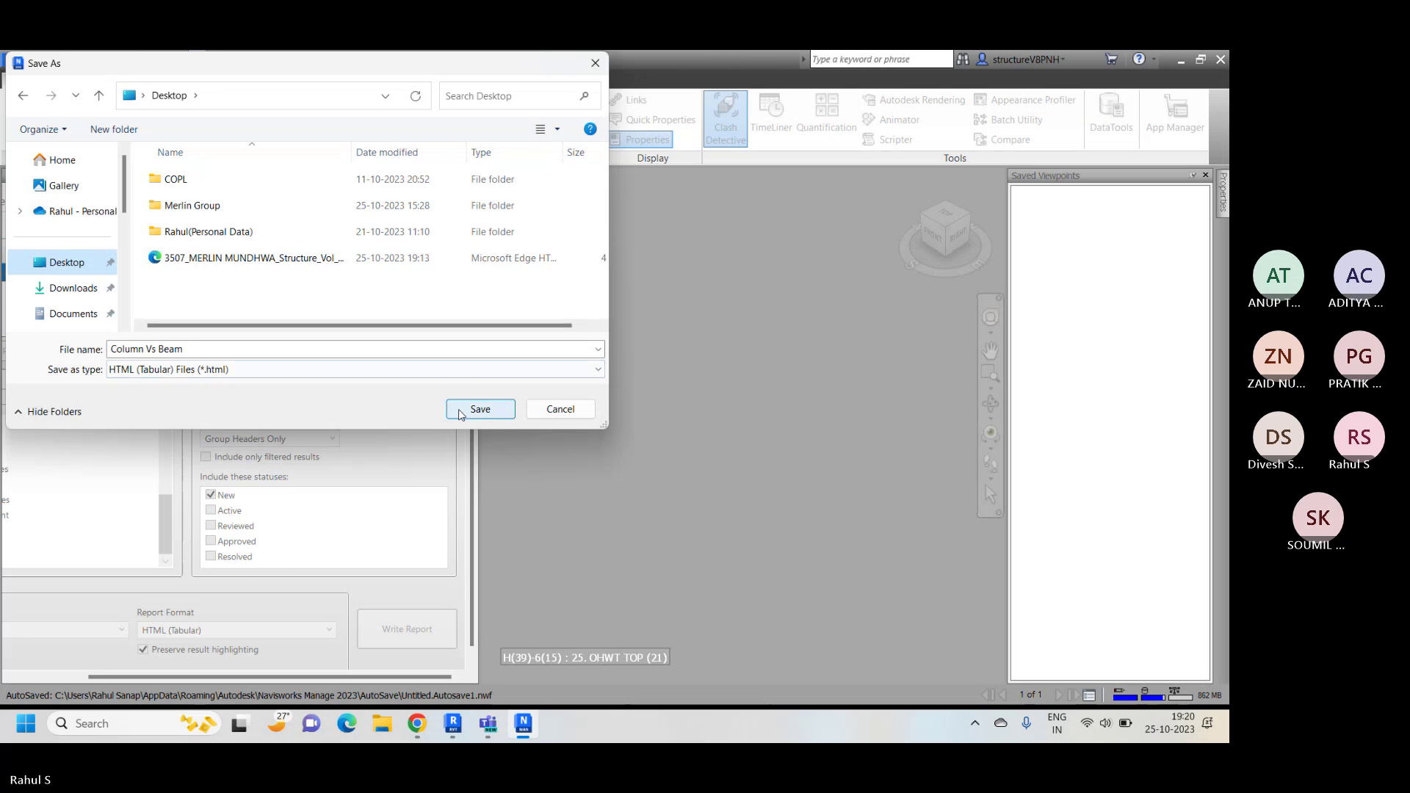
left_click(479, 410)
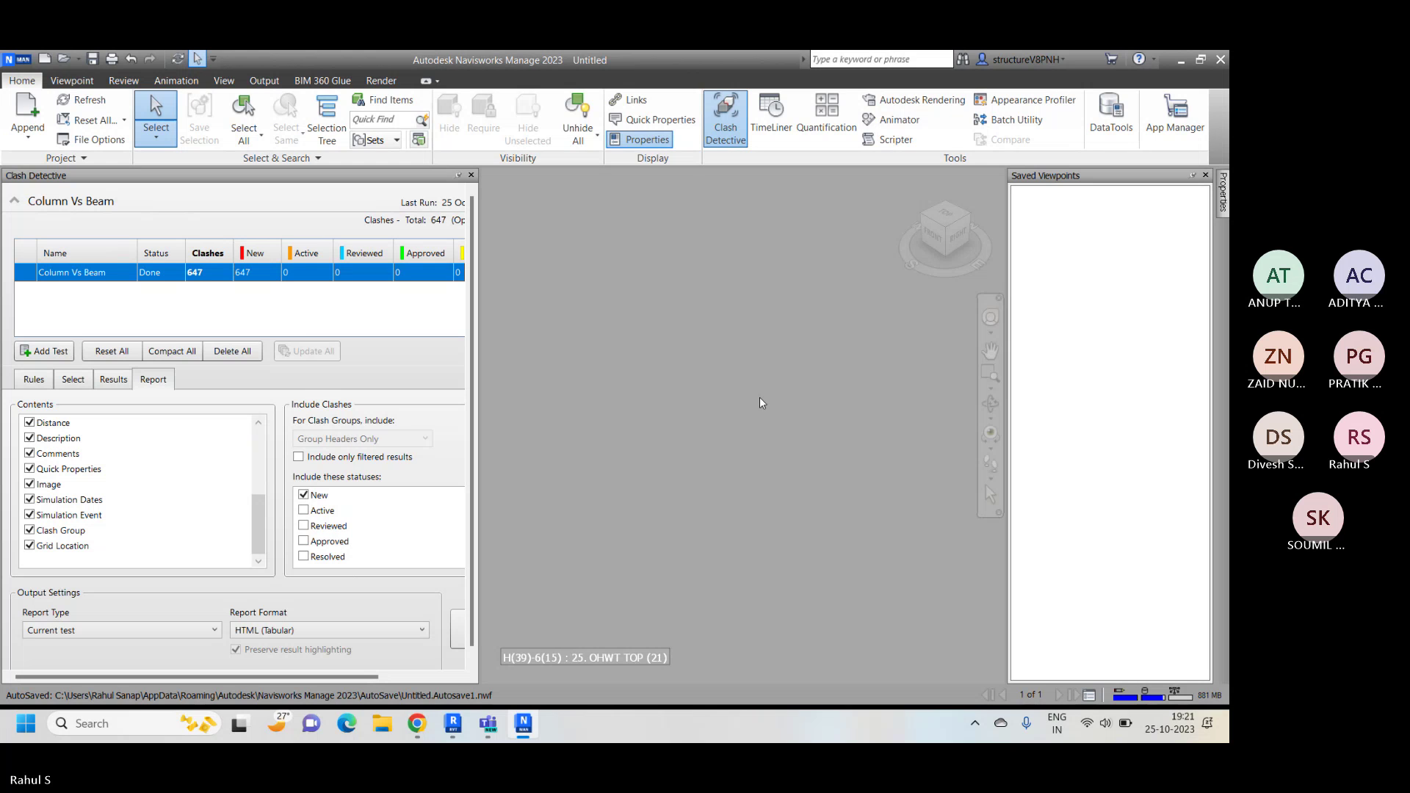
Step: Minimize the program window, refresh the desktop and open the saved Column Vs Beam report in Edge
left_click(1178, 63)
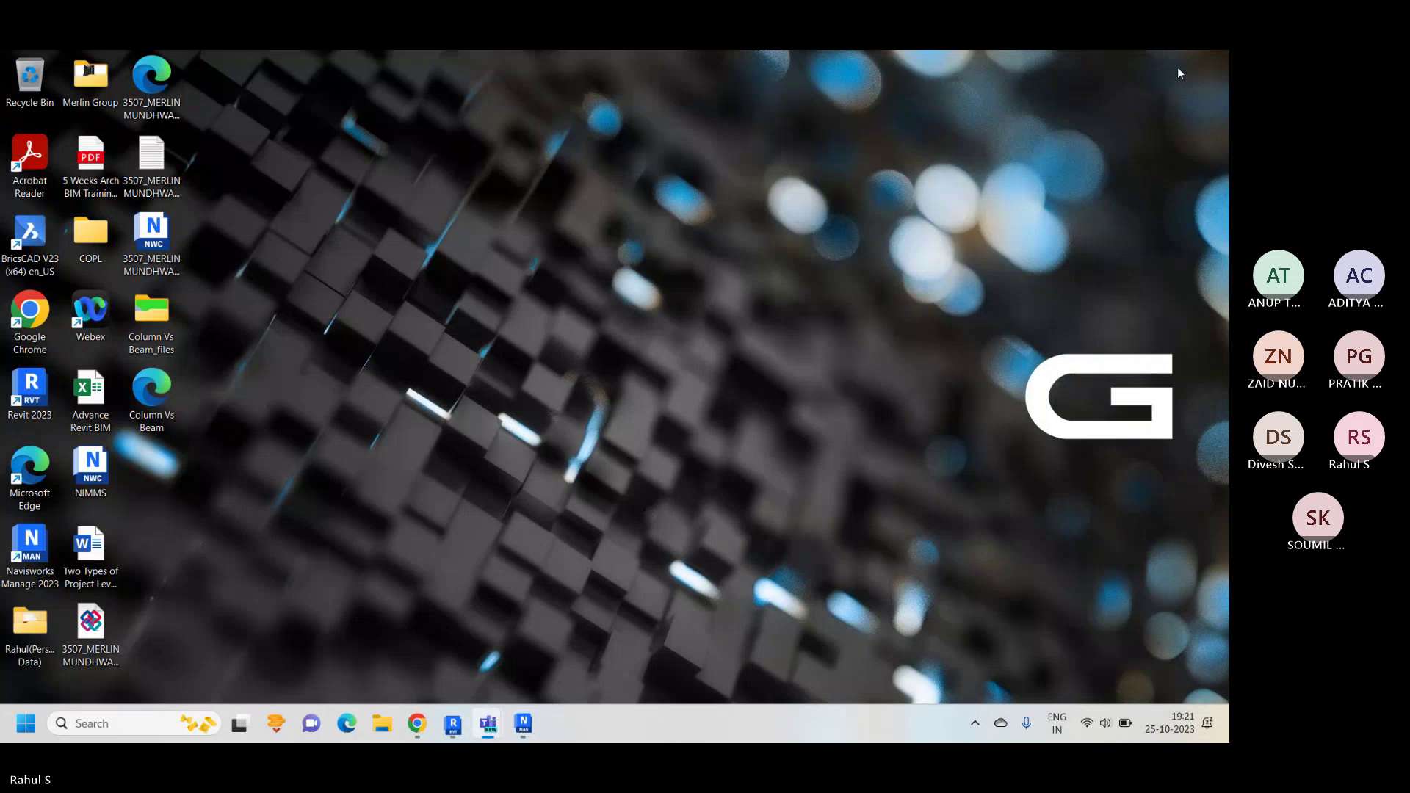
right_click(864, 197)
left_click(907, 255)
double_click(150, 388)
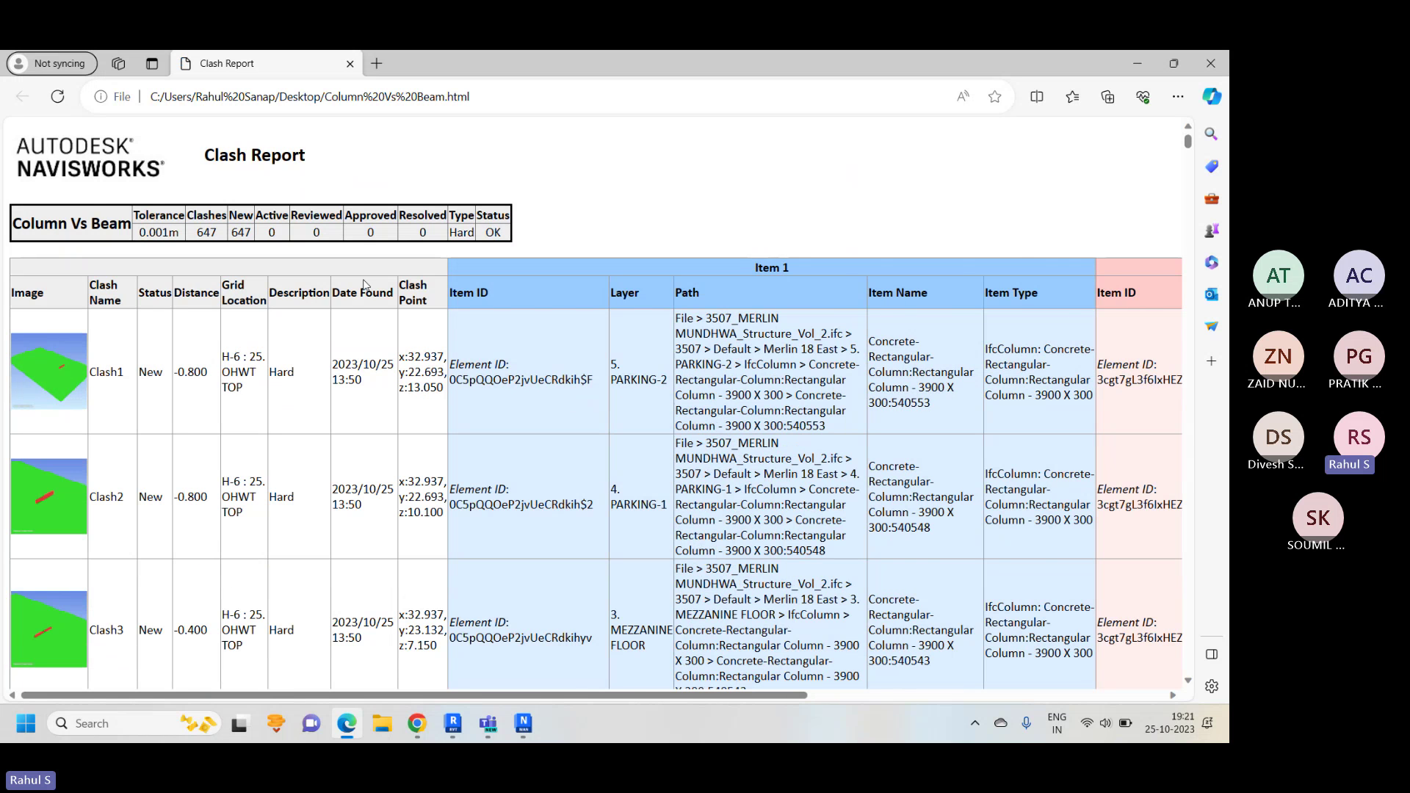
Step: Look through the clash report's entries and examine Clash1's grid location and Item 1 path
scroll(128, 424, "down", 5)
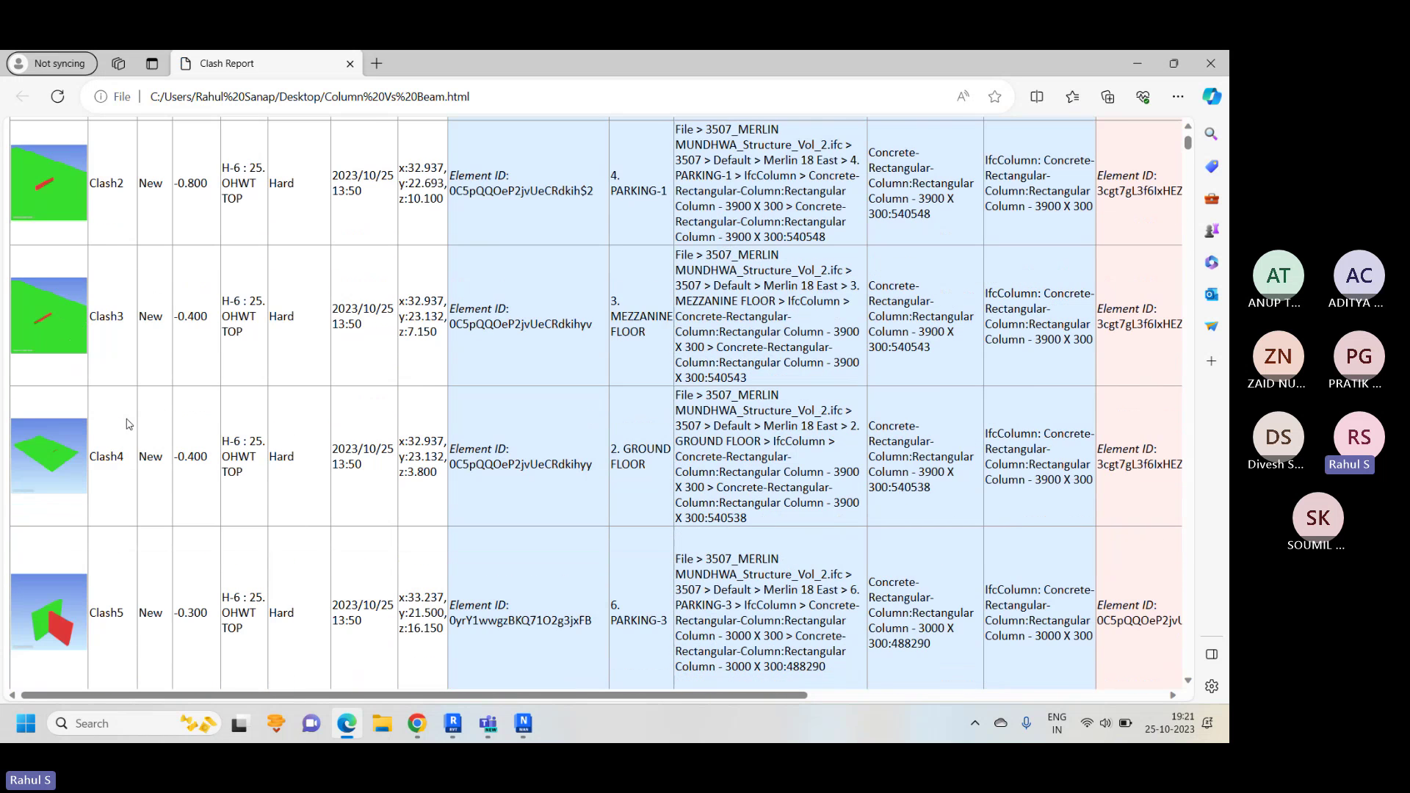
scroll(132, 418, "down", 6)
scroll(389, 448, "up", 11)
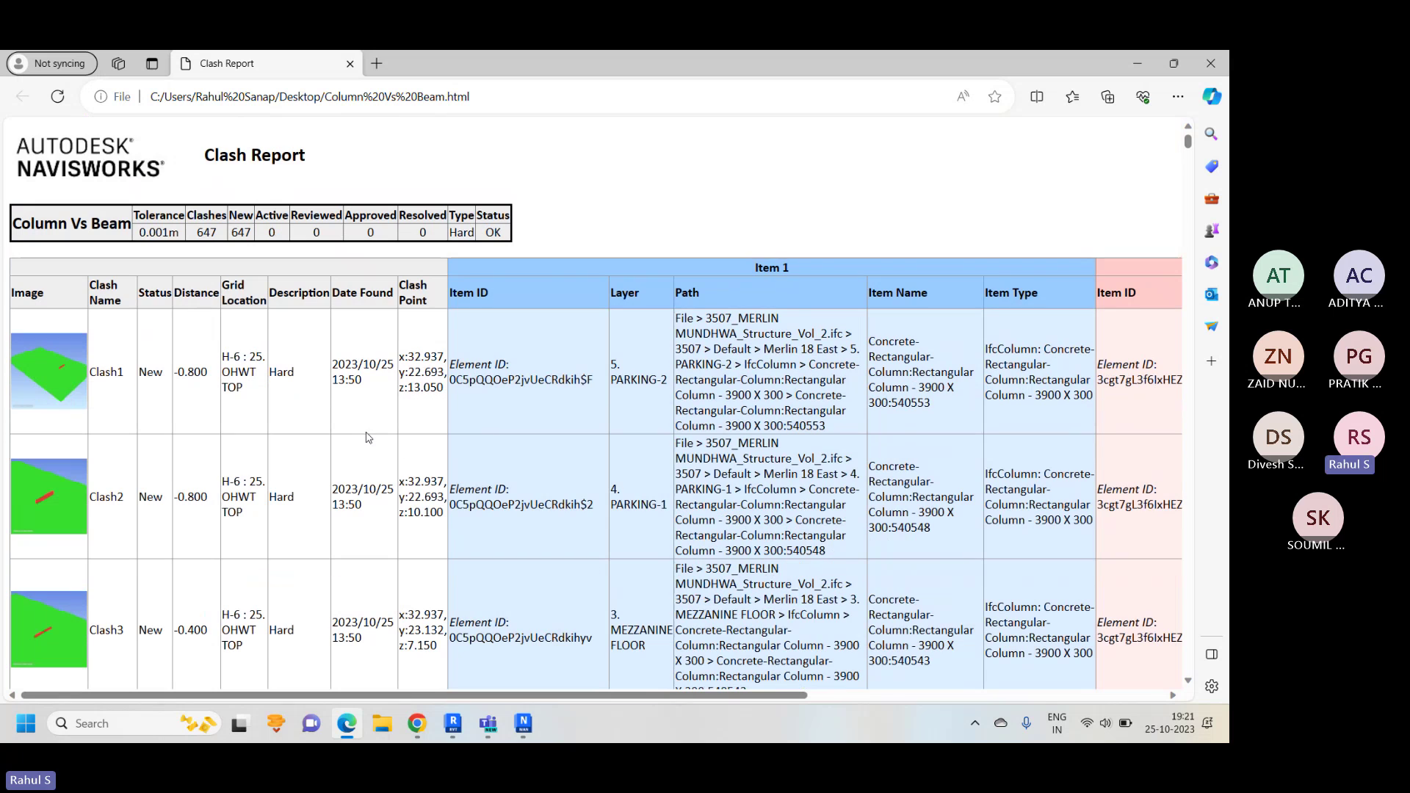
left_click_drag(260, 399, 230, 357)
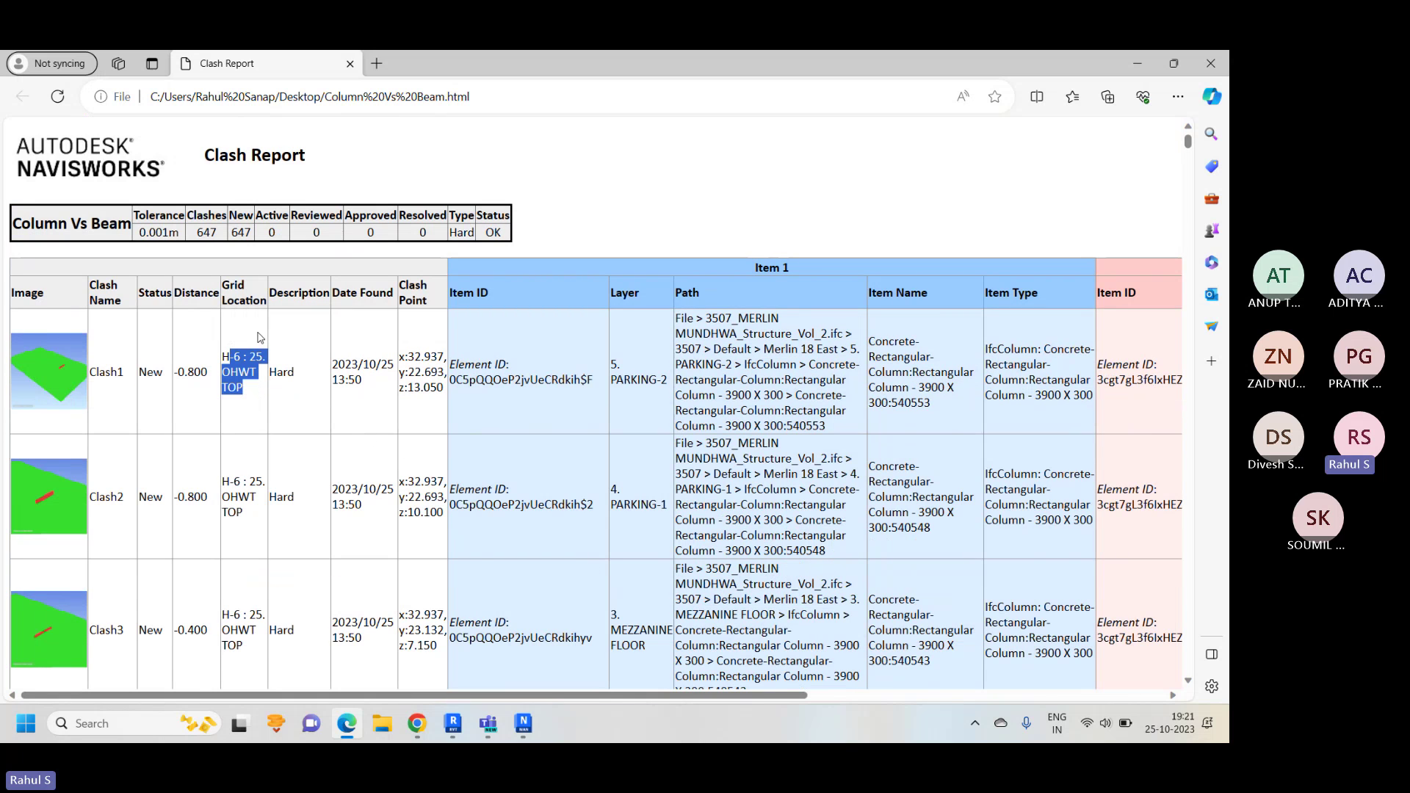
left_click(250, 377)
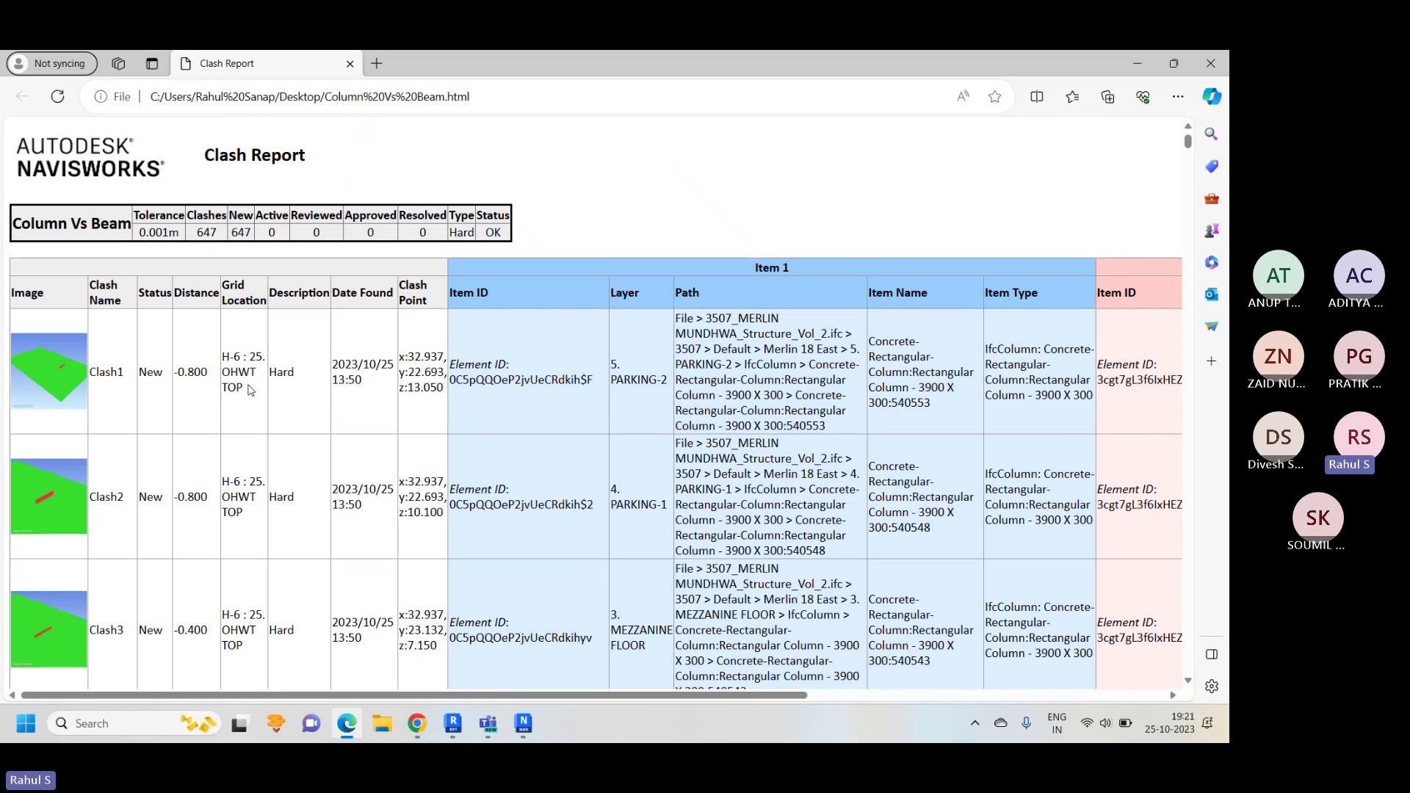
left_click_drag(247, 400, 248, 383)
left_click_drag(782, 397, 688, 380)
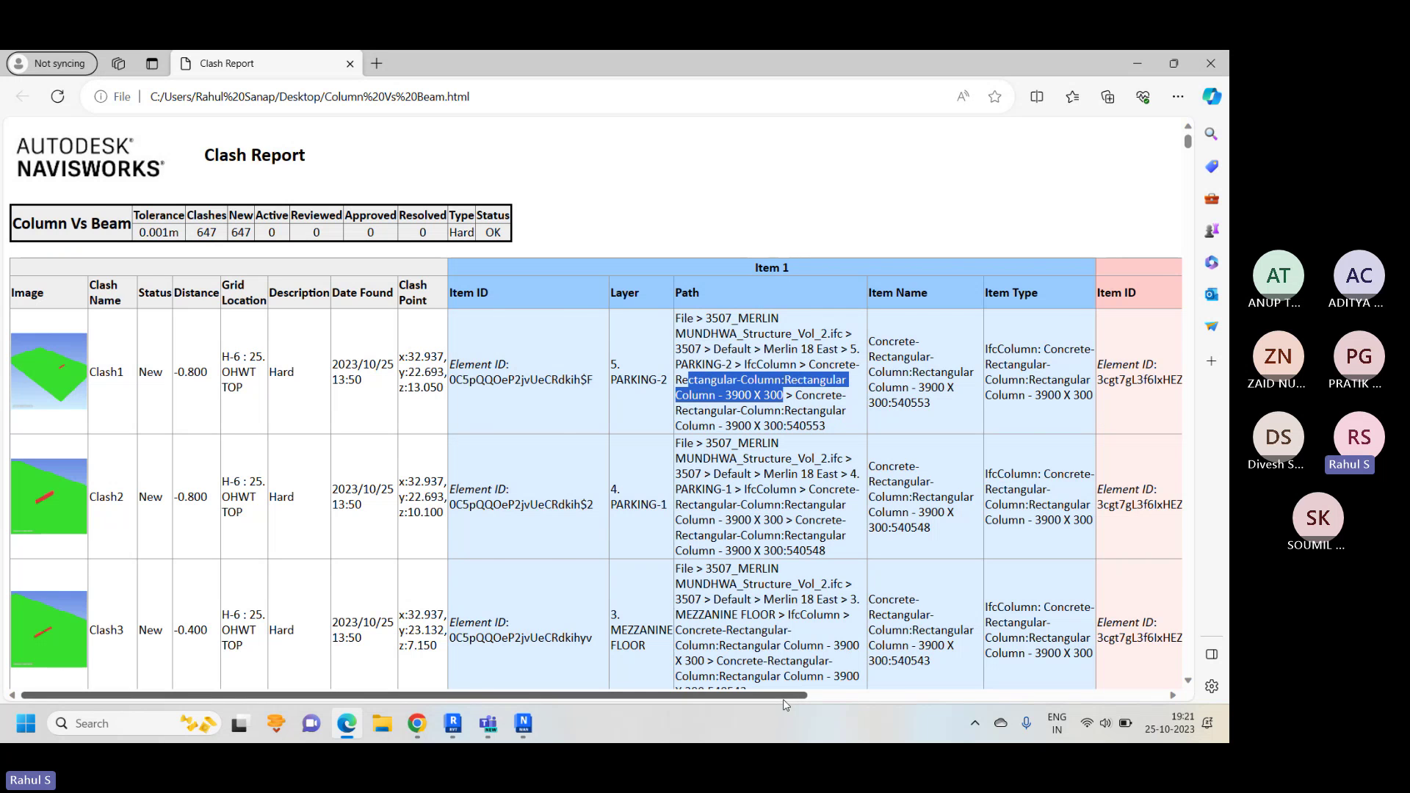
Step: Examine Clash1's Item 2 layer and the clash totals in the report's summary table
left_click_drag(783, 700, 1000, 700)
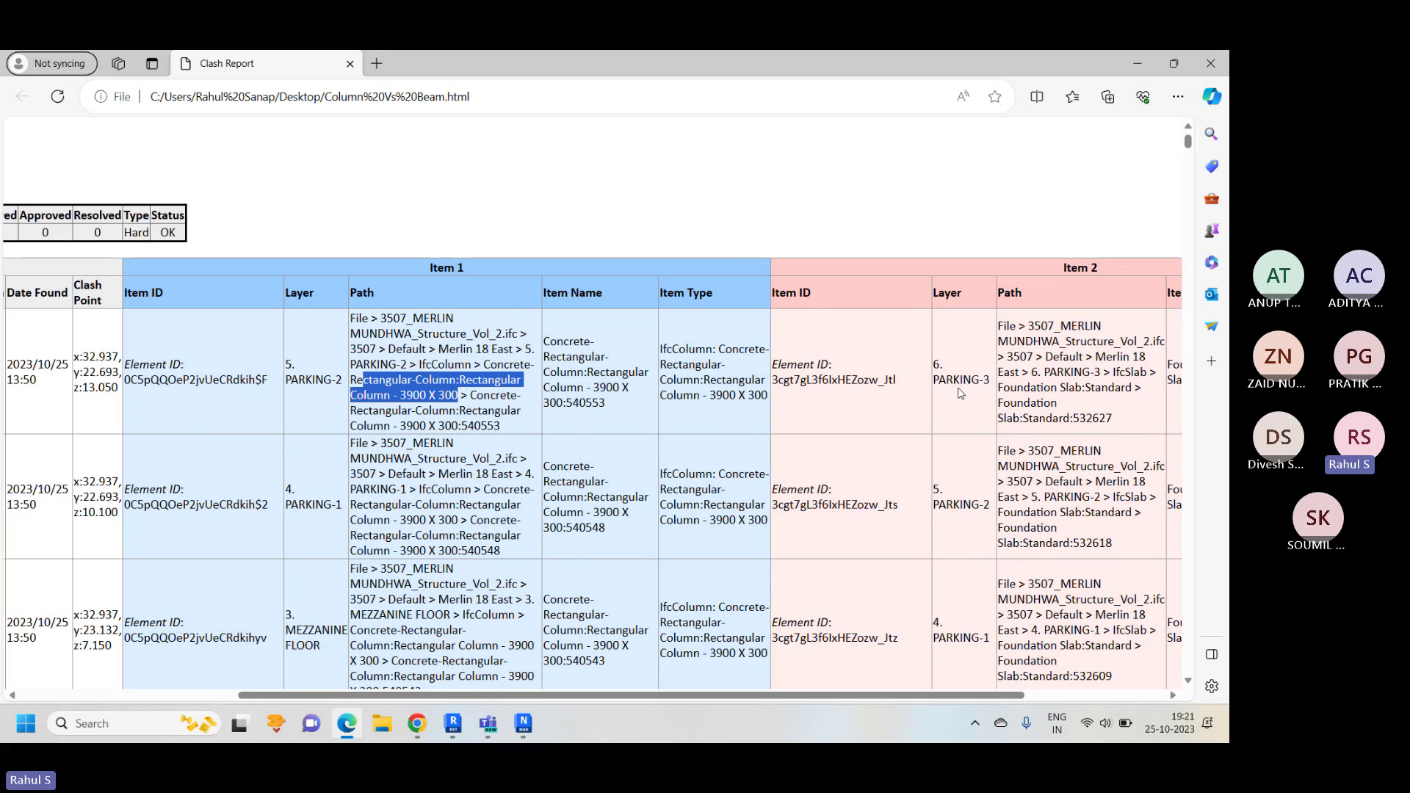
left_click(327, 380)
left_click_drag(990, 381, 946, 382)
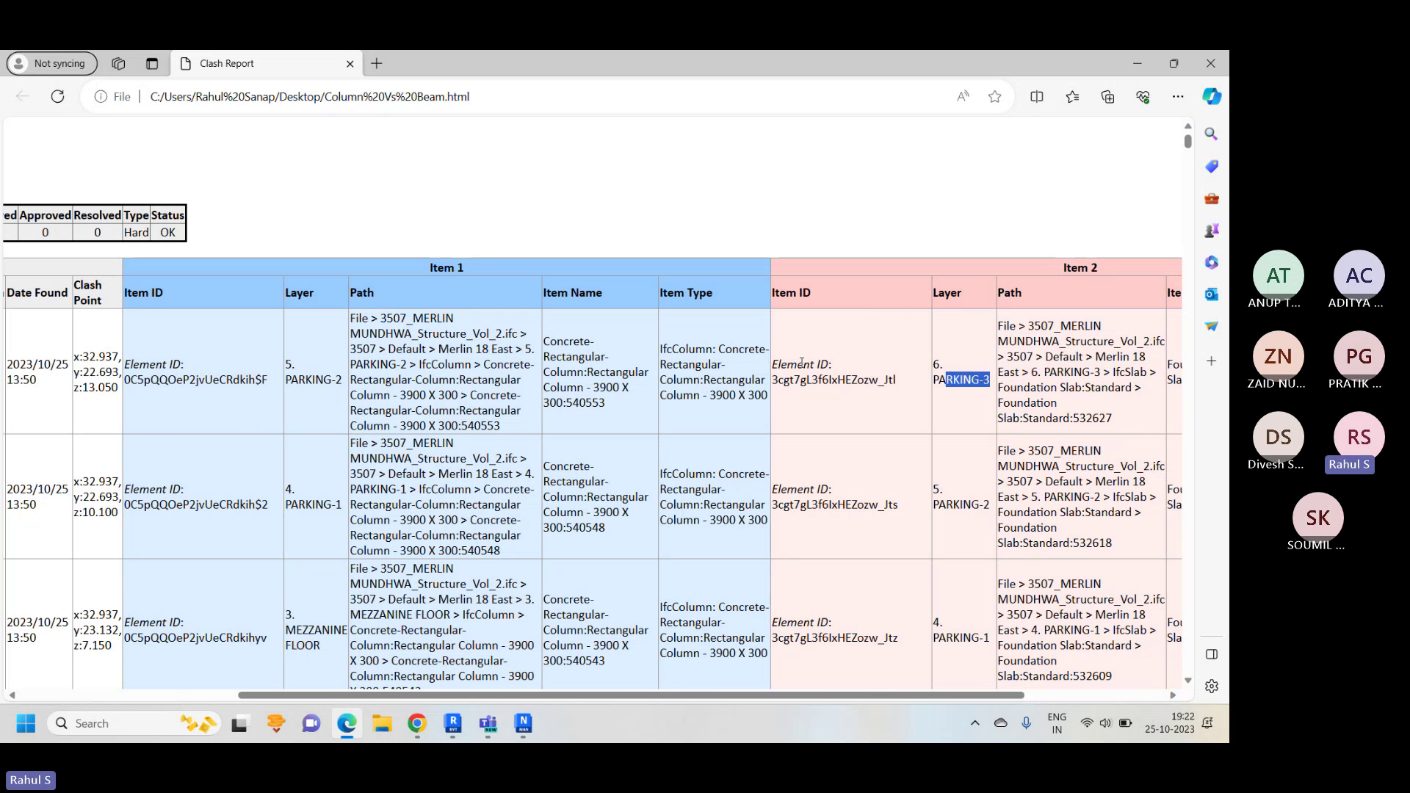
left_click_drag(799, 700, 582, 700)
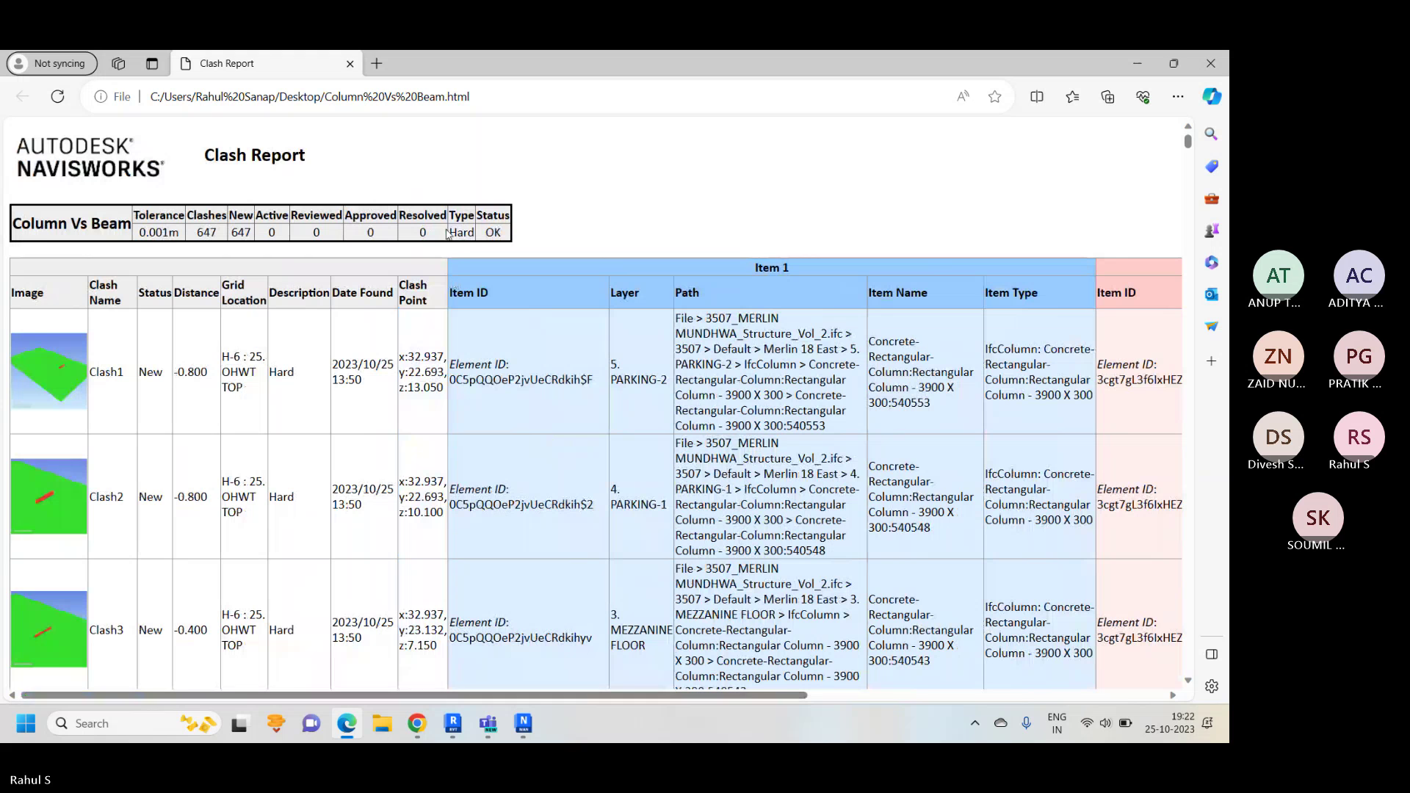
left_click_drag(196, 233, 251, 233)
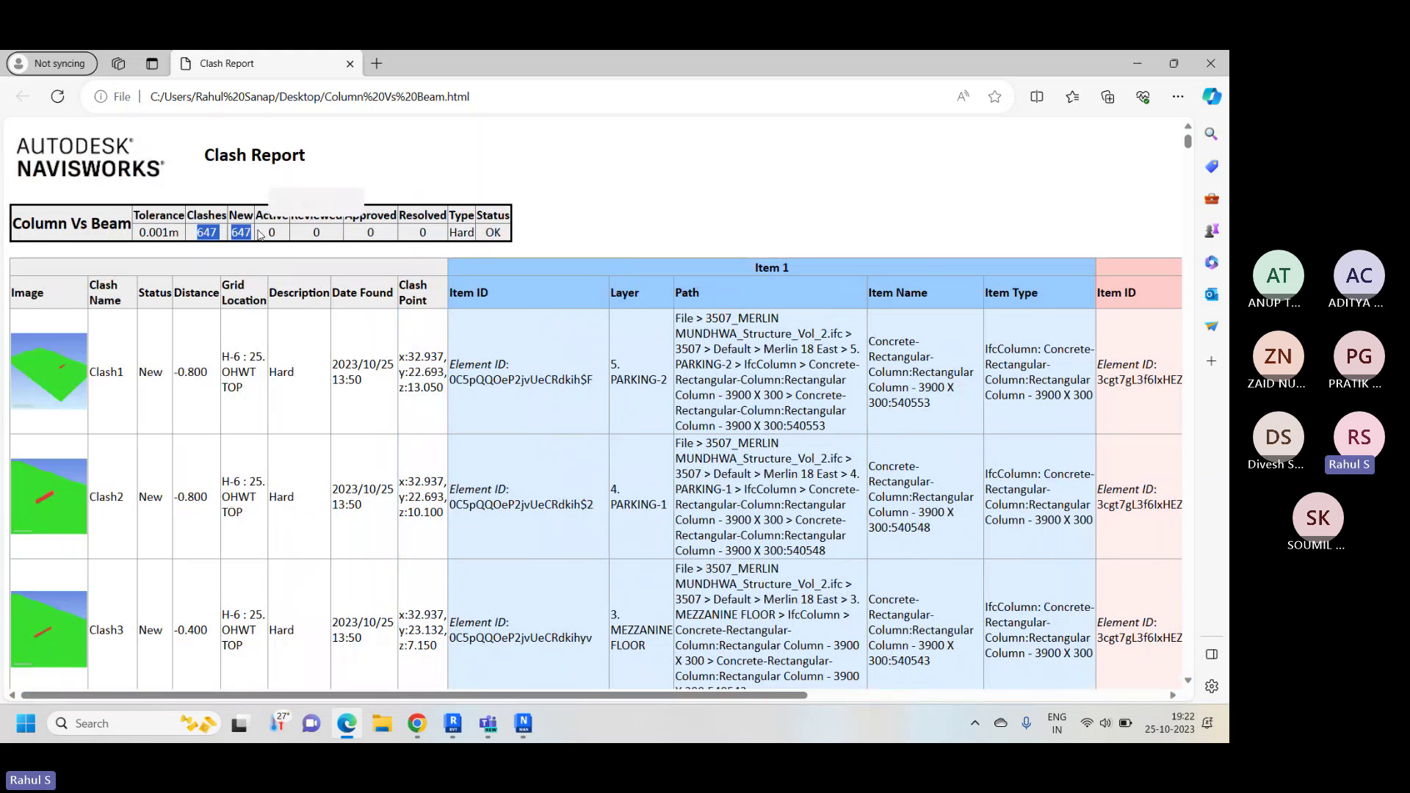
Step: Close the clash report, switch back to Navisworks Manage and display Clash1 from the Column Vs Beam results
left_click(1215, 52)
left_click(524, 724)
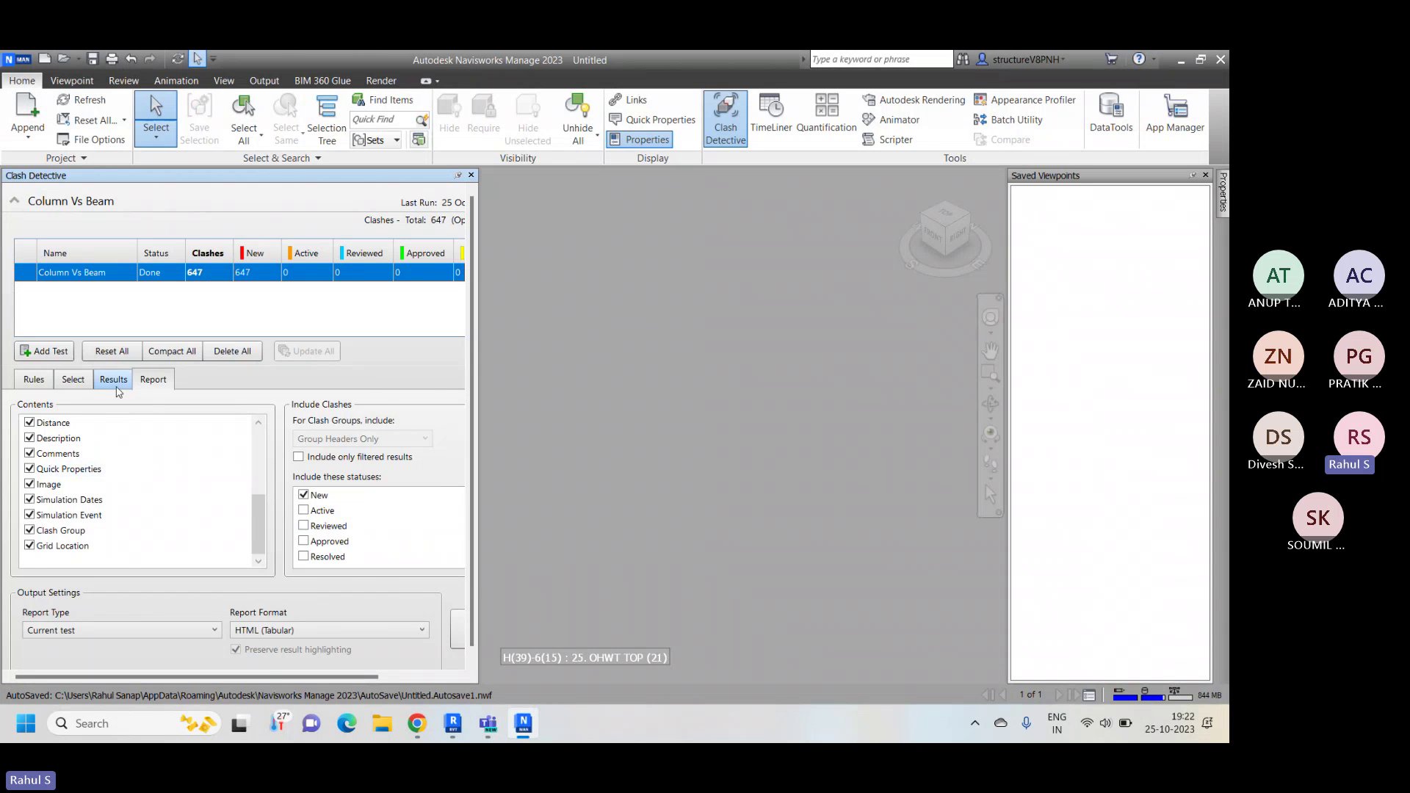
left_click(114, 381)
left_click(63, 461)
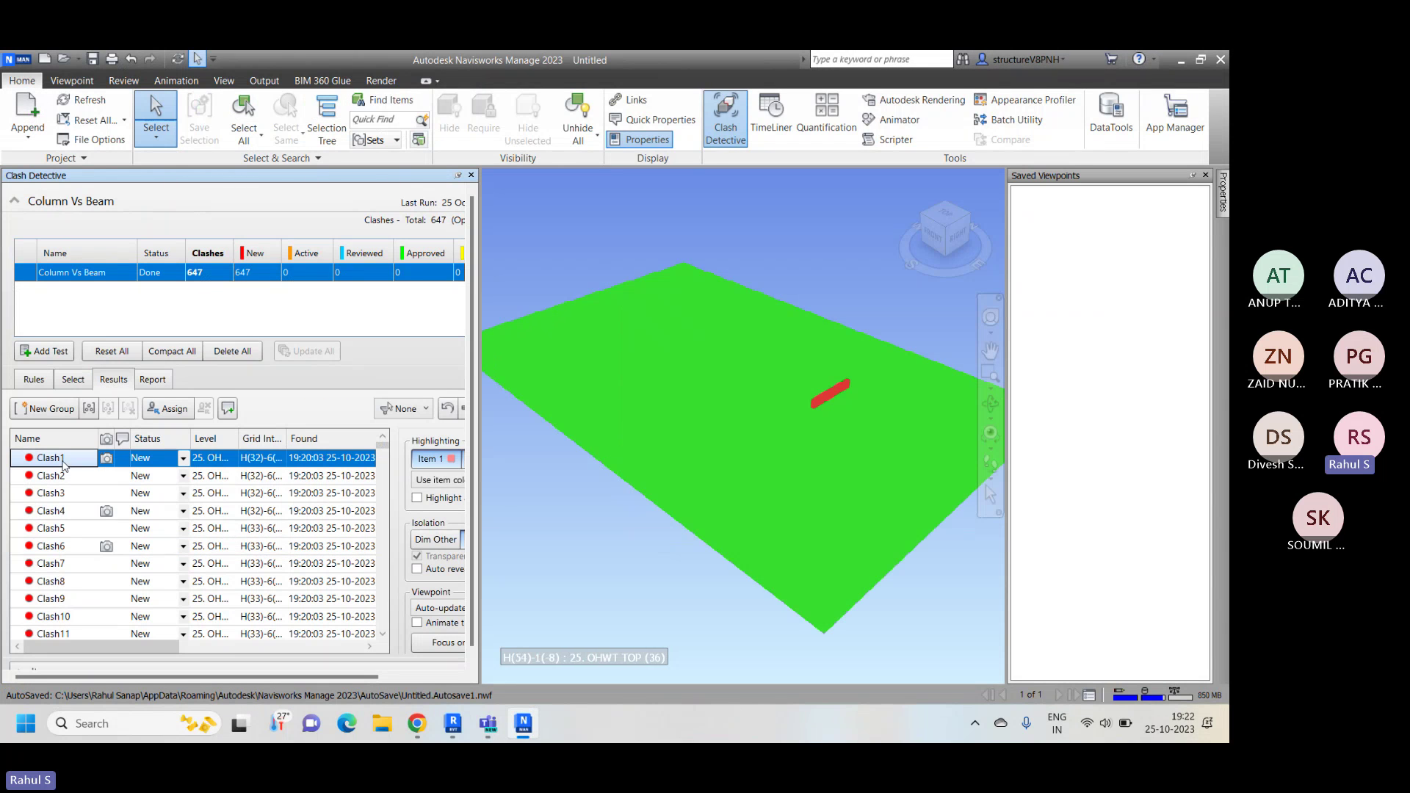
Step: Select the slab involved in Clash1 and filter the clash results with the Inclusive option
left_click(697, 475)
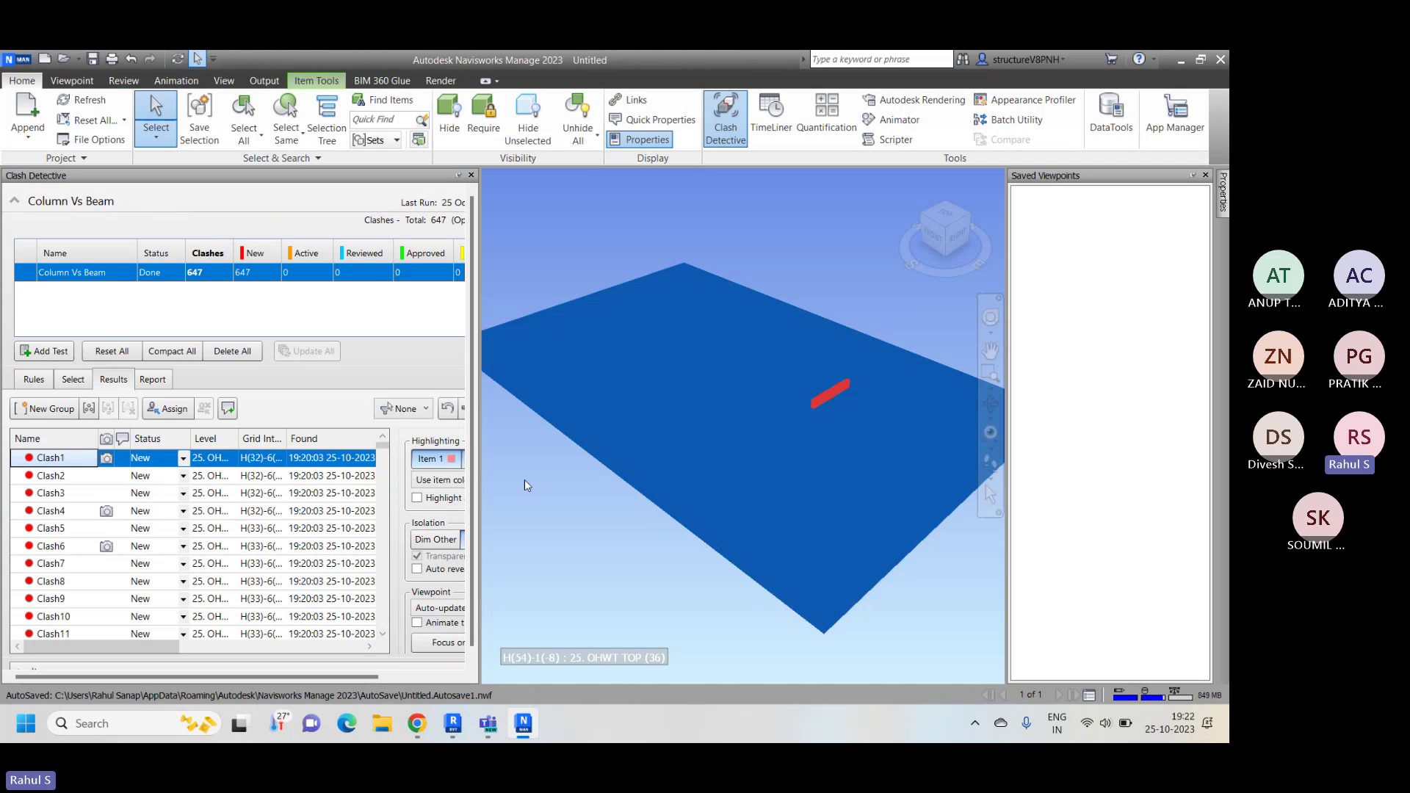
left_click(404, 410)
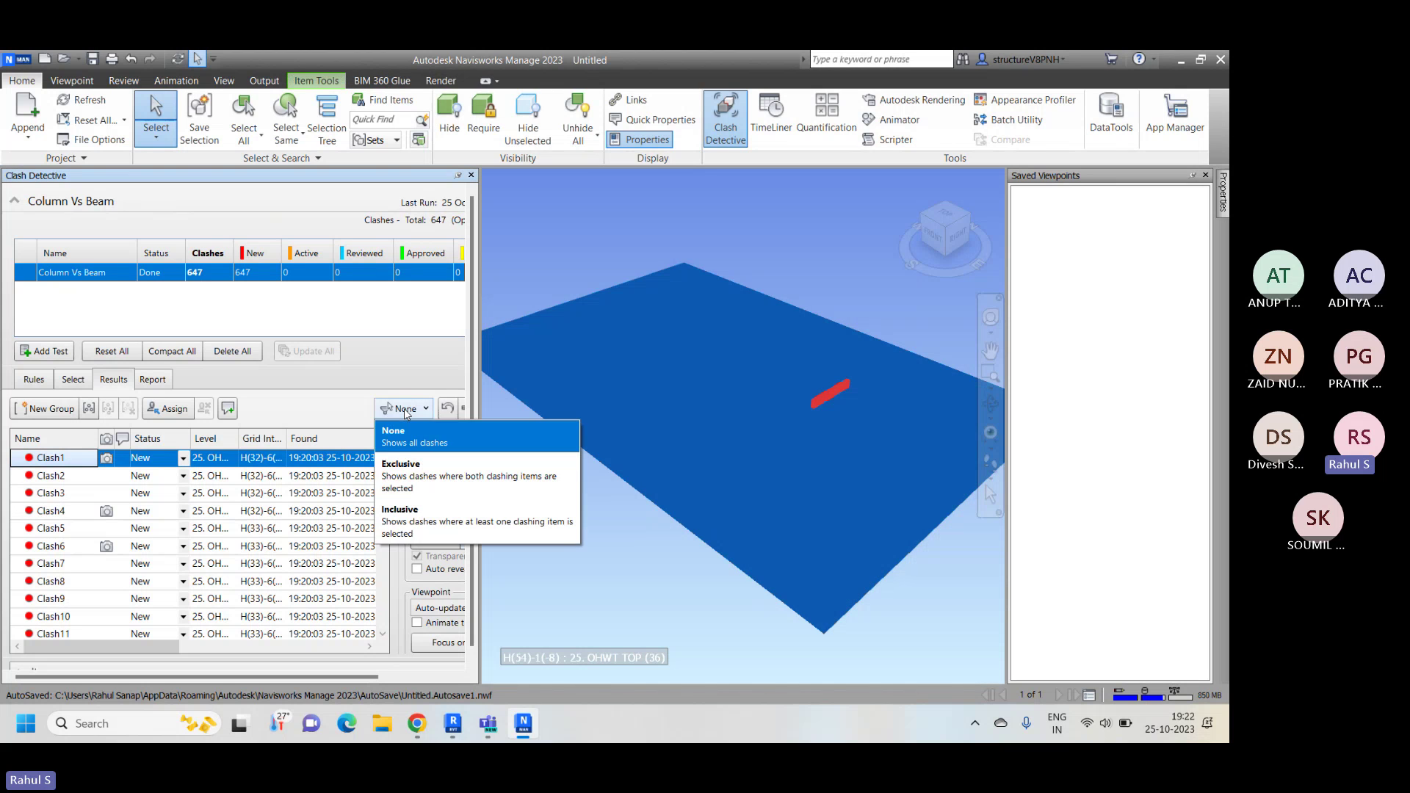
left_click(430, 524)
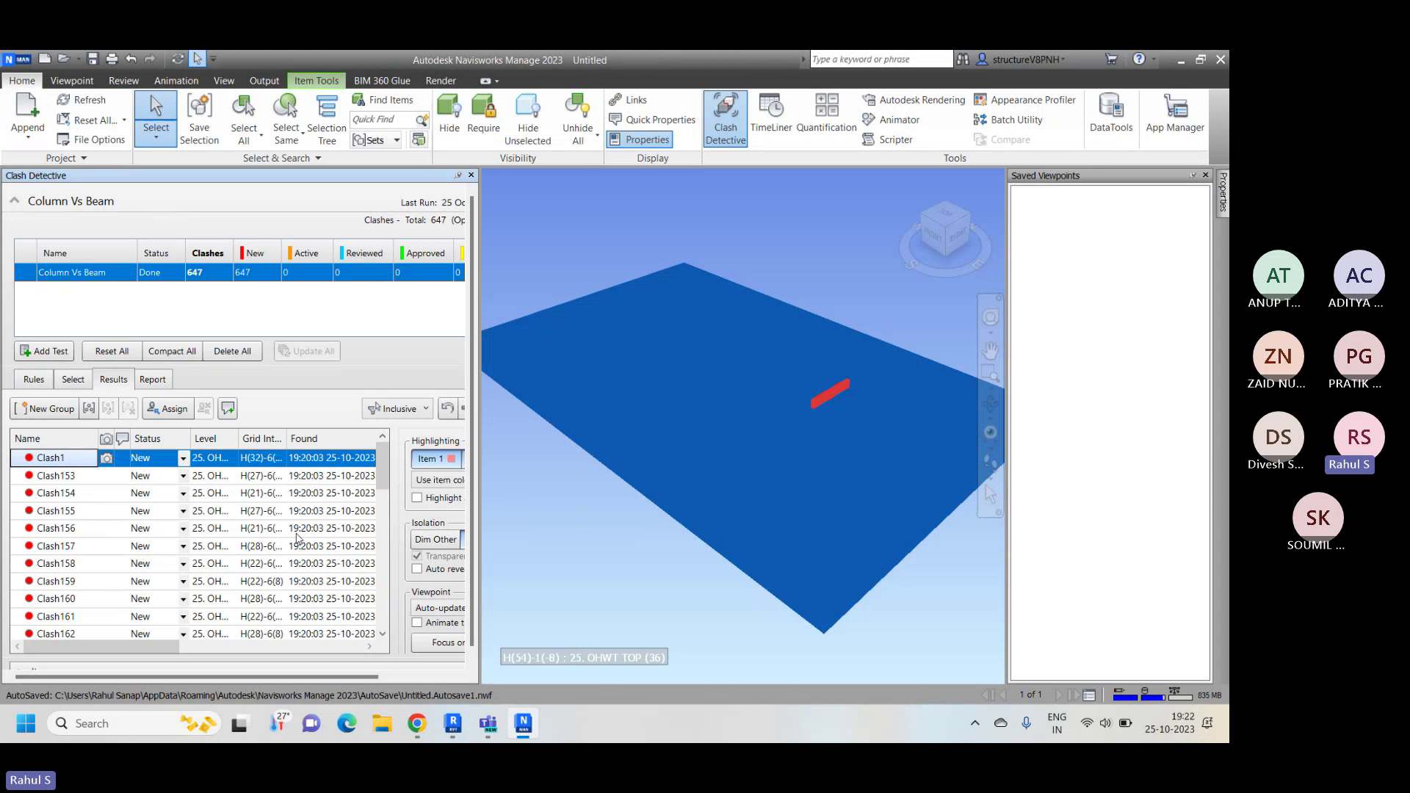
Step: Group all the filtered clashes from Clash1 to Clash636 and collapse the new group in the results list
scroll(297, 539, "down", 5)
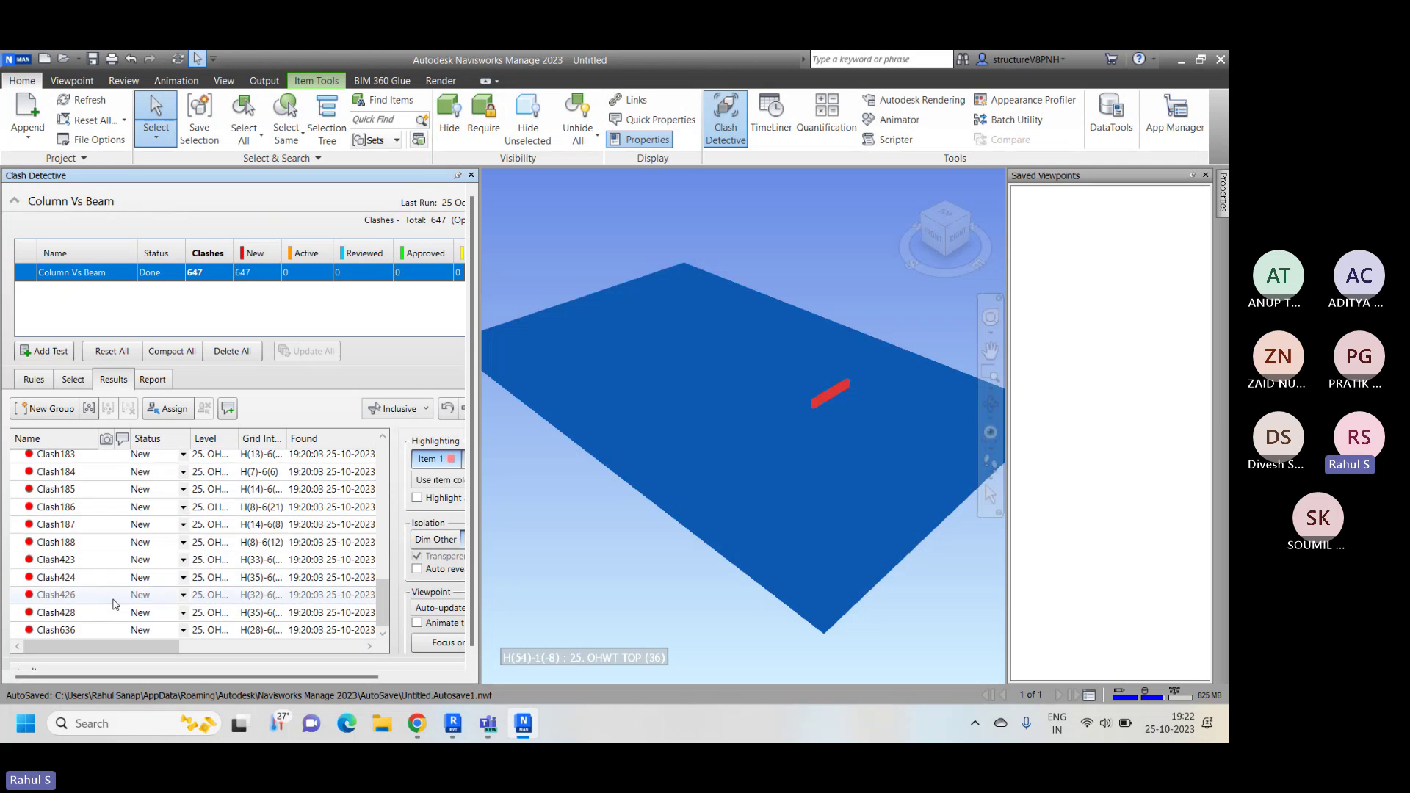
left_click(66, 631, "shift")
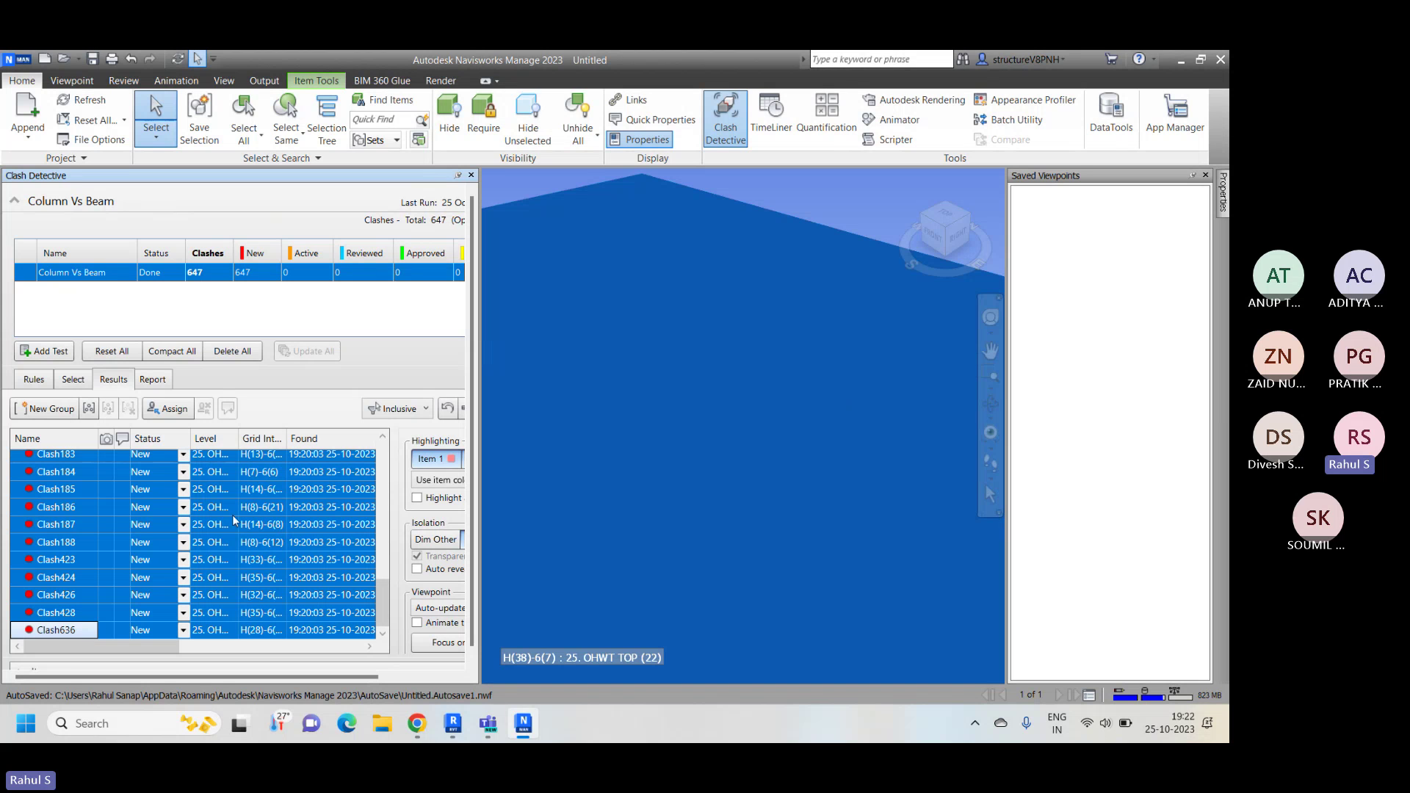
scroll(84, 493, "up", 10)
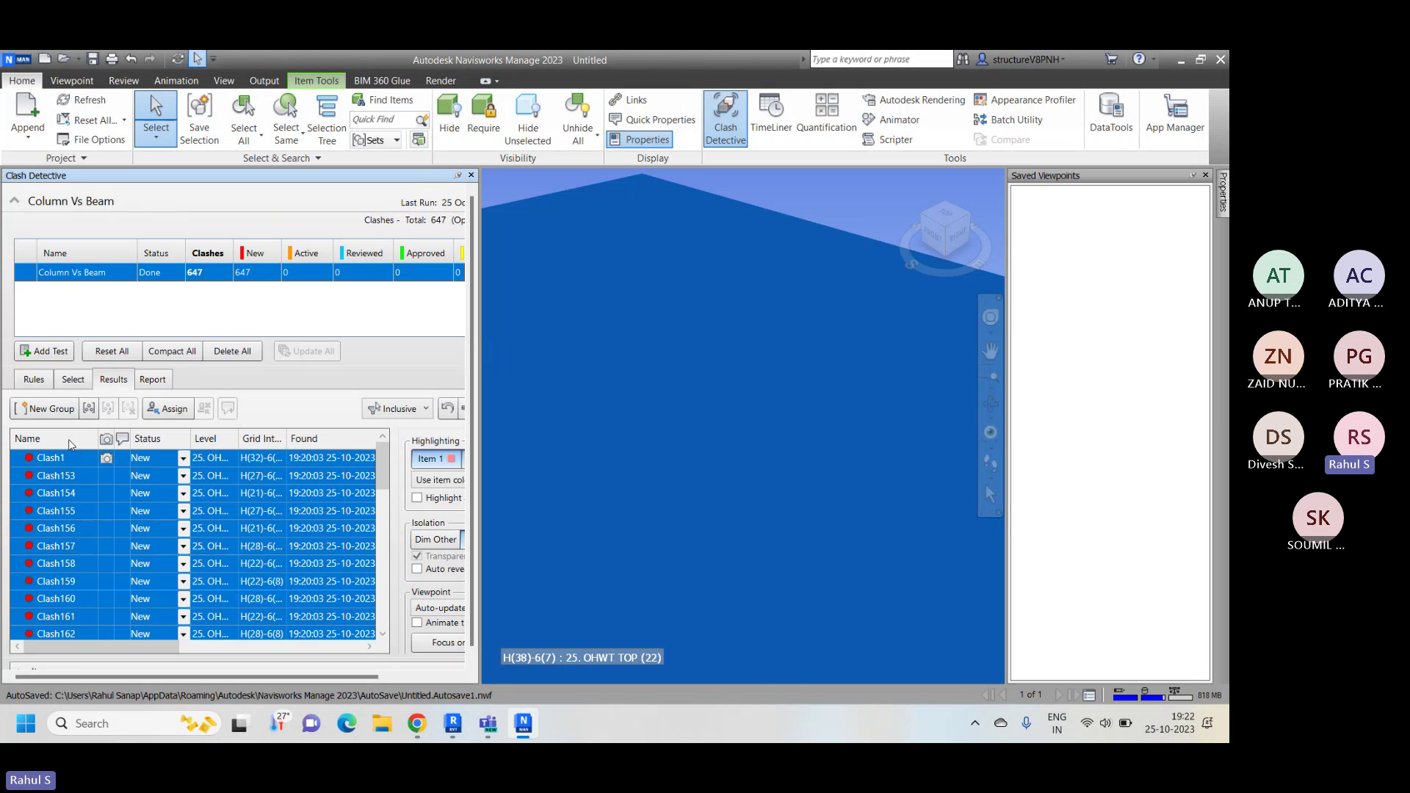
left_click(89, 409)
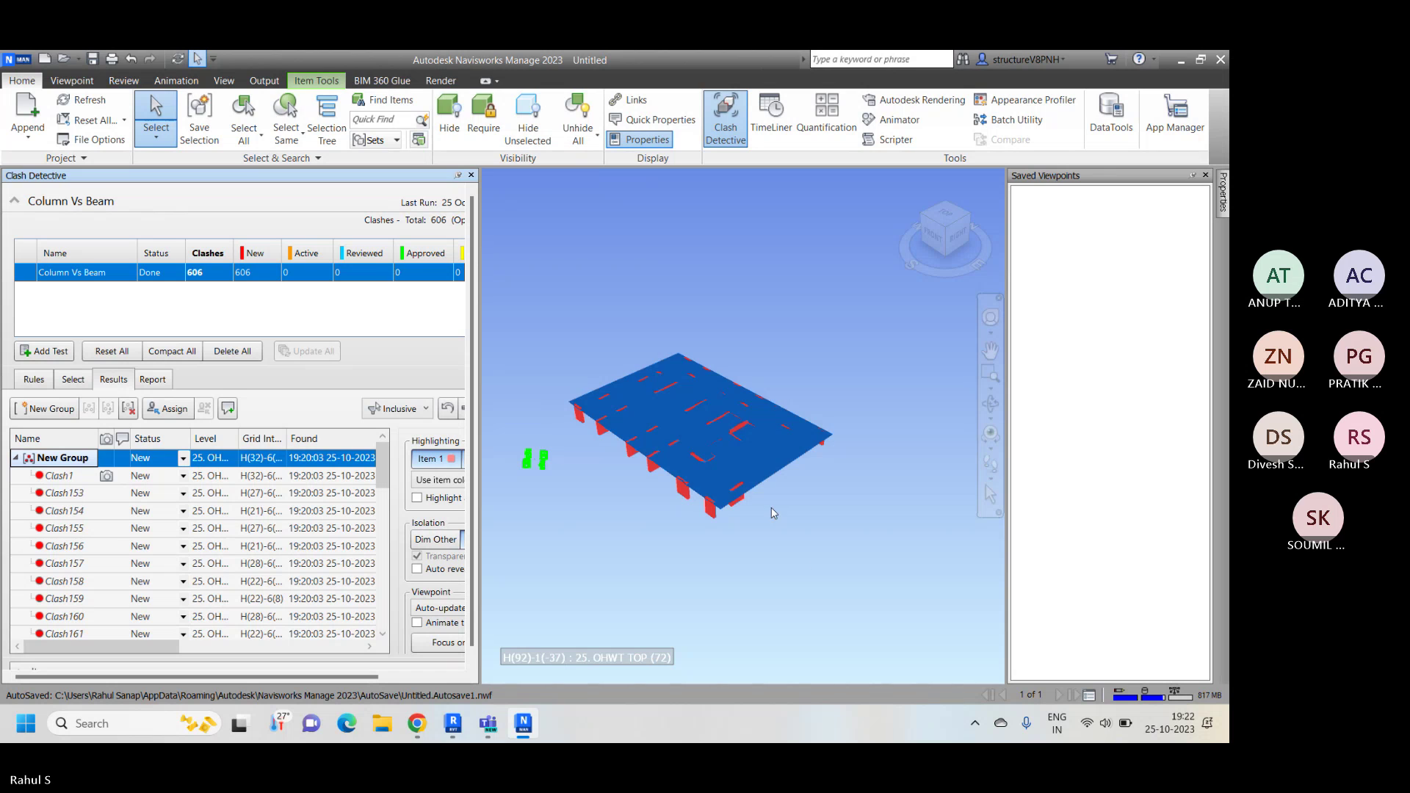
left_click(16, 459)
Step: Inspect the grouped clashes from above, checking where the columns come through the slab's surface and edge
mouse_move(690, 531)
middle_mouse_down("shift")
mouse_move(805, 520)
mouse_move(707, 404)
mouse_move(652, 429)
mouse_move(652, 476)
mouse_move(680, 520)
middle_mouse_up("shift")
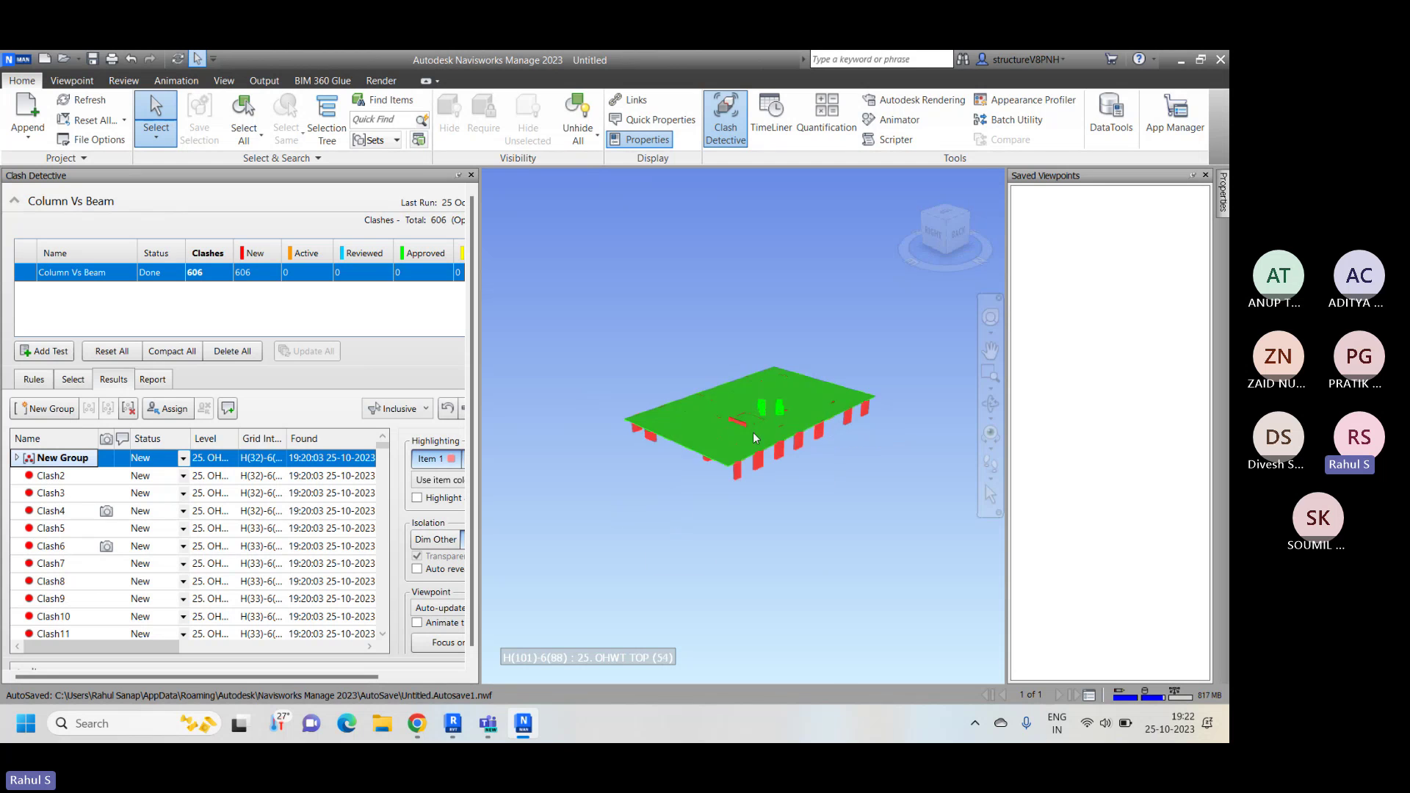
scroll(760, 434, "up", 2)
middle_click_drag(760, 435, 746, 585, "shift")
scroll(840, 481, "up", 2)
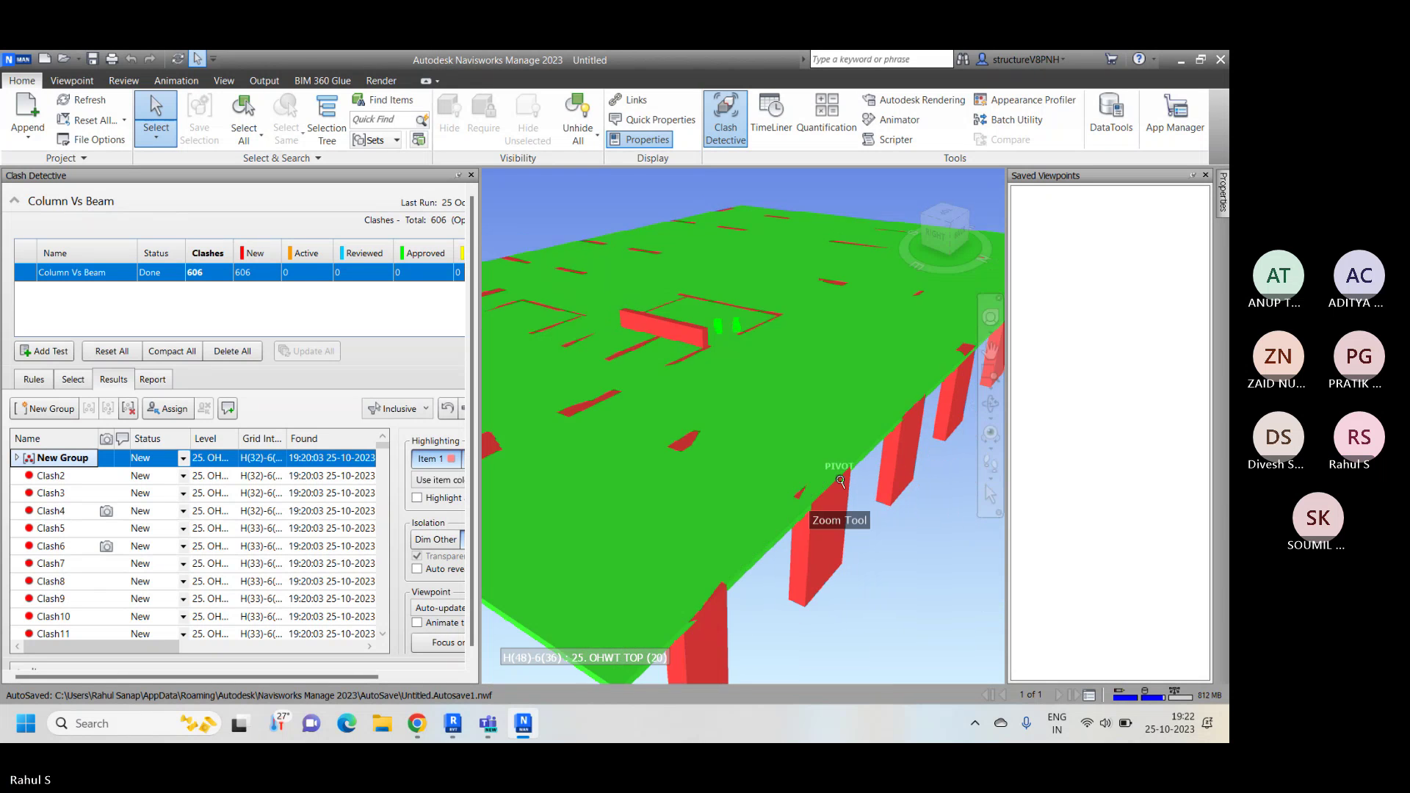
scroll(838, 500, "down", 2)
scroll(880, 485, "up", 2)
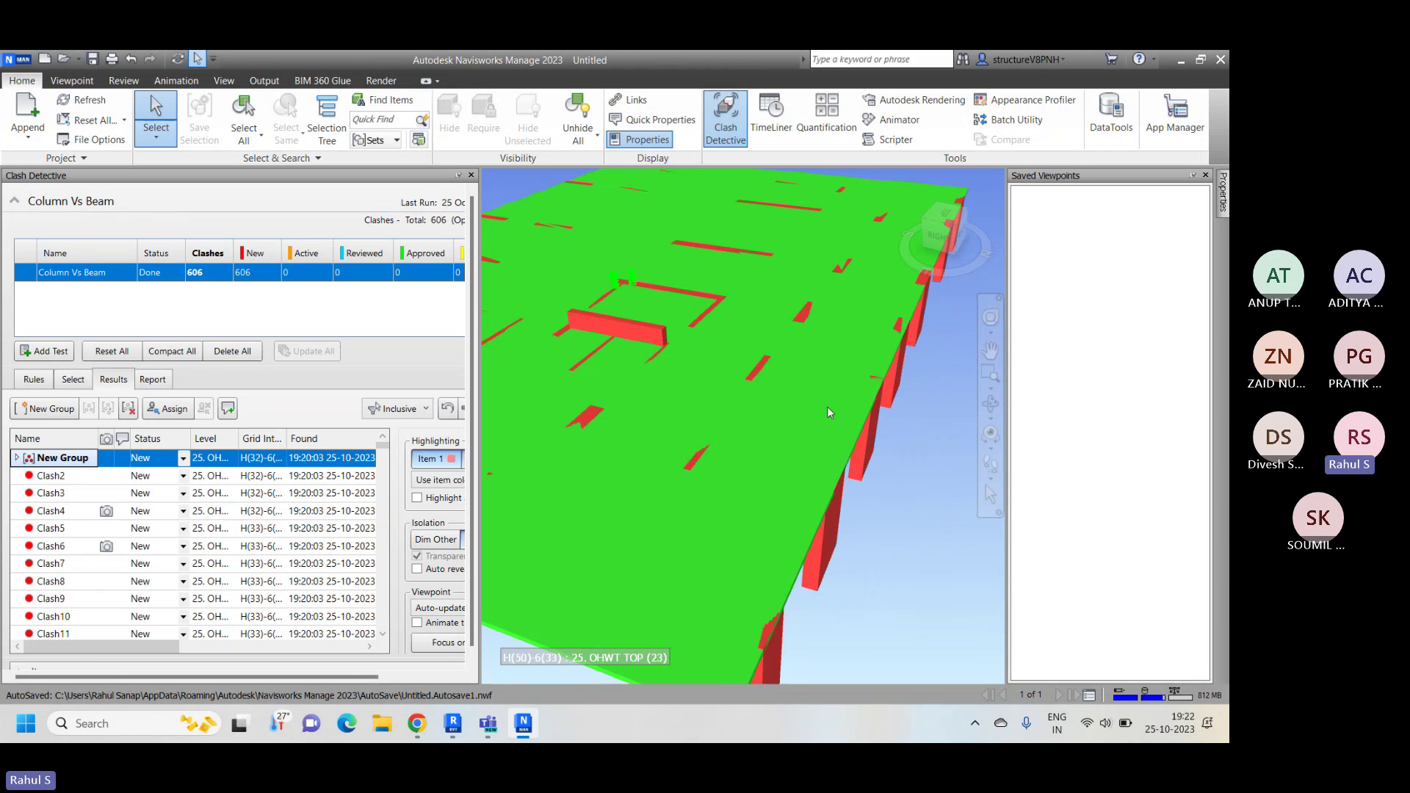
scroll(827, 407, "down", 3)
middle_click_drag(849, 487, 772, 456, "shift")
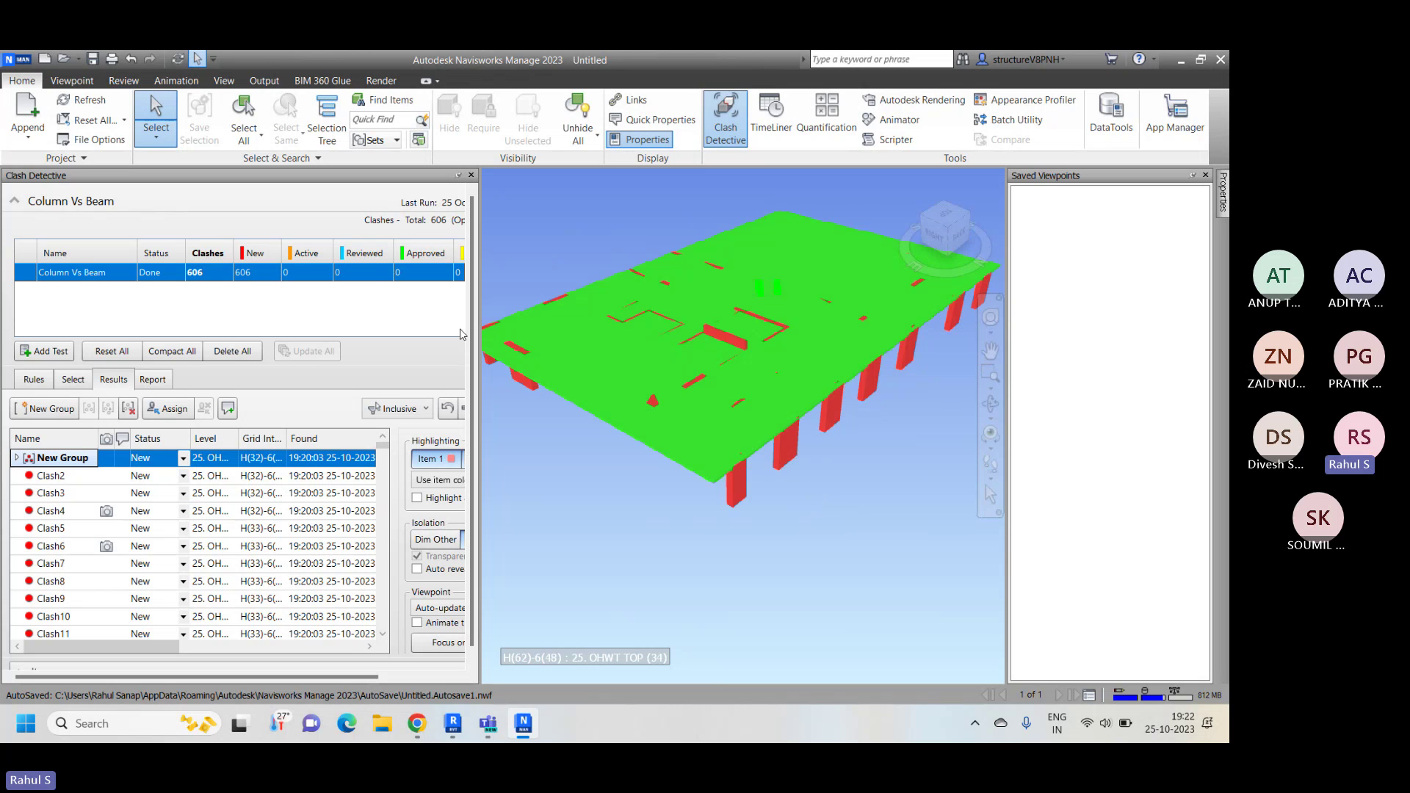
Step: Examine from below how the grouped columns meet the underside and edge of the slab
middle_click_drag(639, 443, 781, 449, "shift")
scroll(736, 388, "up", 4)
scroll(736, 388, "up", 2)
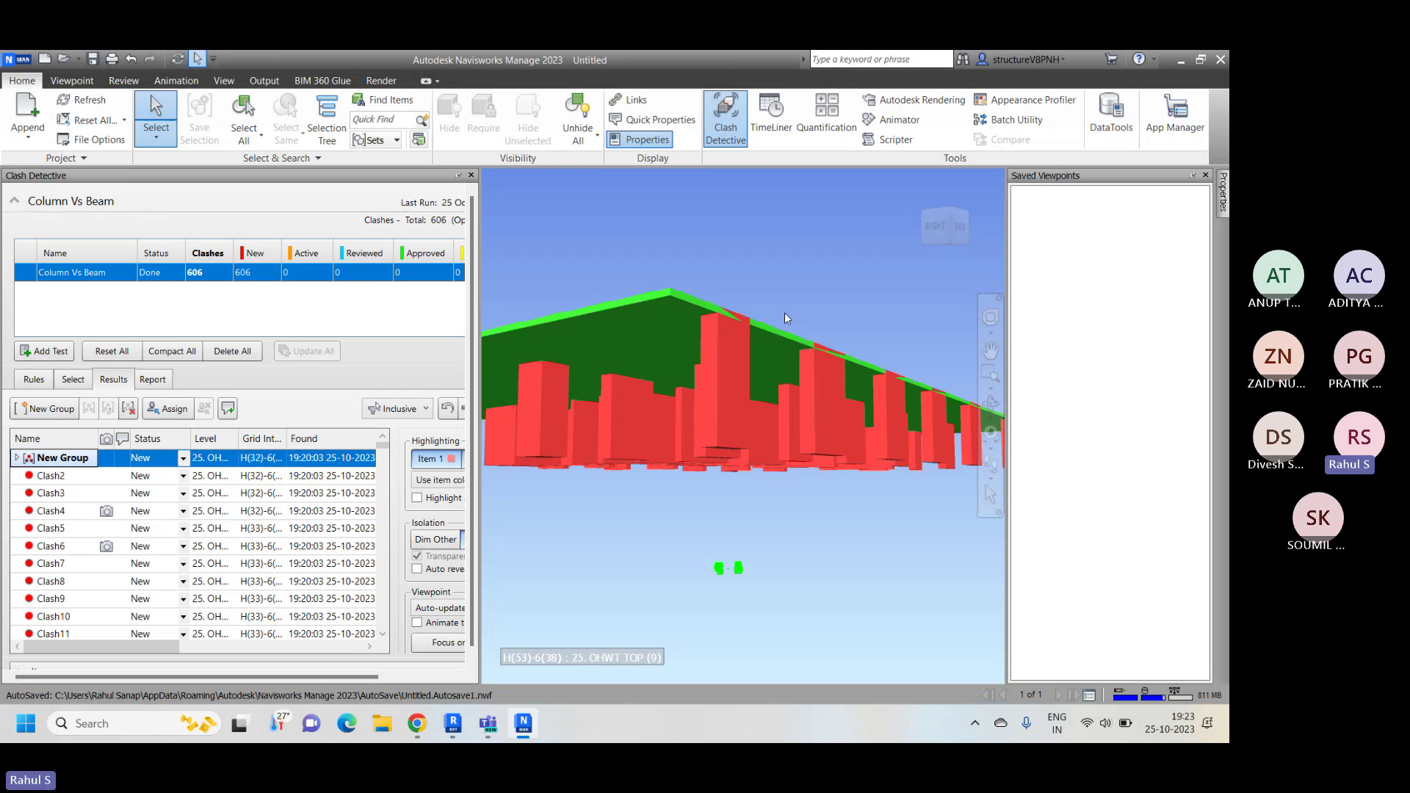
scroll(727, 309, "up", 3)
middle_click_drag(727, 308, 749, 393)
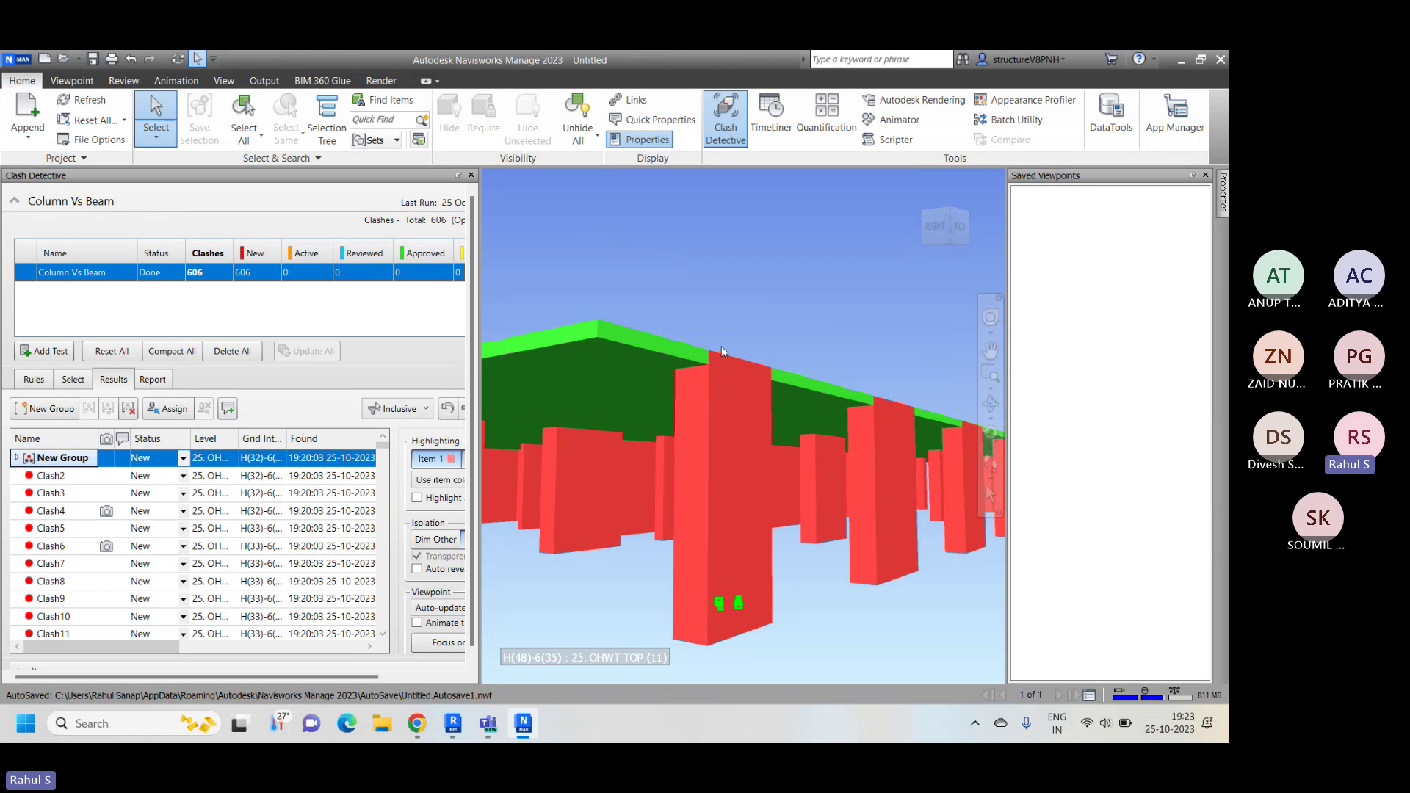
scroll(721, 346, "down", 1)
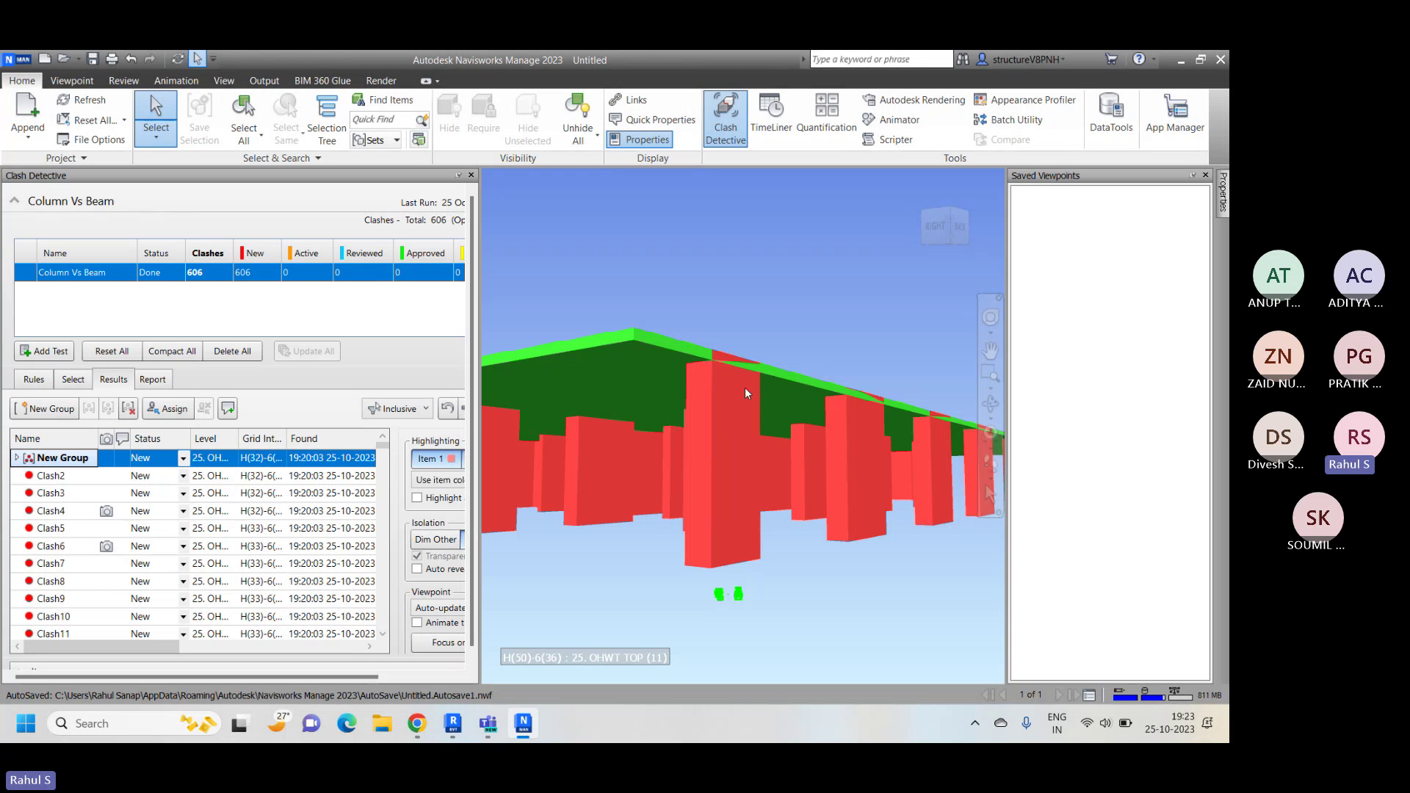
scroll(735, 377, "down", 1)
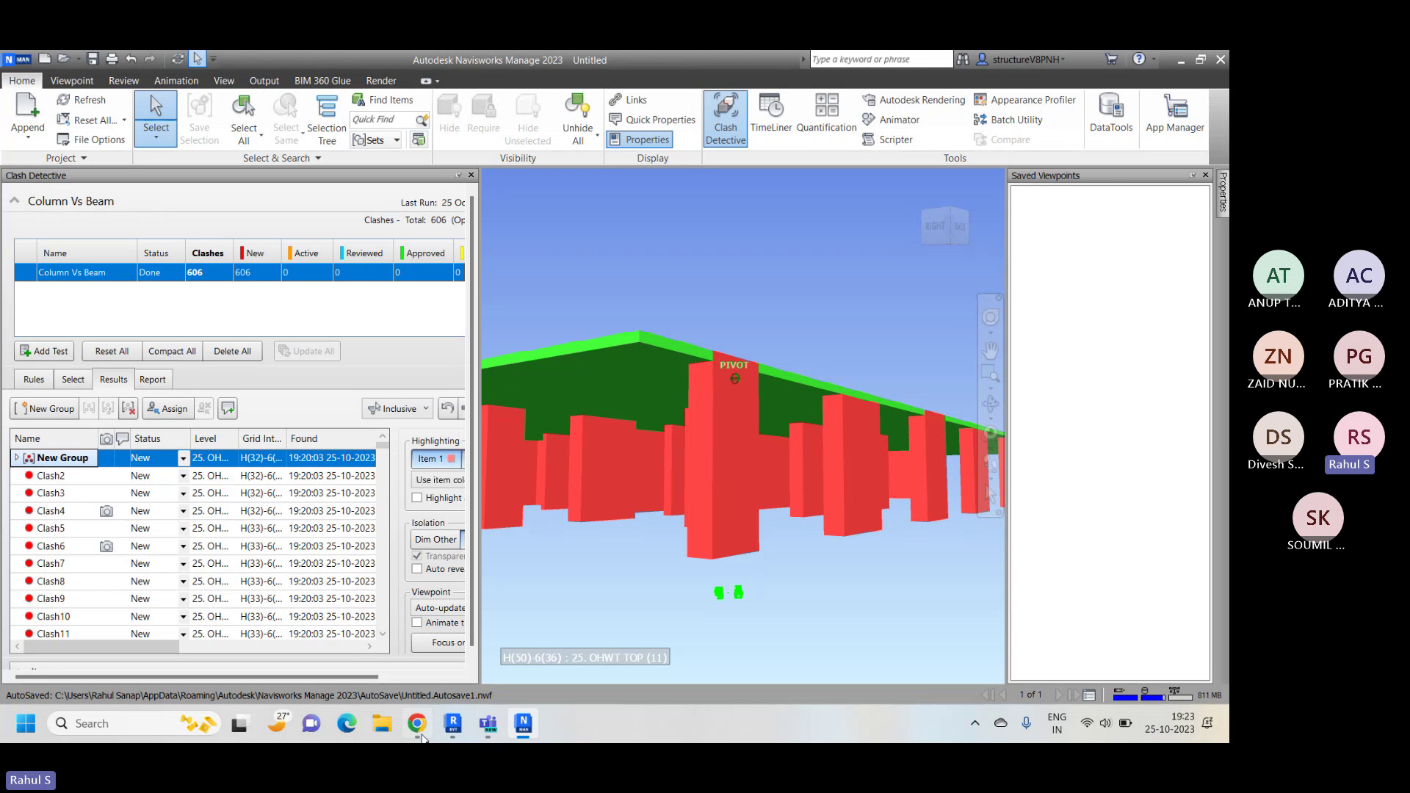
Step: Switch to Revit, attach the top of a 1800 X 450 column on 17TH FLOOR to the slab above, and dismiss the warning
left_click(455, 727)
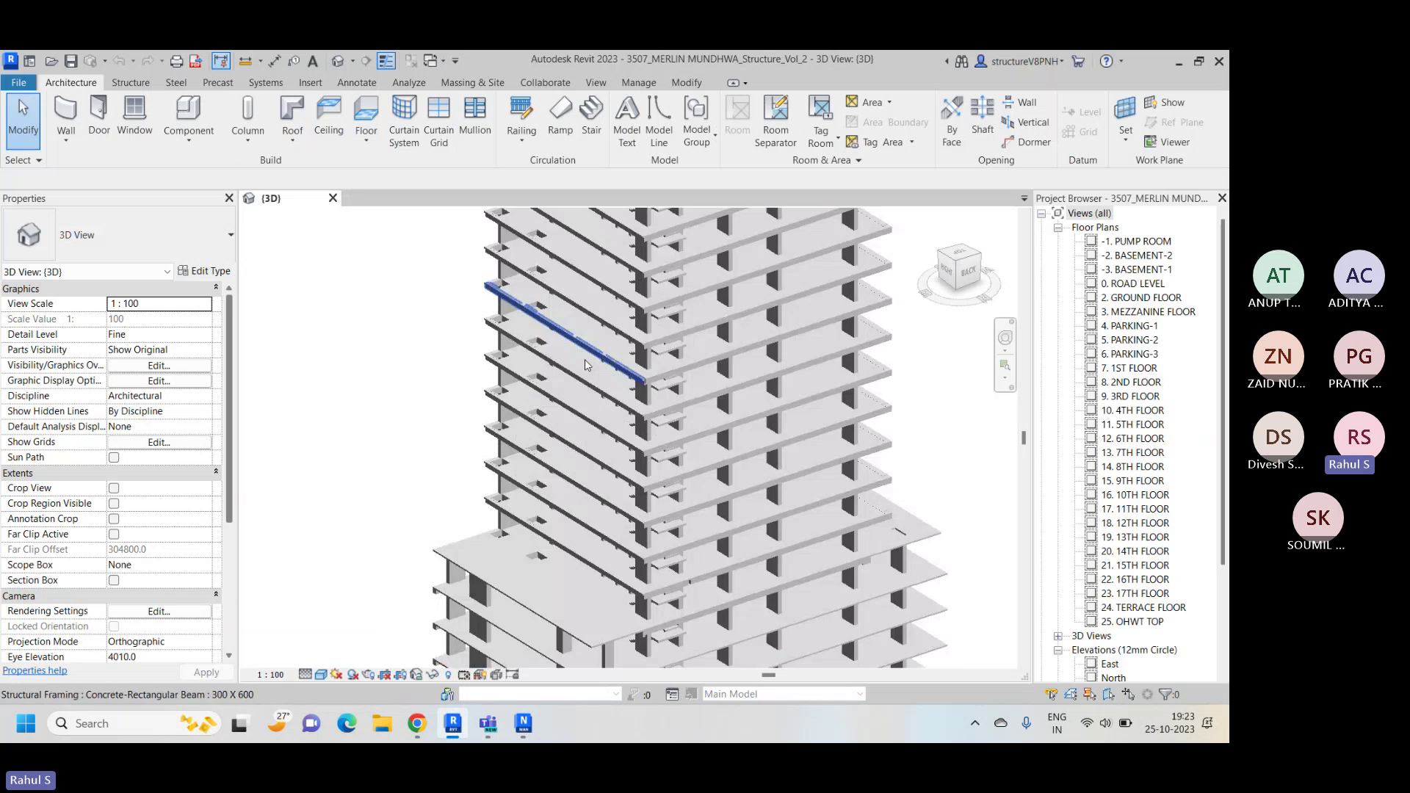
middle_click_drag(677, 335, 421, 577)
scroll(514, 477, "up", 2)
left_click(738, 462)
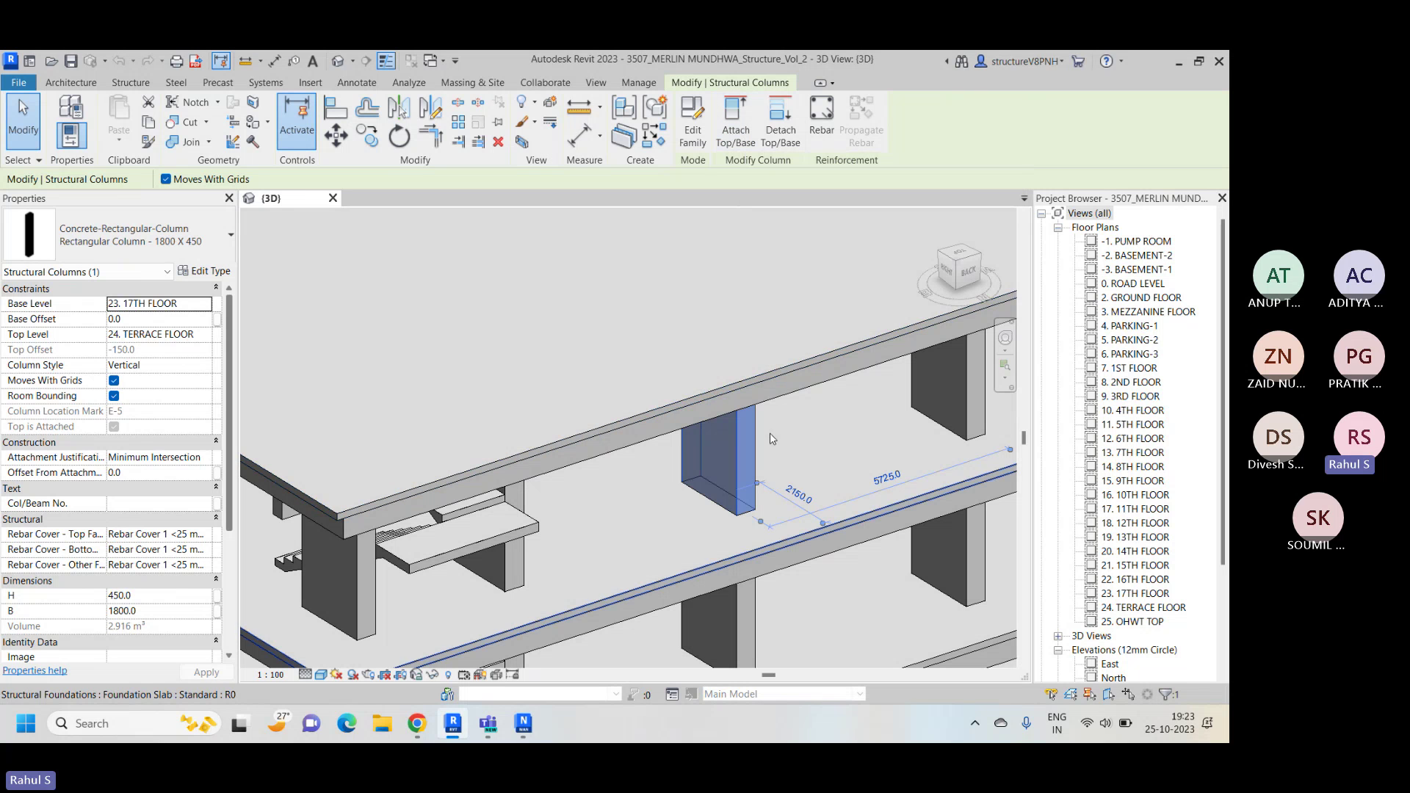
left_click(735, 132)
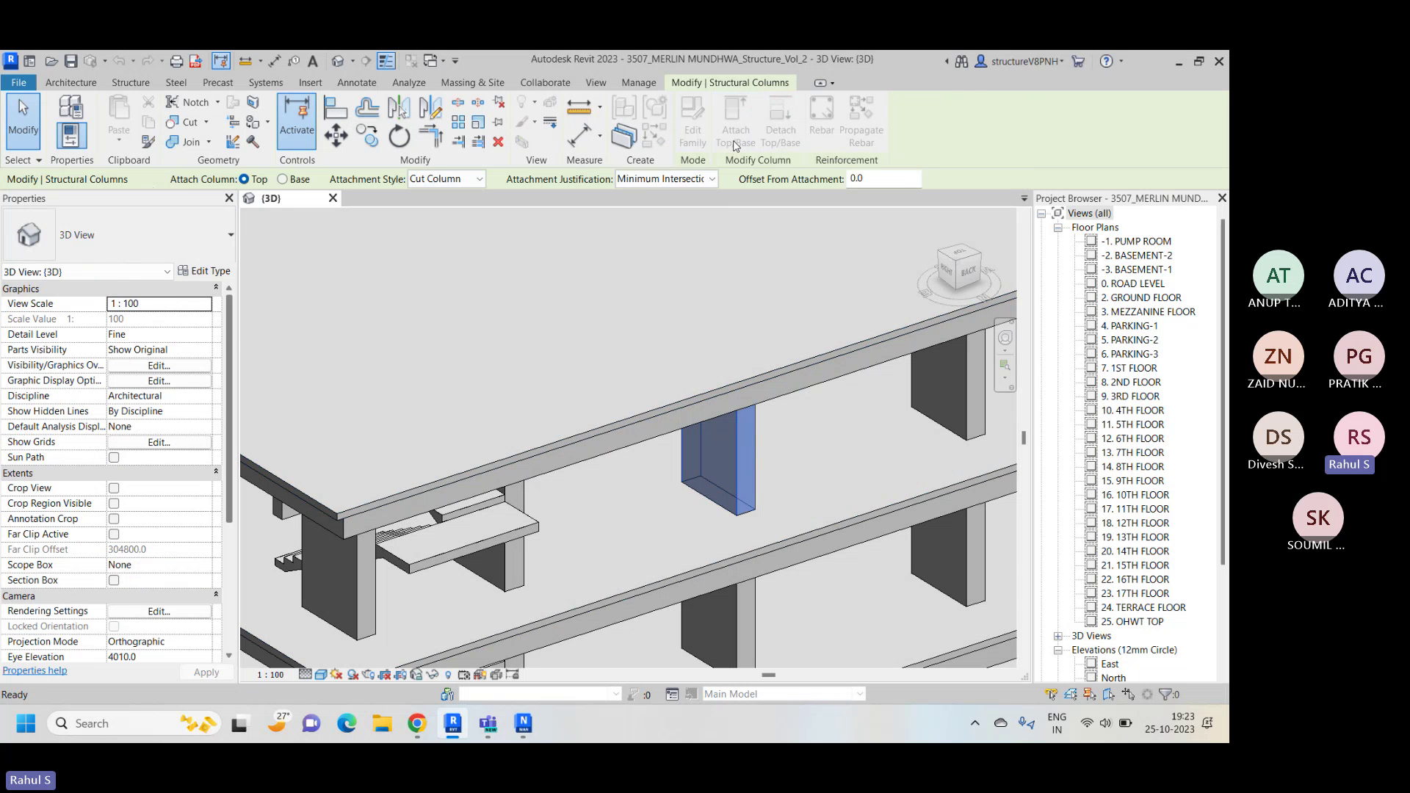
left_click(737, 328)
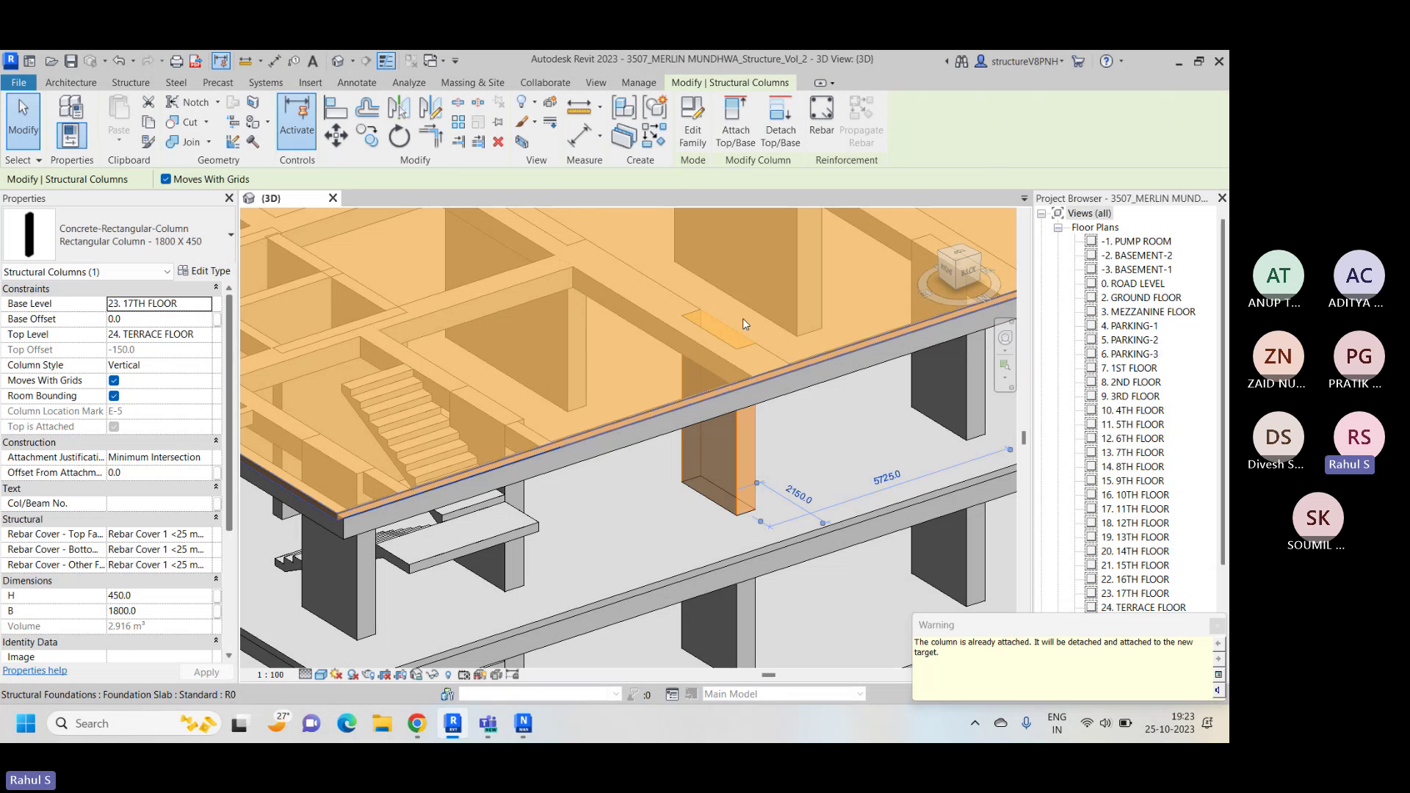
key("Escape")
scroll(764, 408, "down", 3)
scroll(764, 431, "down", 5)
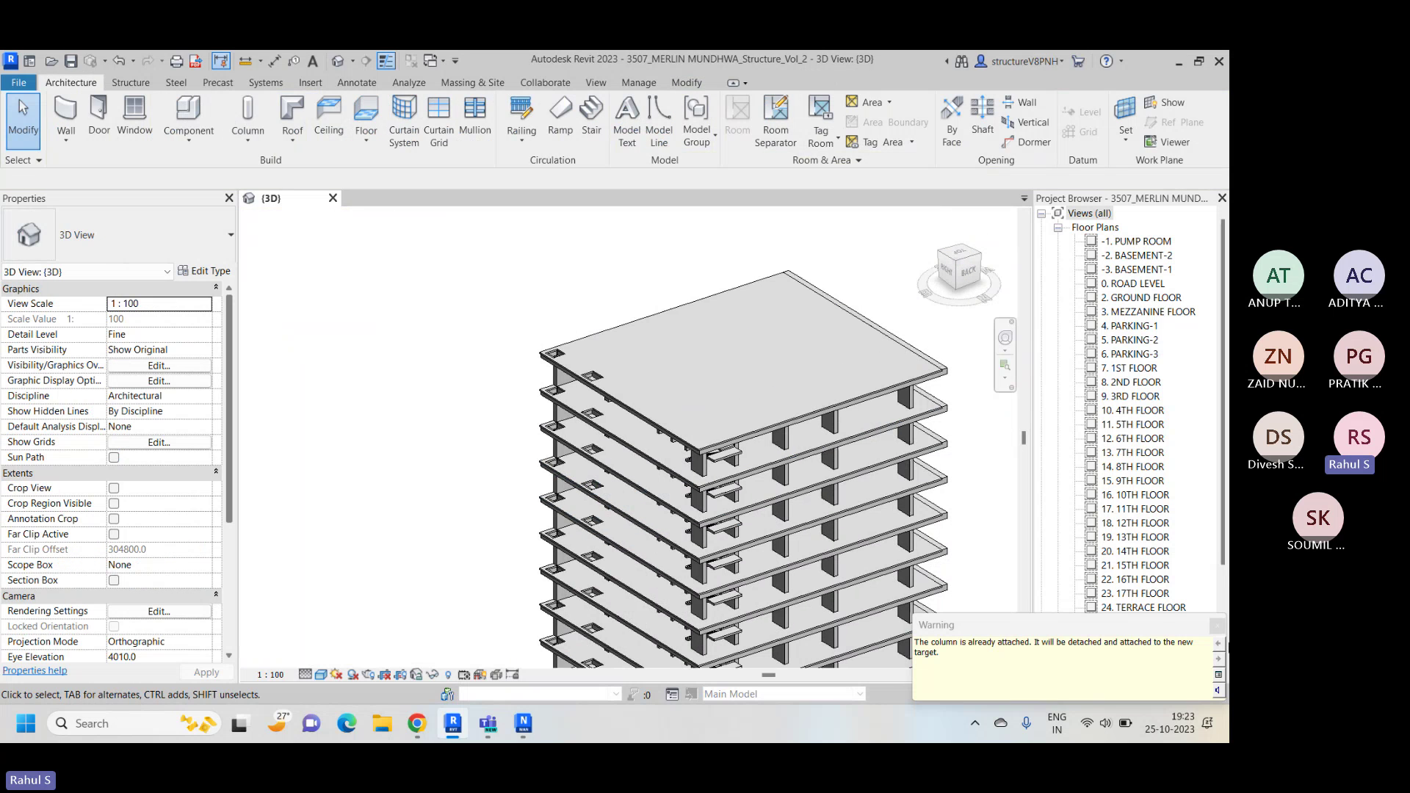
left_click(1218, 628)
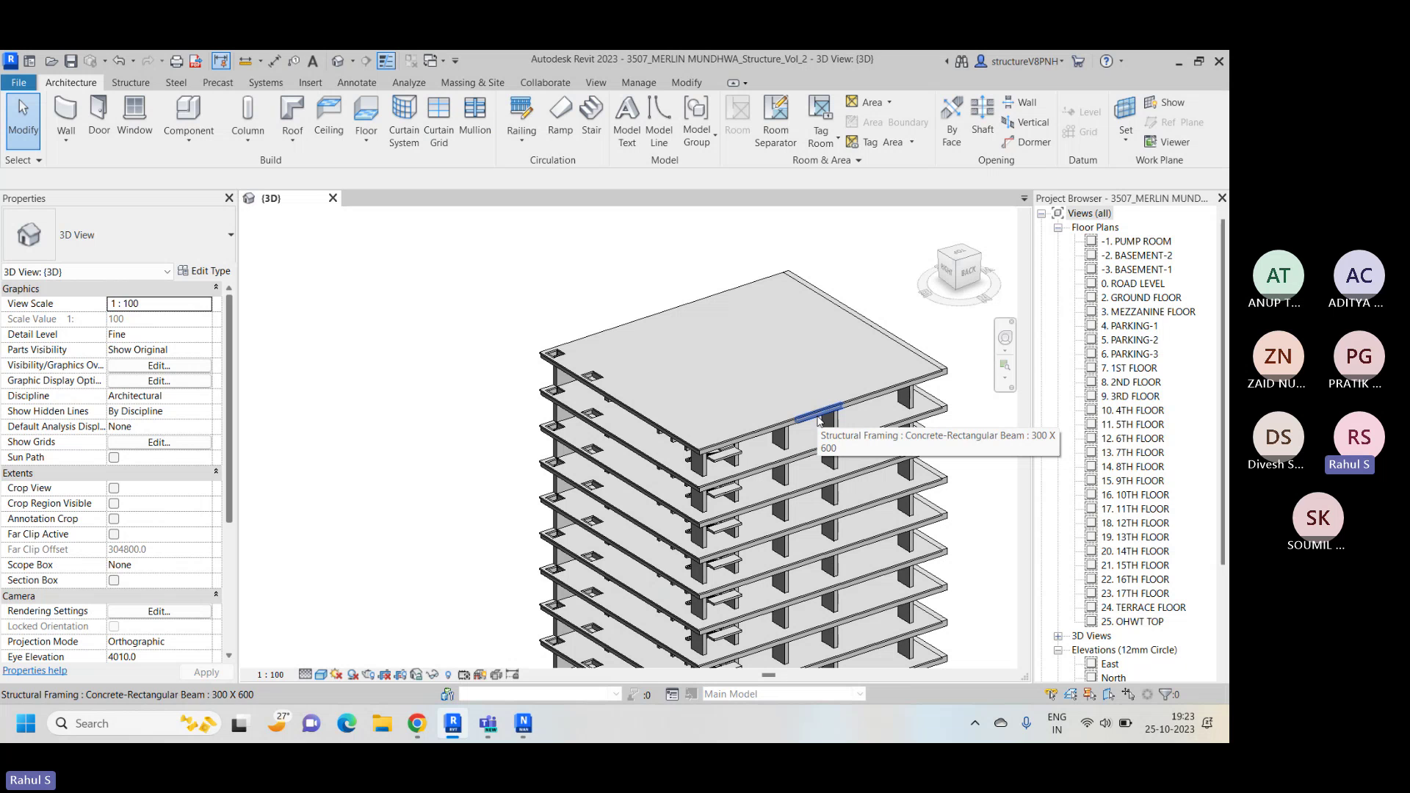
Step: Switch back to Navisworks Manage, set the Column Vs Beam test's tolerance to 0.05 m and rerun the test
left_click(523, 723)
left_click(94, 380)
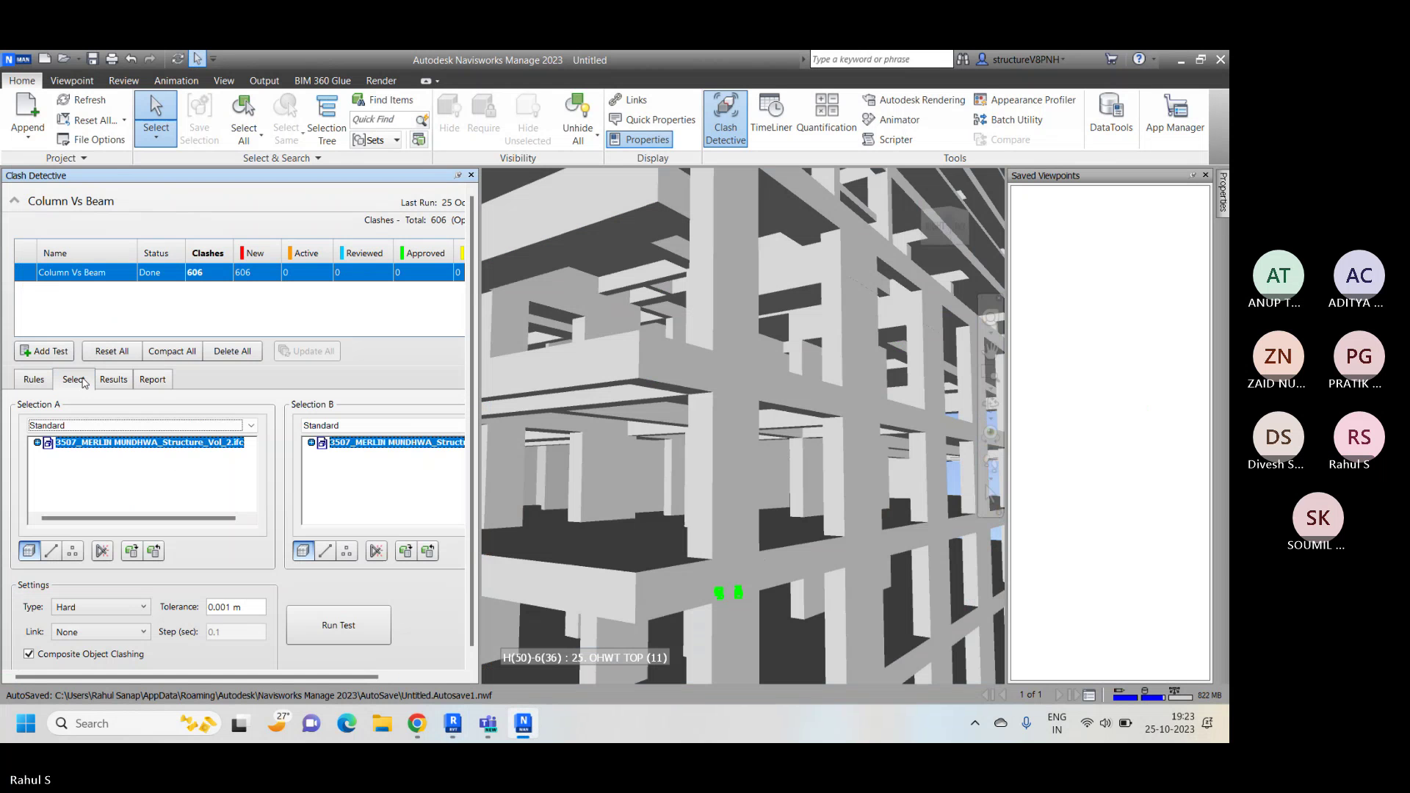
left_click(237, 609)
left_click_drag(237, 608, 209, 617)
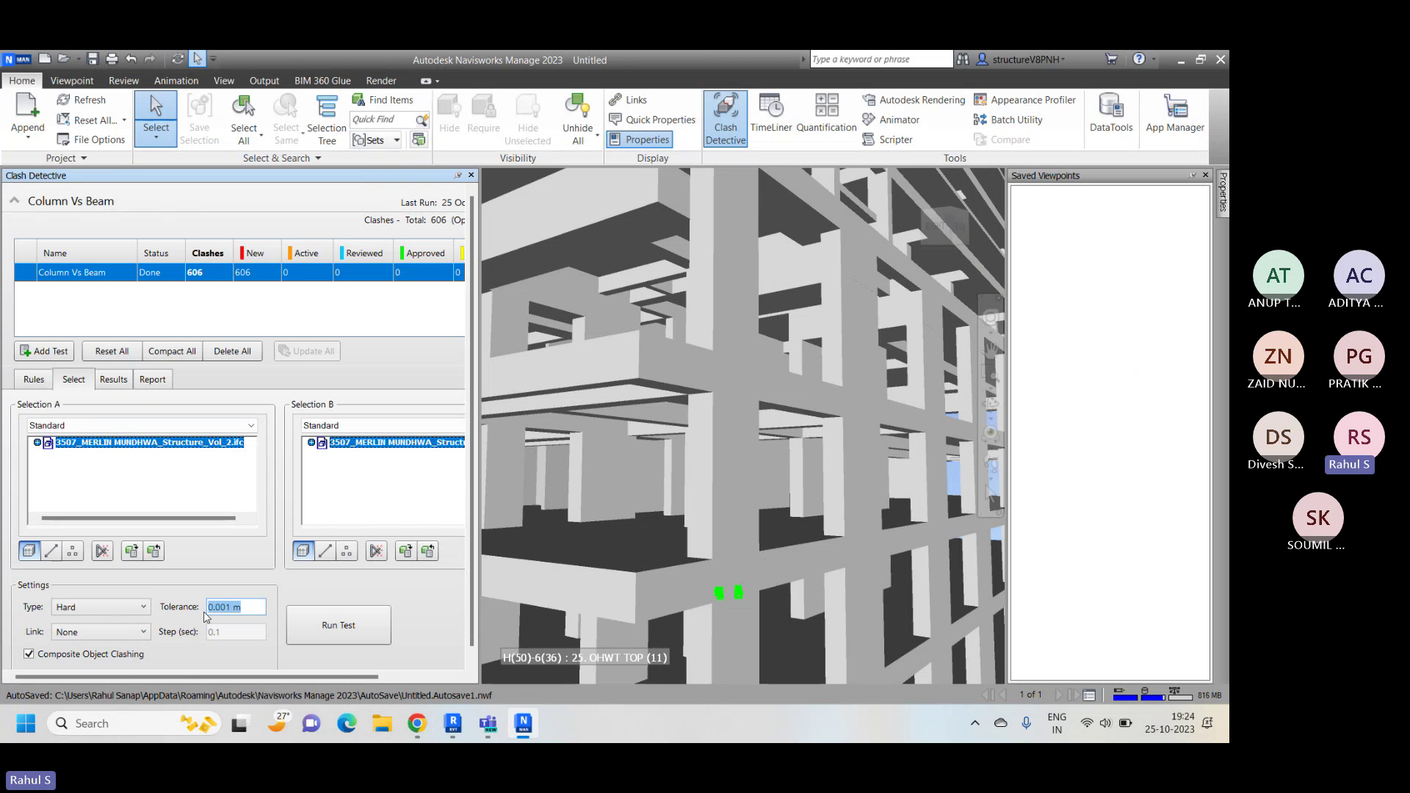
type("0.05")
left_click(342, 624)
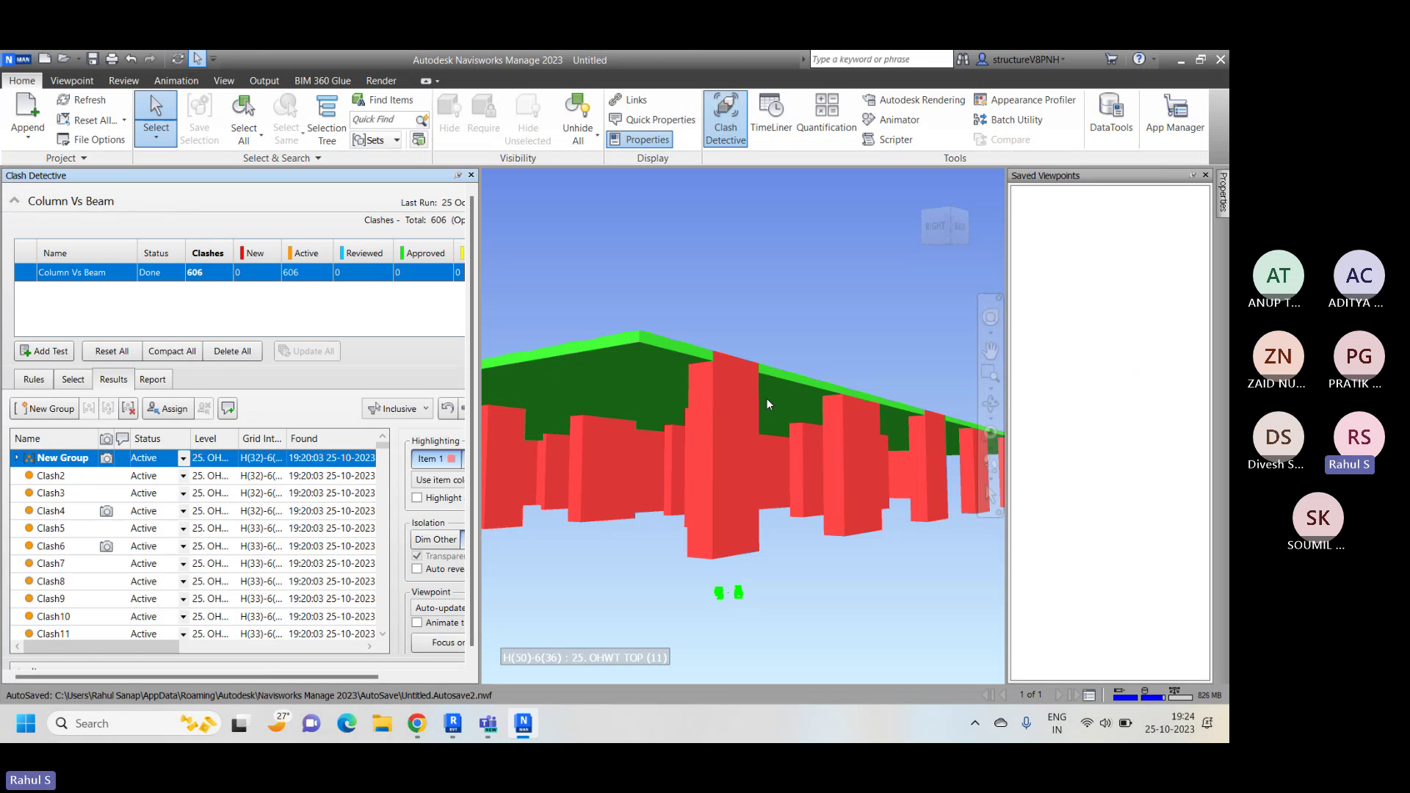
Step: Inspect the column and slab intersection of the clash group up close and look through the updated clash list
scroll(770, 404, "down", 1)
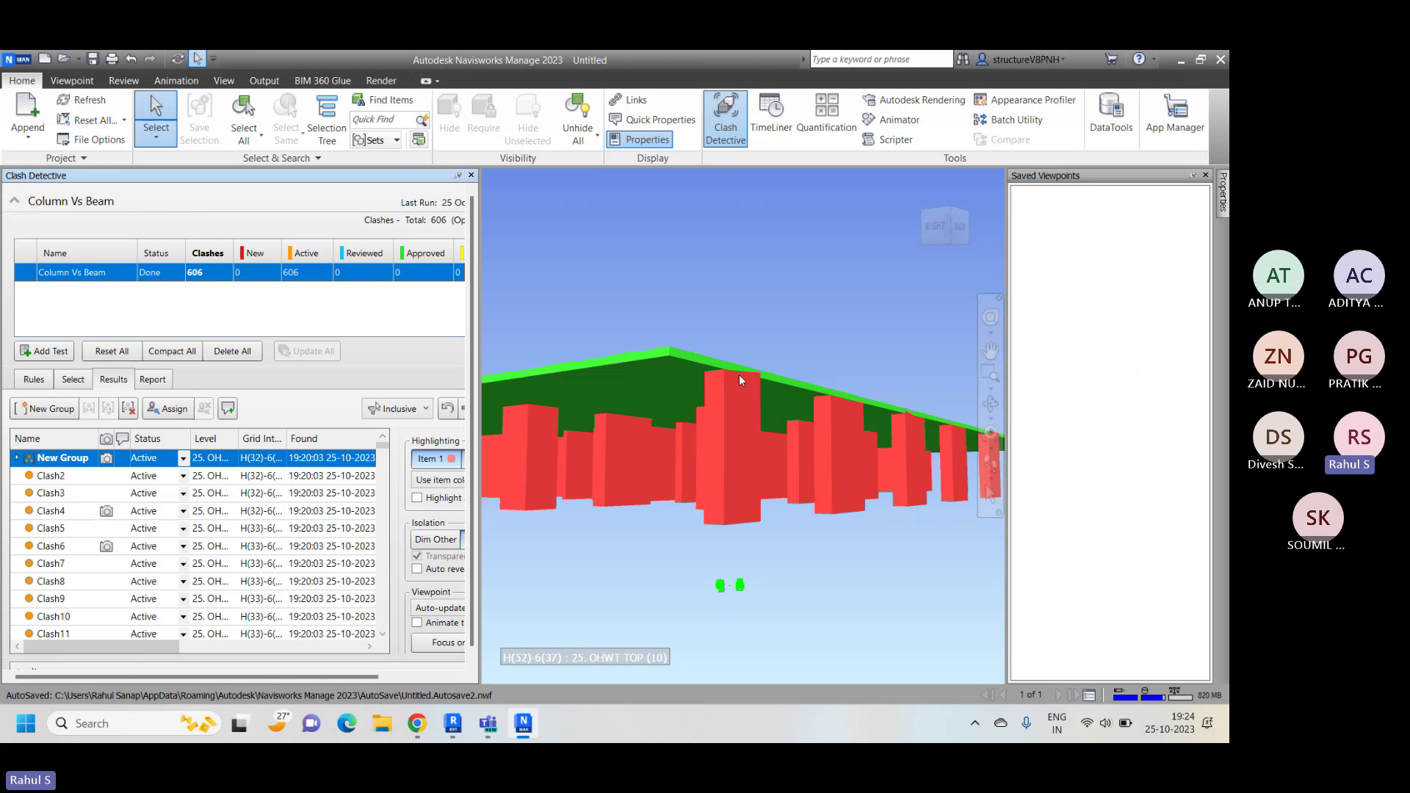
mouse_move(739, 374)
middle_mouse_down("shift")
mouse_move(746, 319)
mouse_move(807, 392)
mouse_move(752, 294)
mouse_move(727, 383)
middle_mouse_up("shift")
scroll(713, 379, "up", 2)
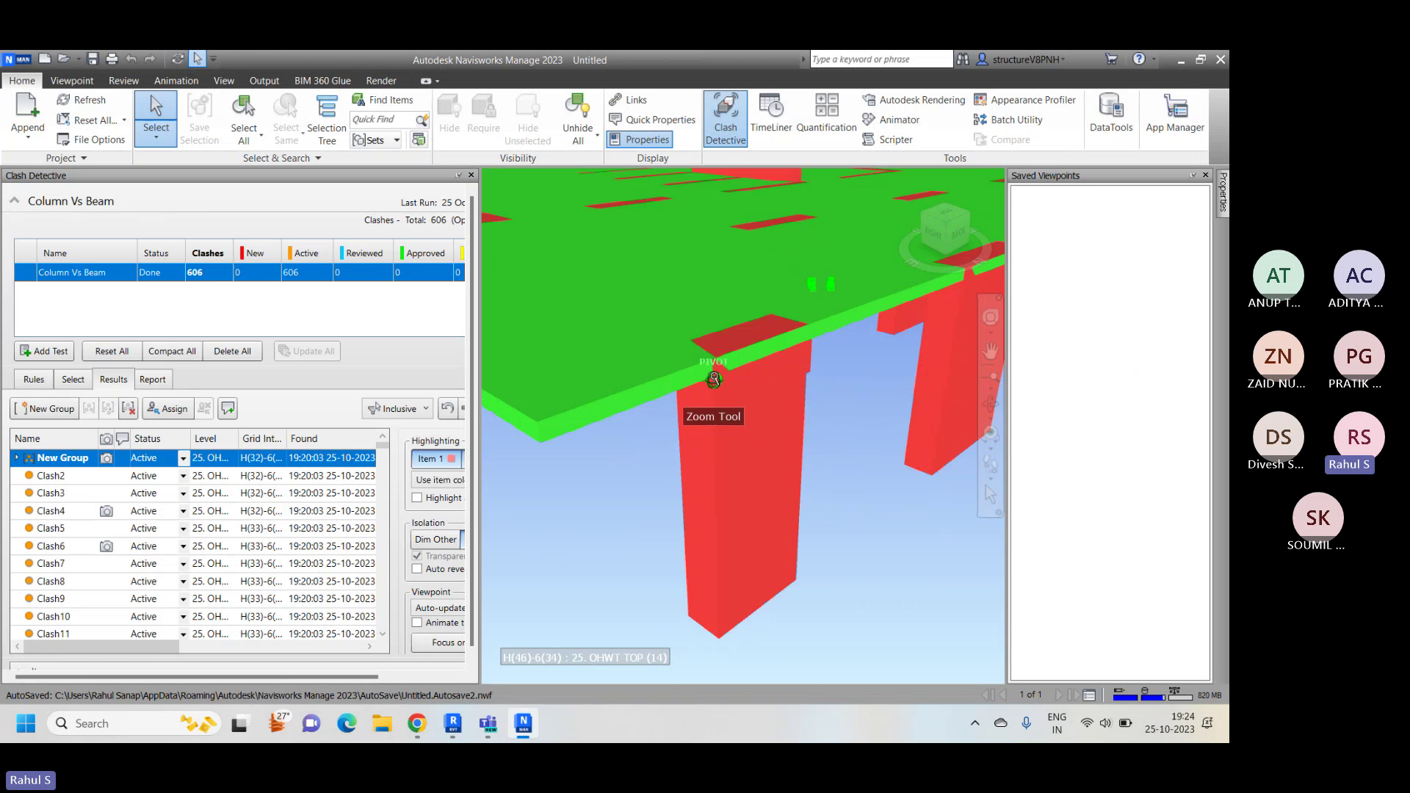
scroll(713, 379, "up", 2)
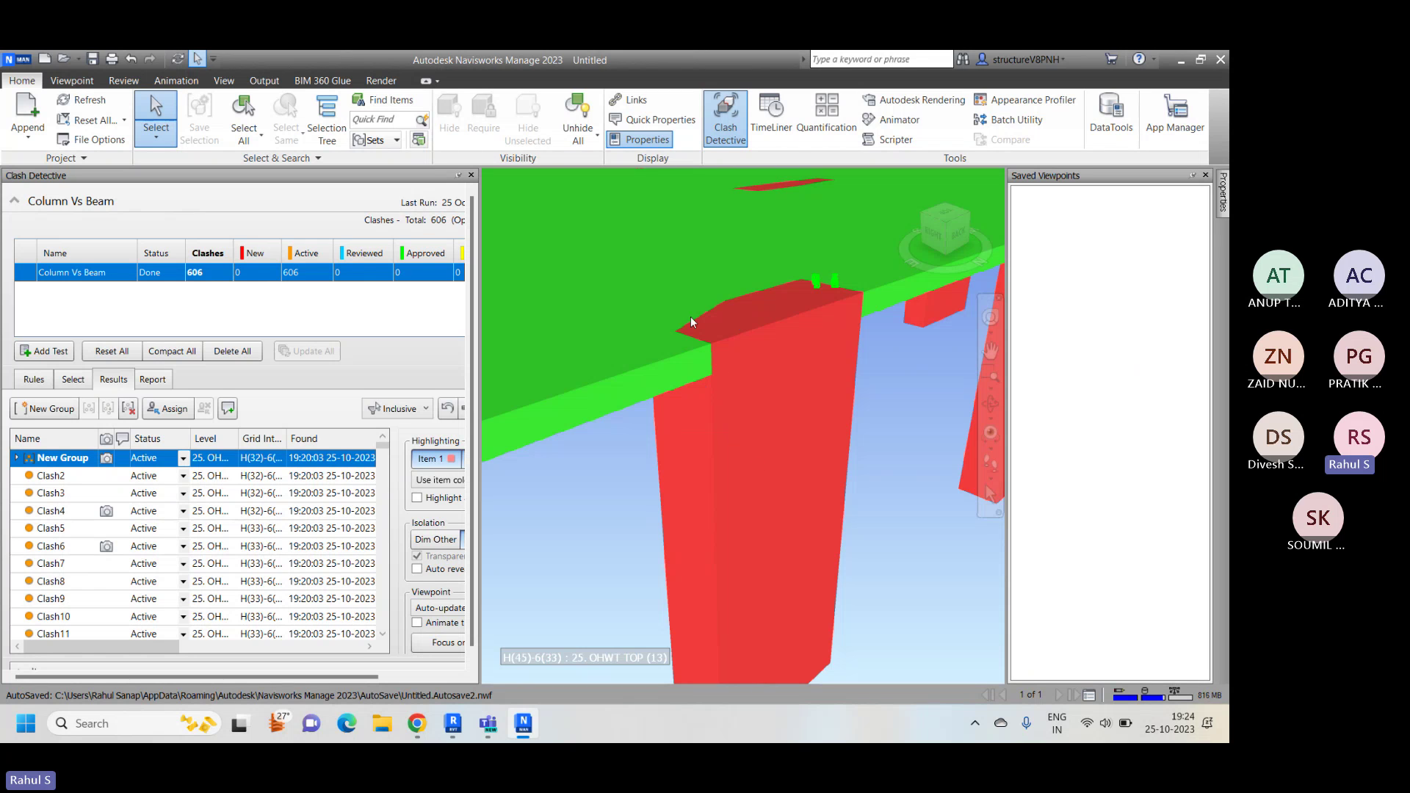
scroll(276, 631, "down", 15)
scroll(276, 630, "down", 12)
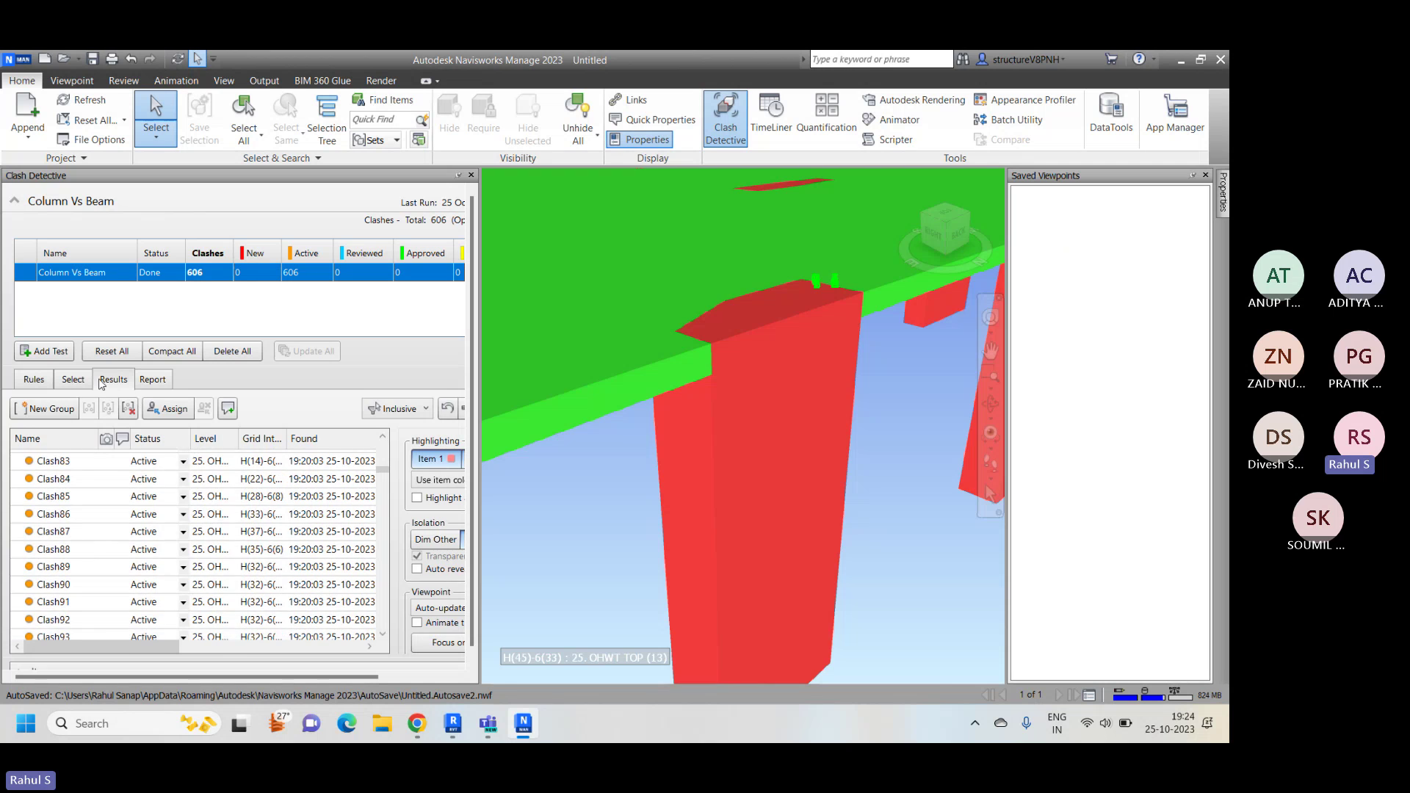
Step: Try to set the Column Vs Beam test's tolerance to 15 and rerun the test
left_click(73, 379)
left_click(221, 607)
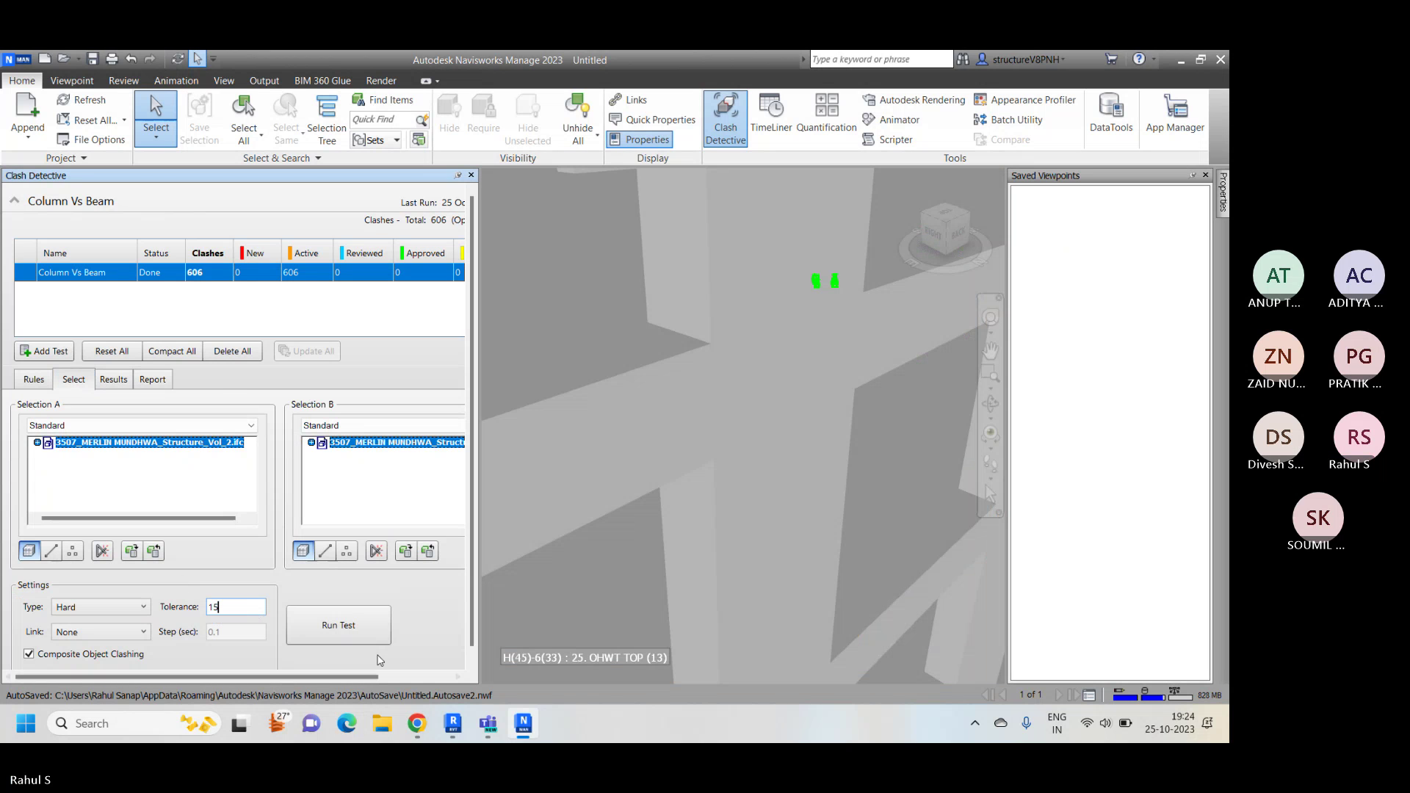
left_click(346, 625)
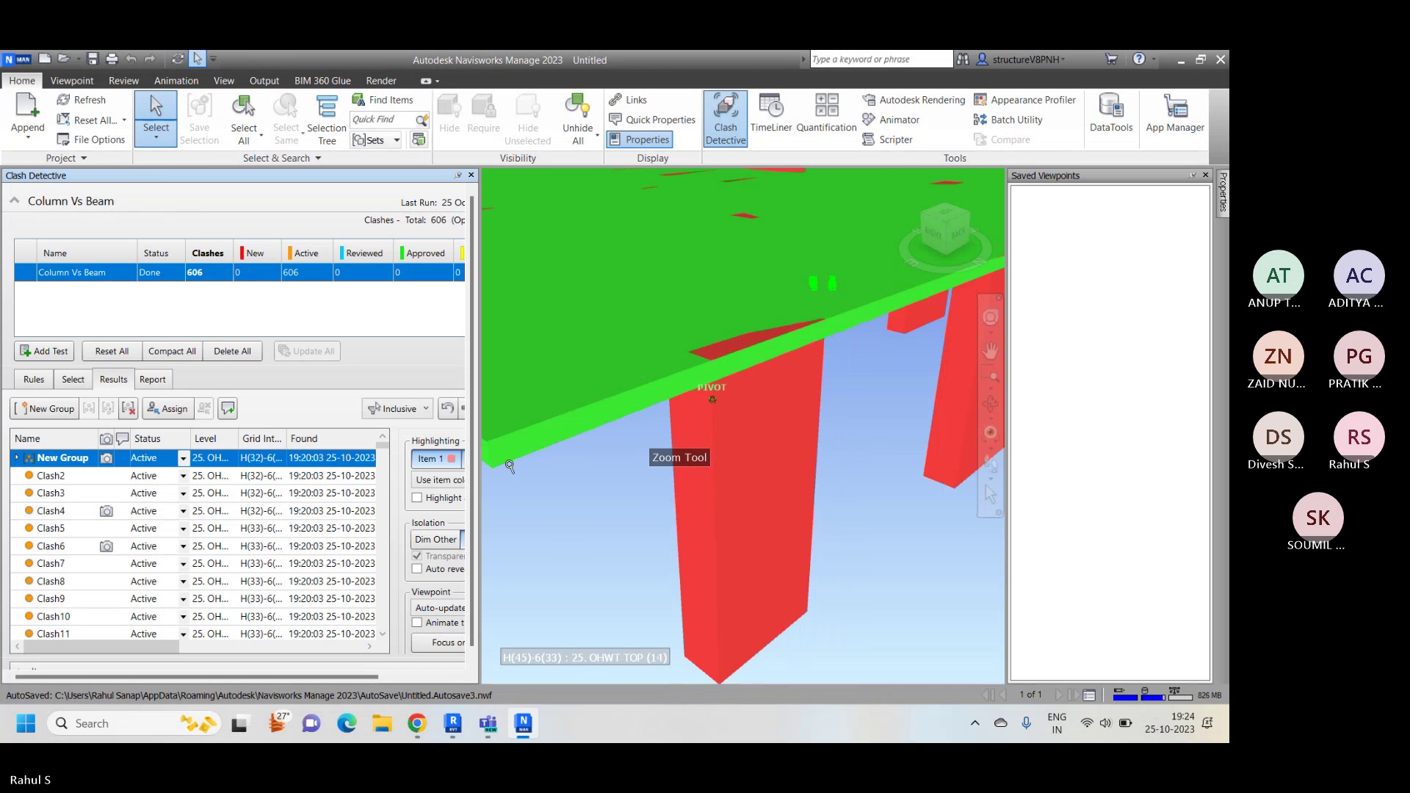
left_click(73, 379)
left_click(258, 609)
left_click_drag(258, 612, 189, 617)
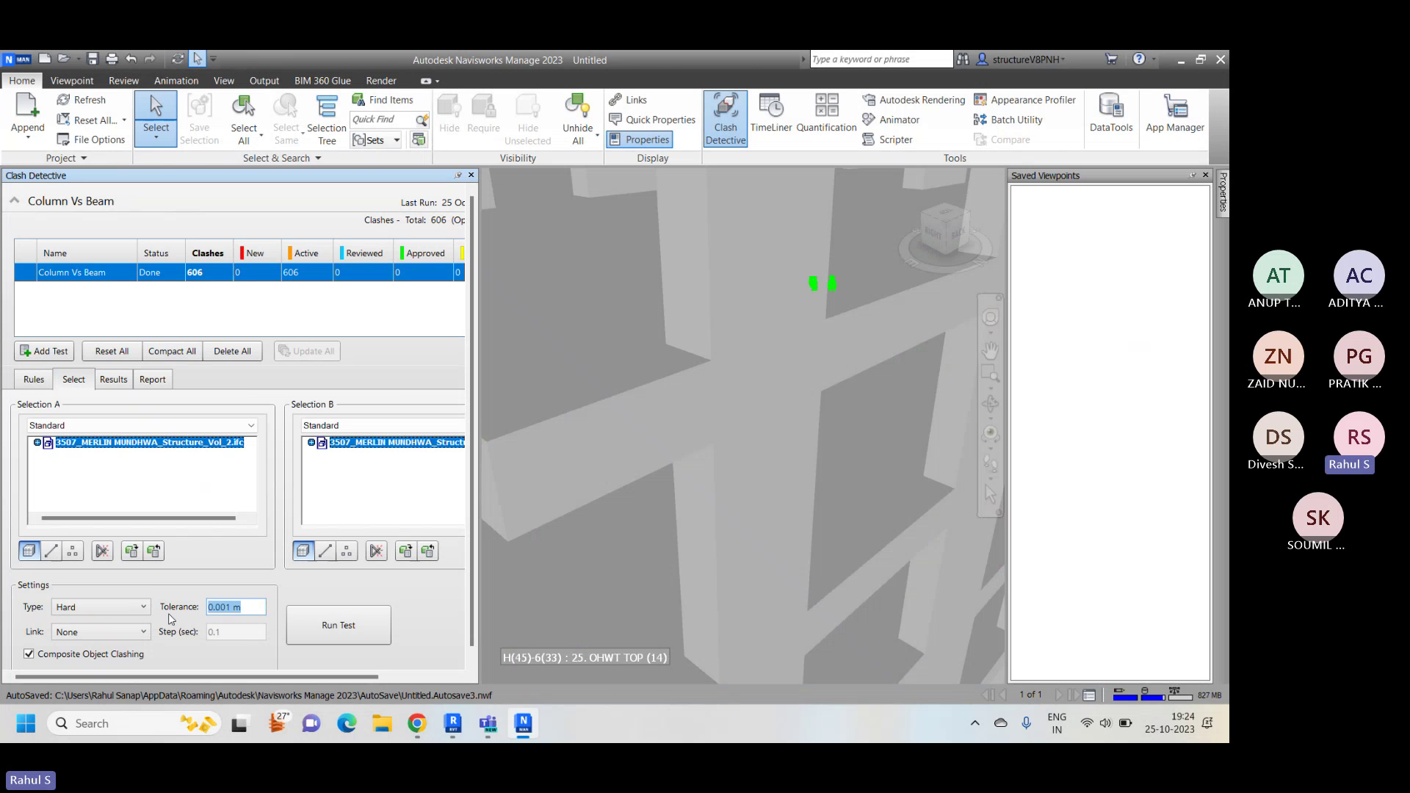
type("15")
left_click(336, 625)
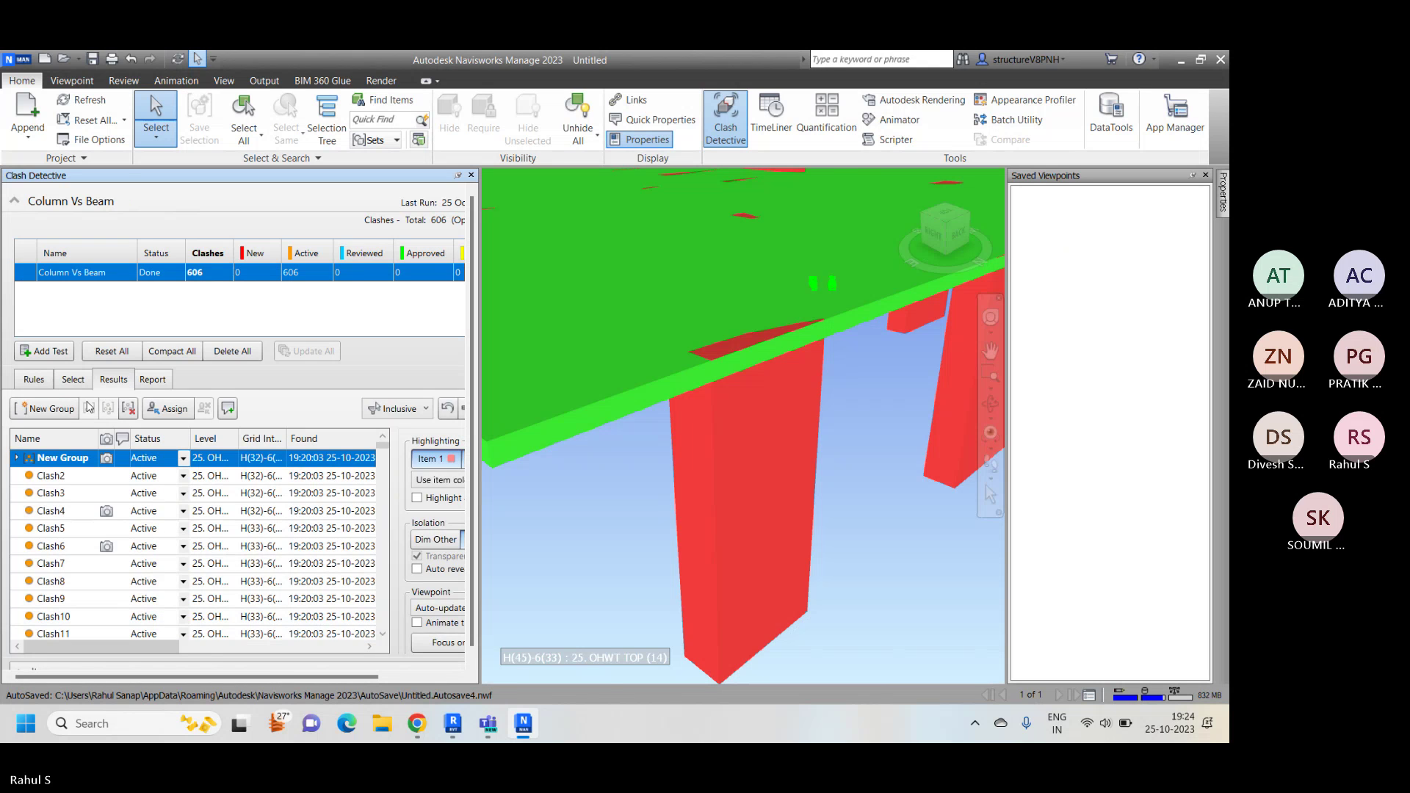
Step: Add a new clash test and choose 3507_MERLIN MUNDHWA_Structure_Vol_2.ifc for both Selection A and Selection B
left_click(81, 385)
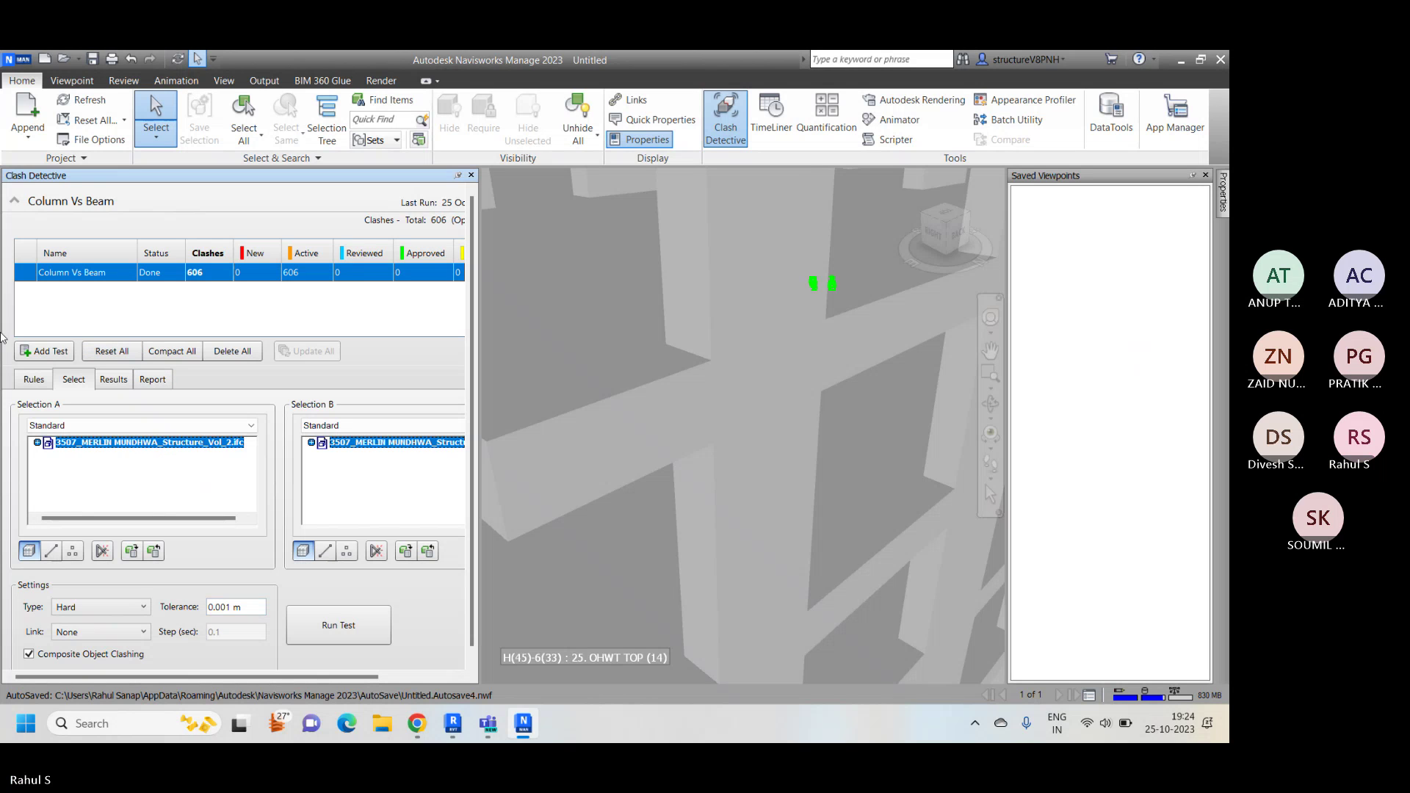
left_click(41, 353)
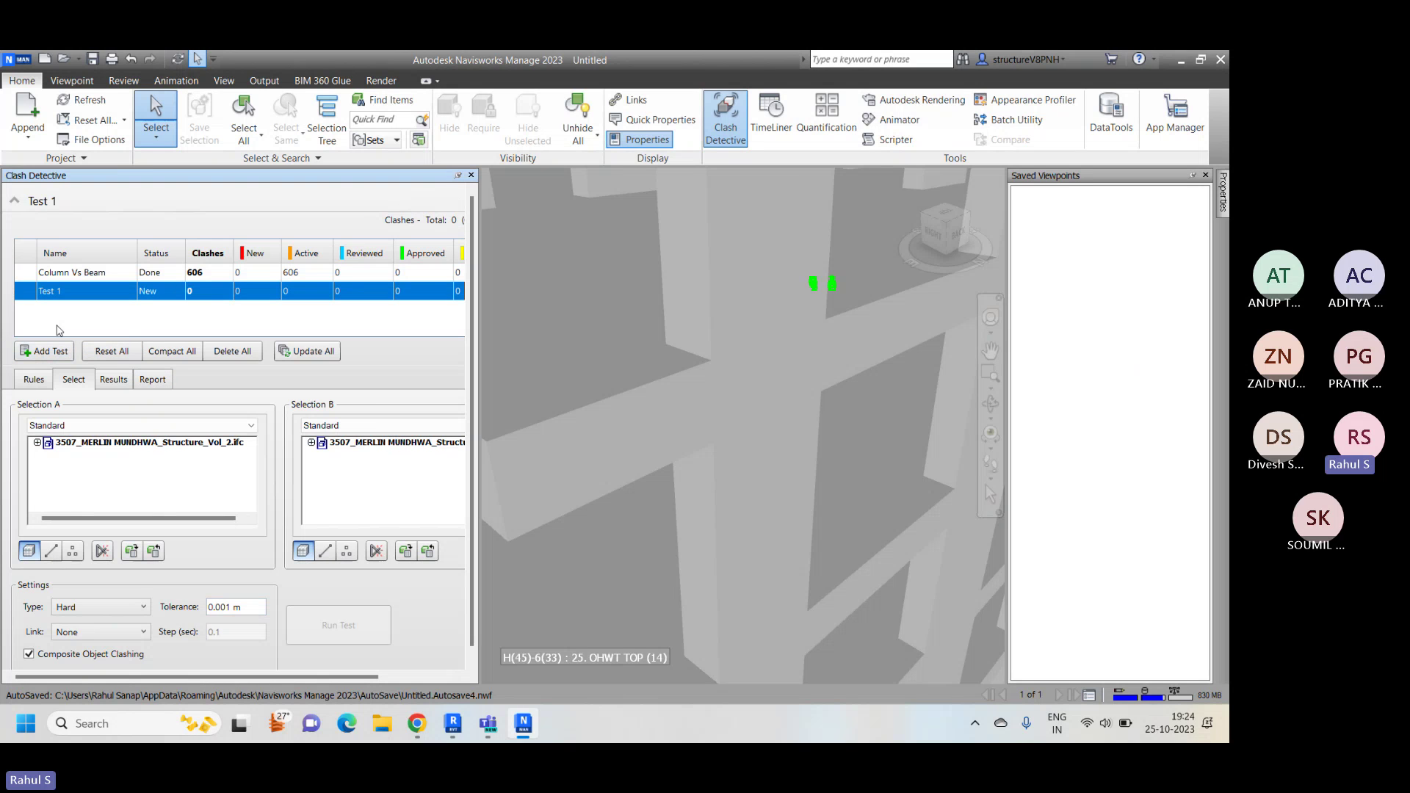
left_click(89, 442)
left_click(365, 443)
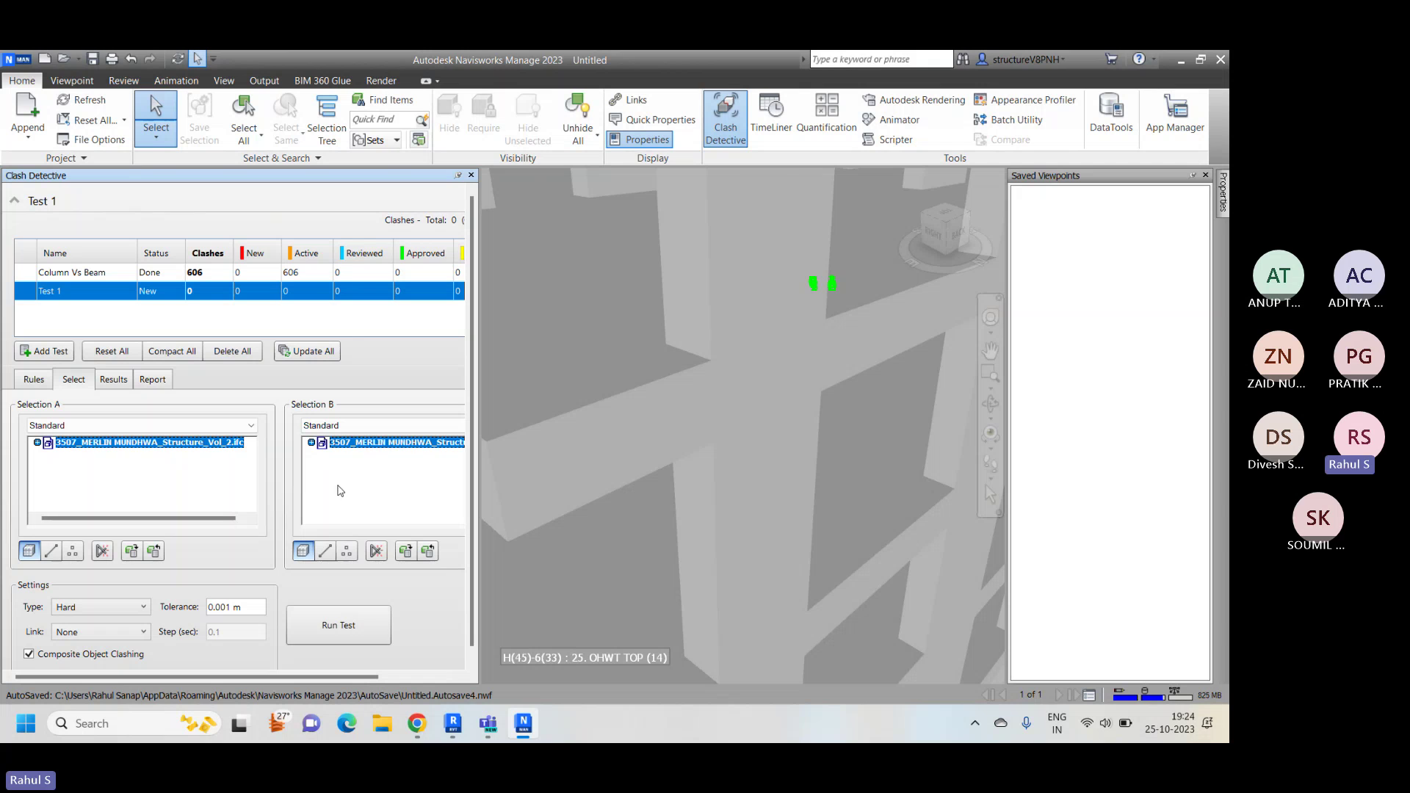
Step: Set Test 1's tolerance to 0.05 m, run the test and look over its clash results
left_click(257, 608)
type("0.05")
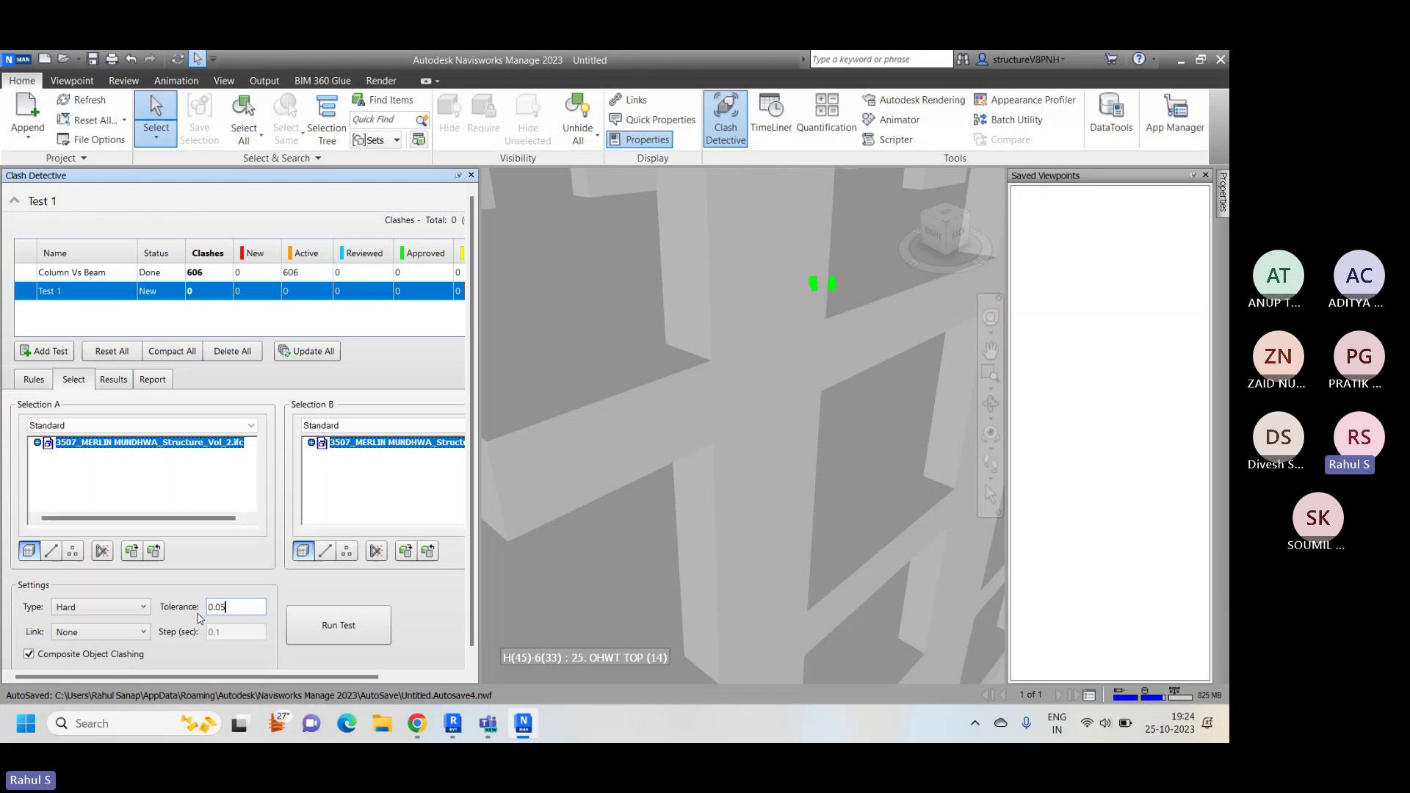
left_click(344, 646)
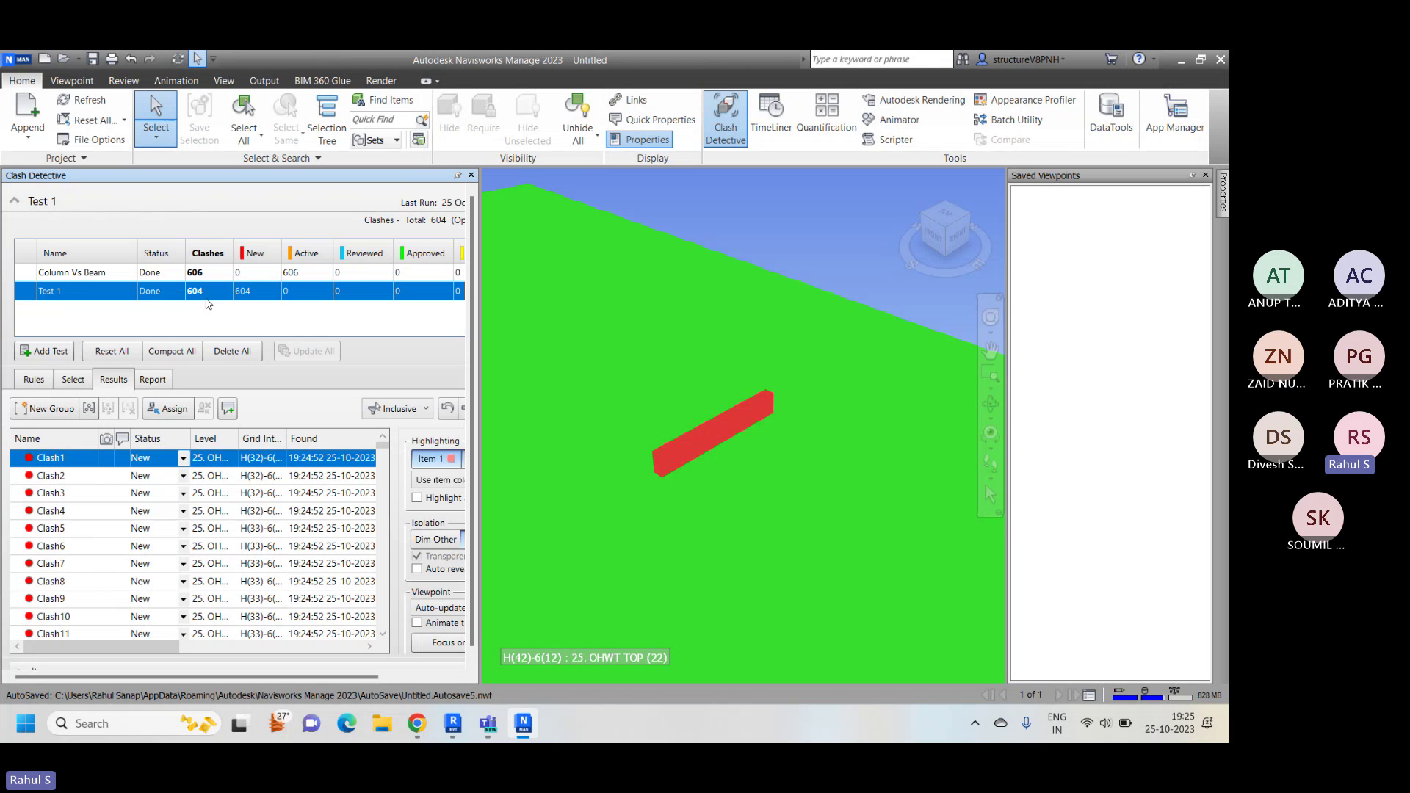
scroll(191, 543, "down", 7)
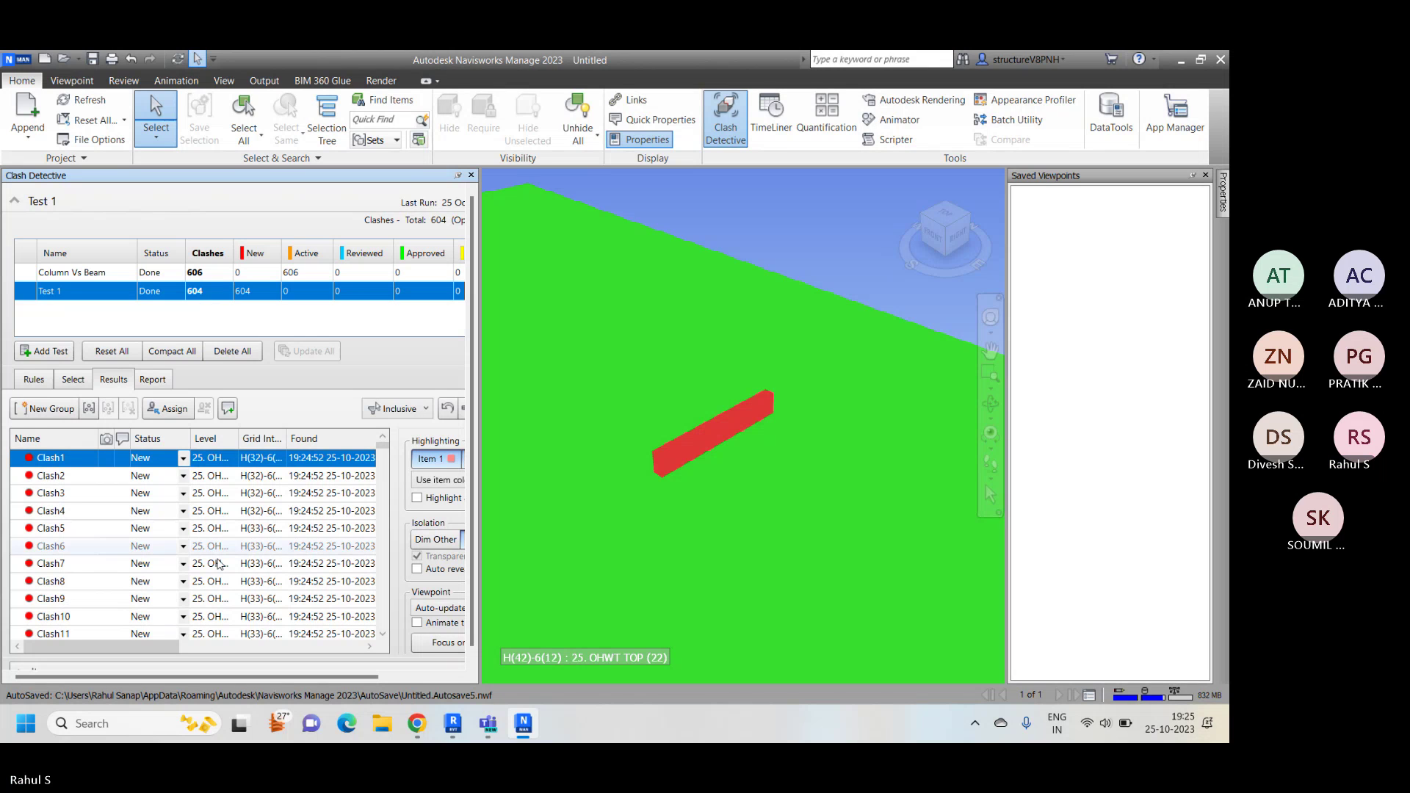
Step: Review Test 1's tolerance setting and its report options
left_click(73, 379)
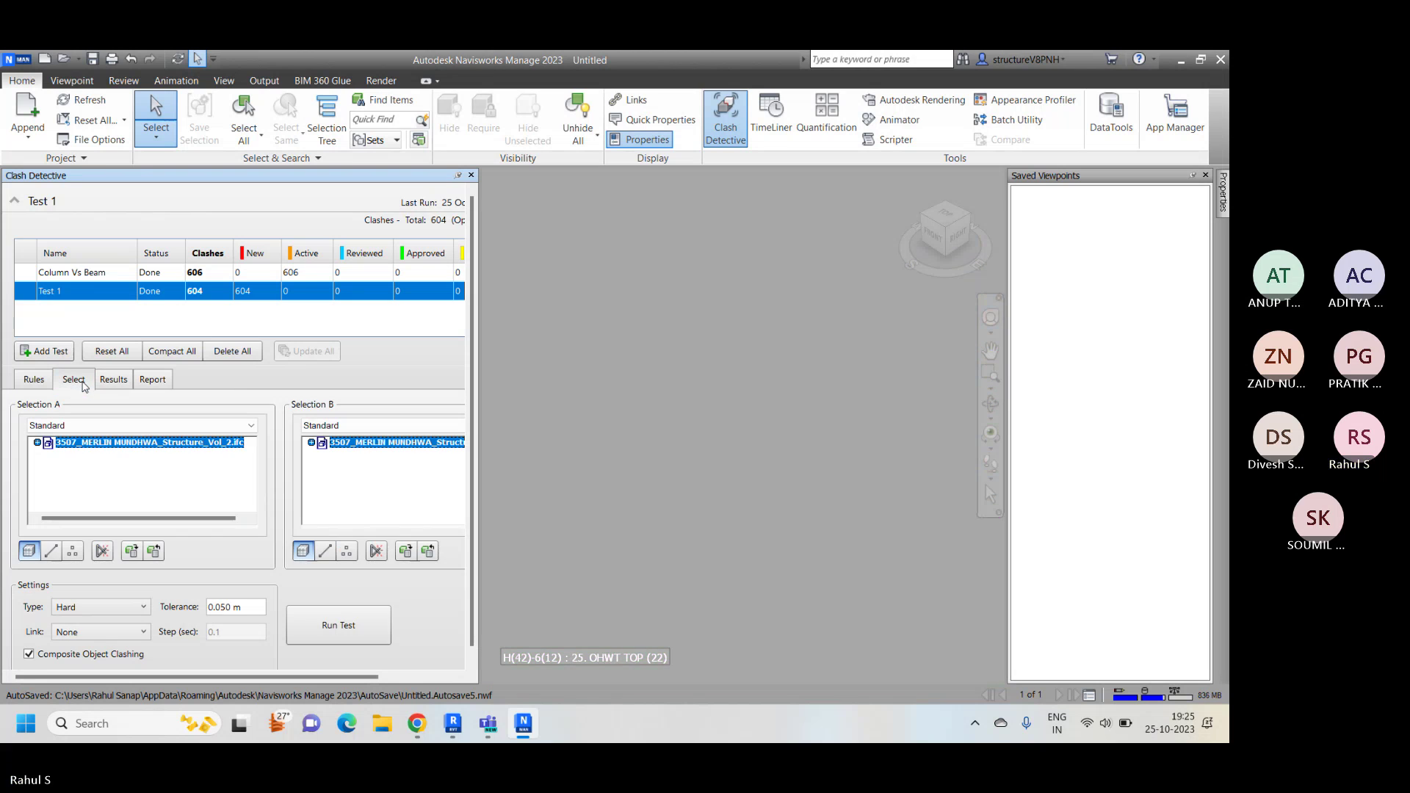
left_click_drag(249, 608, 185, 615)
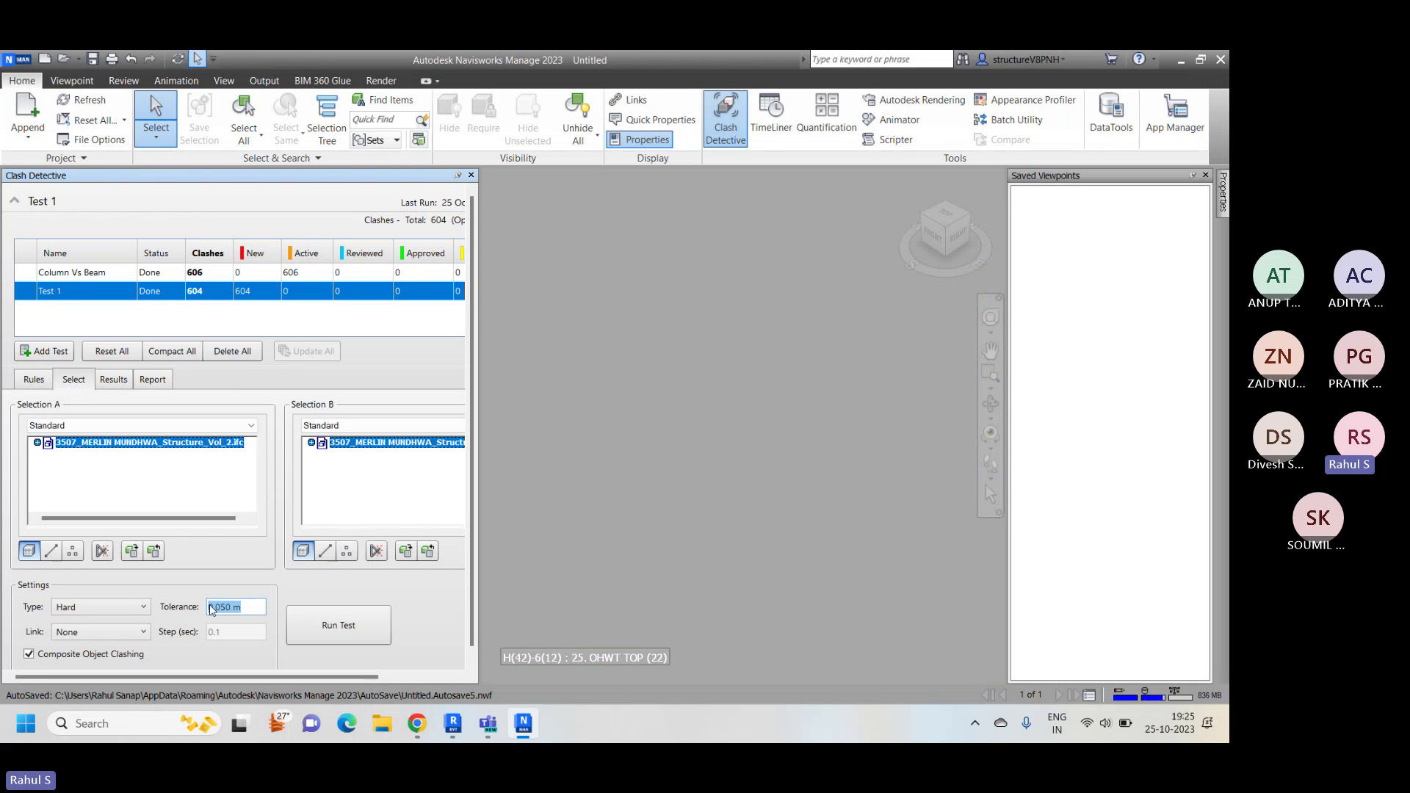
left_click(249, 606)
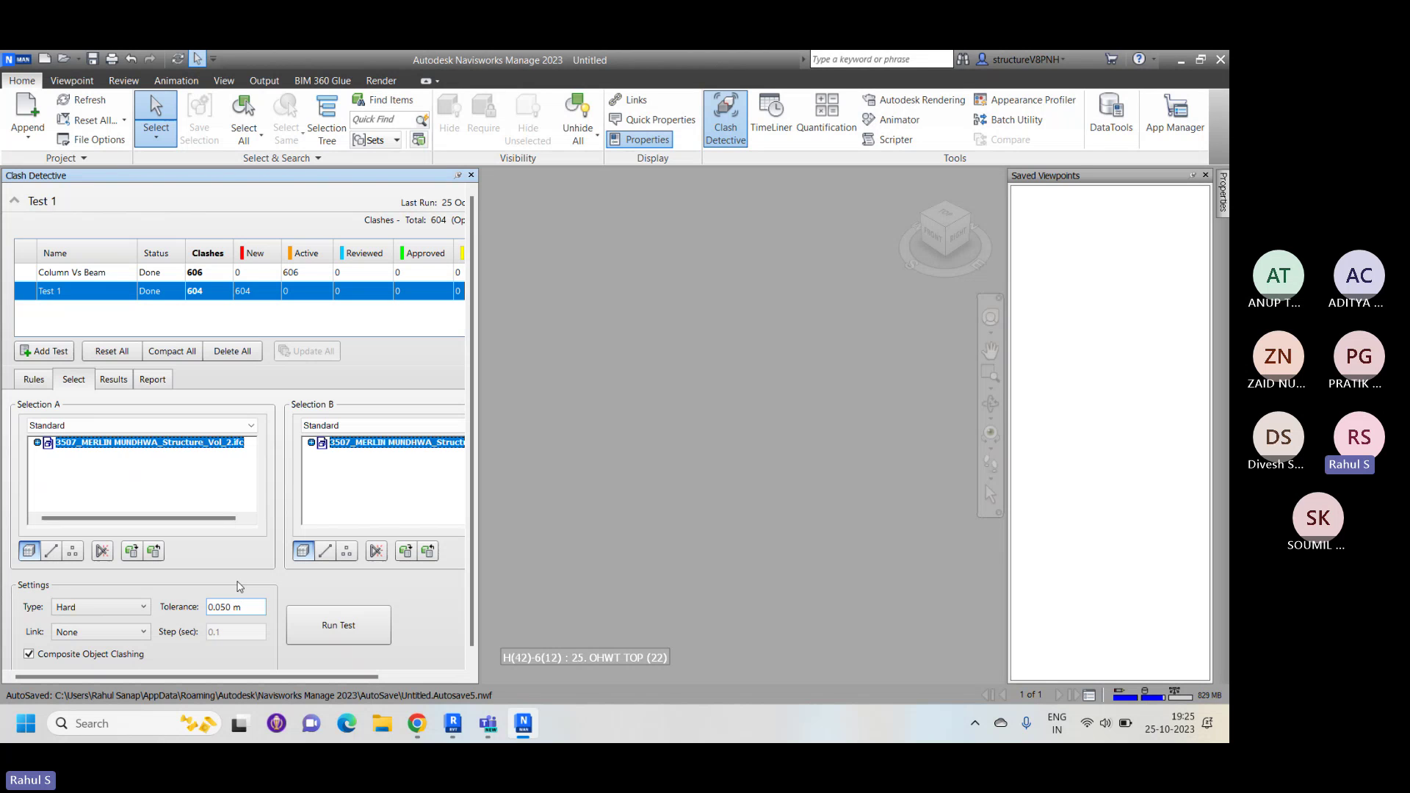
left_click(358, 627)
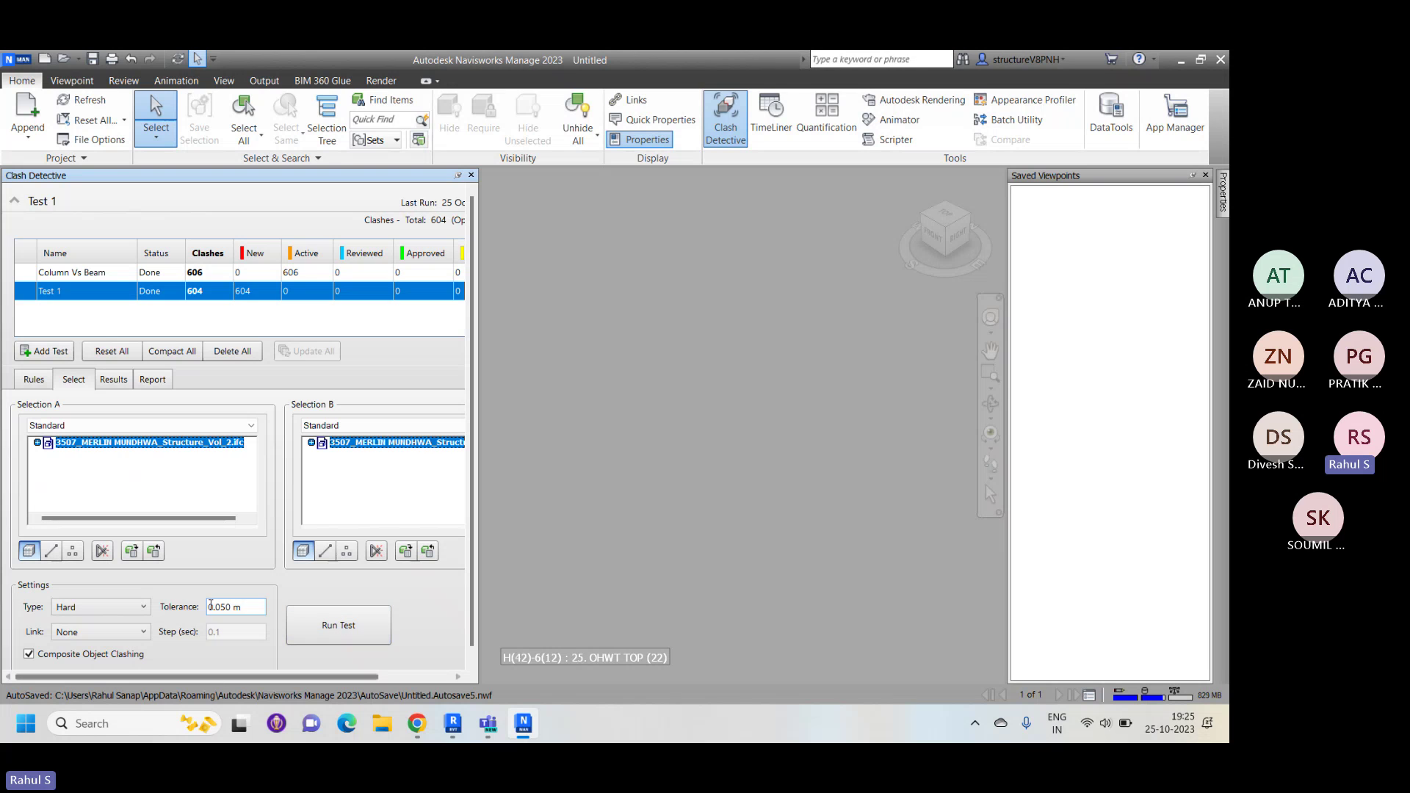
left_click(153, 379)
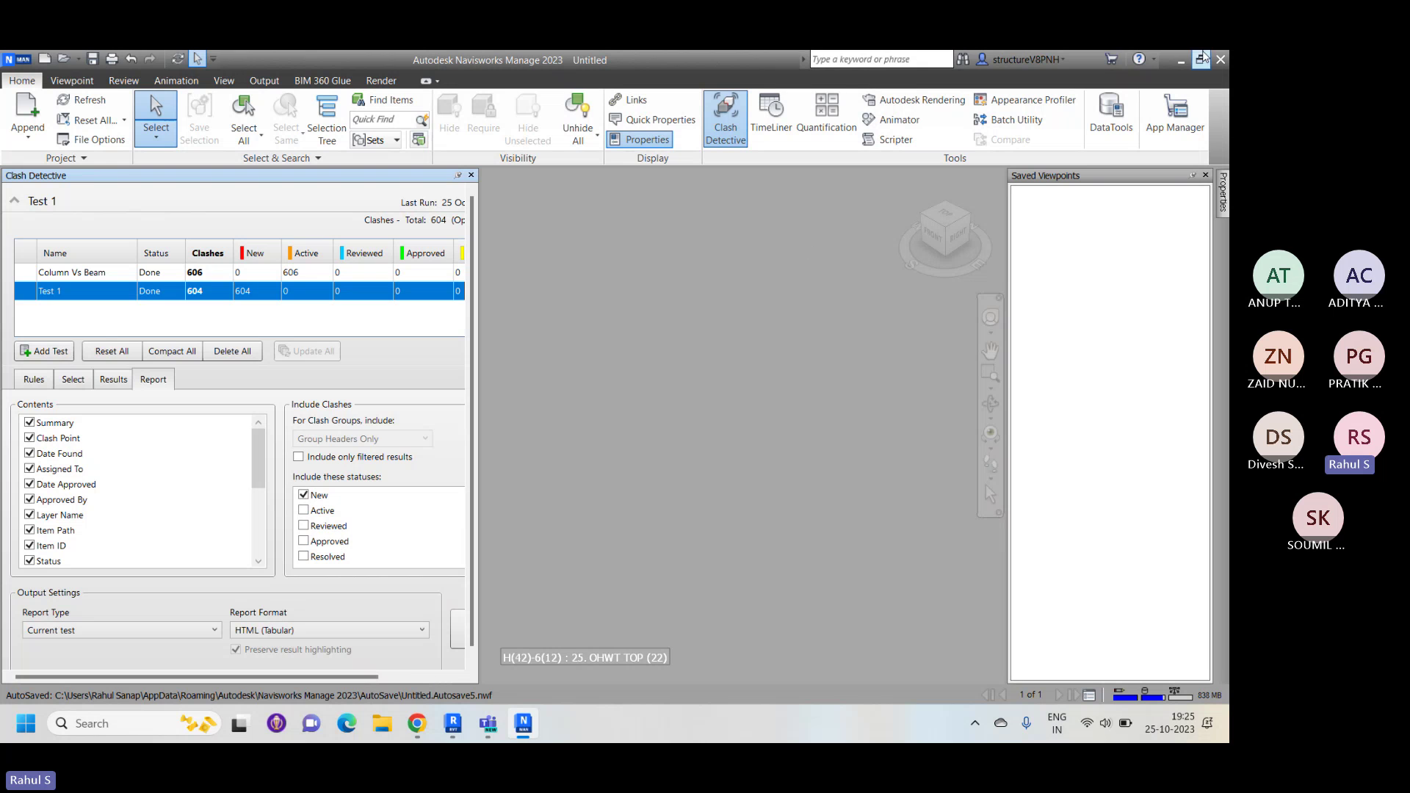
Step: Switch to the desktop by minimizing Navisworks and Revit, close the blank browser window, and refresh the desktop
left_click(1182, 60)
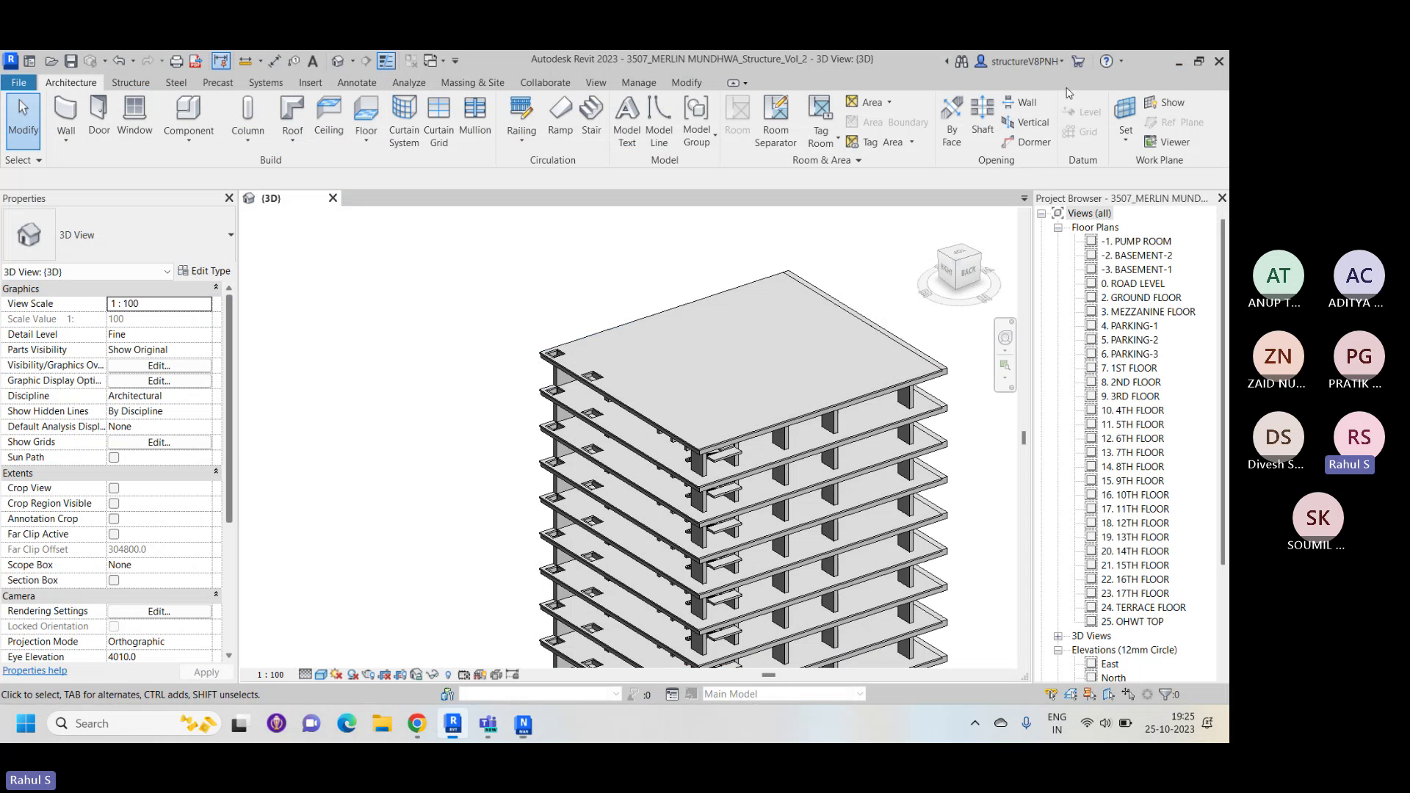
key("alt+Tab")
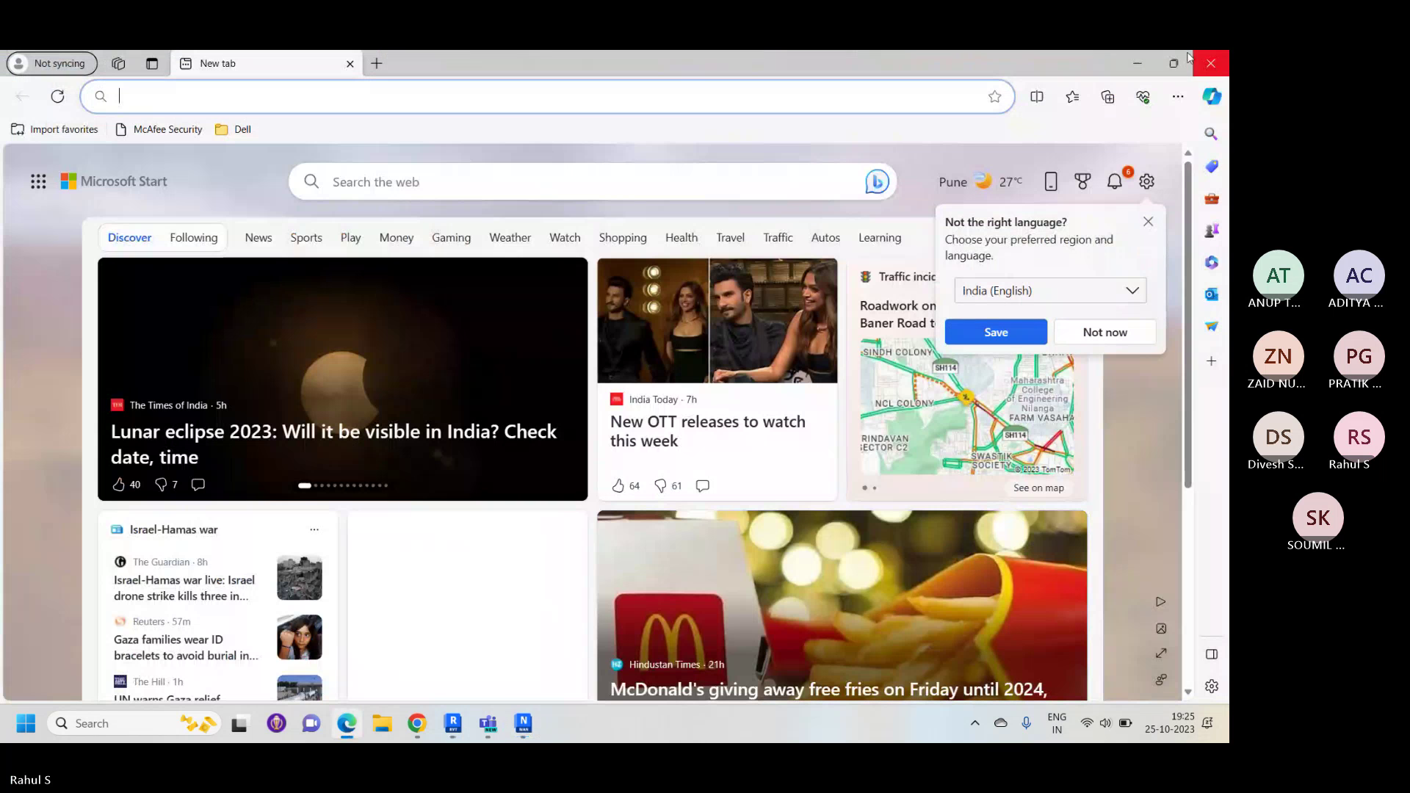
left_click(1148, 221)
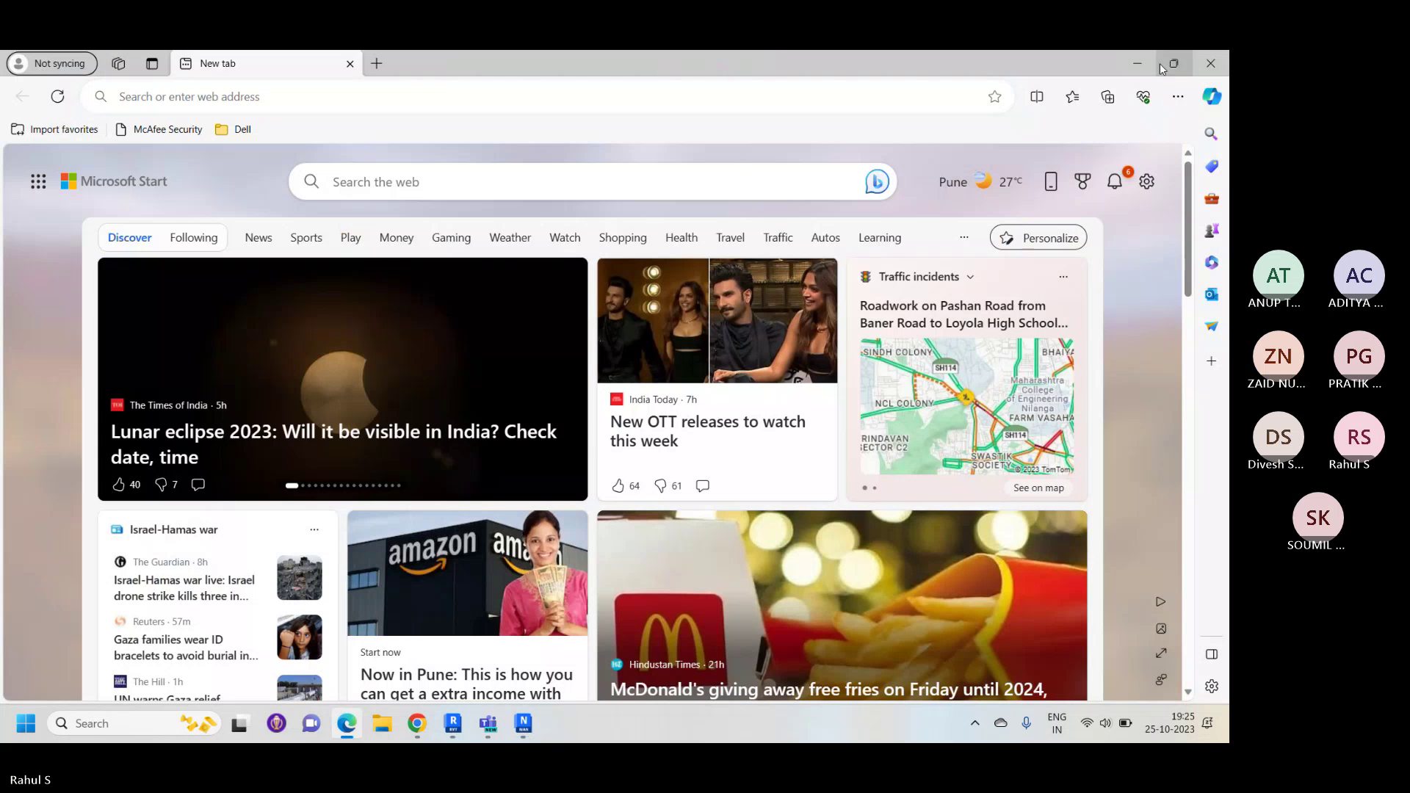
left_click(1226, 62)
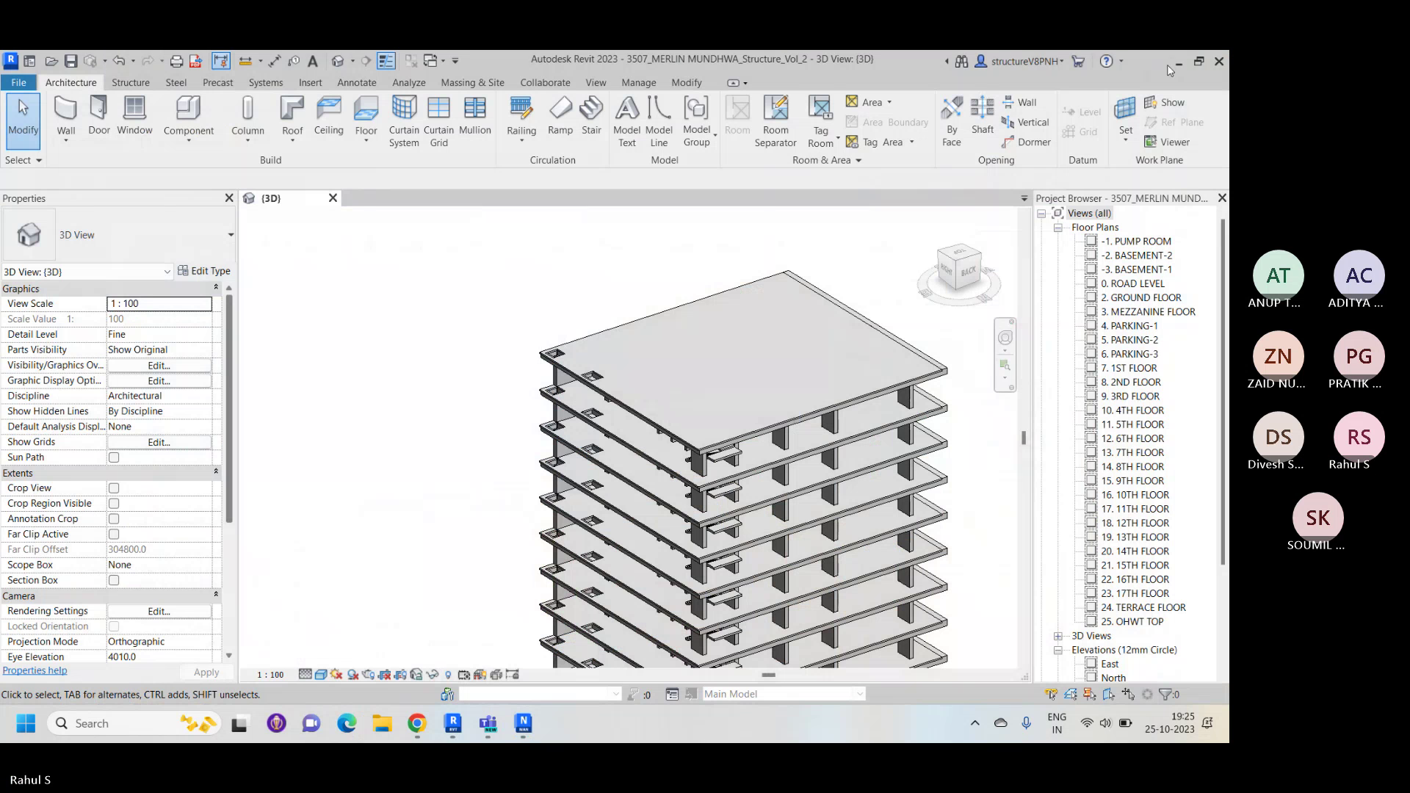
left_click(1175, 66)
right_click(474, 224)
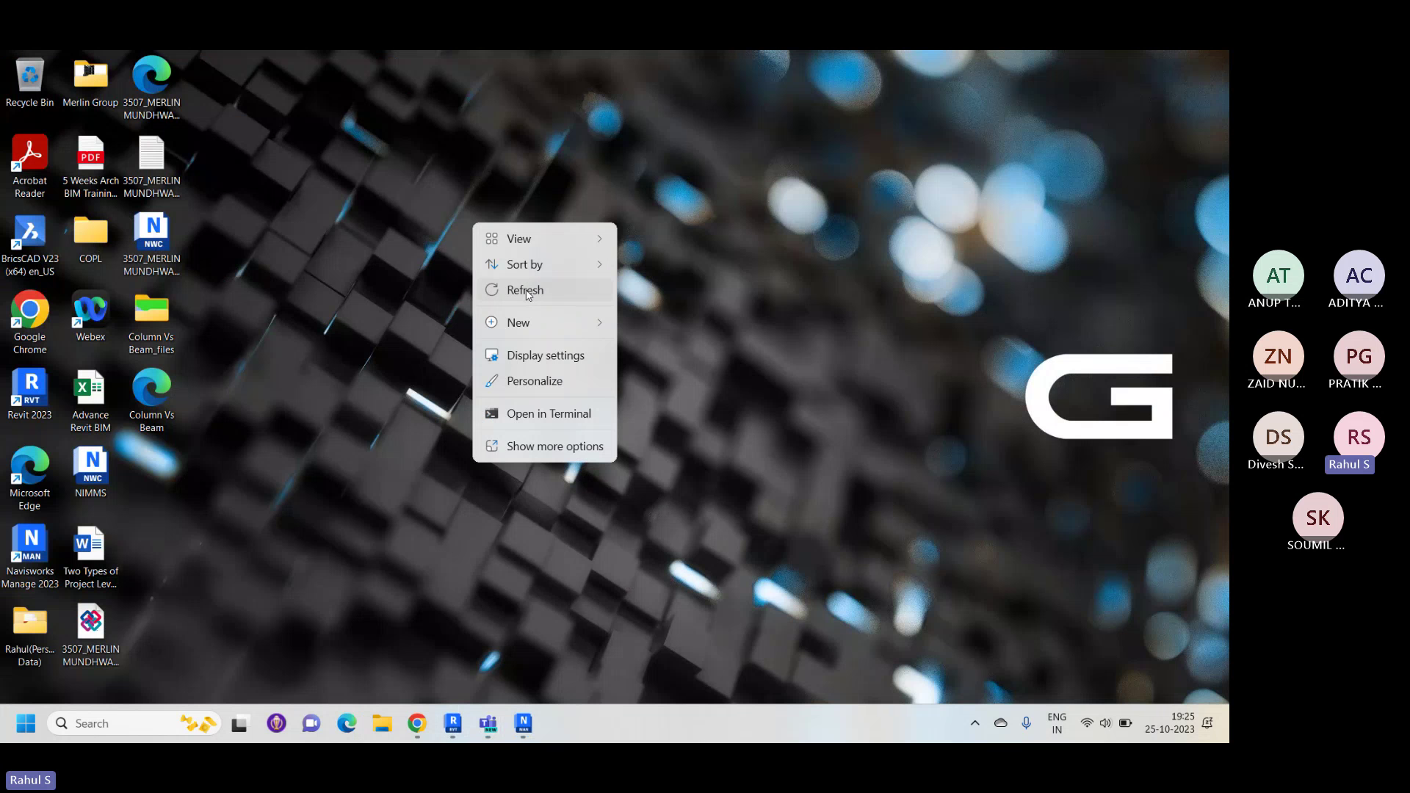
left_click(529, 288)
Step: Open the Column Vs Beam HTML clash report in the browser and check the total clashes in its summary
double_click(165, 407)
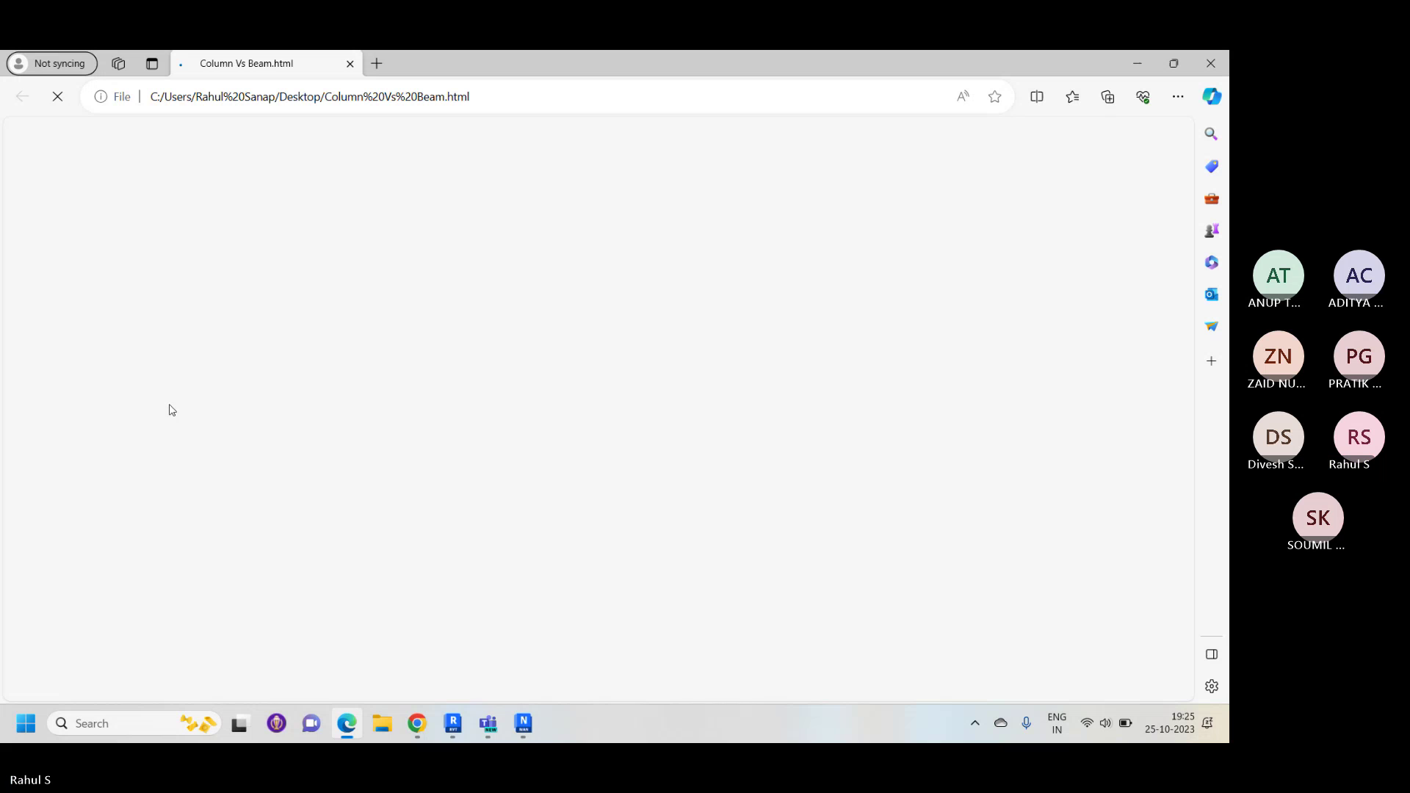
scroll(301, 355, "down", 4)
scroll(301, 349, "up", 4)
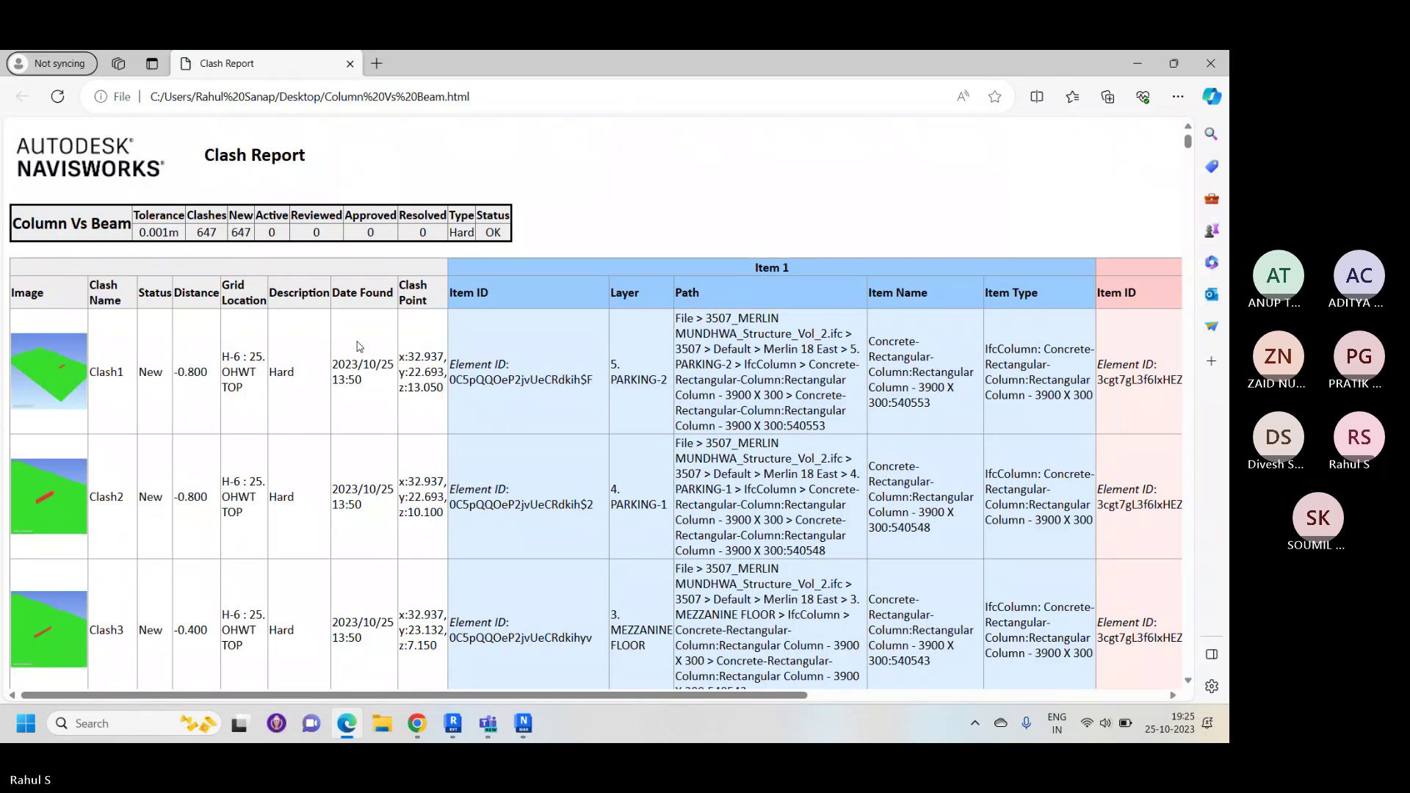
double_click(199, 232)
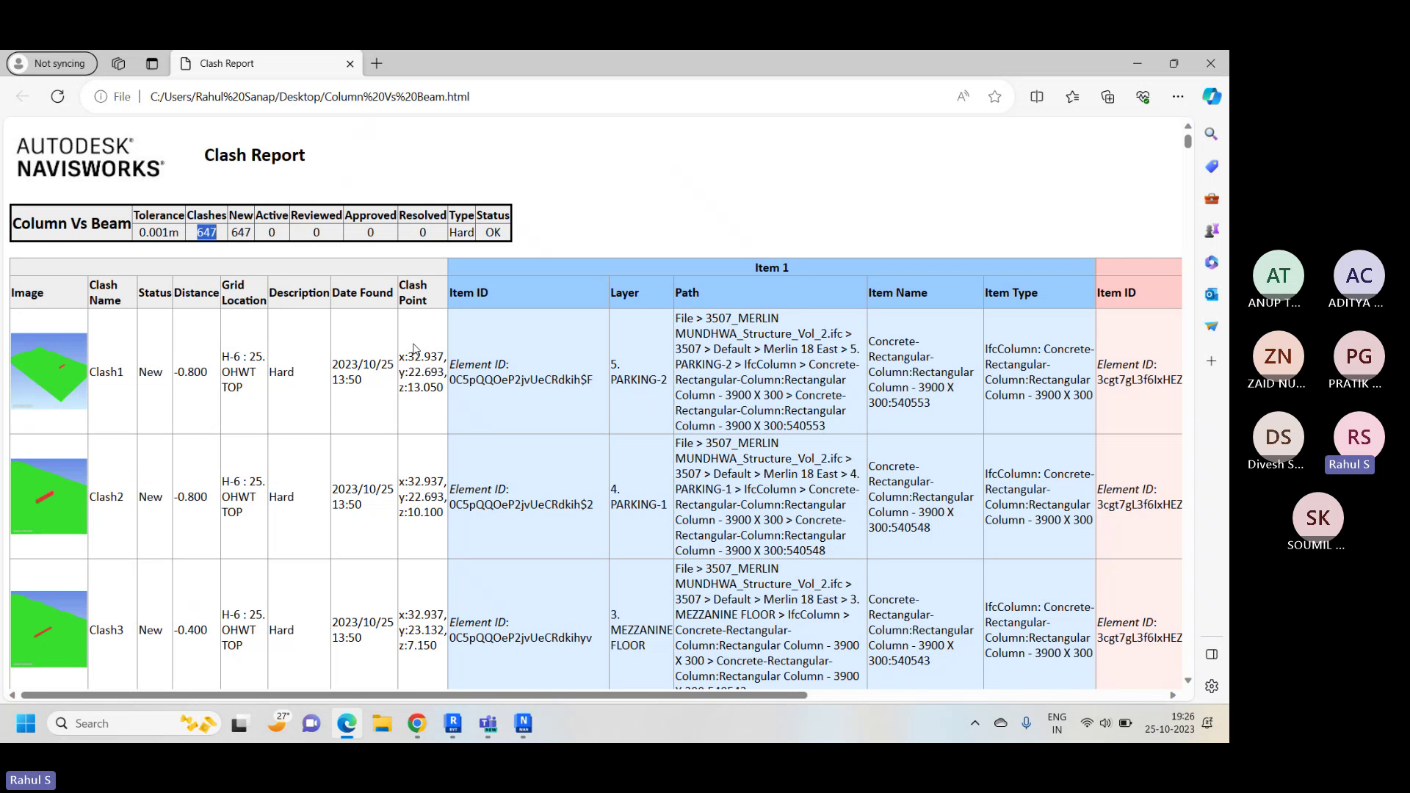
Step: Switch back to Navisworks Manage and examine the whole slab and columns of New Group in the Column Vs Beam results
left_click(519, 725)
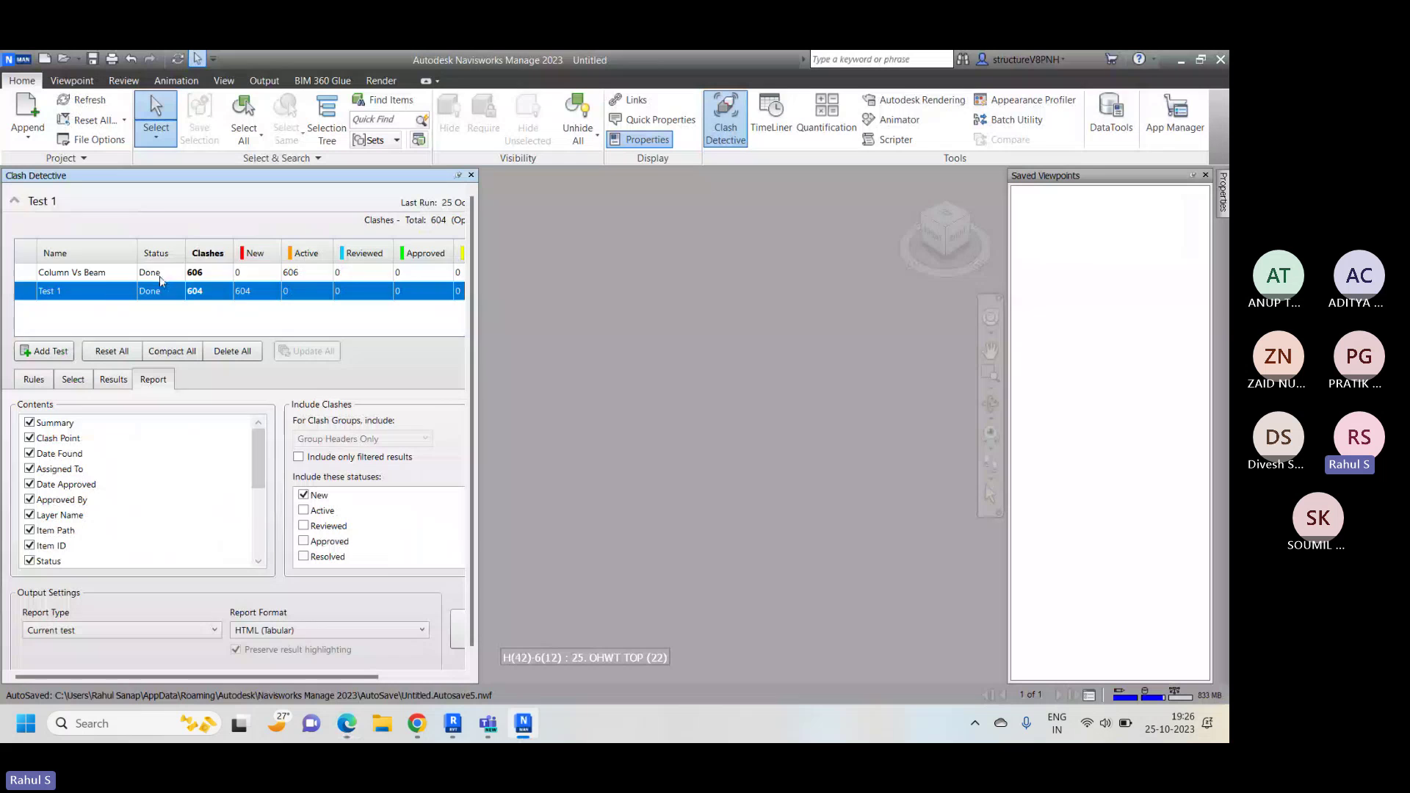
left_click(156, 274)
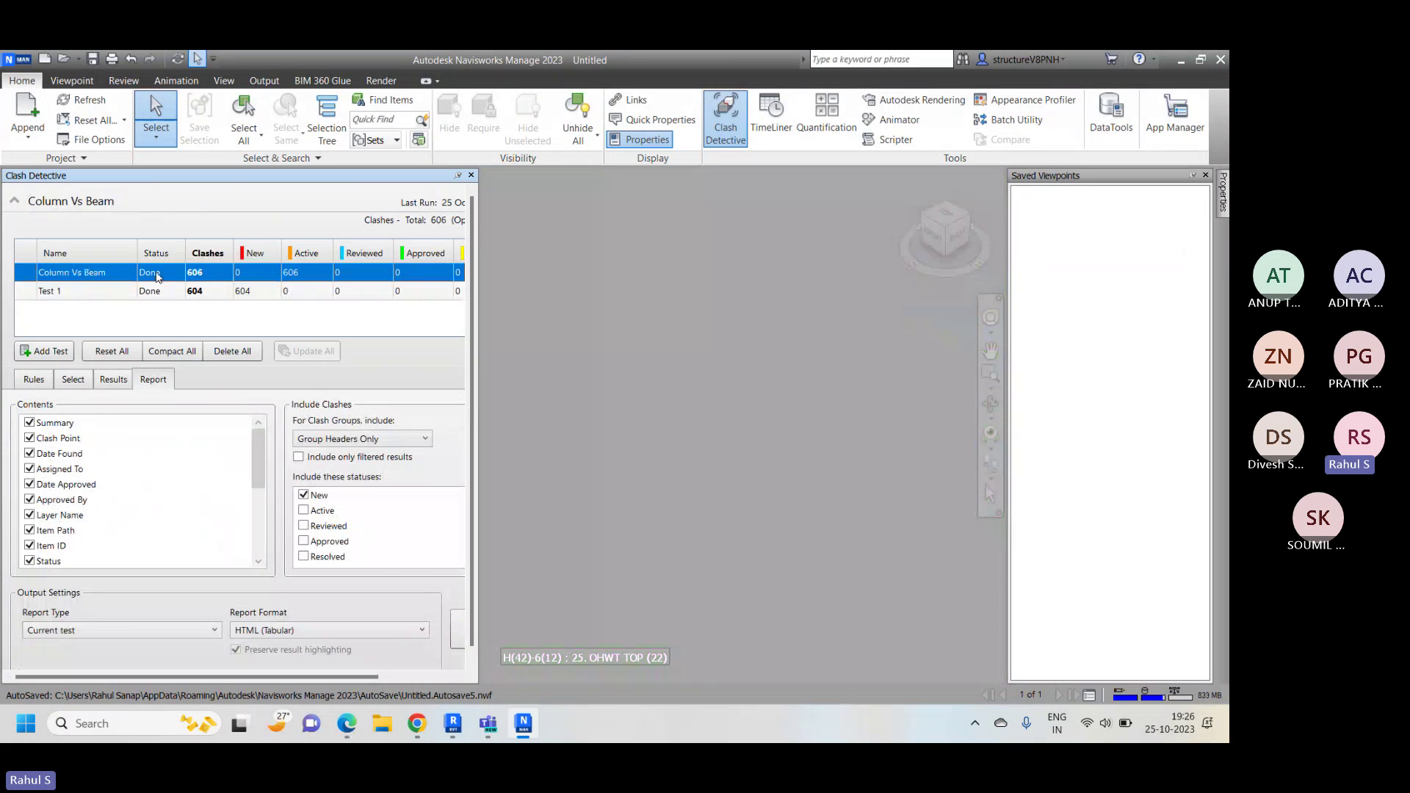
left_click(111, 380)
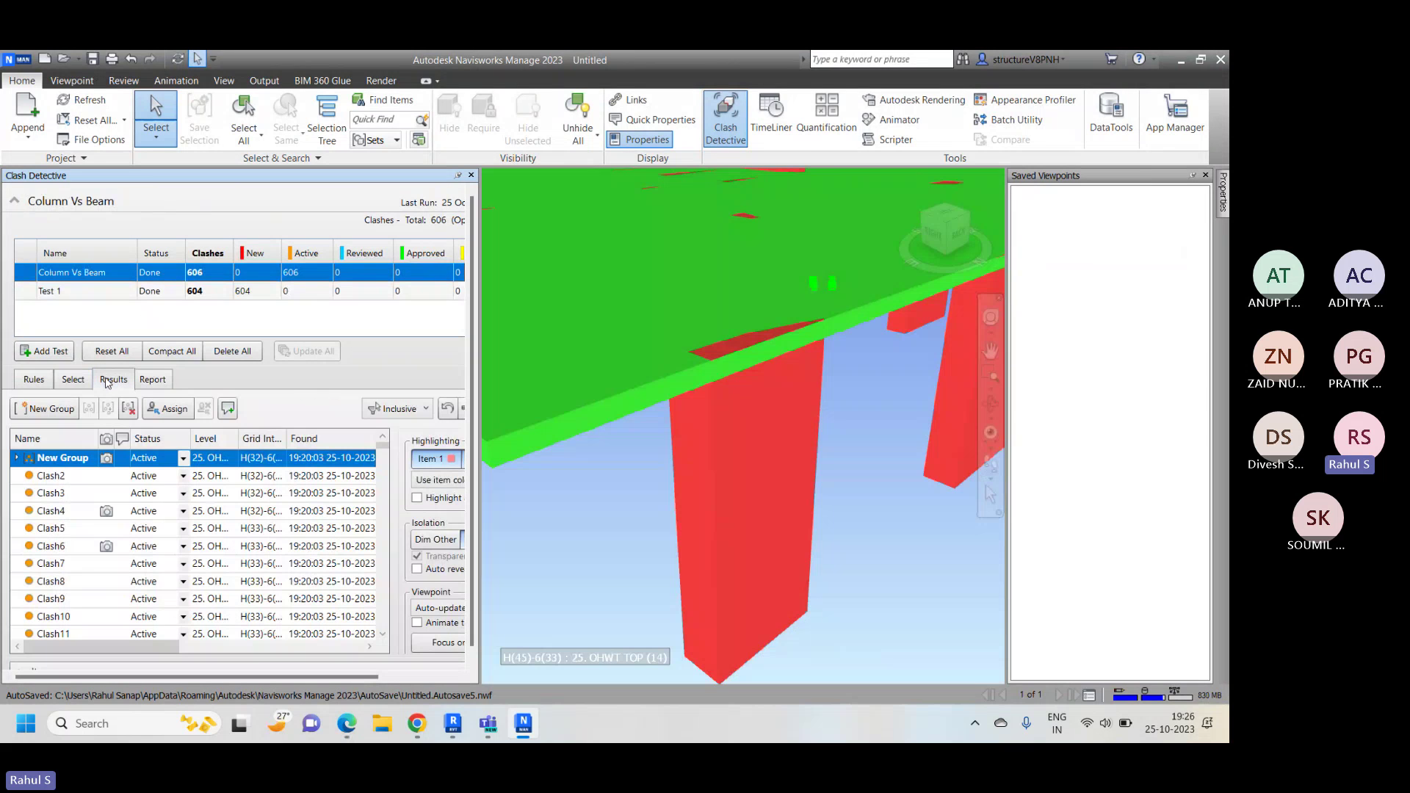
left_click(53, 458)
scroll(732, 505, "down", 5)
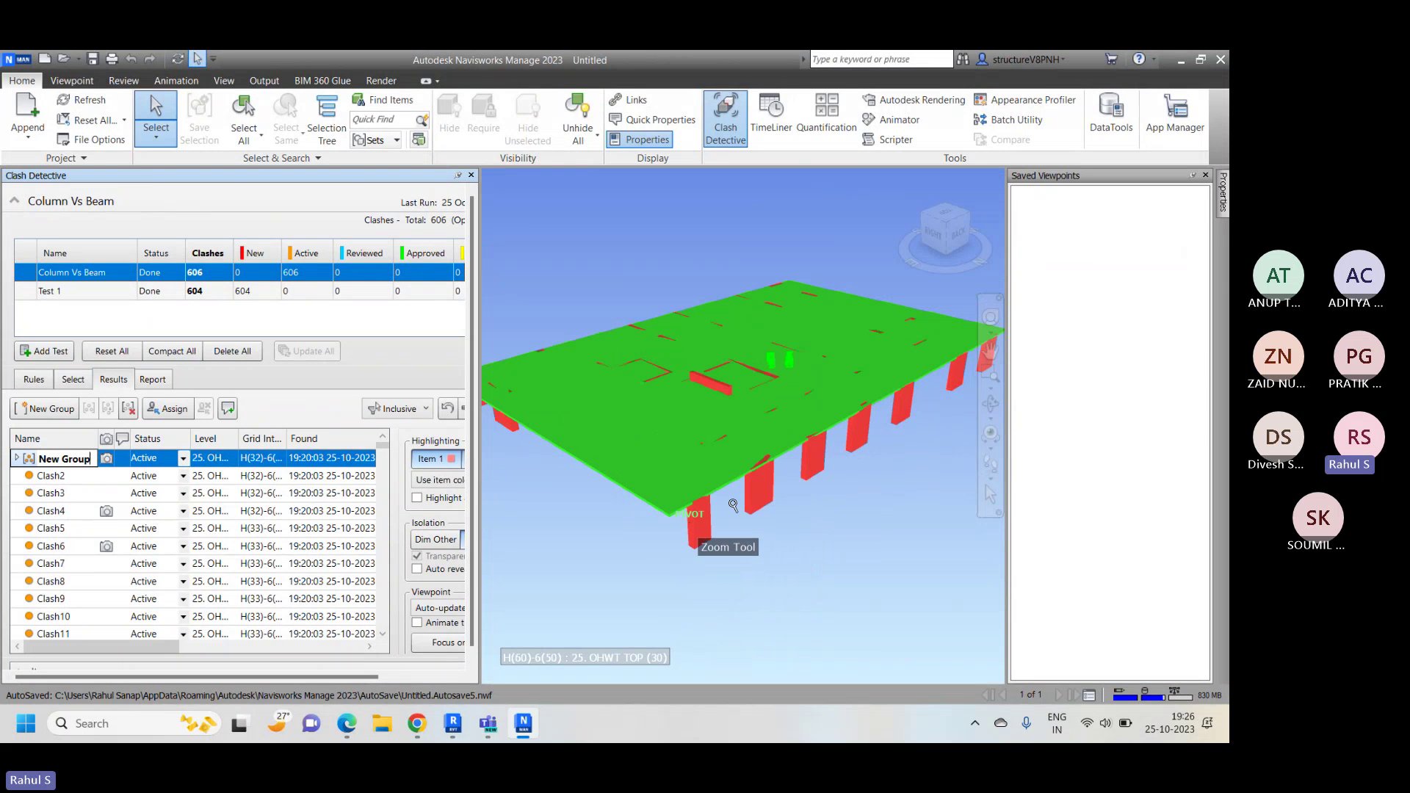
scroll(732, 505, "down", 2)
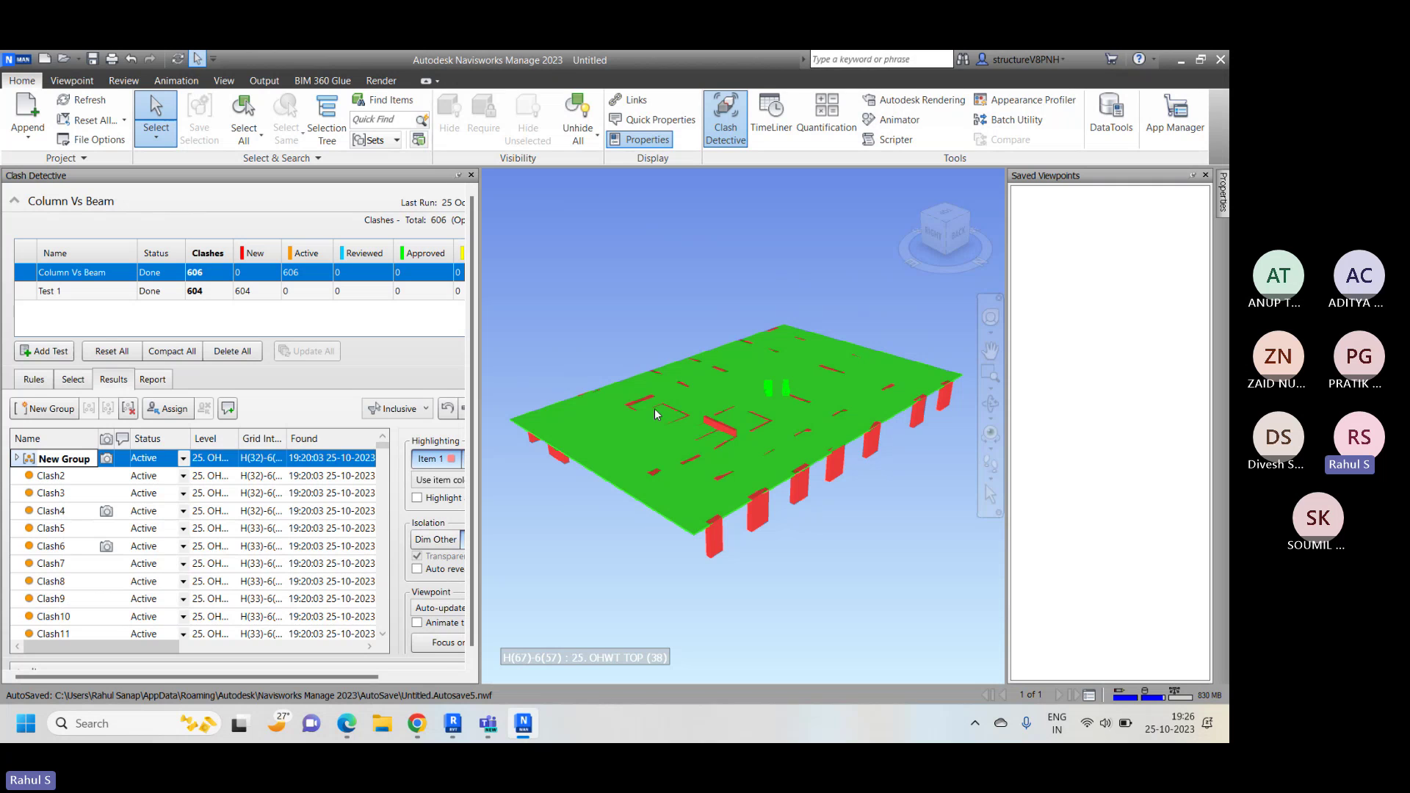